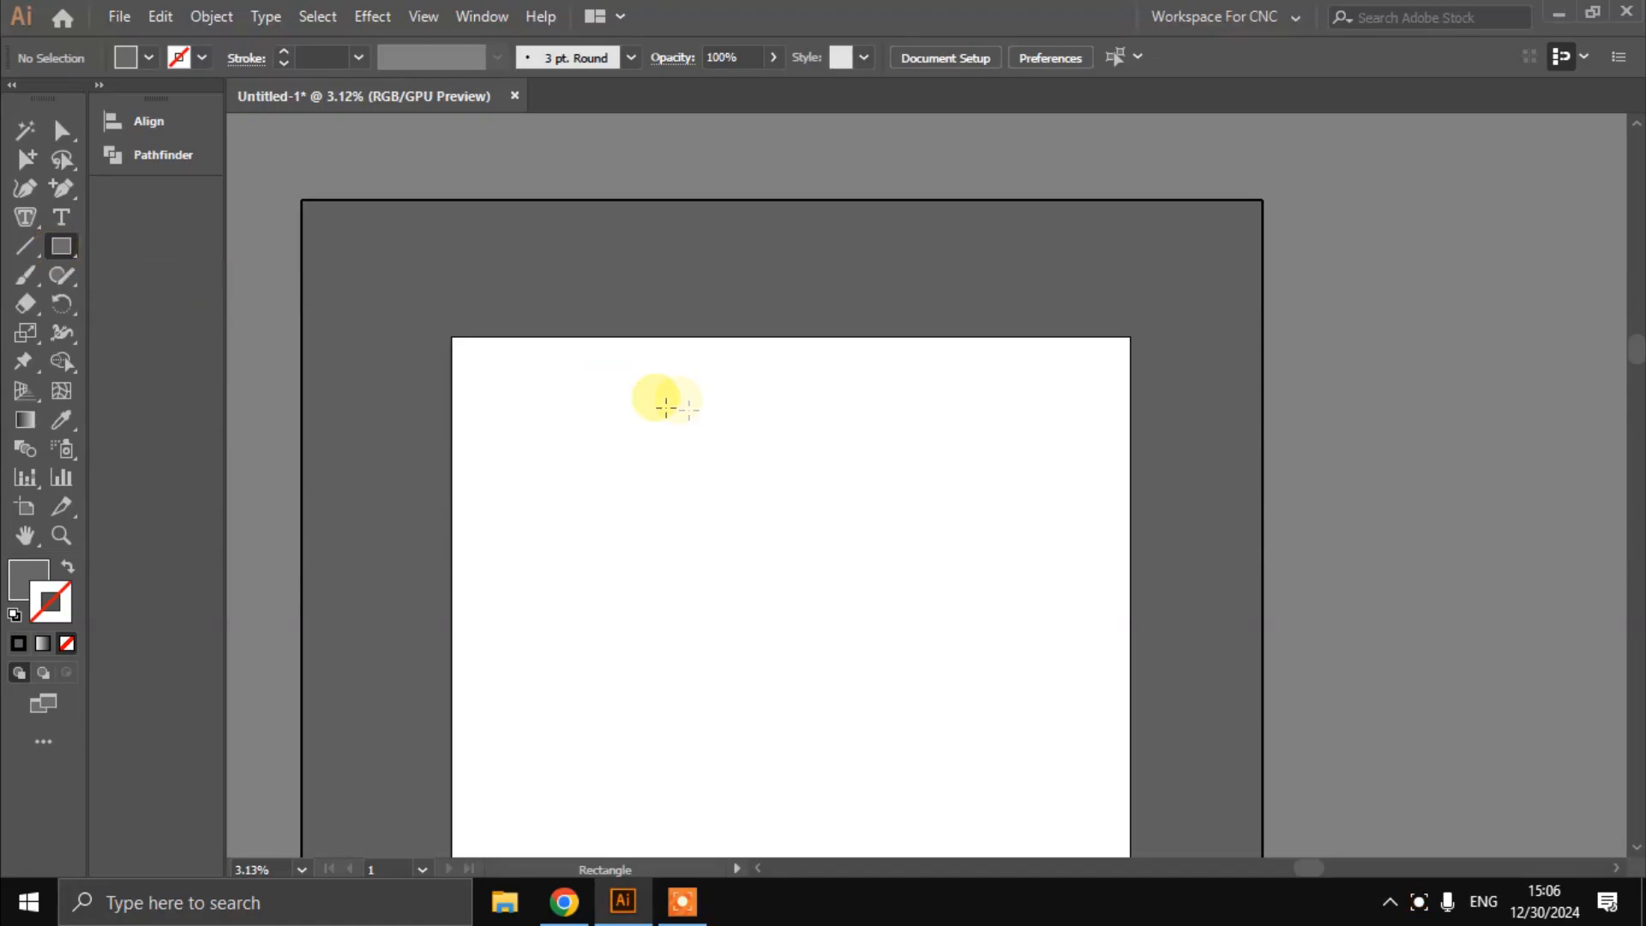
Create a rectangle 1000 mm wide and 2000 mm high near the artboard's upper-left corner
scroll(614, 502, "down", 3)
scroll(604, 488, "right", 3)
scroll(581, 452, "up", 4)
scroll(529, 477, "left", 2)
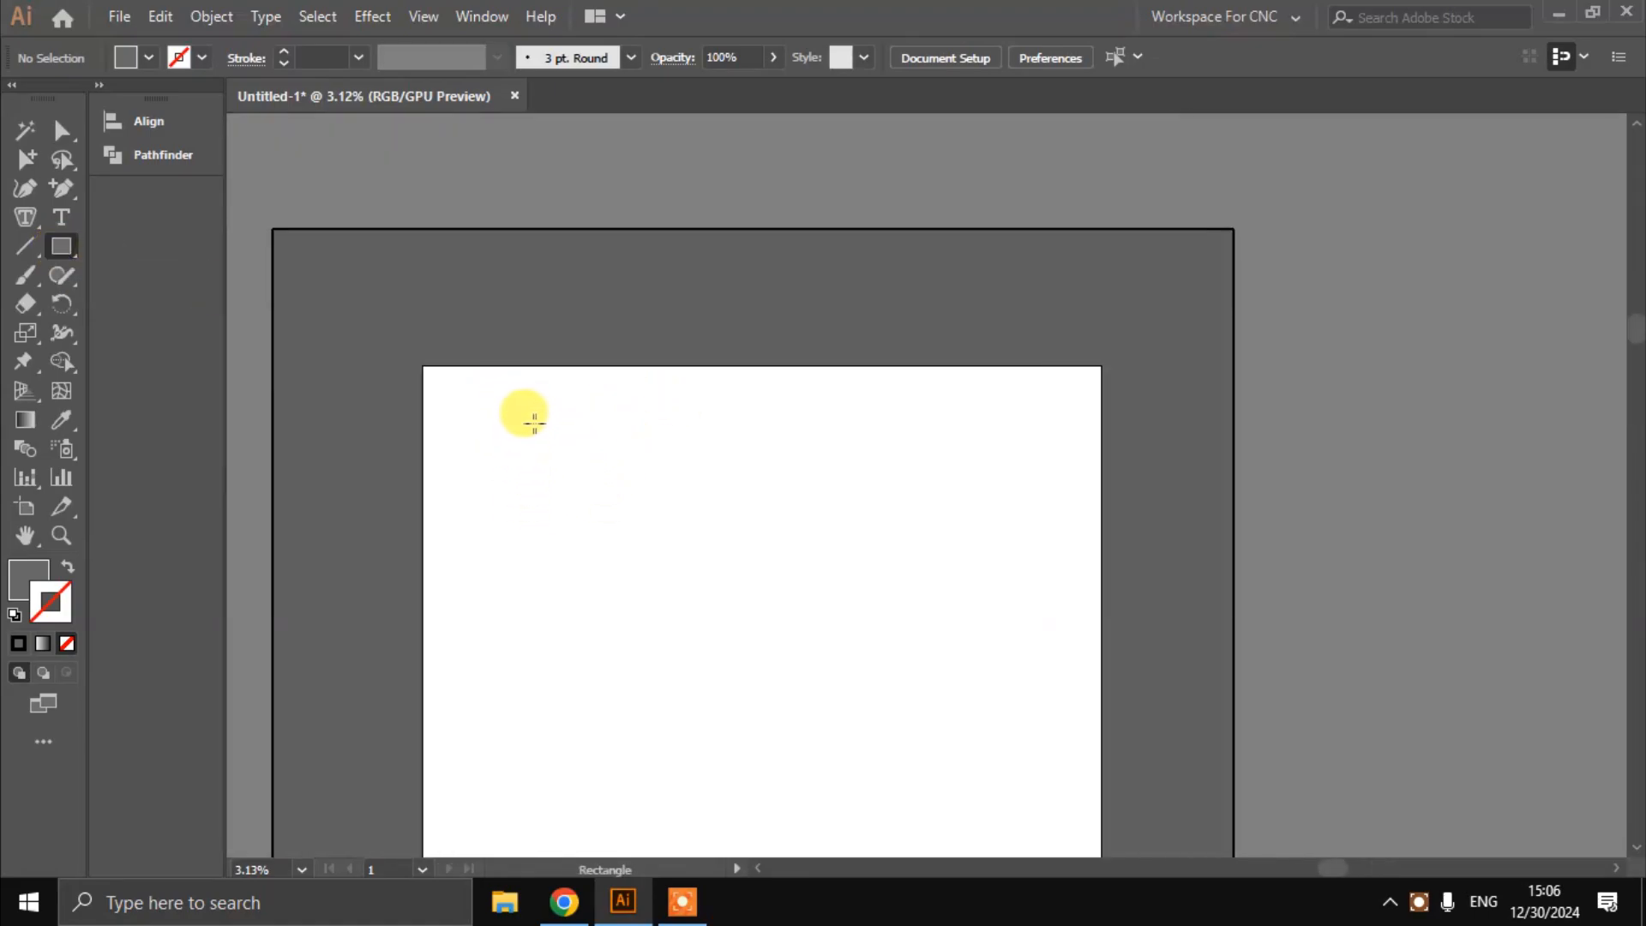
left_click(526, 403)
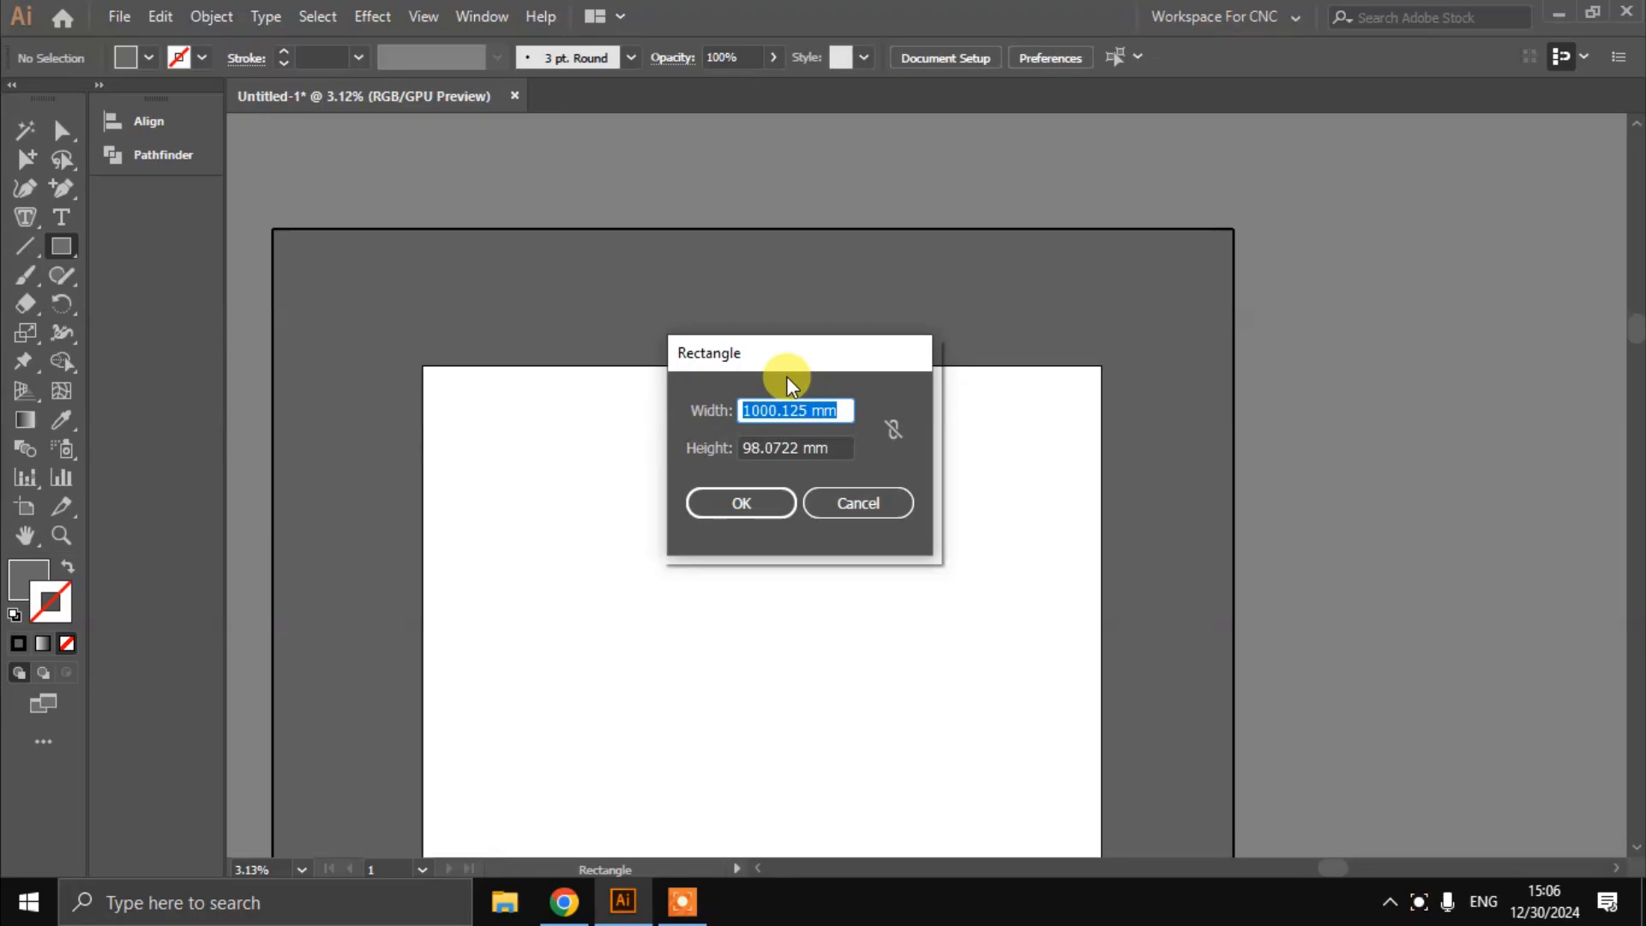
type("1000")
key("Tab")
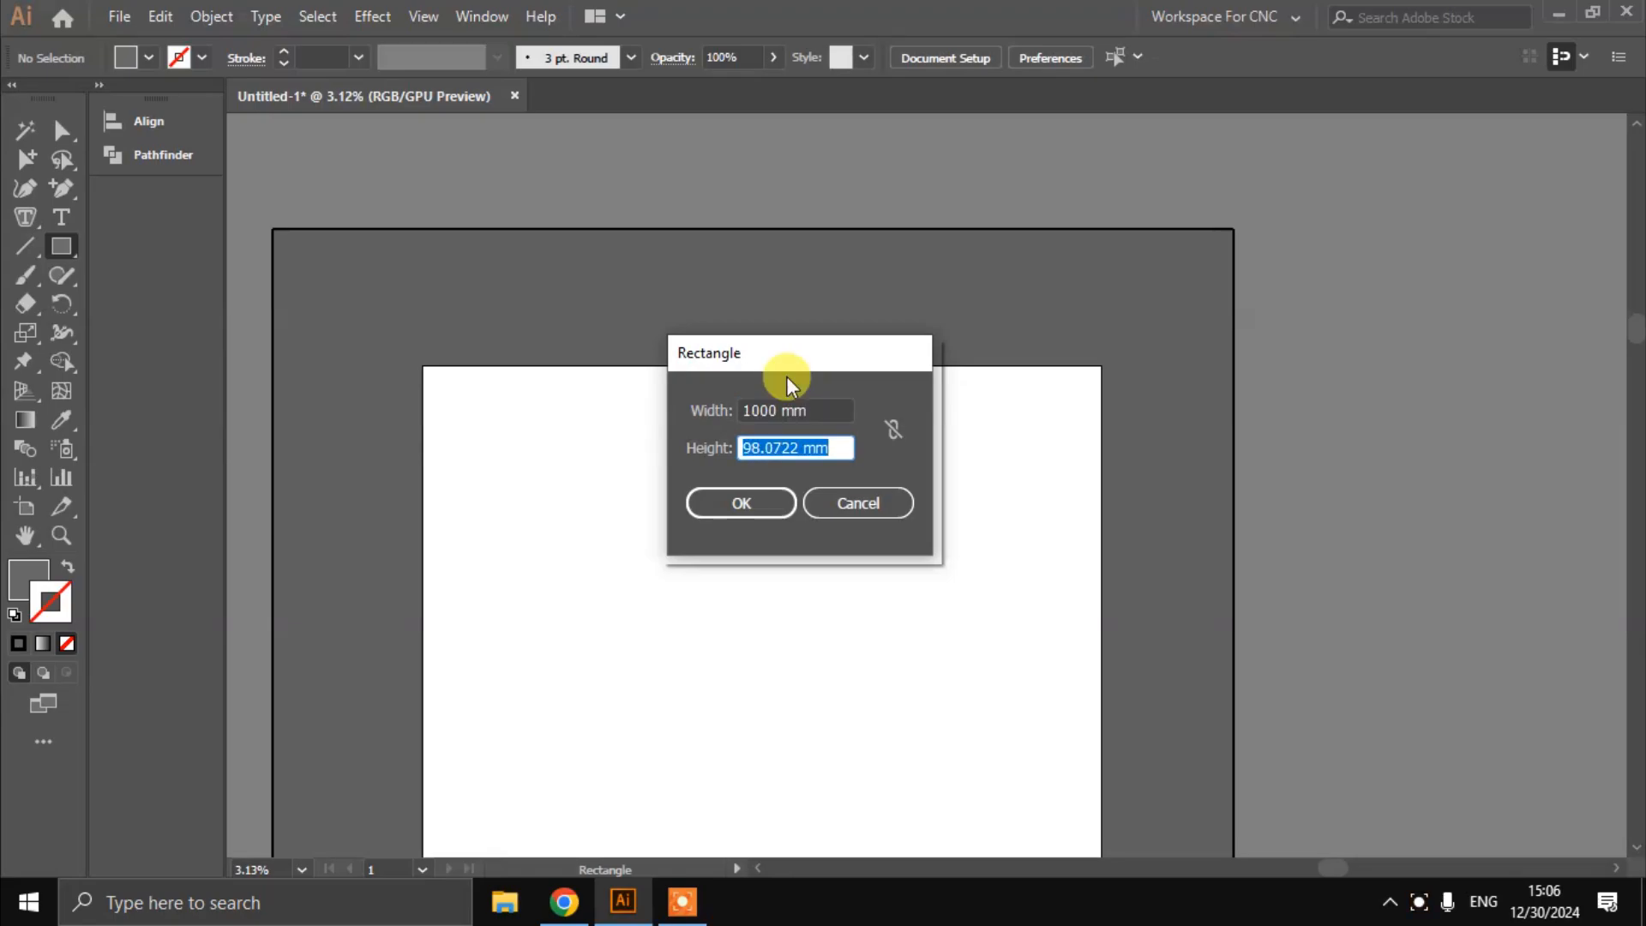
type("2000")
key("Return")
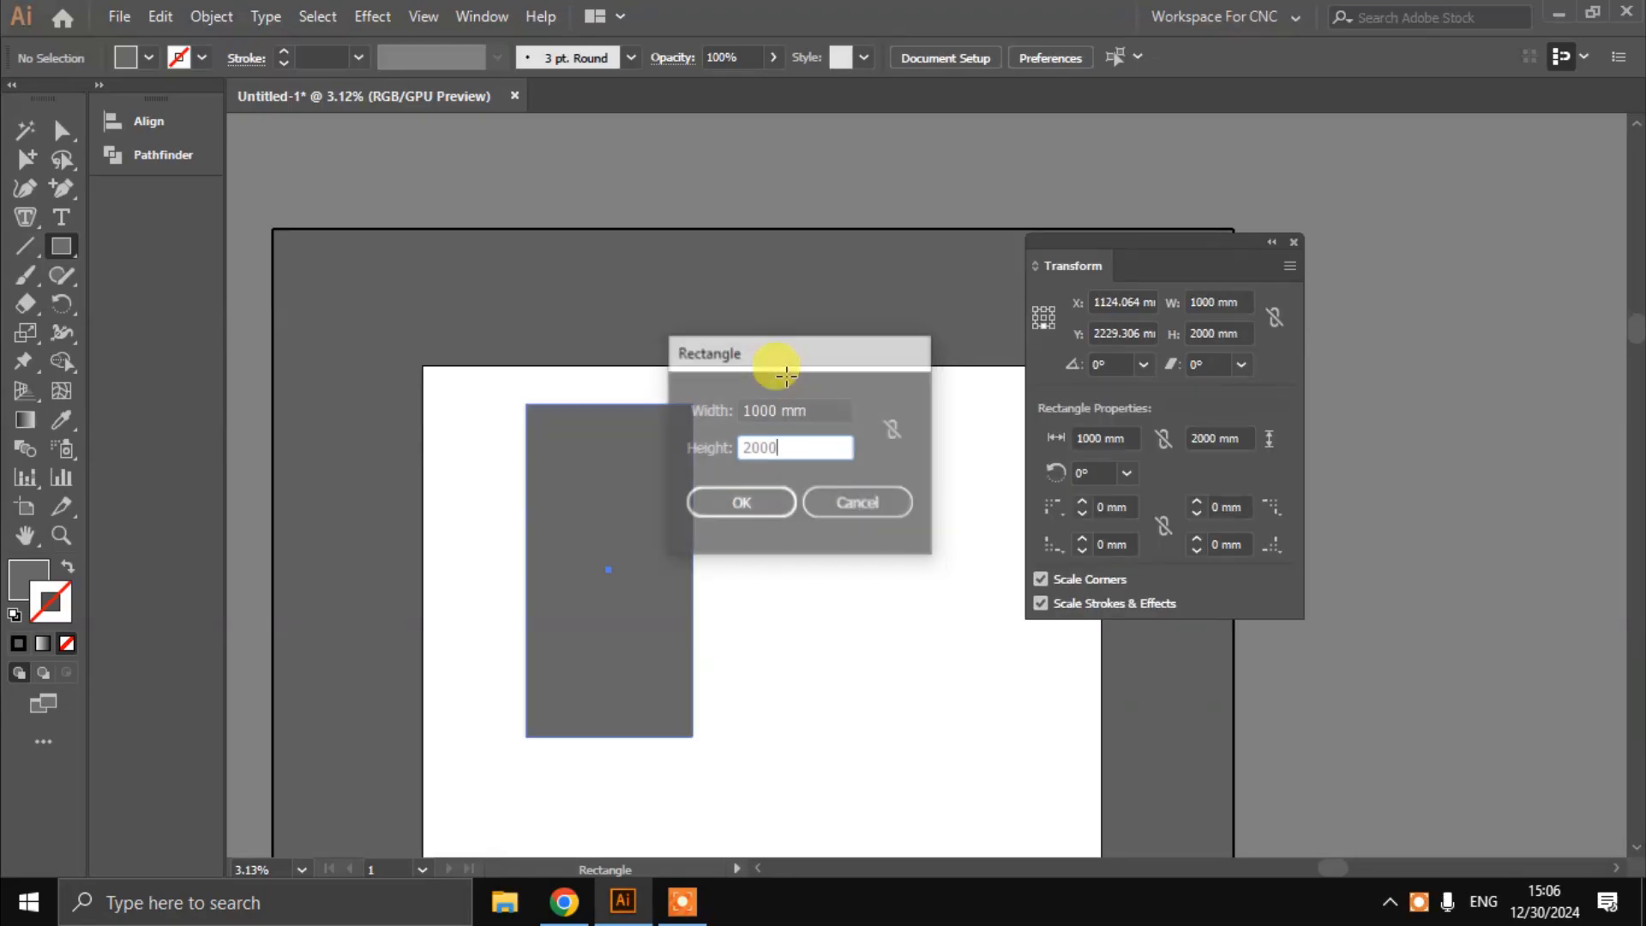
scroll(892, 441, "left", 3)
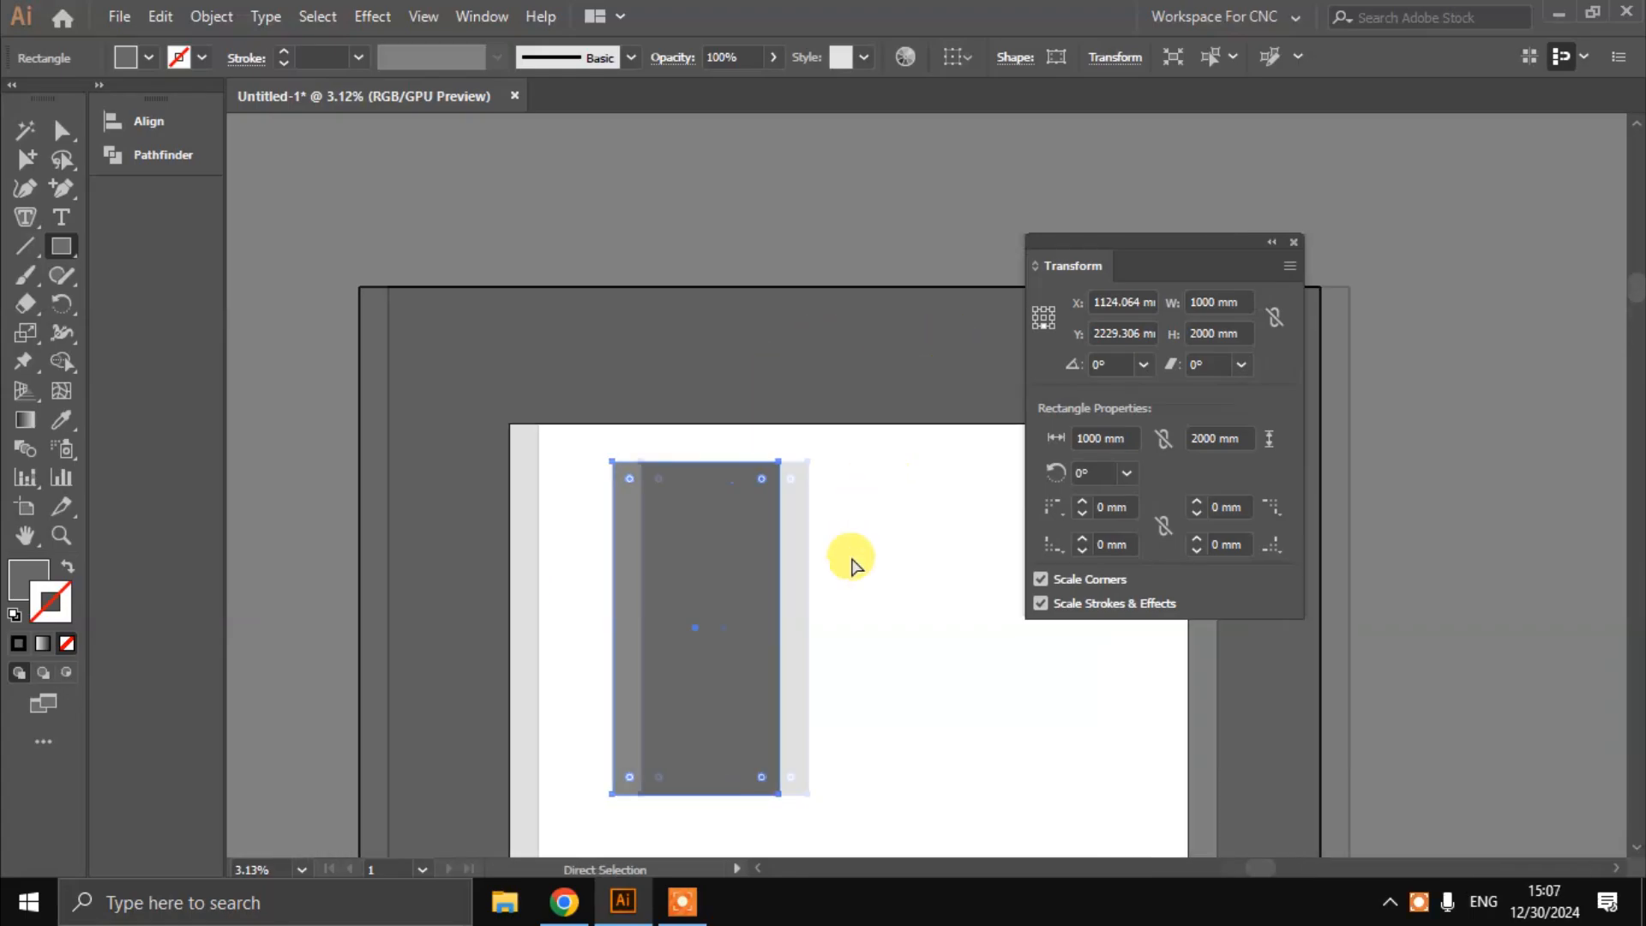
left_click(1293, 243)
key("ctrl+=")
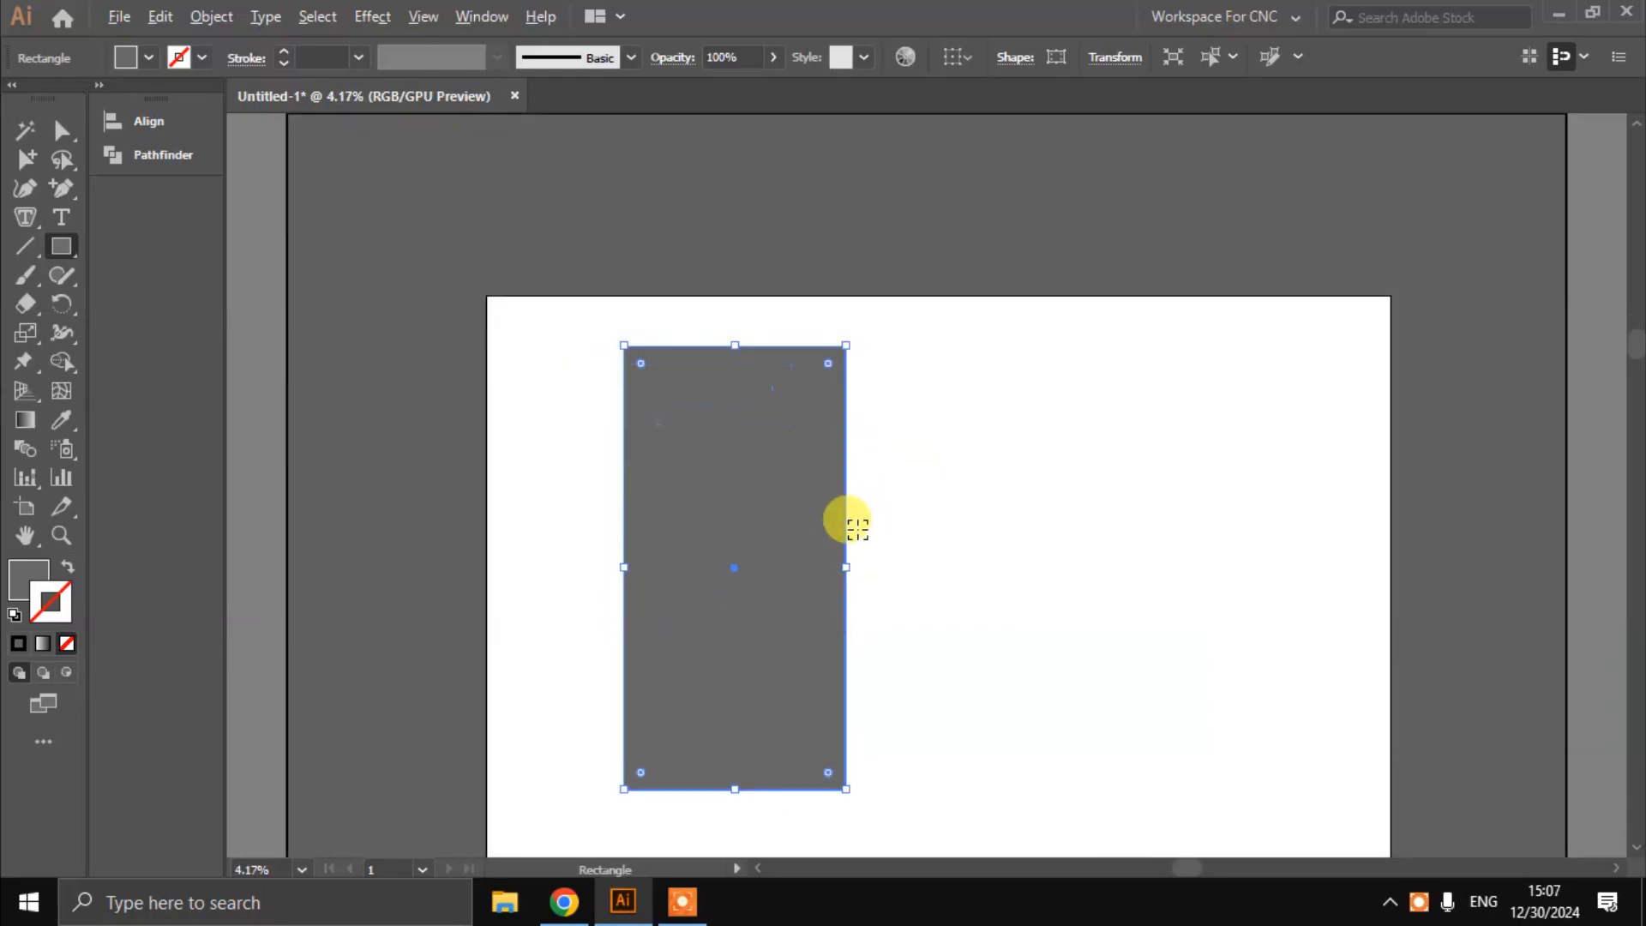
scroll(857, 524, "down", 1)
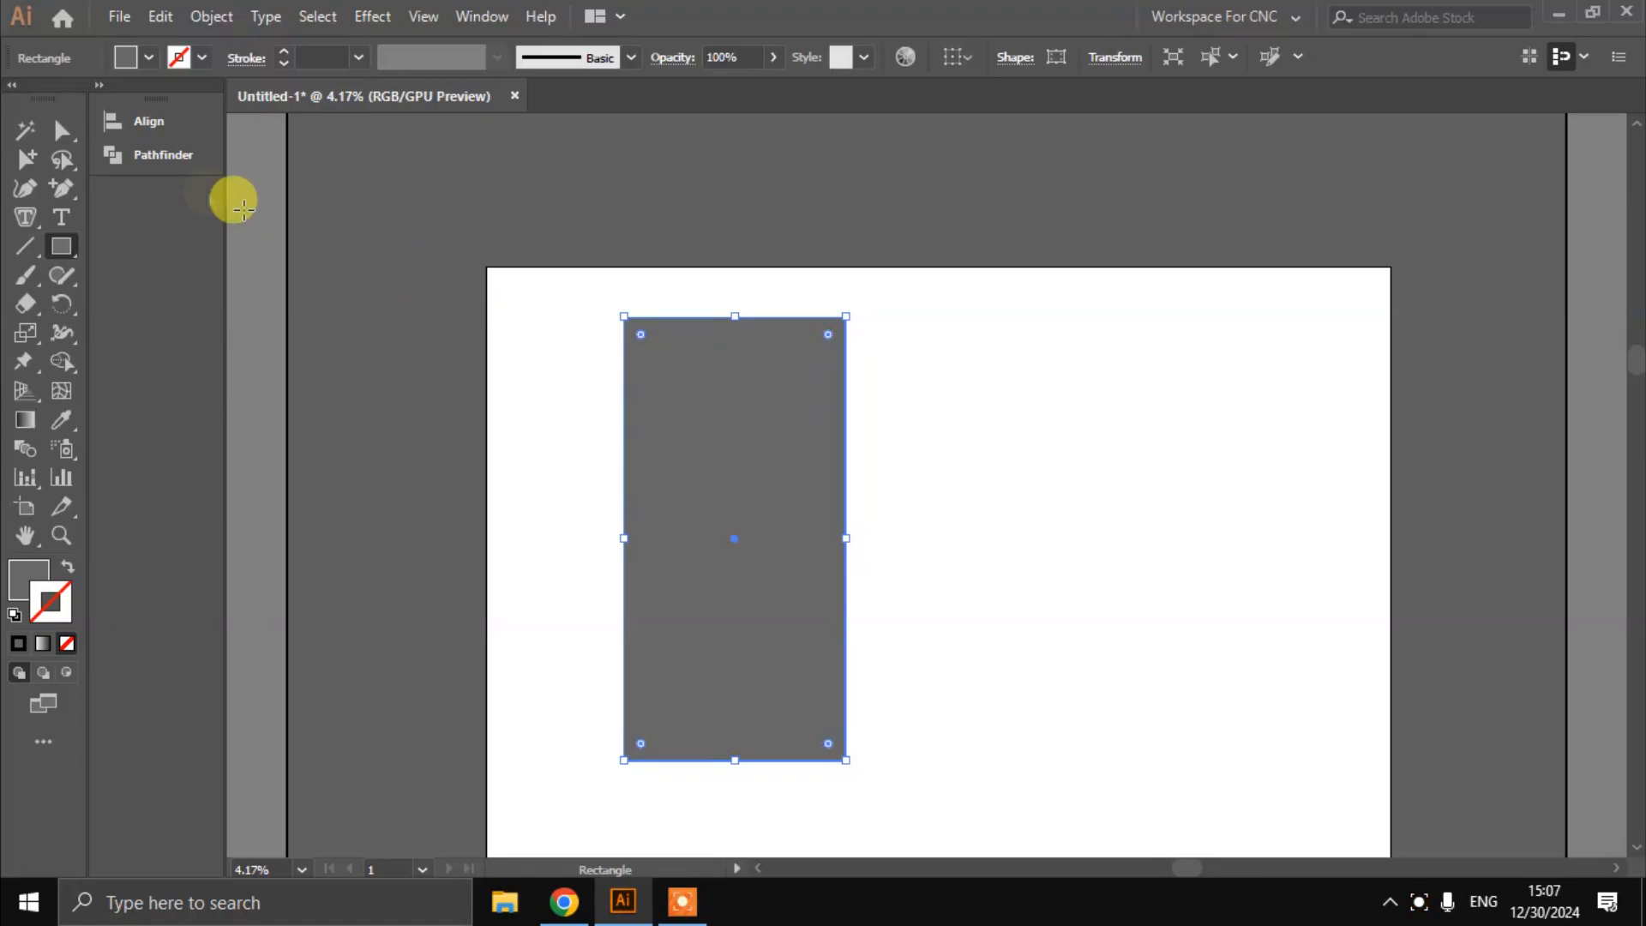
Rotate the rectangle until it lies horizontally, return it to its upright orientation, and deselect it
left_click(59, 127)
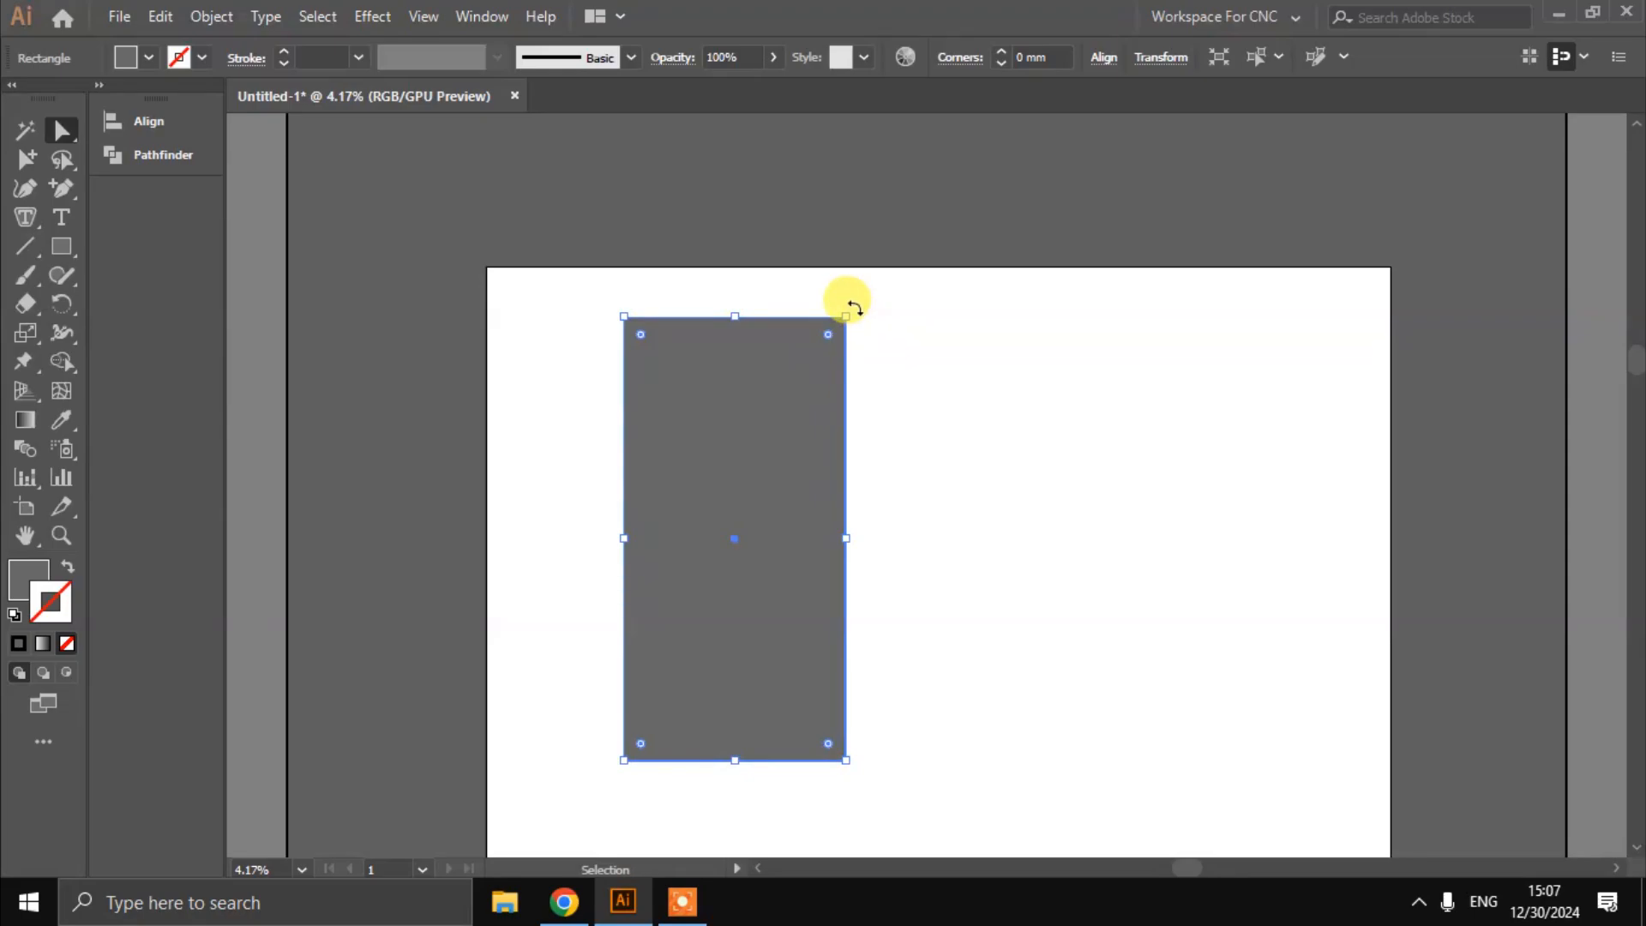
mouse_move(863, 312)
left_mouse_down()
mouse_move(852, 301)
mouse_move(992, 514)
mouse_move(977, 633)
mouse_move(823, 738)
mouse_move(754, 733)
left_mouse_up()
left_click_drag(973, 609, 947, 385)
mouse_move(969, 450)
left_mouse_down()
mouse_move(1046, 562)
mouse_move(984, 477)
left_mouse_up()
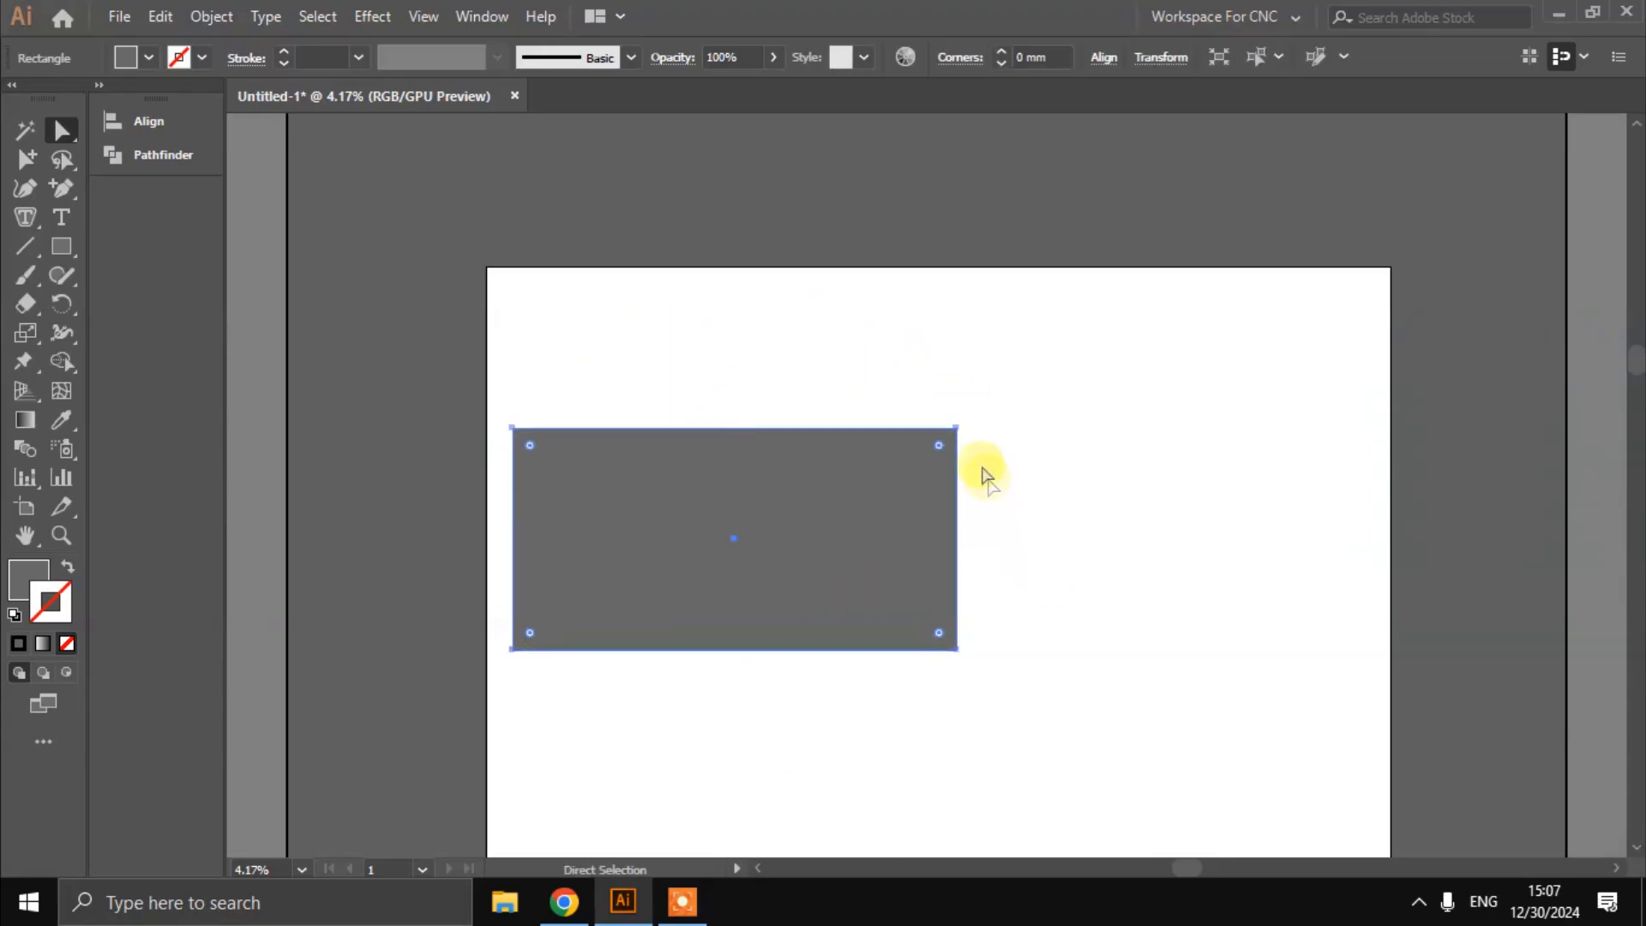
left_click_drag(951, 416, 651, 267)
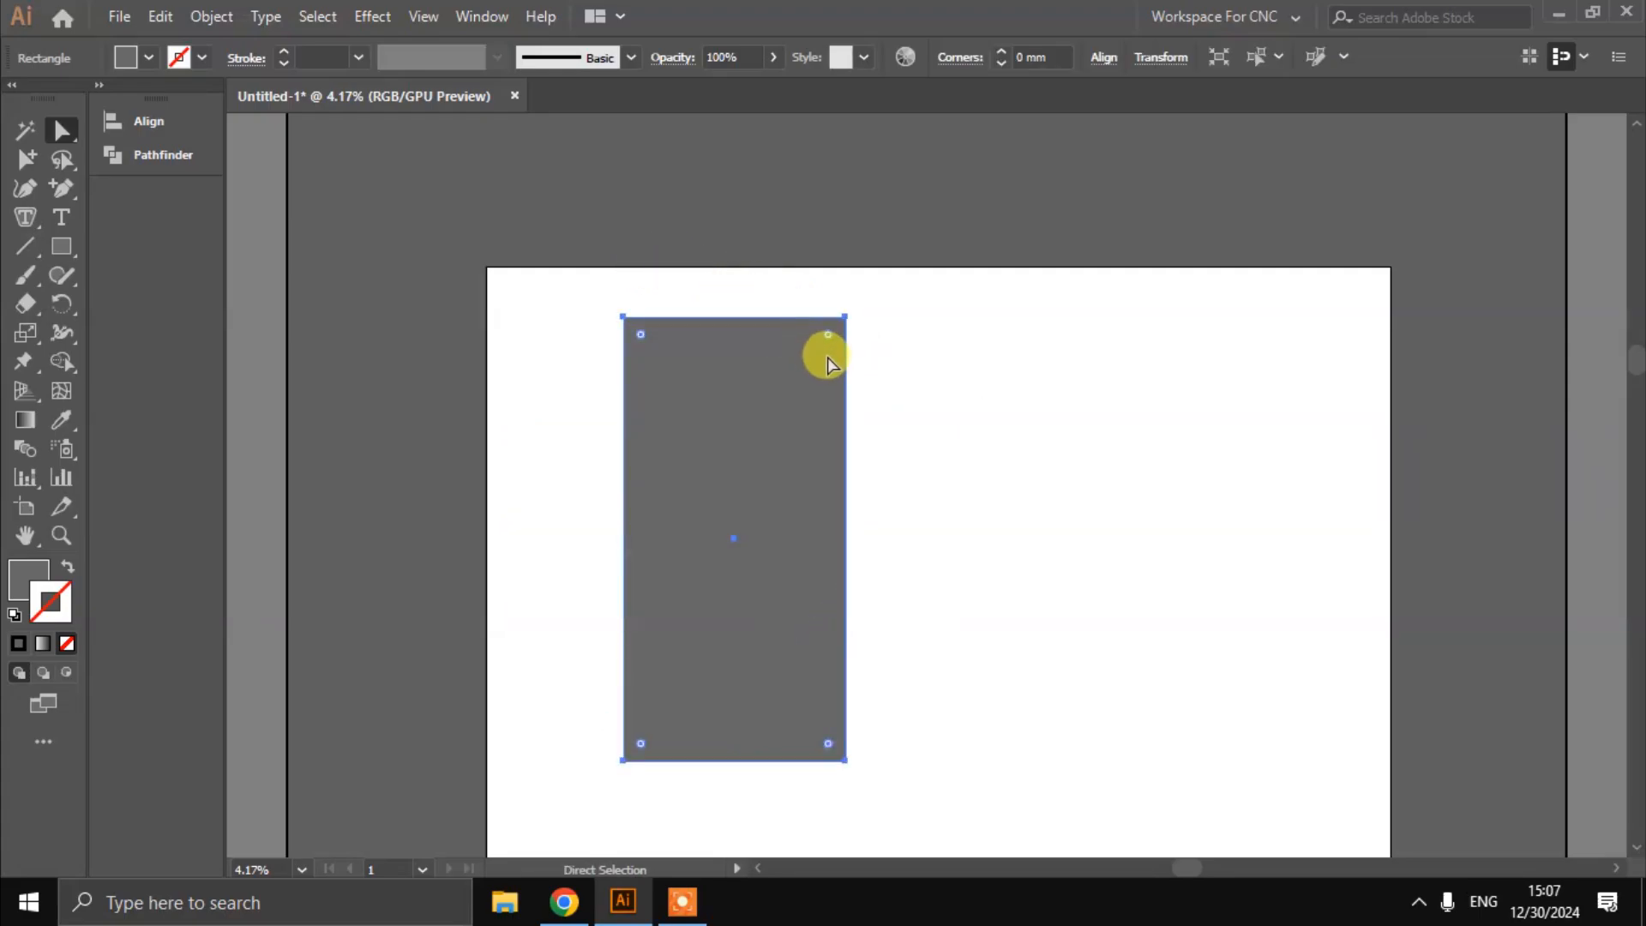
left_click(900, 397)
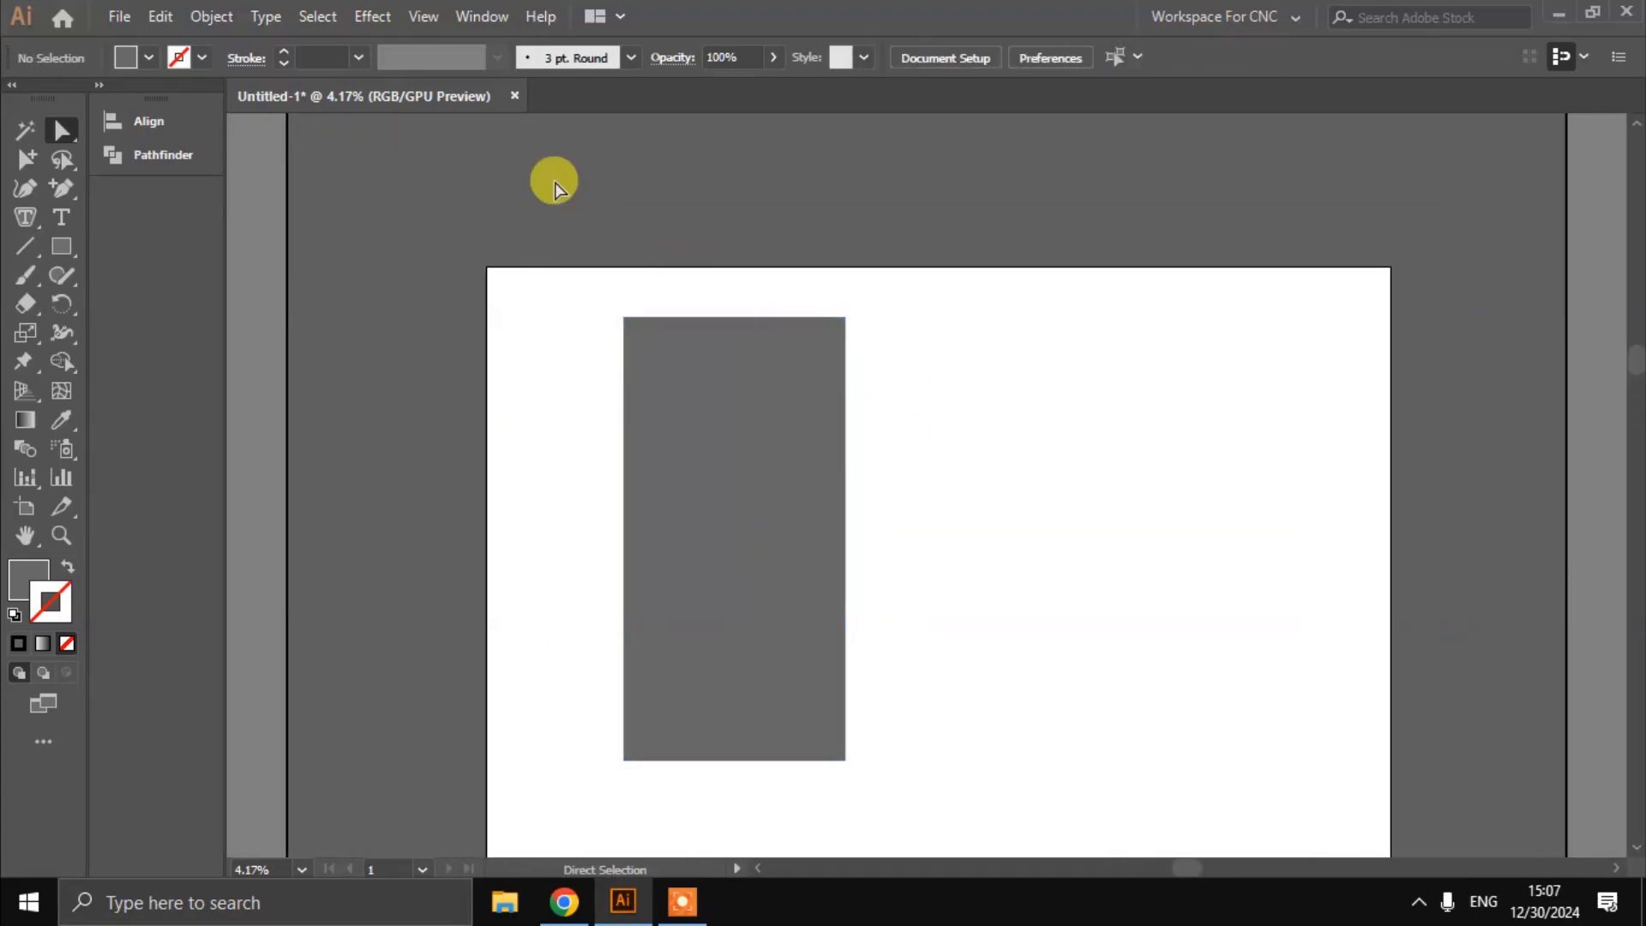
Switch the document display to Outline mode
left_click(424, 21)
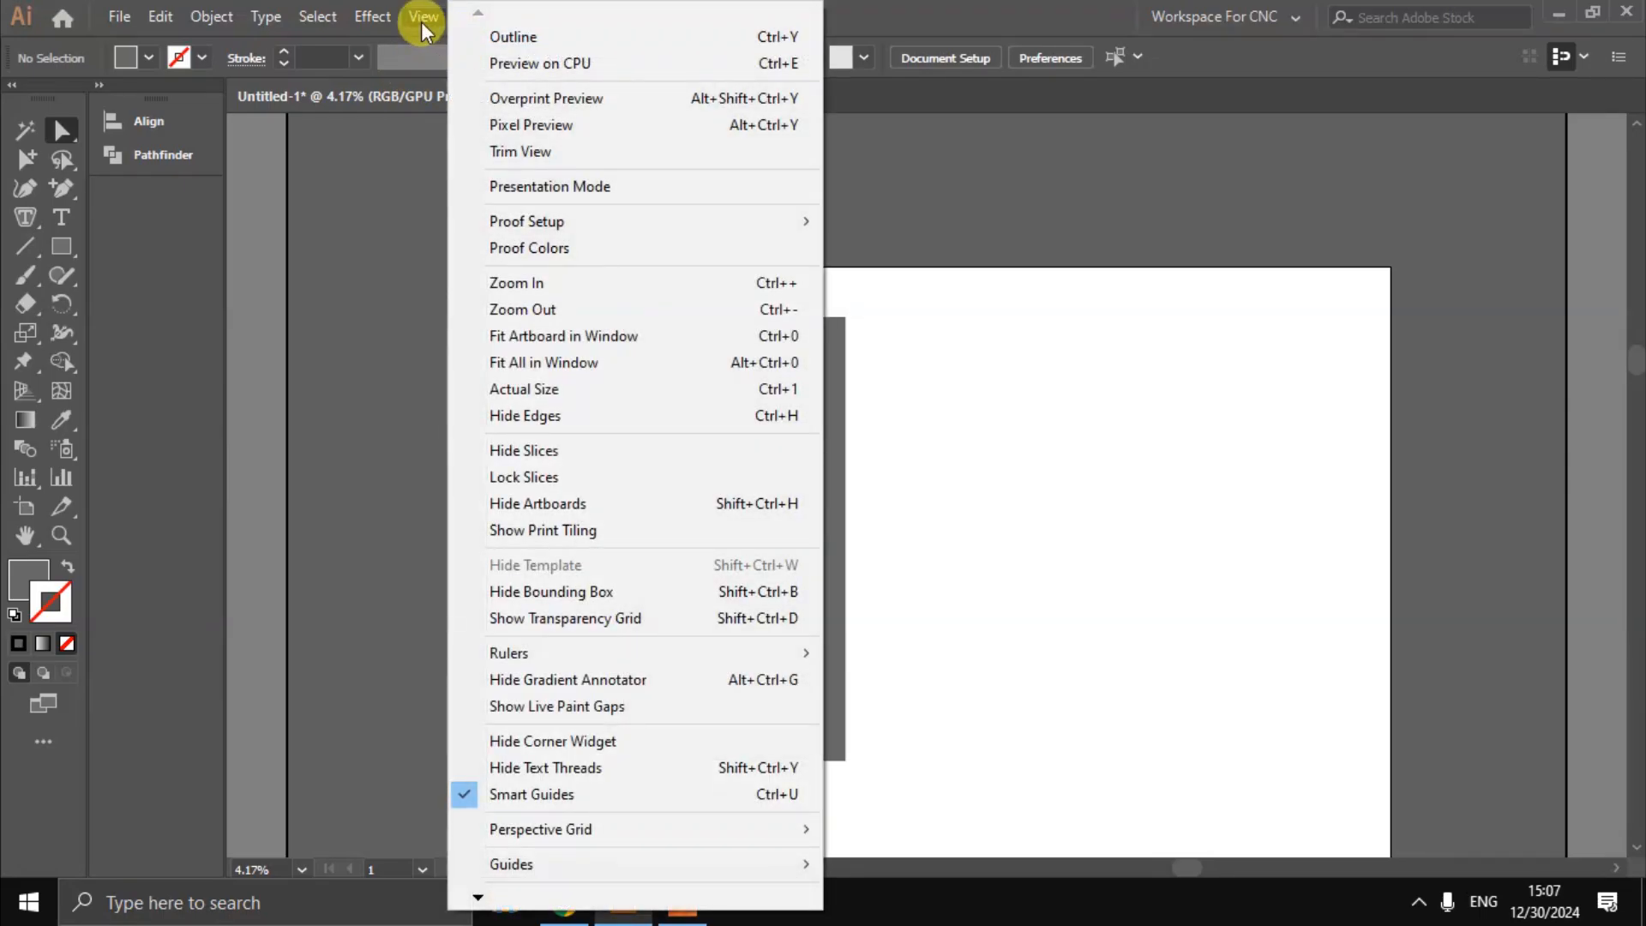
left_click(485, 31)
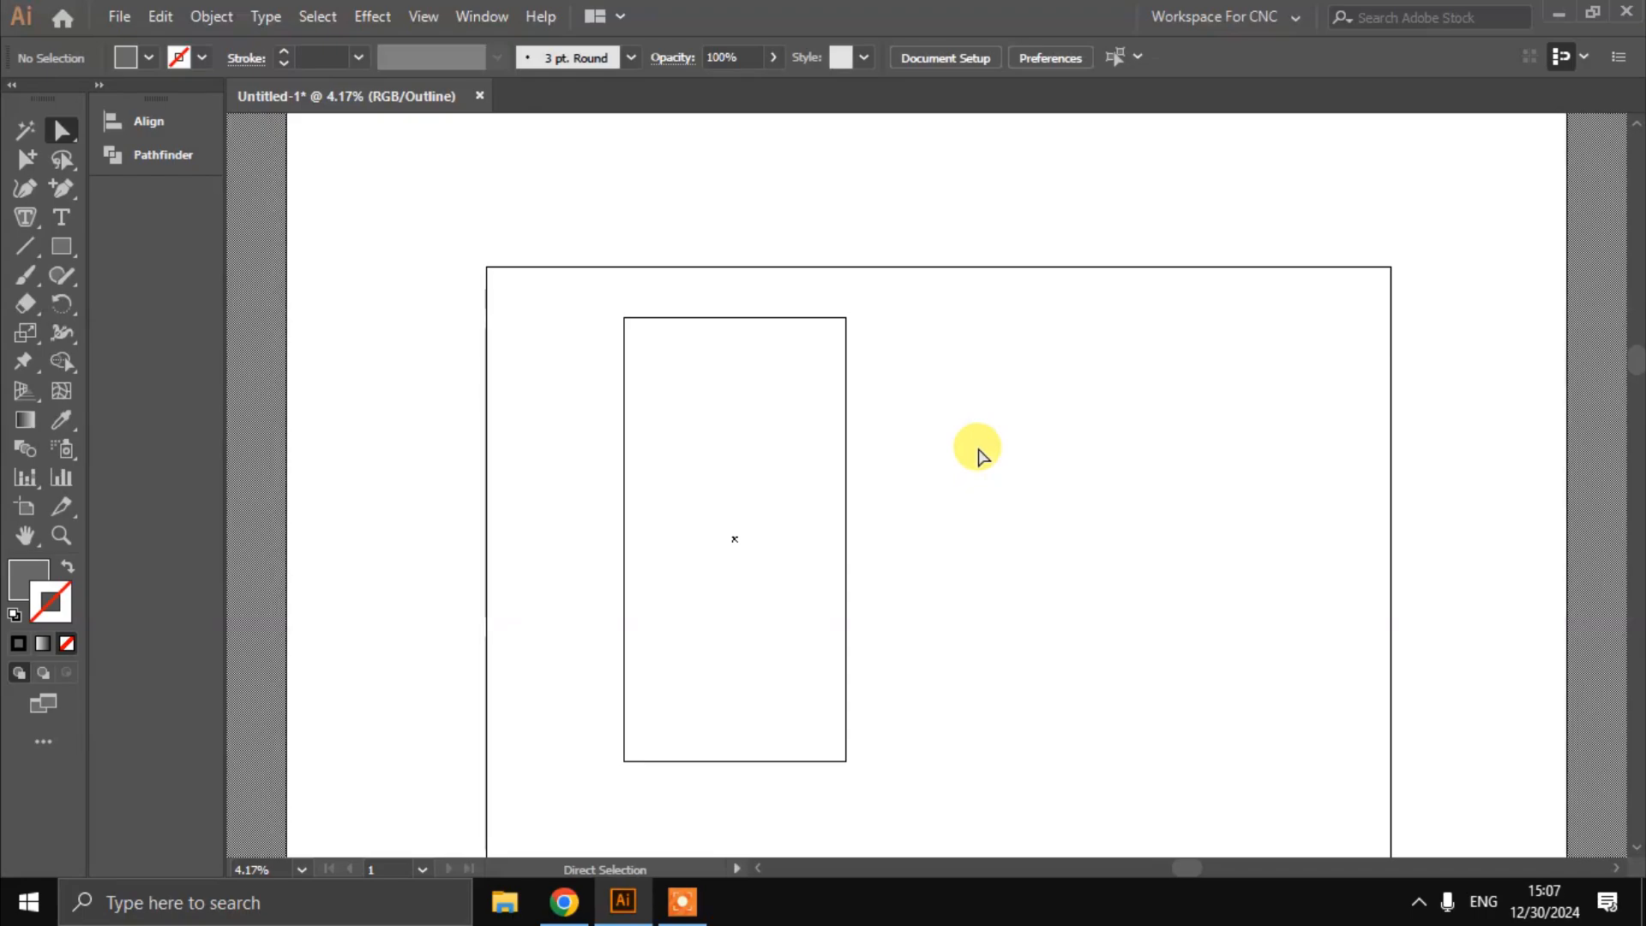
scroll(874, 524, "up", 1)
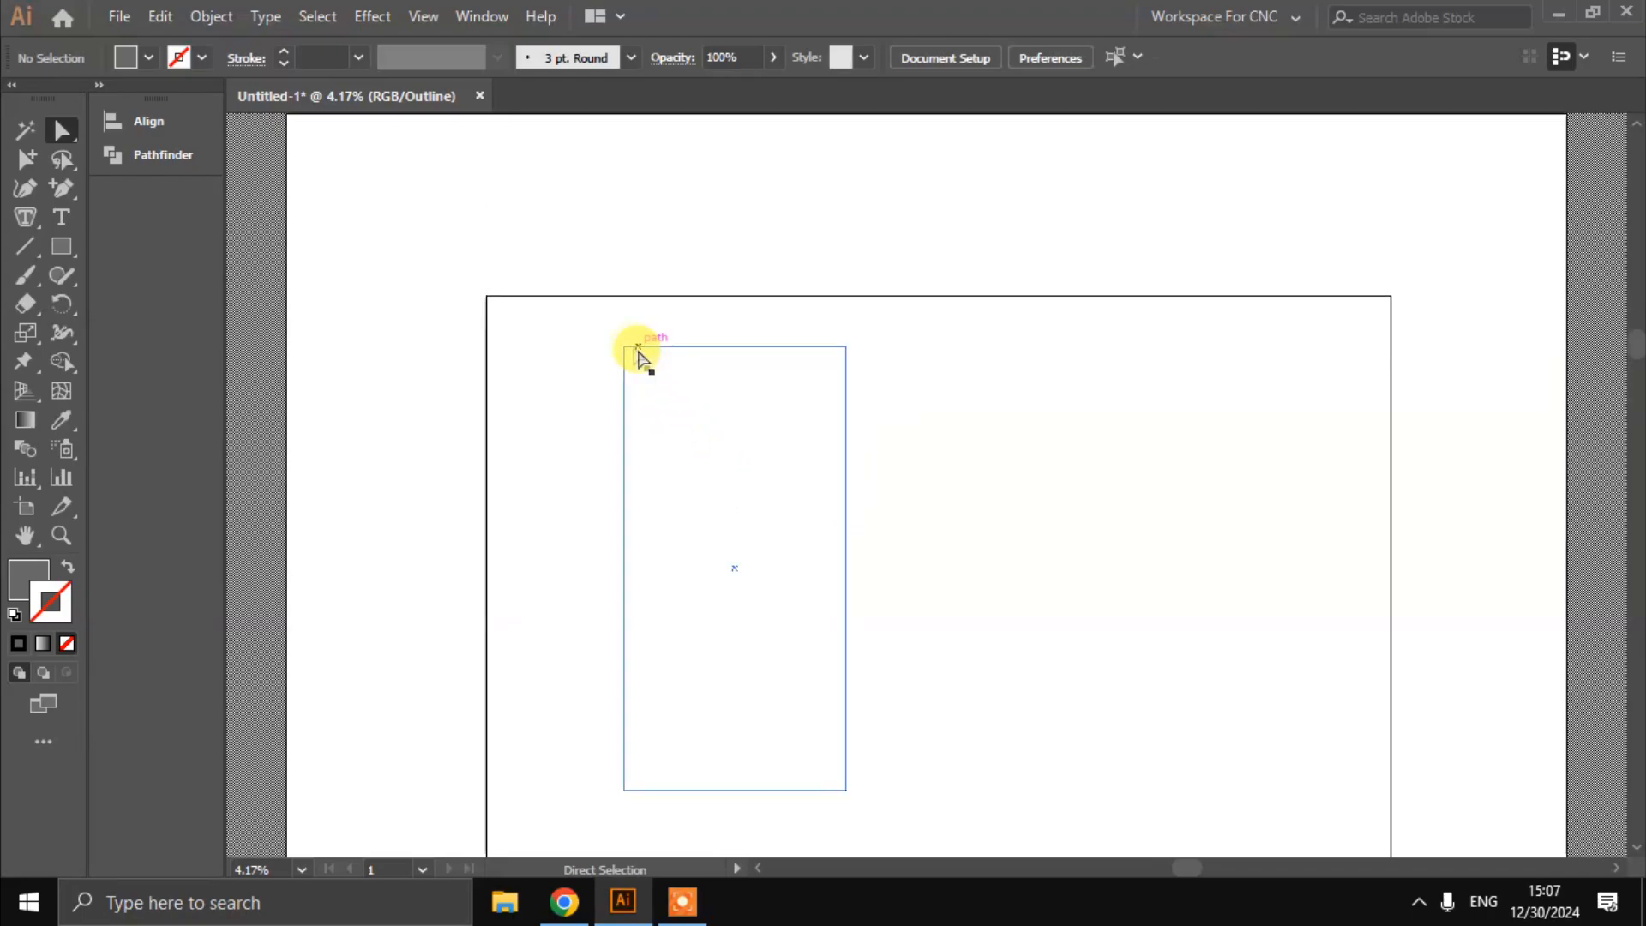
left_click_drag(803, 513, 975, 828)
left_click(979, 676)
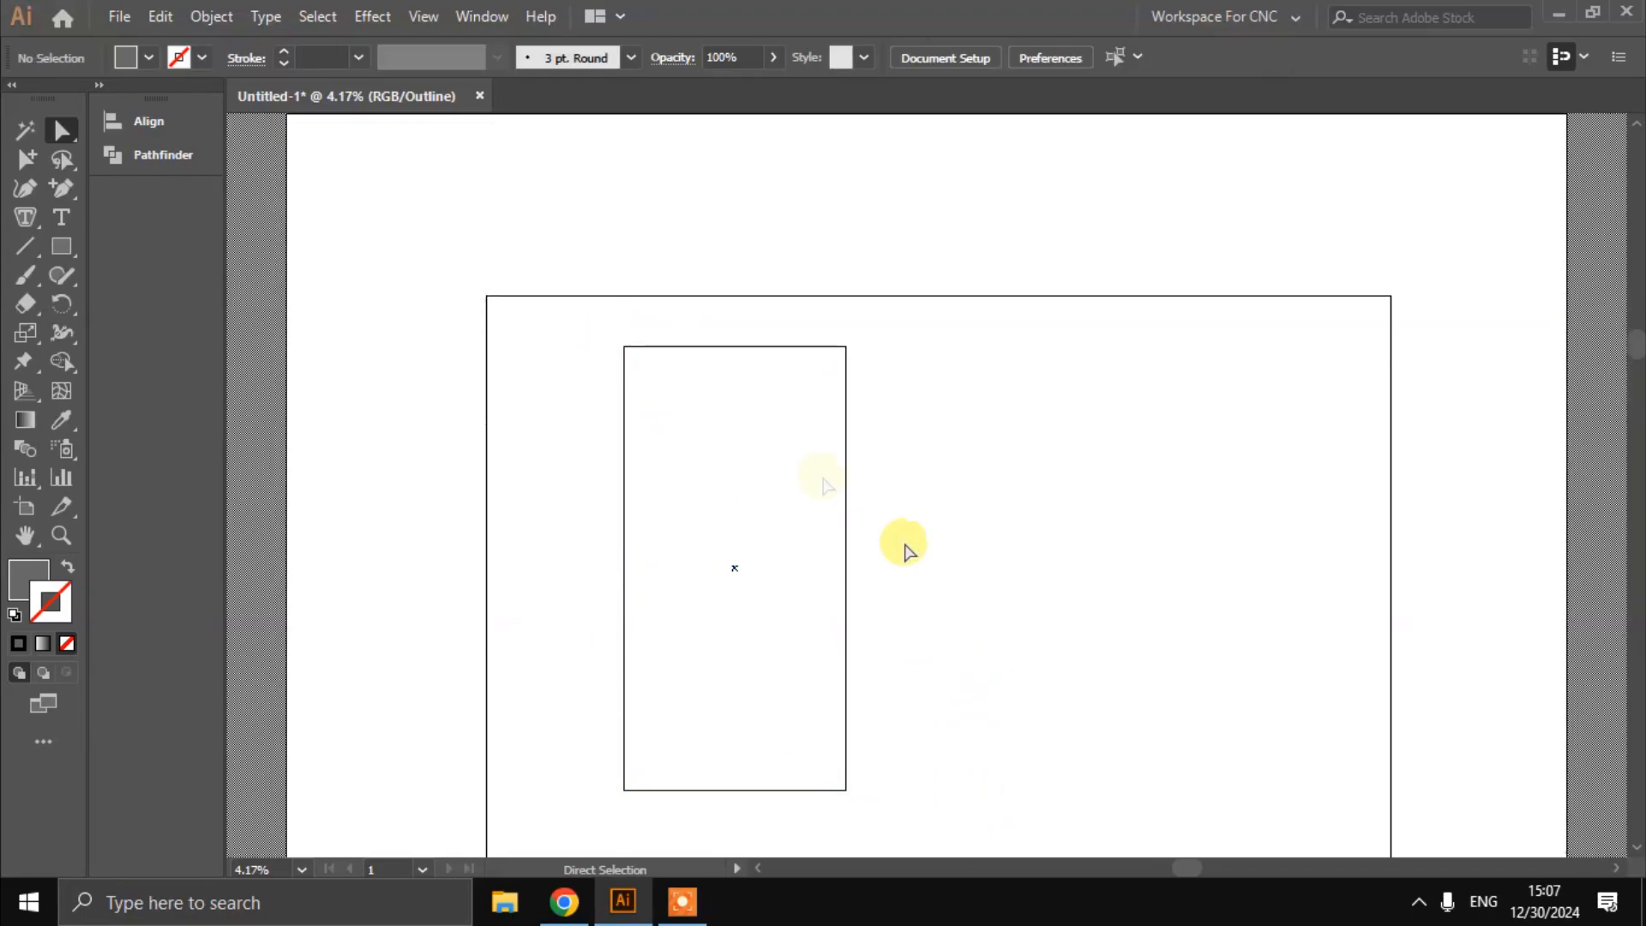
left_click_drag(581, 327, 1010, 845)
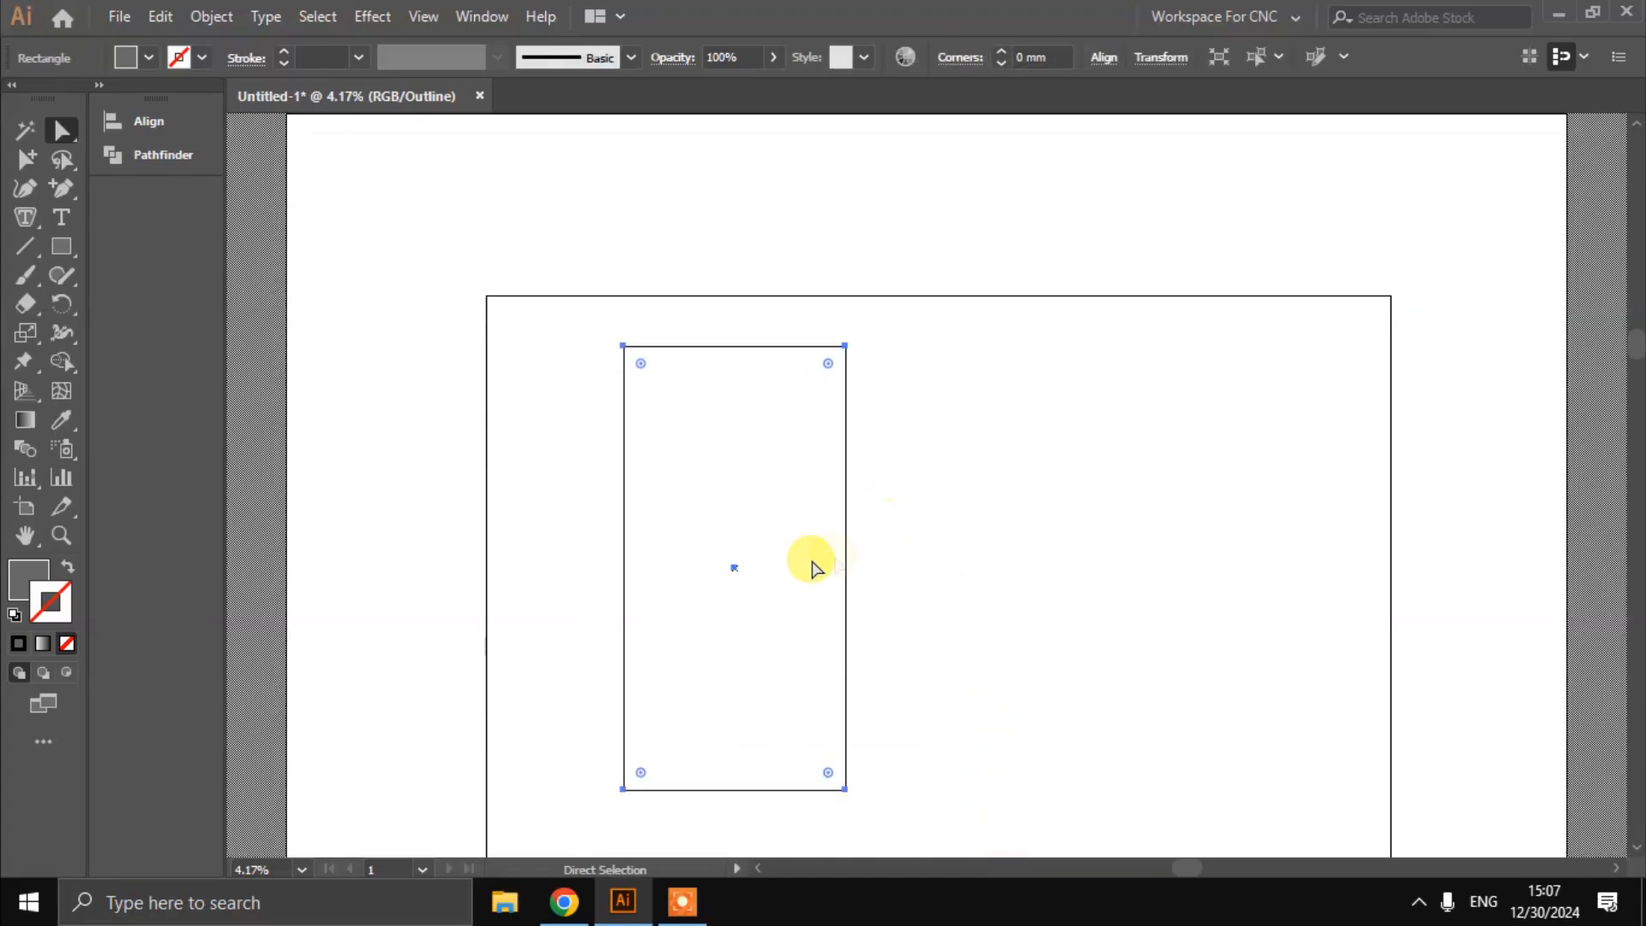
left_click(962, 532)
left_click_drag(577, 327, 977, 841)
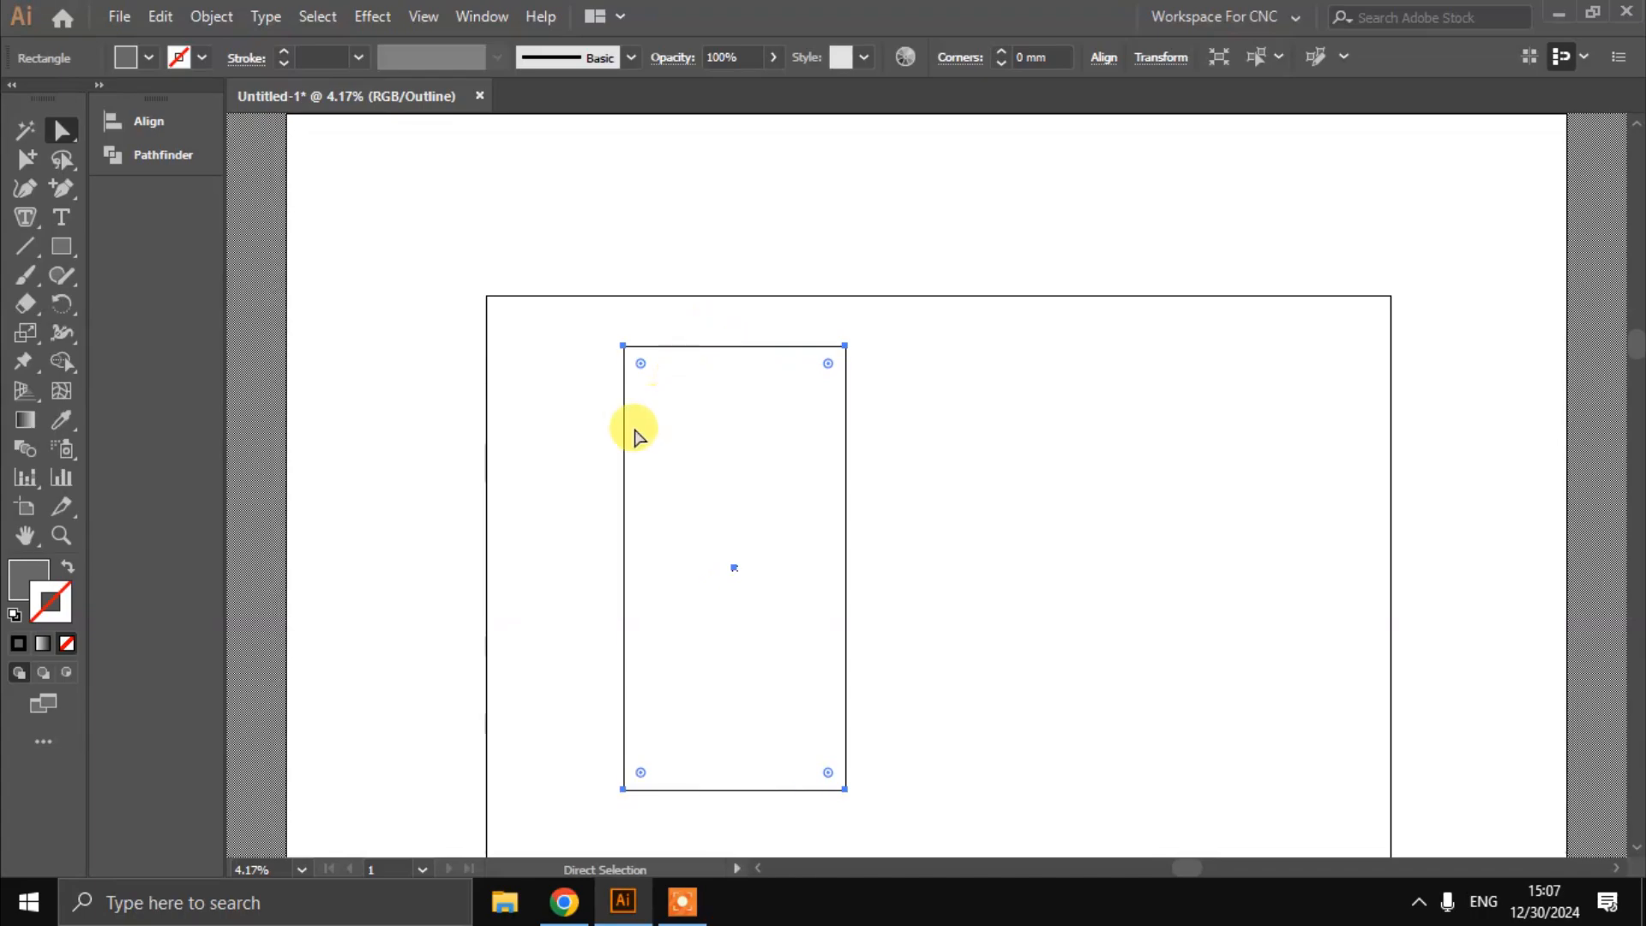
Draw a small rectangle about 110 by 61 mm along the large rectangle's upper edge, and delete it
scroll(640, 420, "right", 2)
scroll(600, 387, "up", 1)
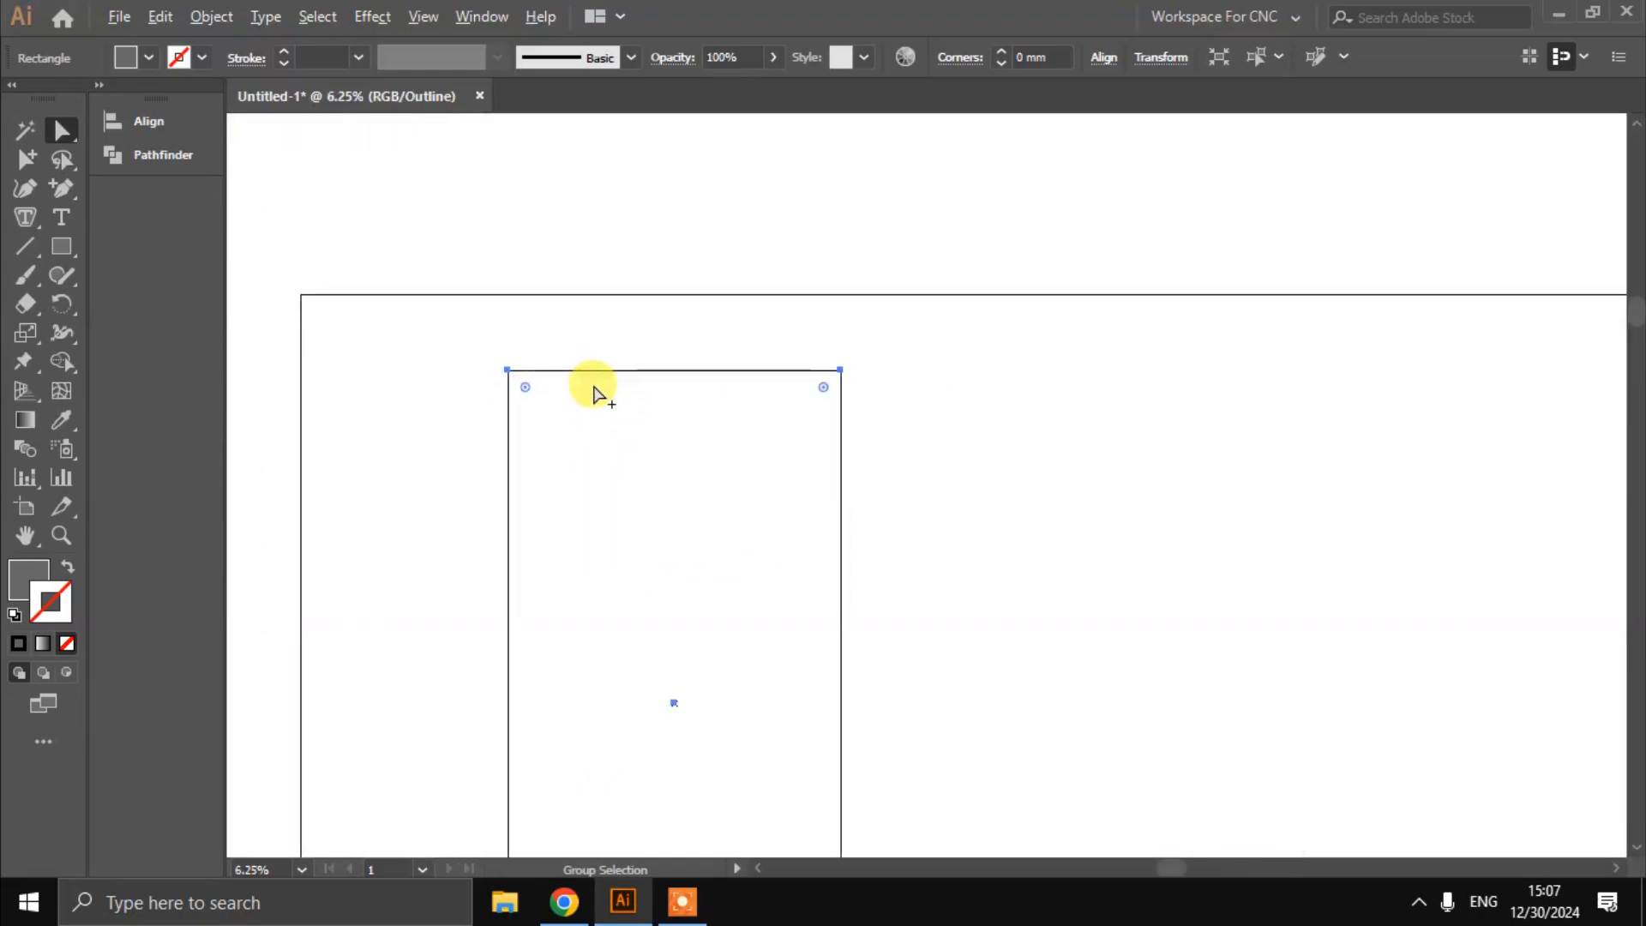
scroll(597, 392, "up", 5)
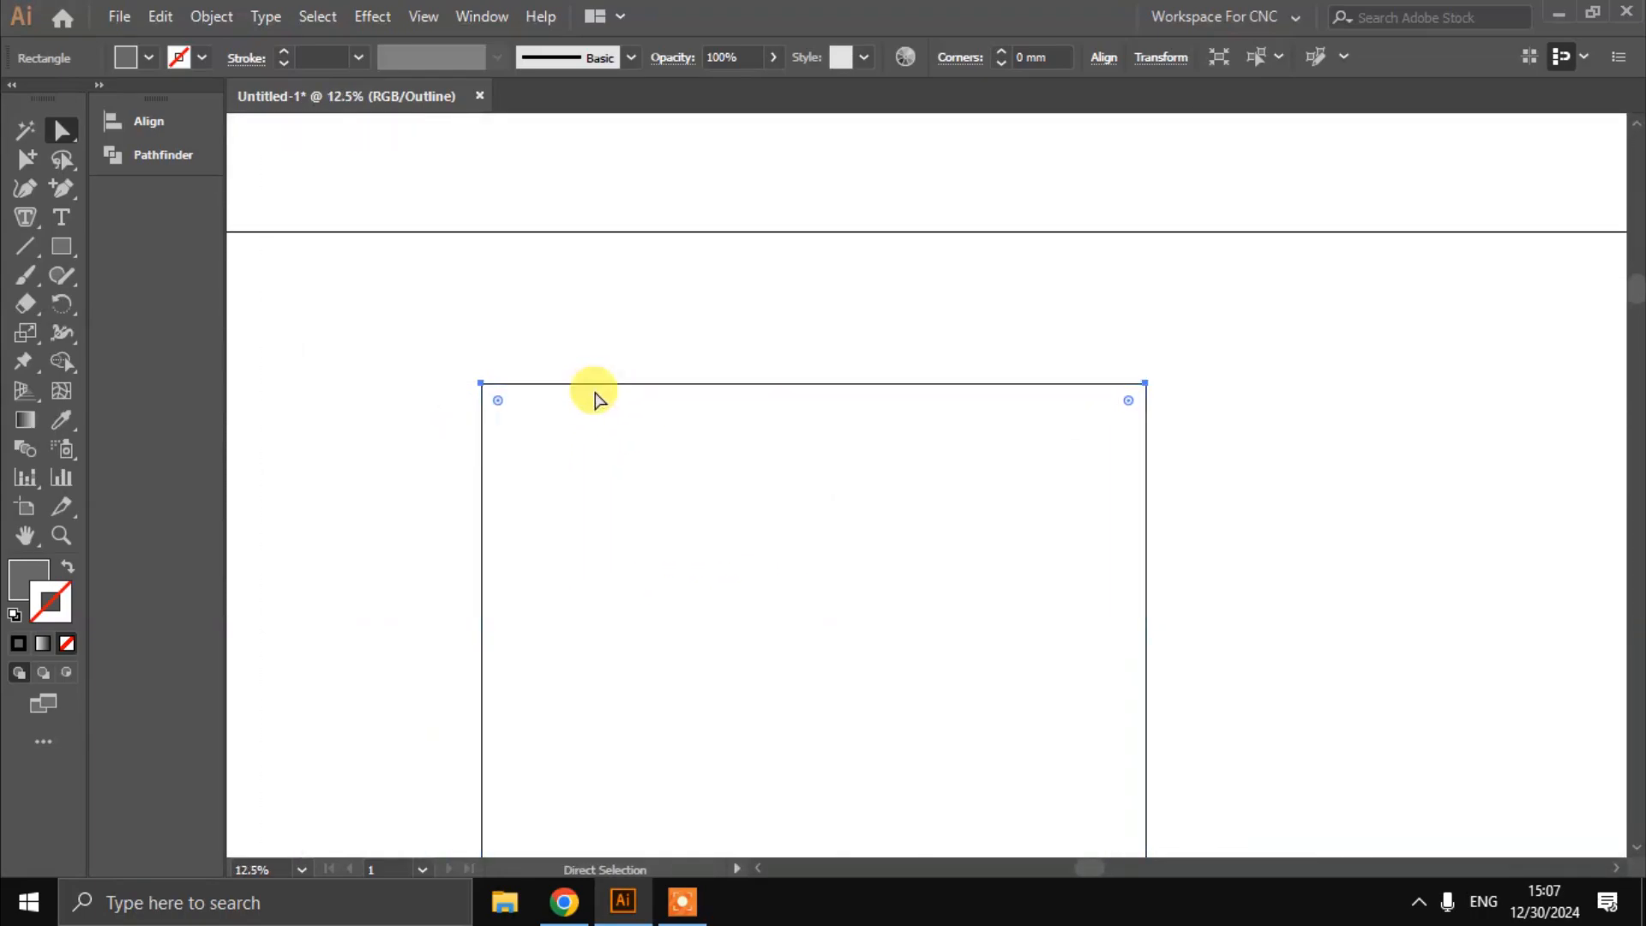
key("m")
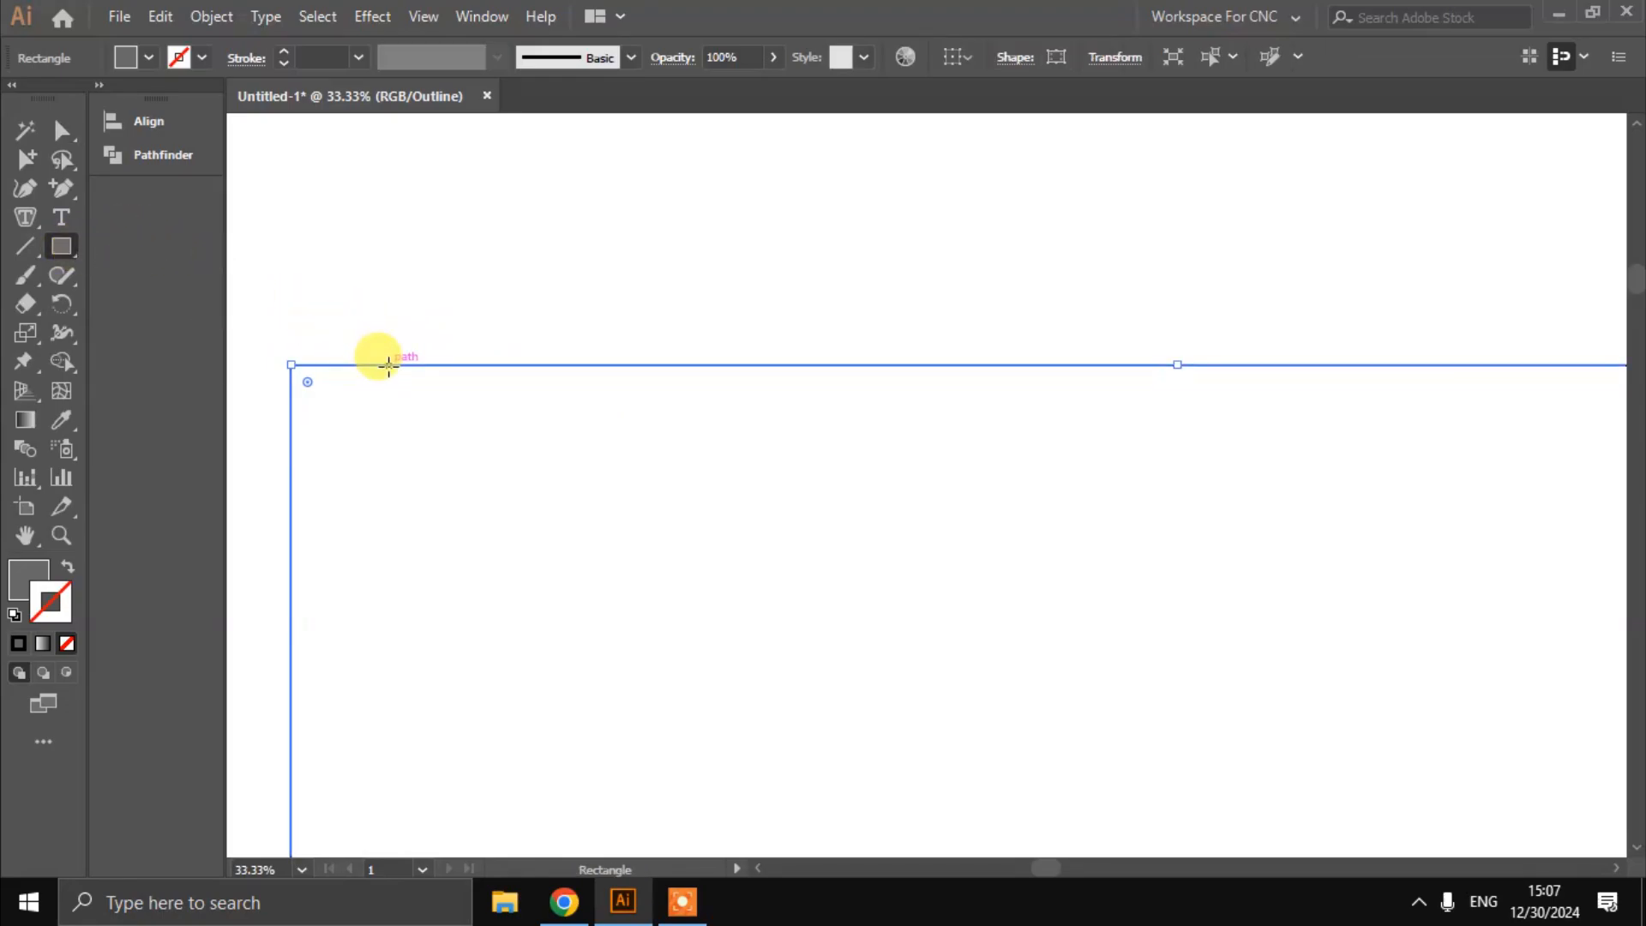
left_click_drag(389, 366, 580, 468)
scroll(581, 468, "down", 4)
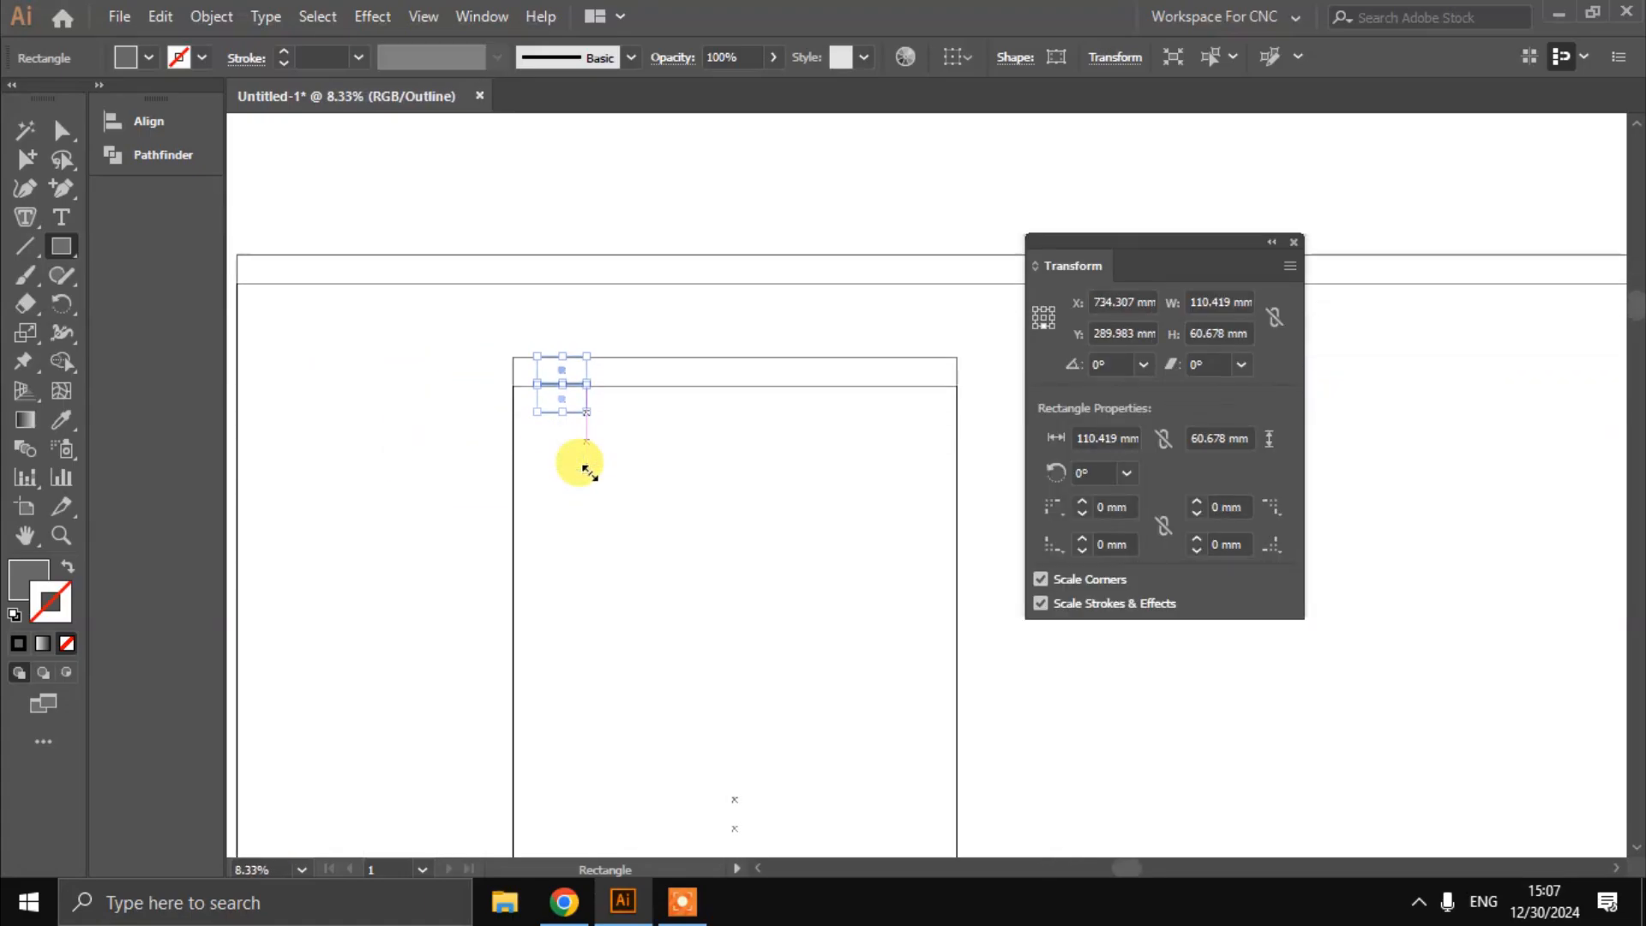
scroll(583, 463, "down", 3)
scroll(583, 458, "left", 2)
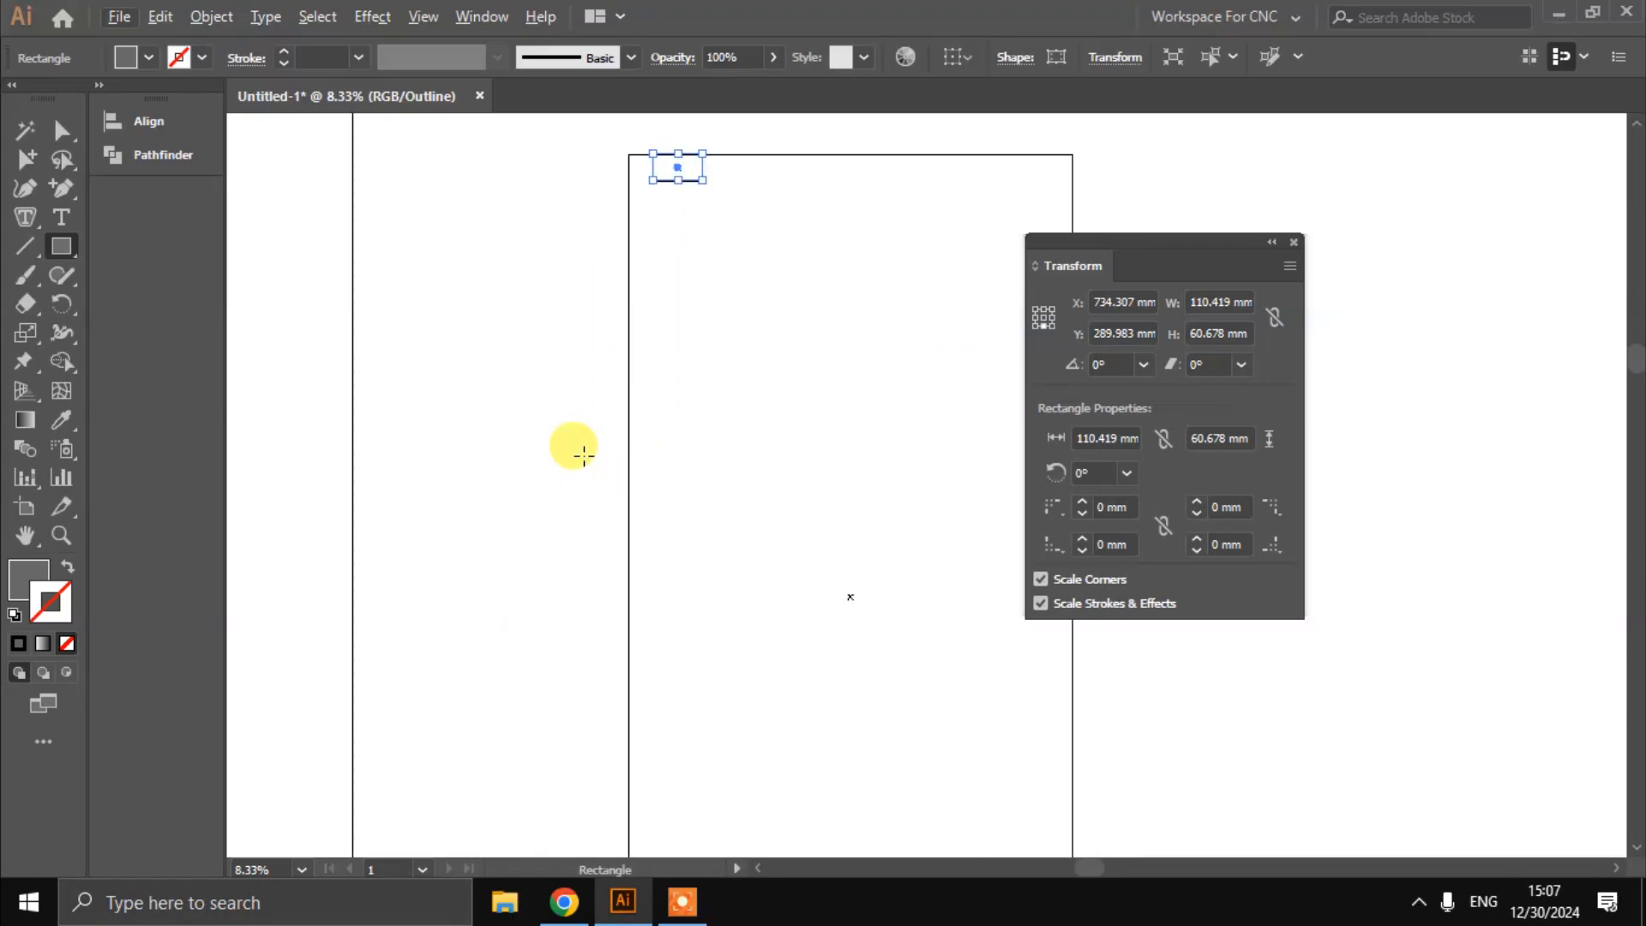
key("Delete")
Offset the large rectangle's path by -70 mm with Miter joins to add an inner frame, and clear the selection
key("a")
scroll(583, 450, "down", 1)
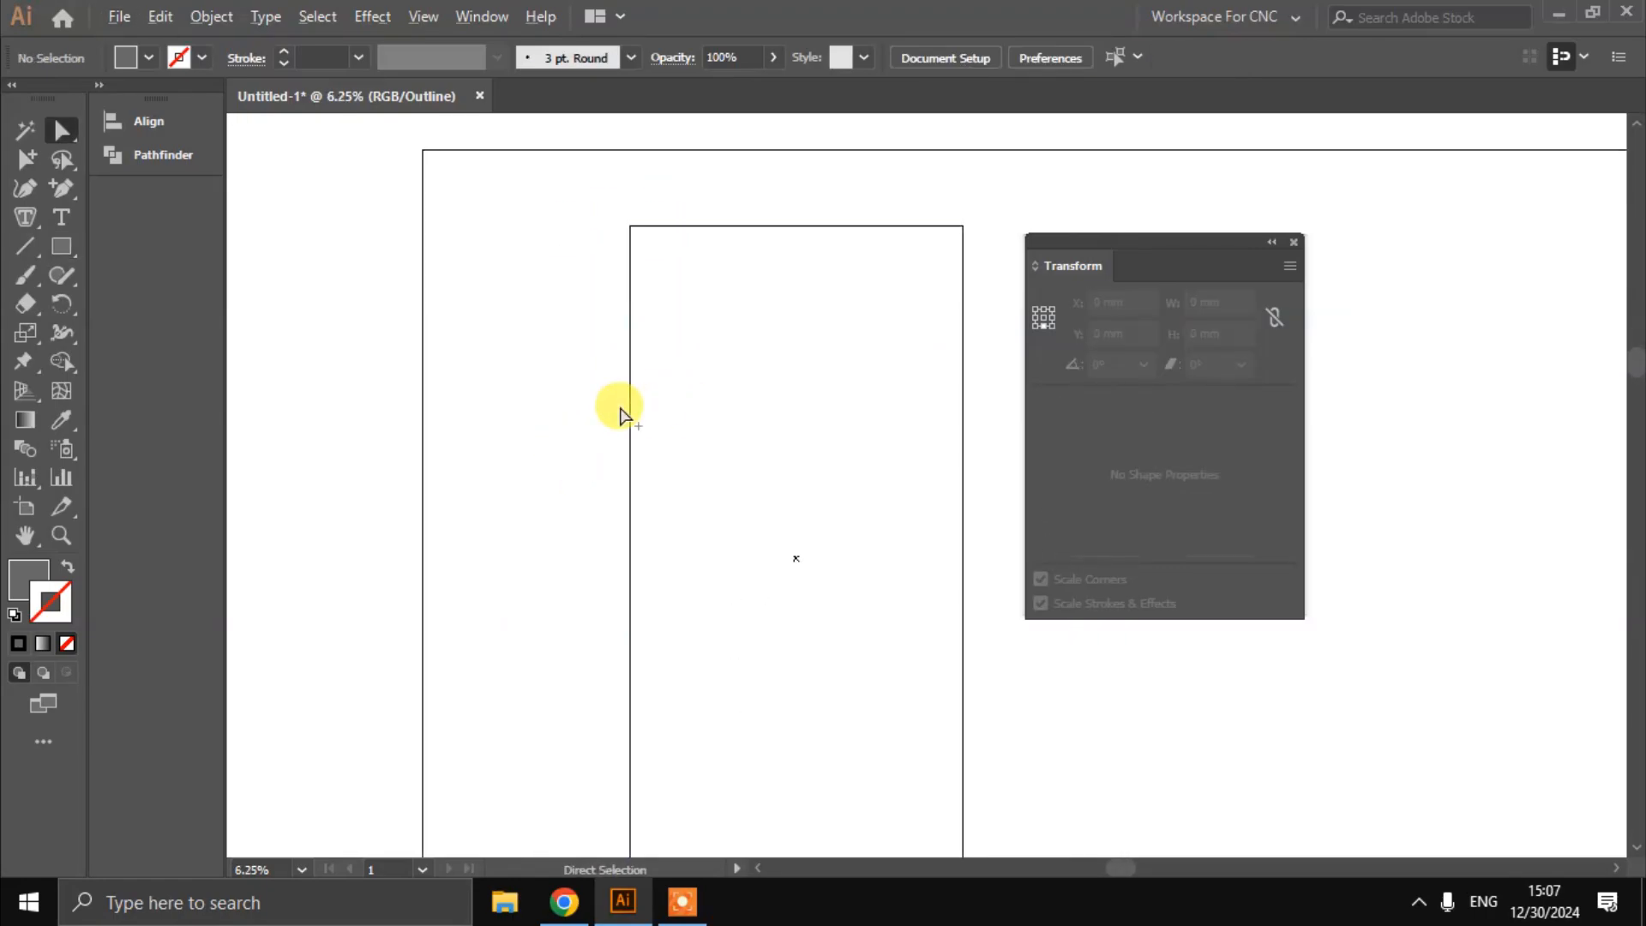
scroll(621, 415, "down", 1)
left_click_drag(753, 466, 550, 805)
left_click(210, 16)
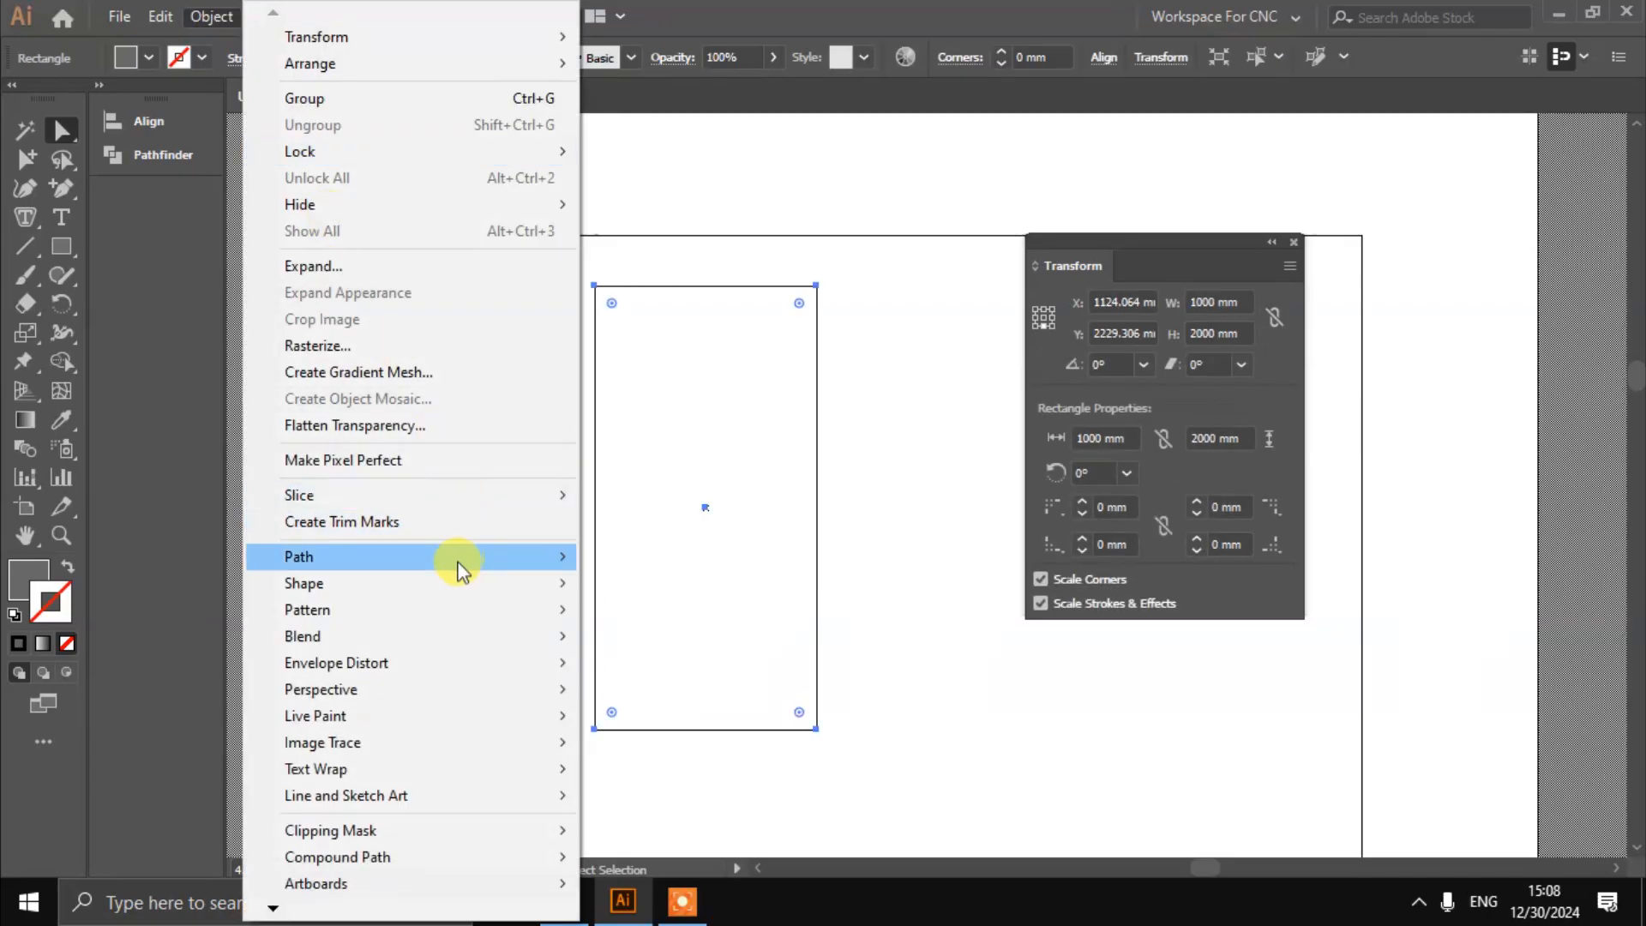
mouse_move(460, 562)
left_click(716, 647)
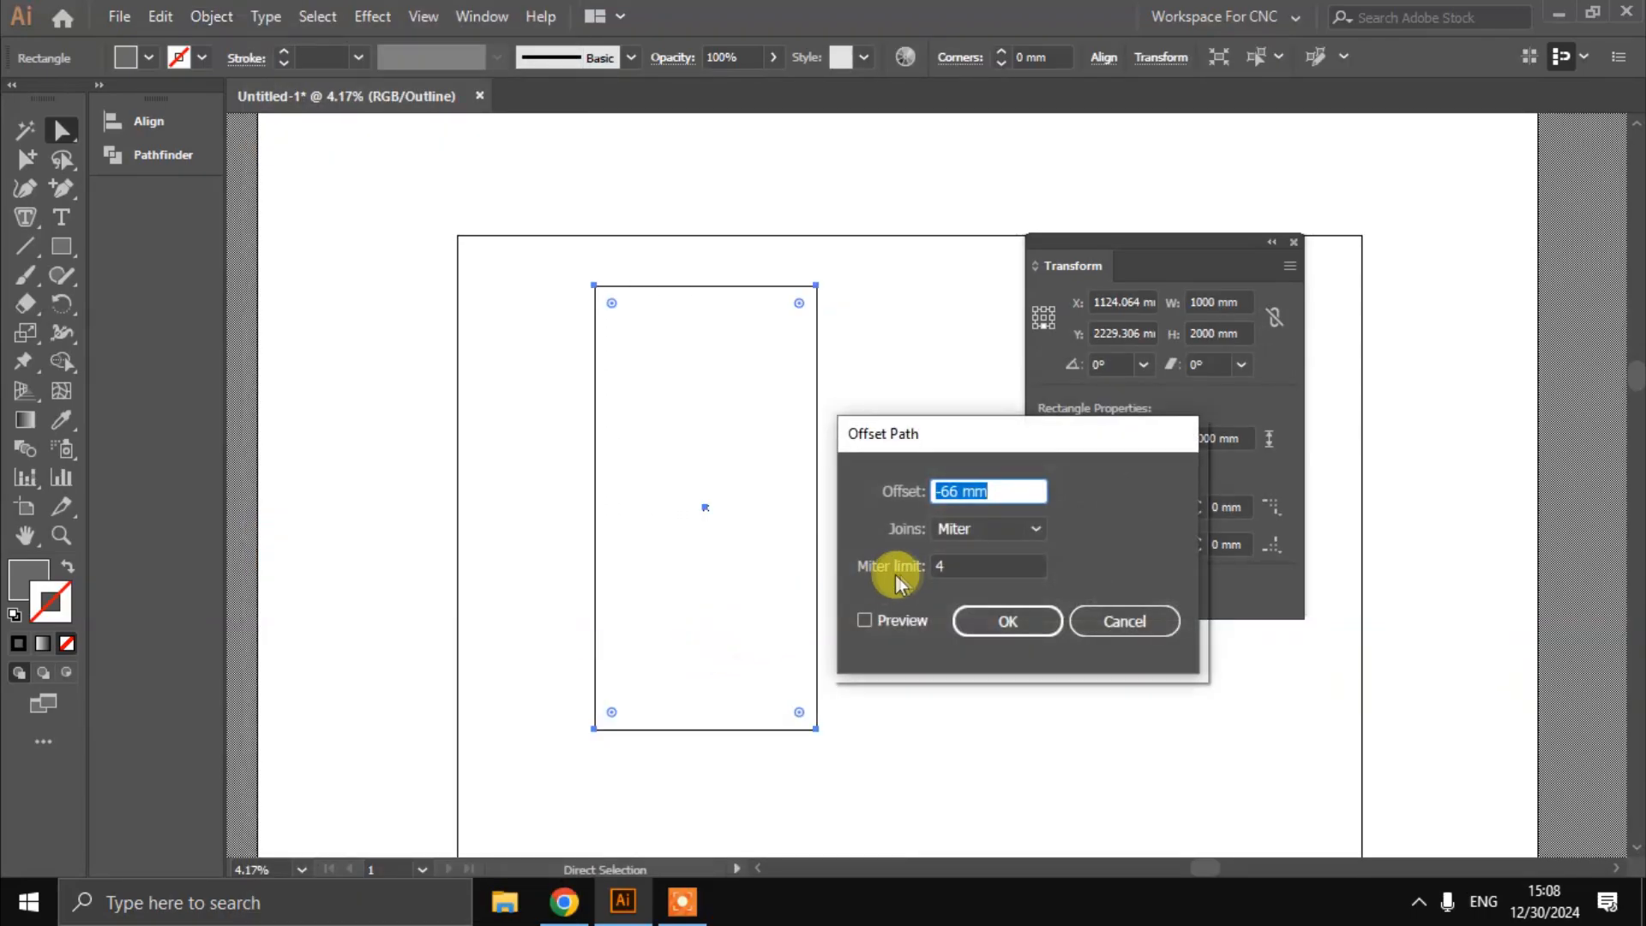
key("BackSpace")
key("BackSpace")
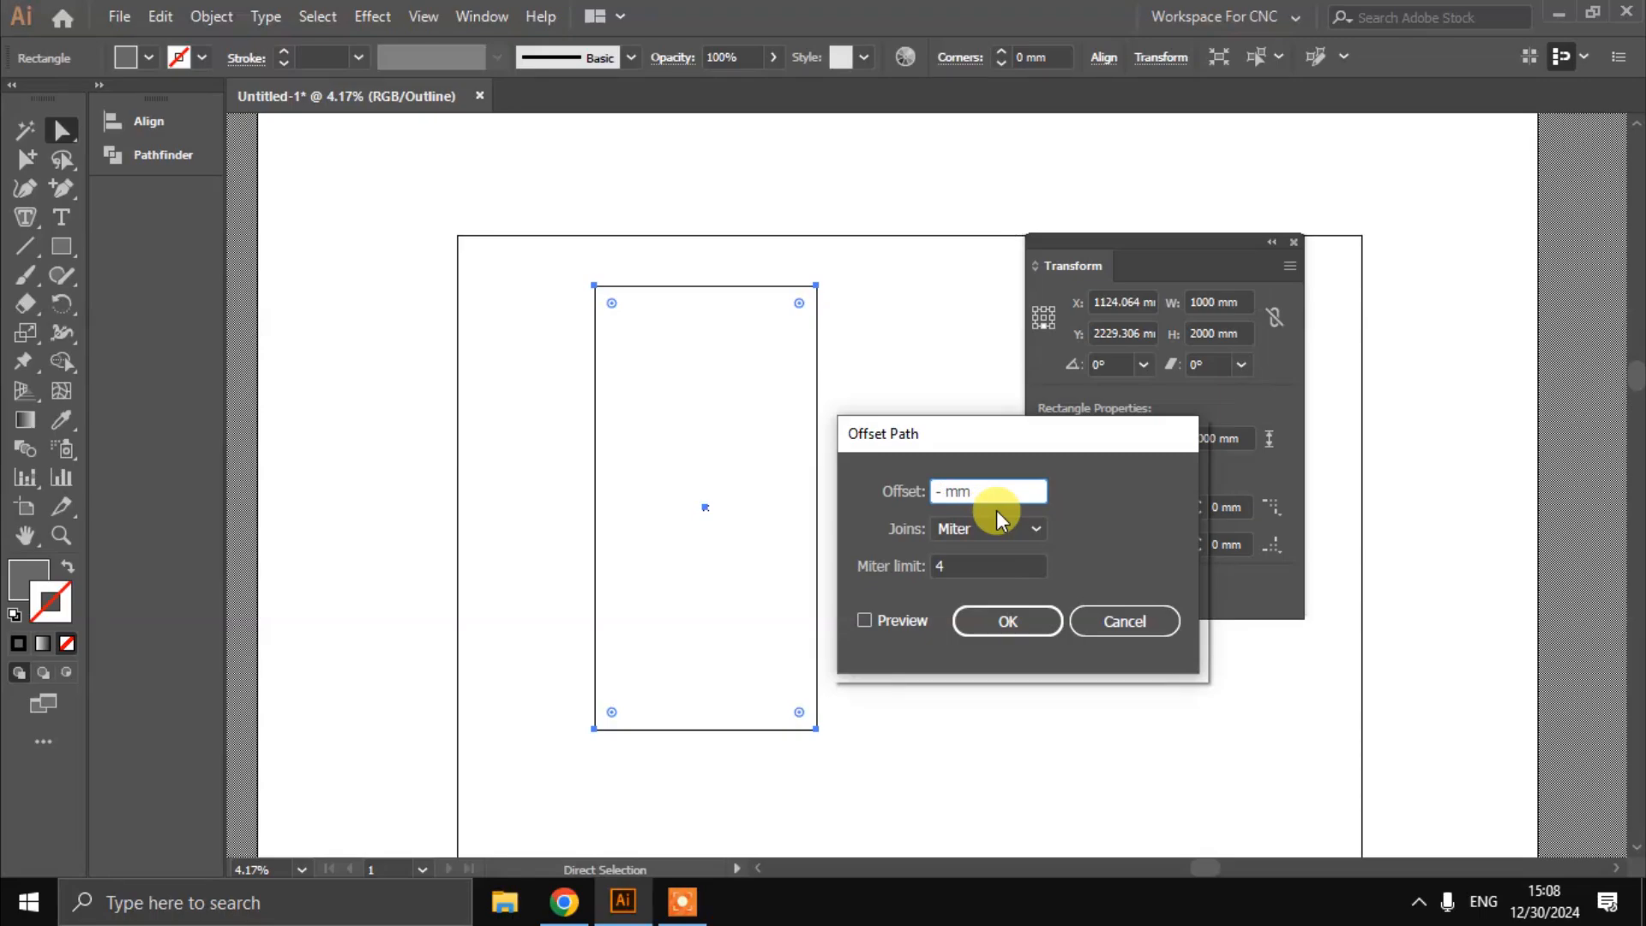
type("70")
left_click(903, 618)
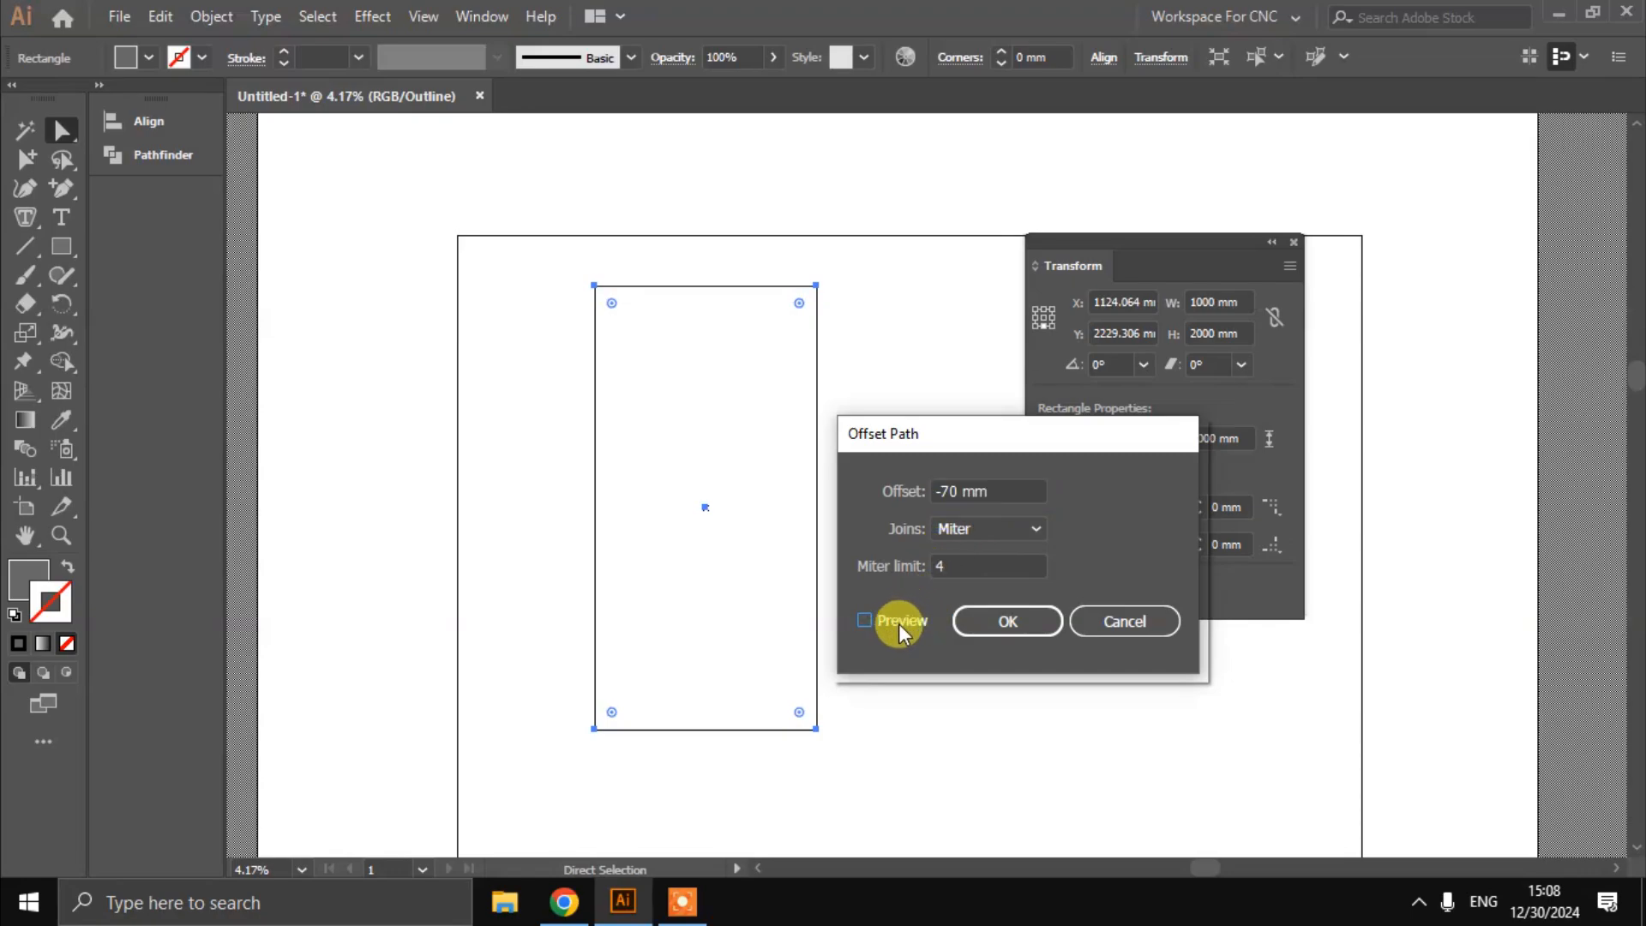
left_click(1013, 611)
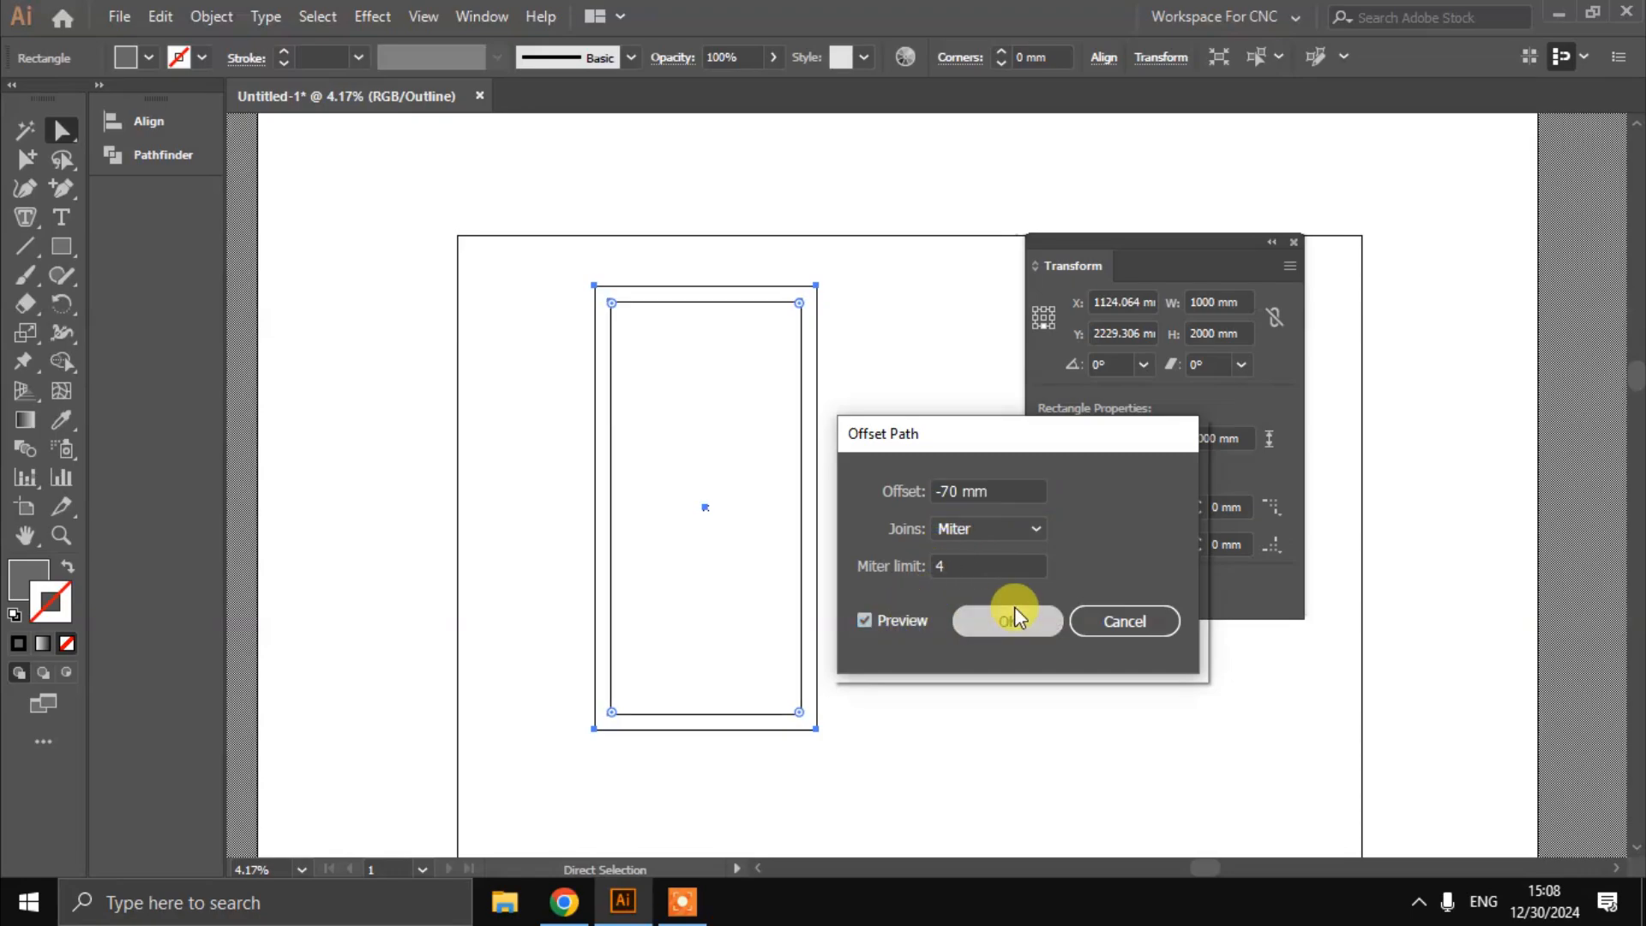
left_click(1295, 244)
left_click(62, 133)
left_click(437, 334)
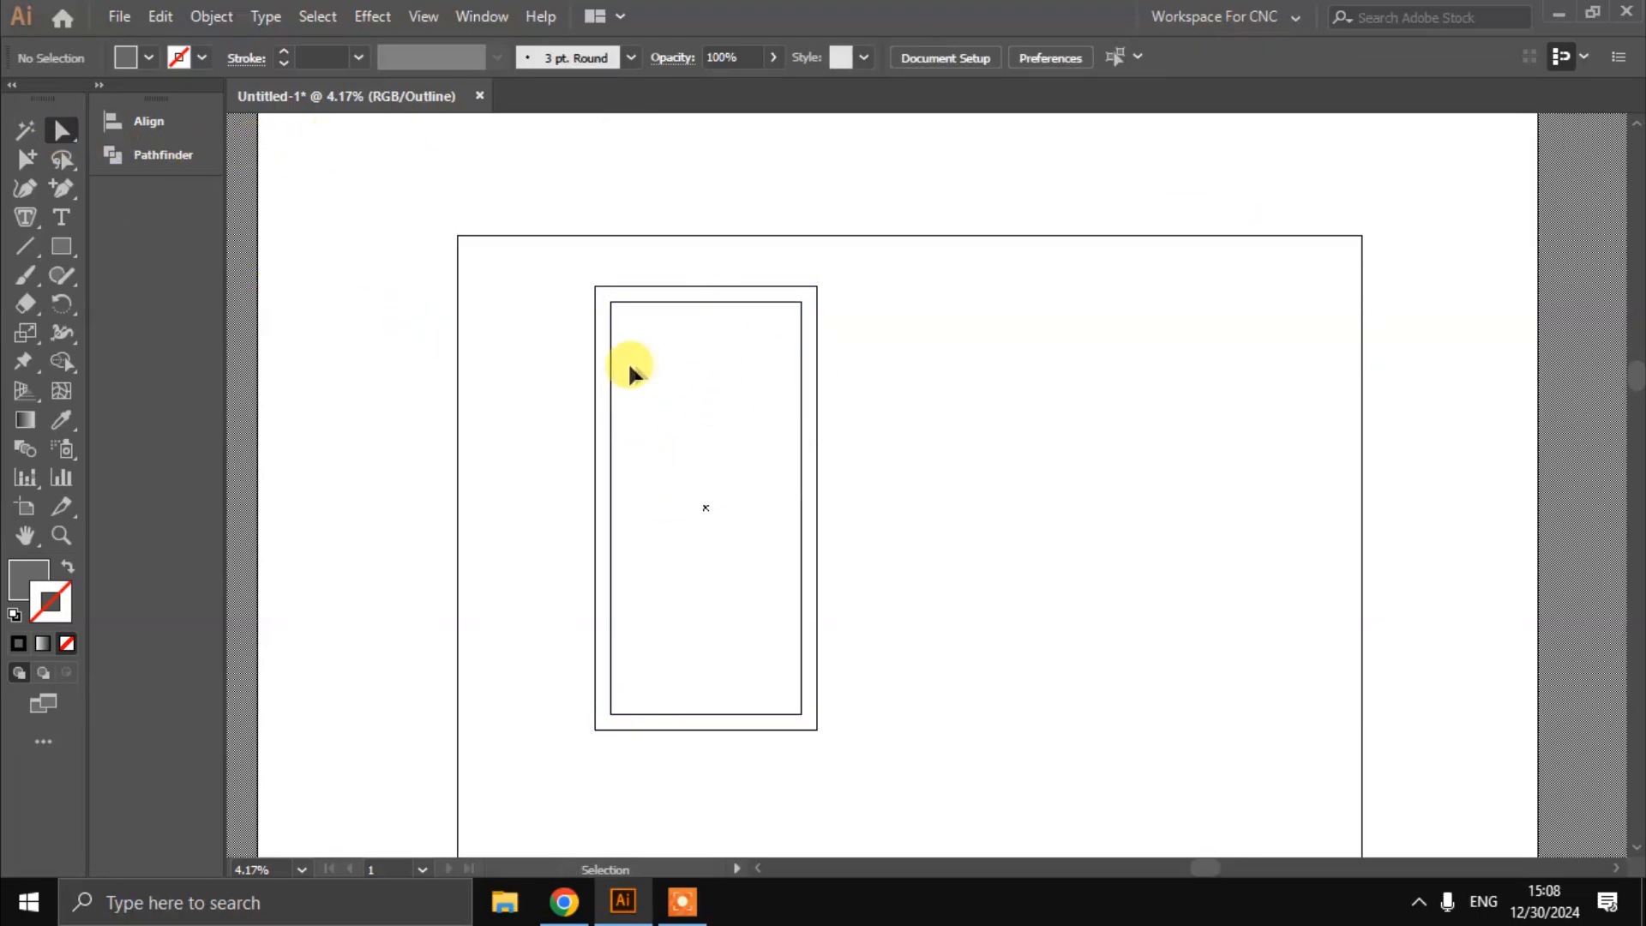
Draw a long thin horizontal rectangle about 1056 by 87 mm in the empty area to the right of the framed rectangle
scroll(628, 362, "right", 2)
scroll(603, 366, "left", 3)
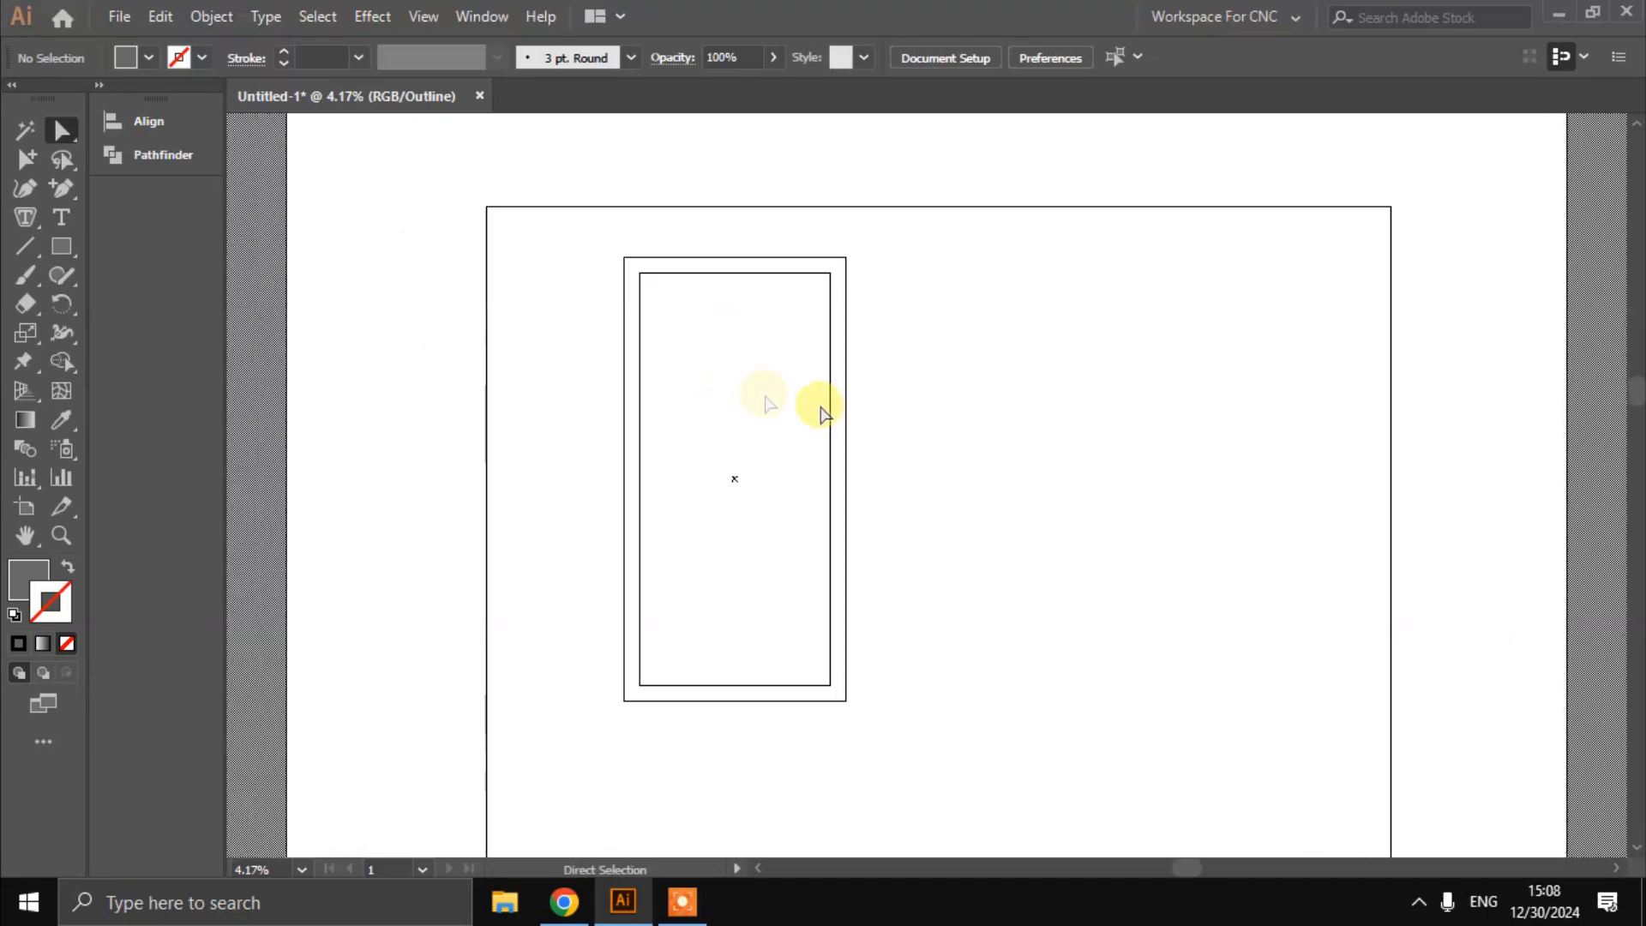
scroll(869, 406, "right", 1)
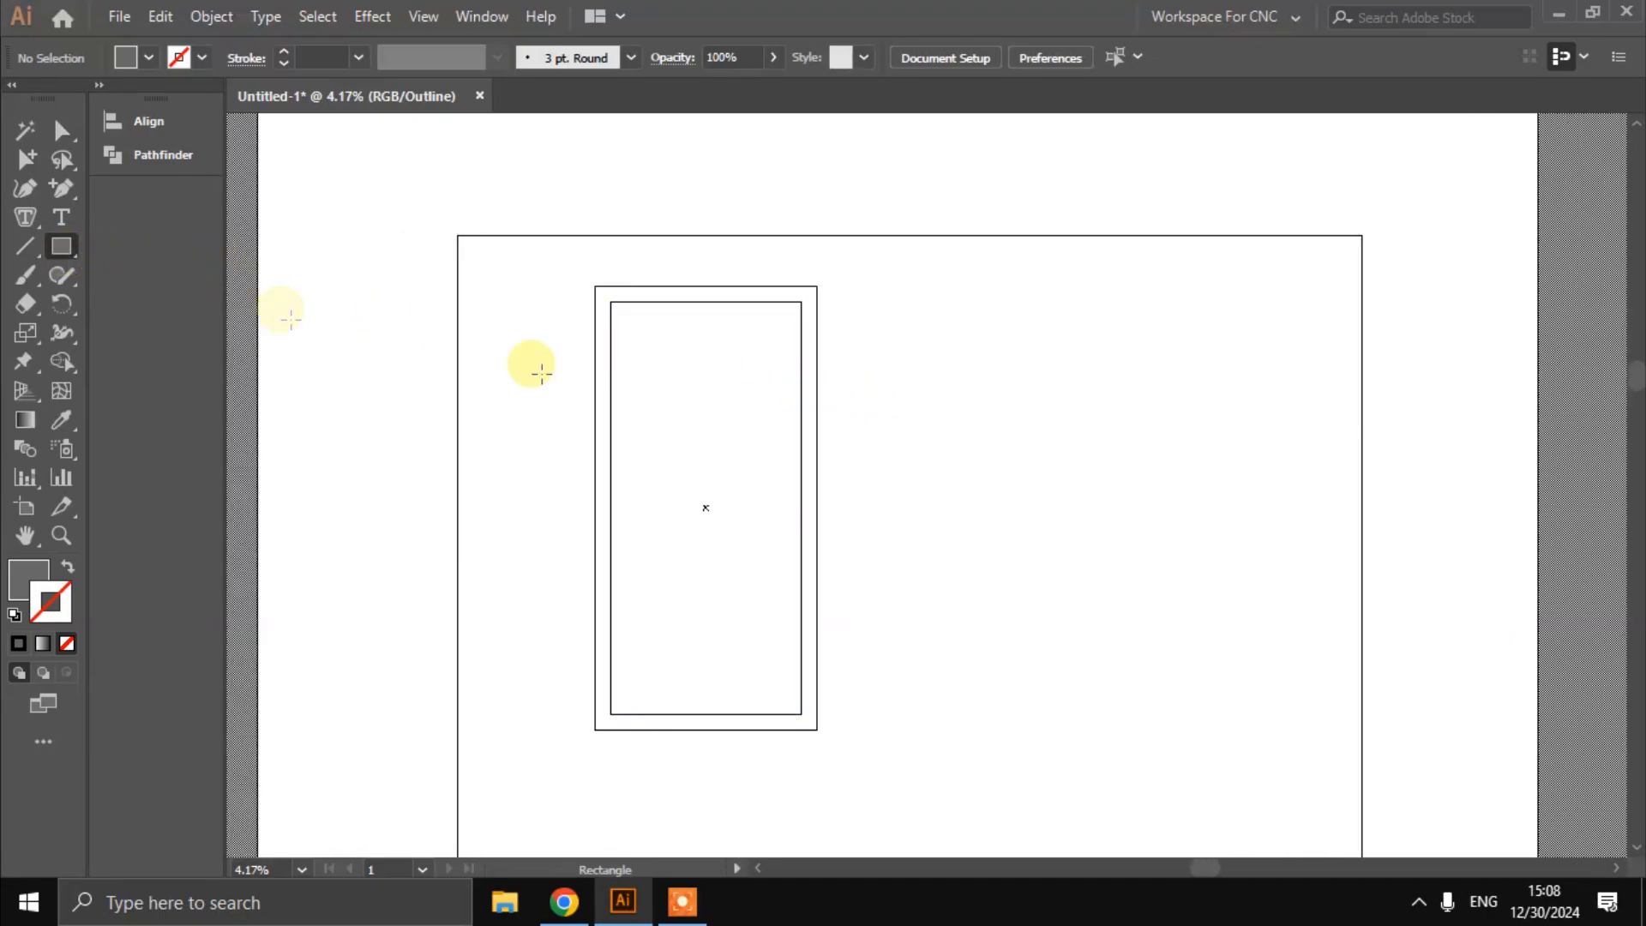
scroll(938, 376, "up", 1)
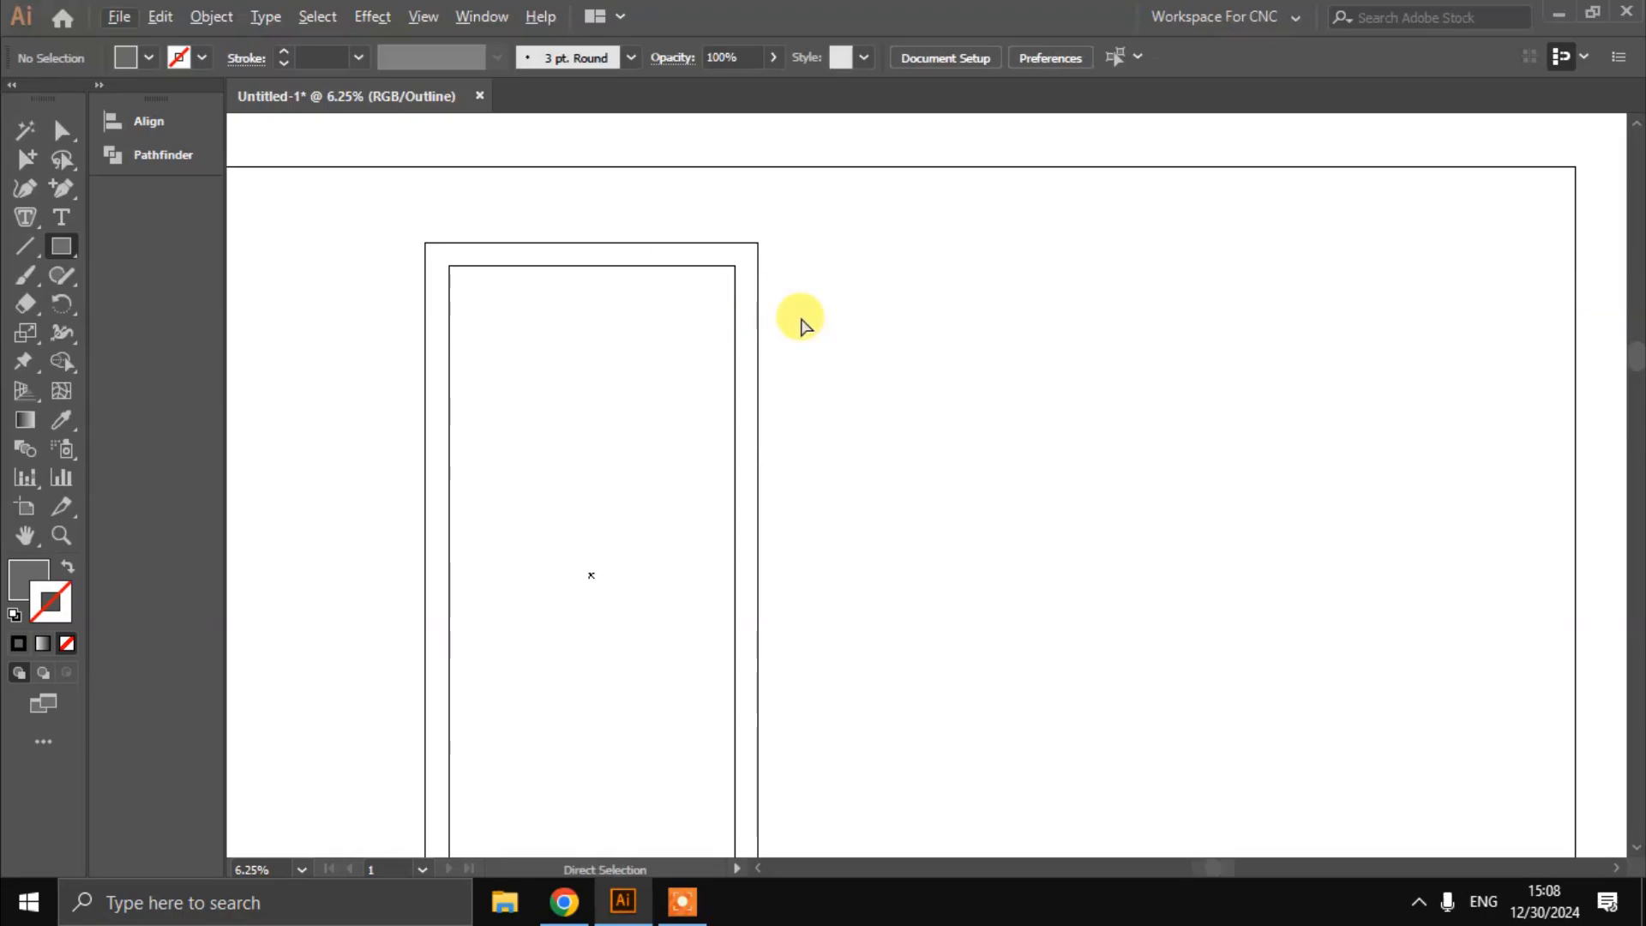
scroll(797, 320, "down", 1)
scroll(815, 330, "right", 1)
left_click_drag(936, 307, 1157, 322)
key("shift+F8")
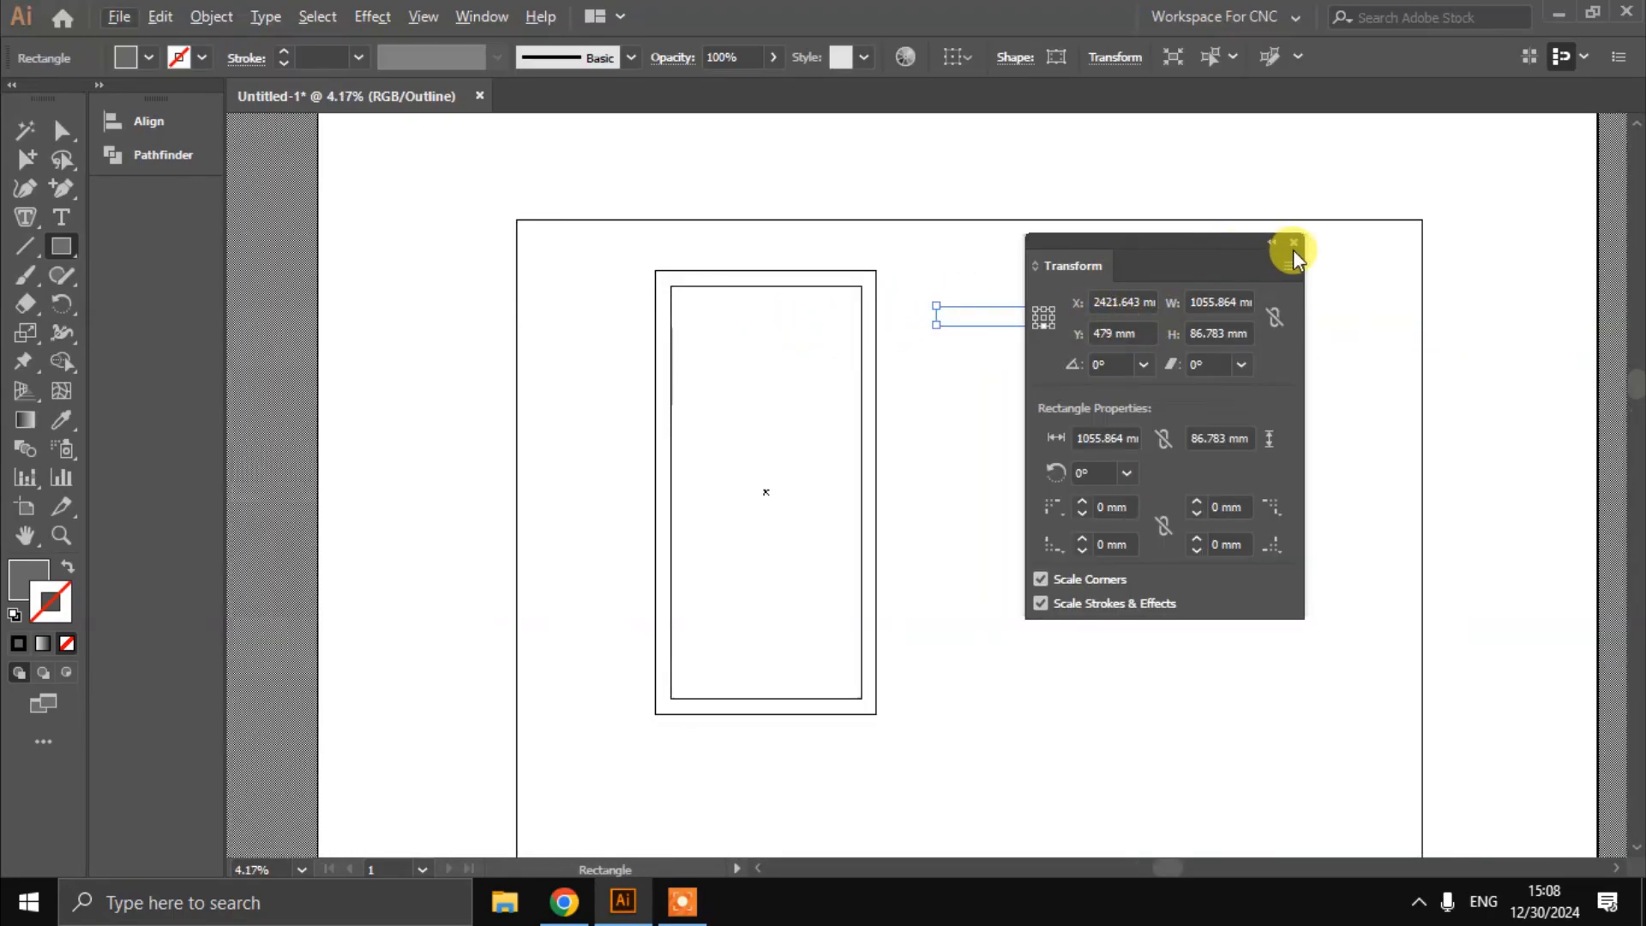
left_click(1293, 248)
scroll(1160, 283, "up", 1)
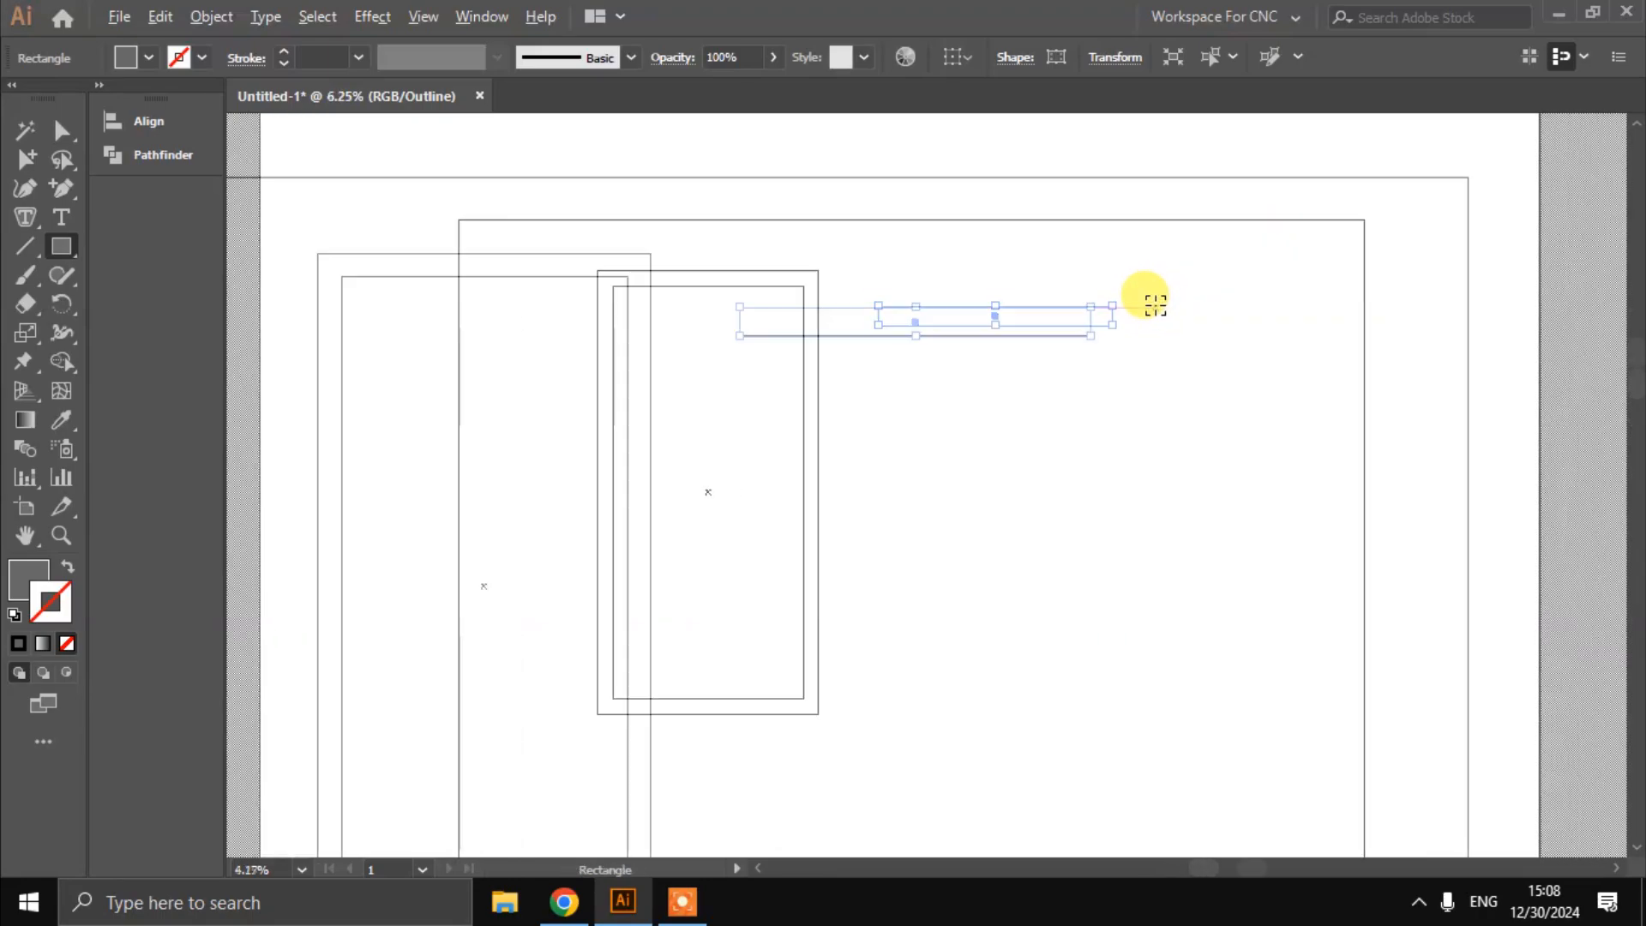
key("v")
scroll(1090, 319, "up", 2)
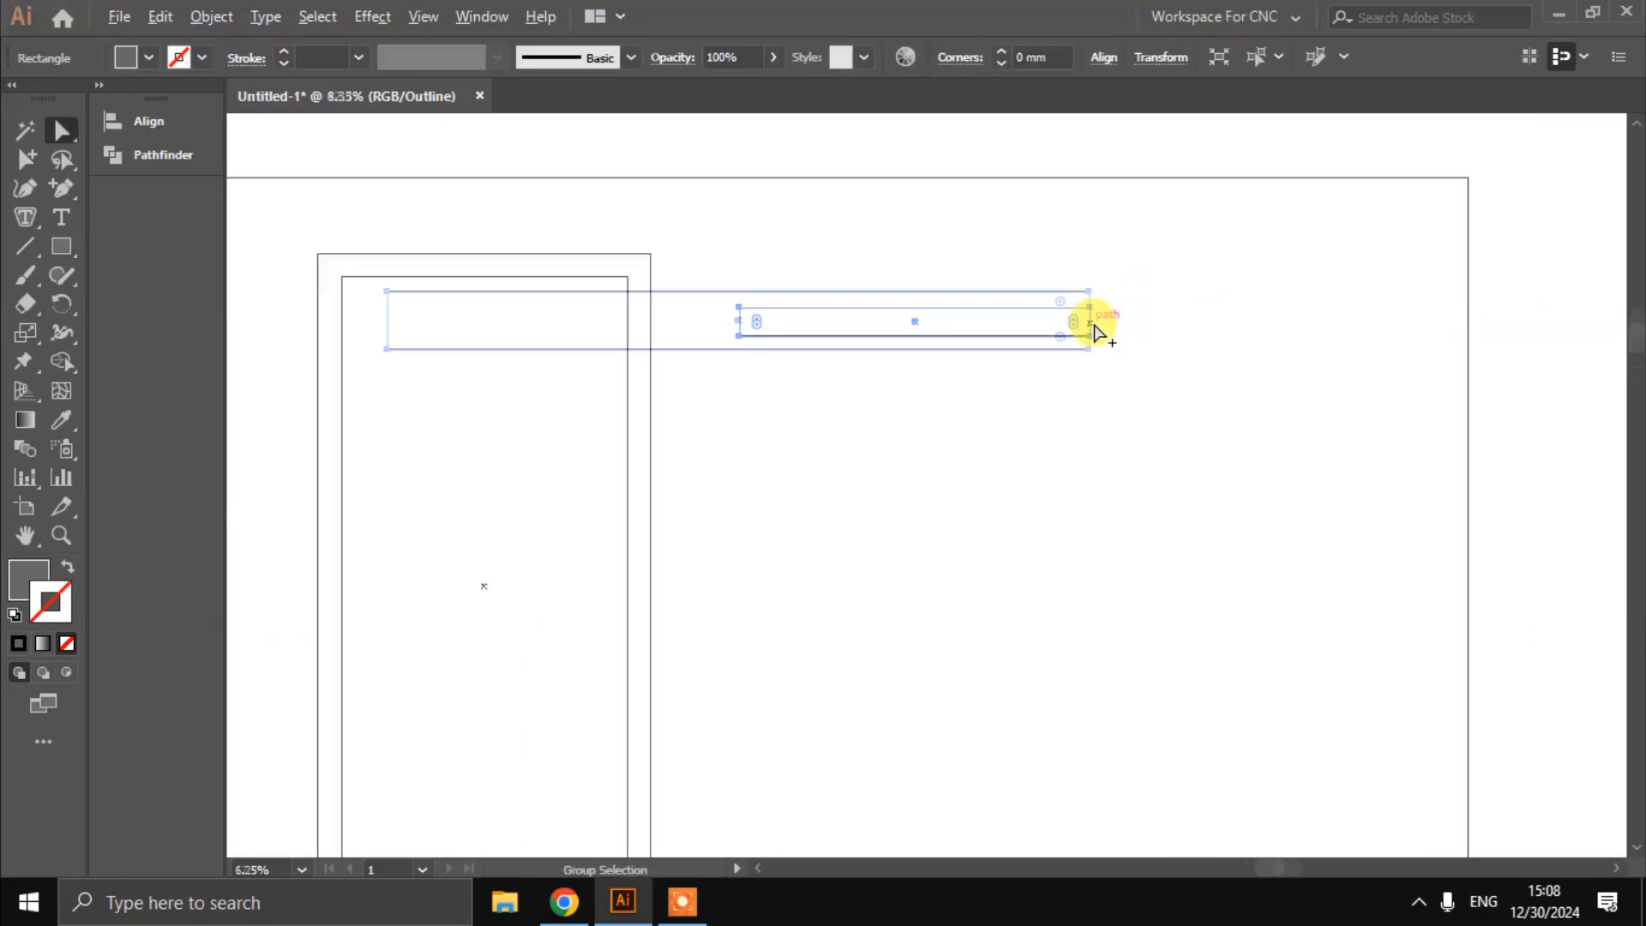
Extend a copy of the thin horizontal strip to about 1630 by 87 mm and delete the shorter overlapping original
left_click_drag(1090, 321, 1470, 321)
key("a")
scroll(1066, 363, "down", 2)
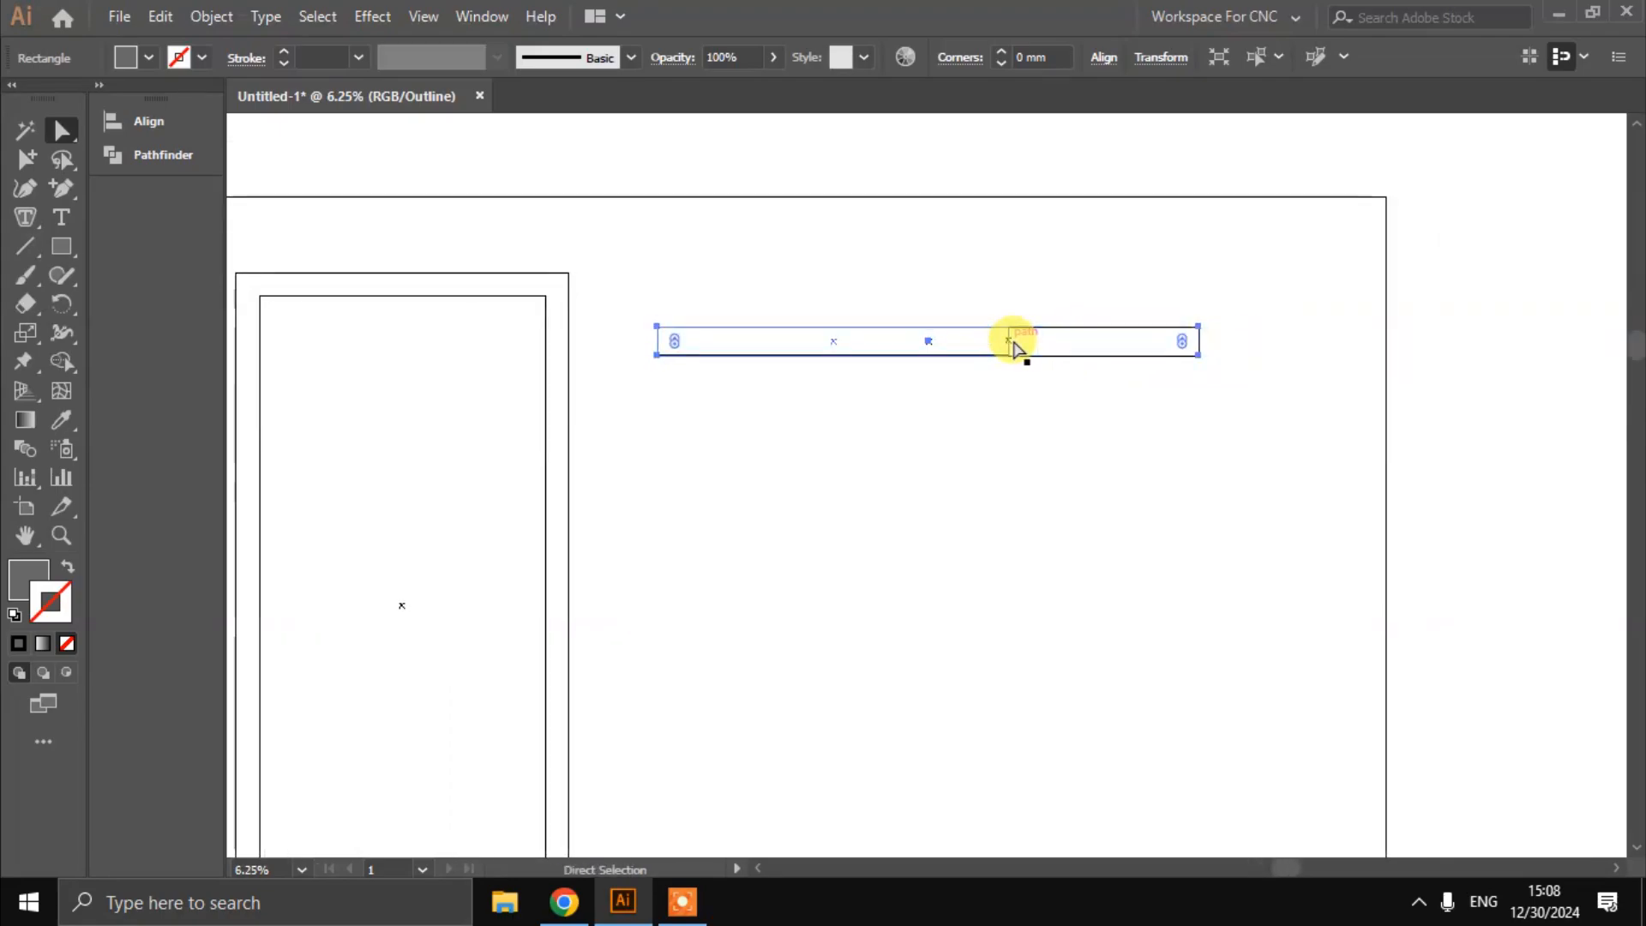
left_click(1014, 344)
left_click(1010, 341)
key("Delete")
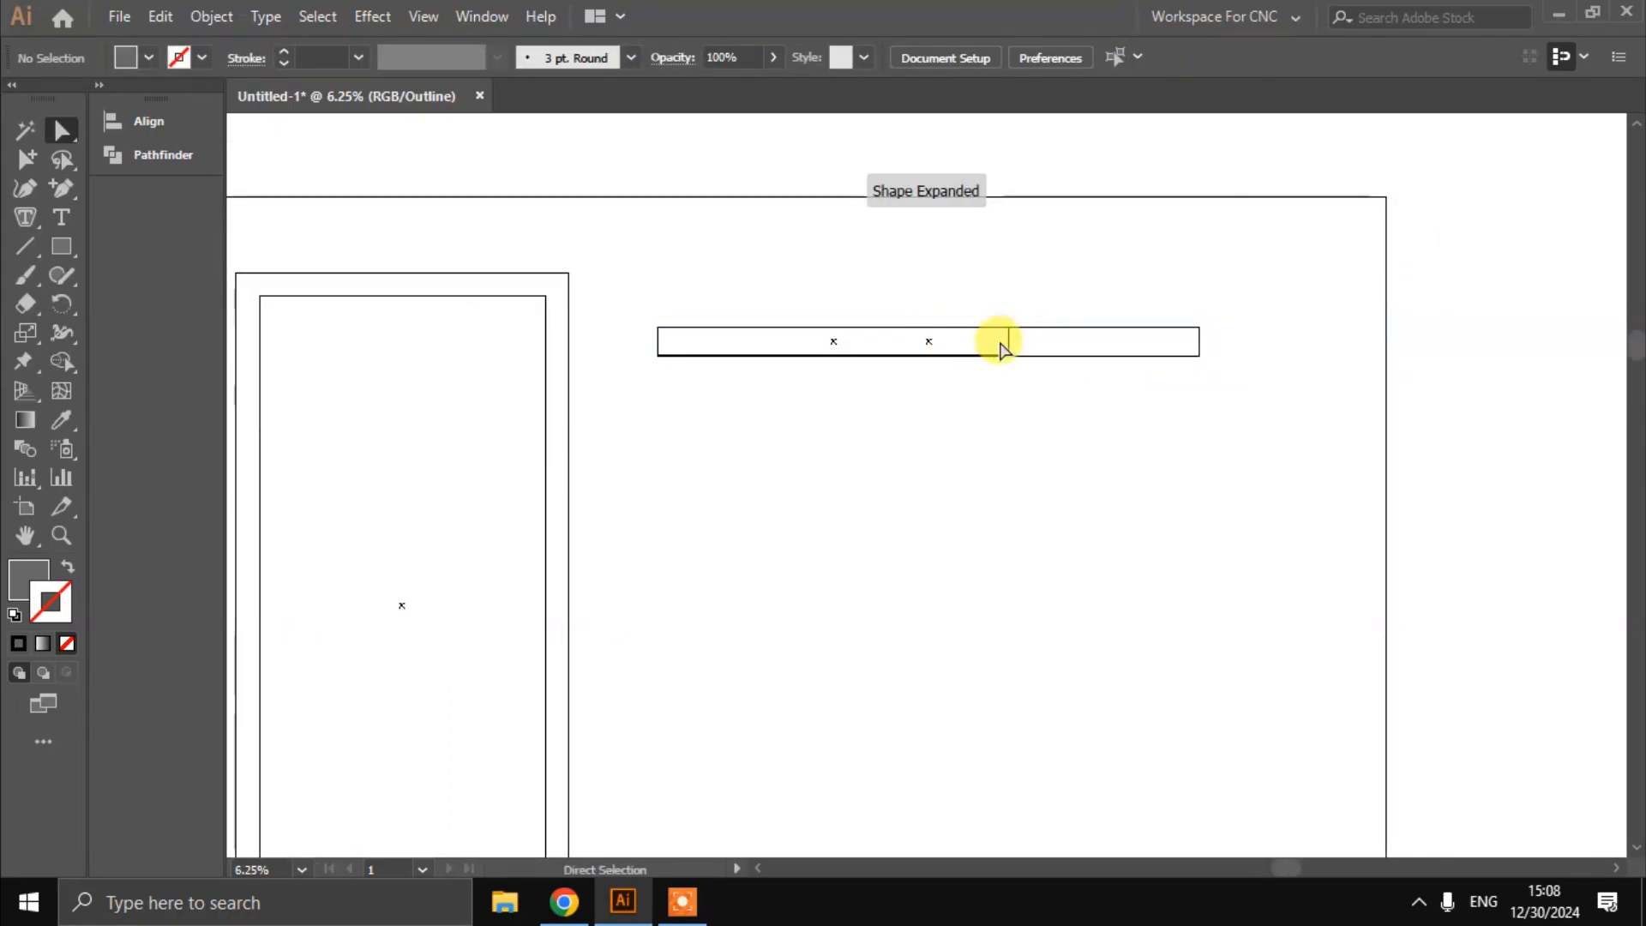
key("Delete")
Copy the long strip straight down edge to edge until five identical strips are stacked
left_click(927, 342)
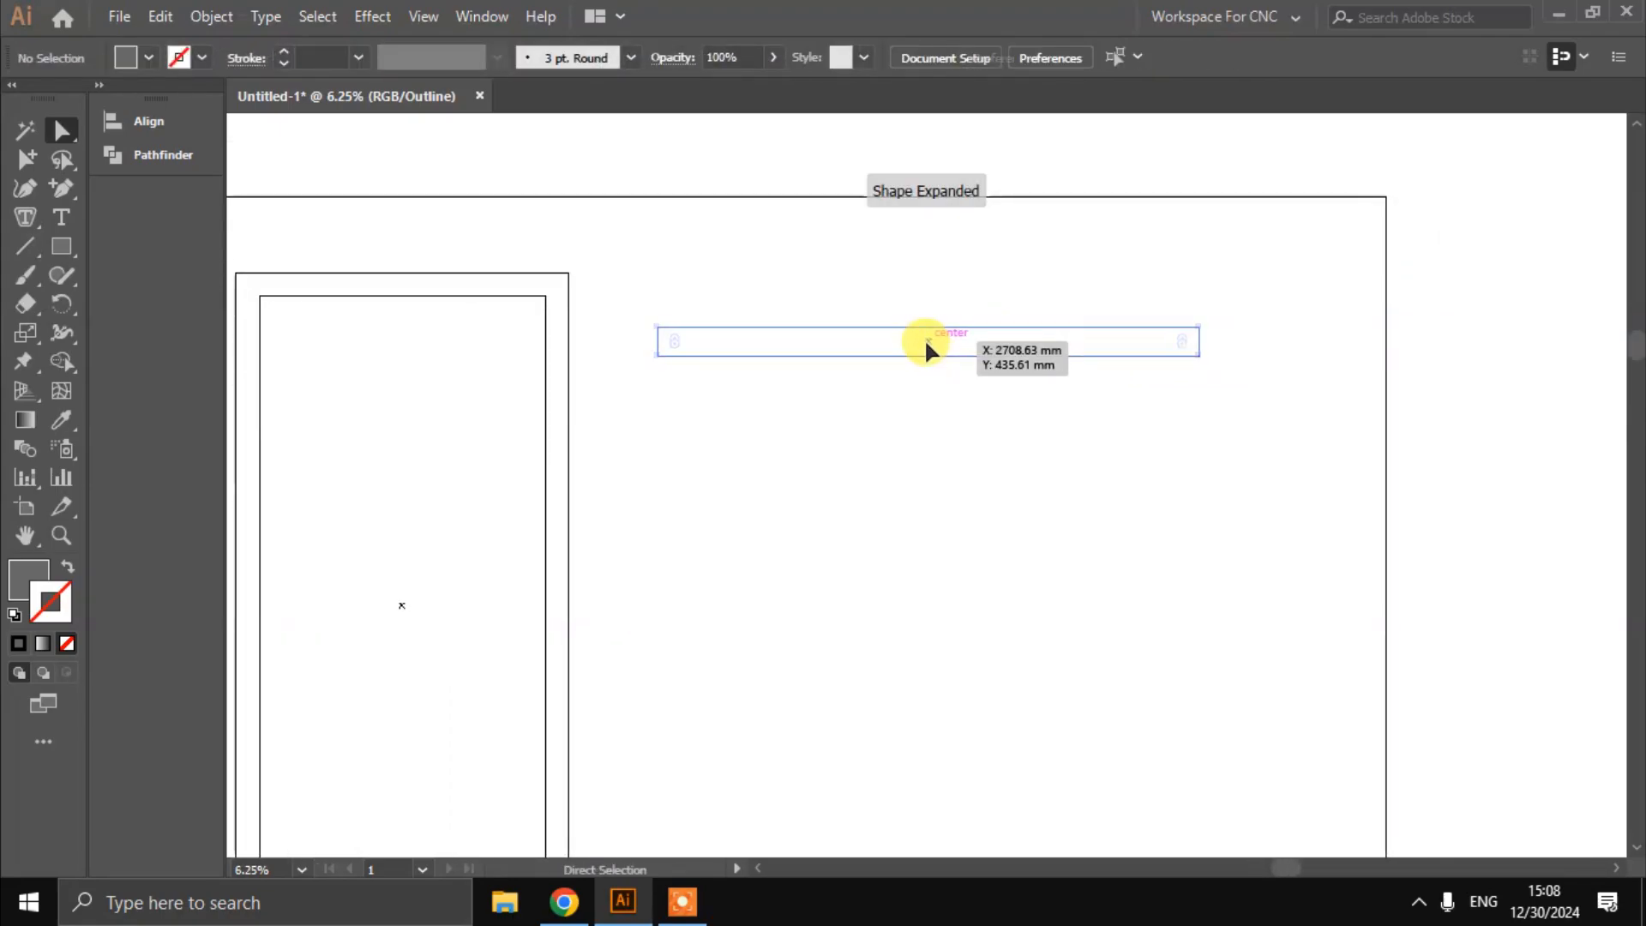
key("v")
scroll(927, 342, "left", 1)
scroll(927, 341, "right", 2)
scroll(955, 338, "down", 1)
scroll(966, 333, "up", 1)
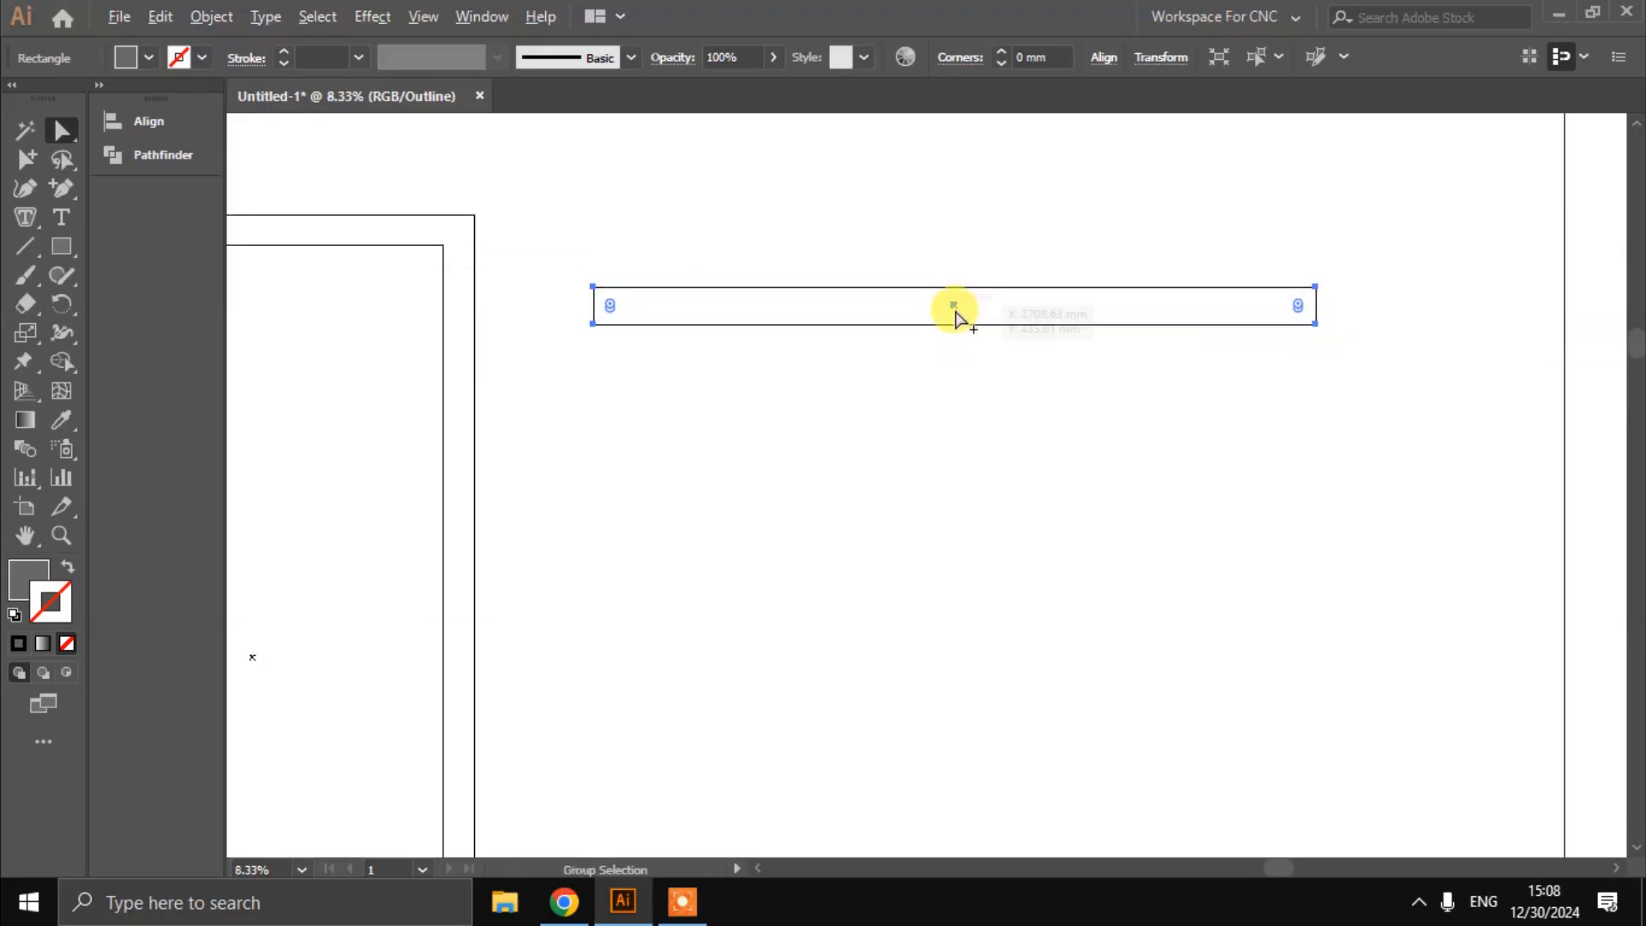
left_click_drag(954, 311, 952, 404)
scroll(955, 382, "down", 1)
scroll(955, 410, "up", 1)
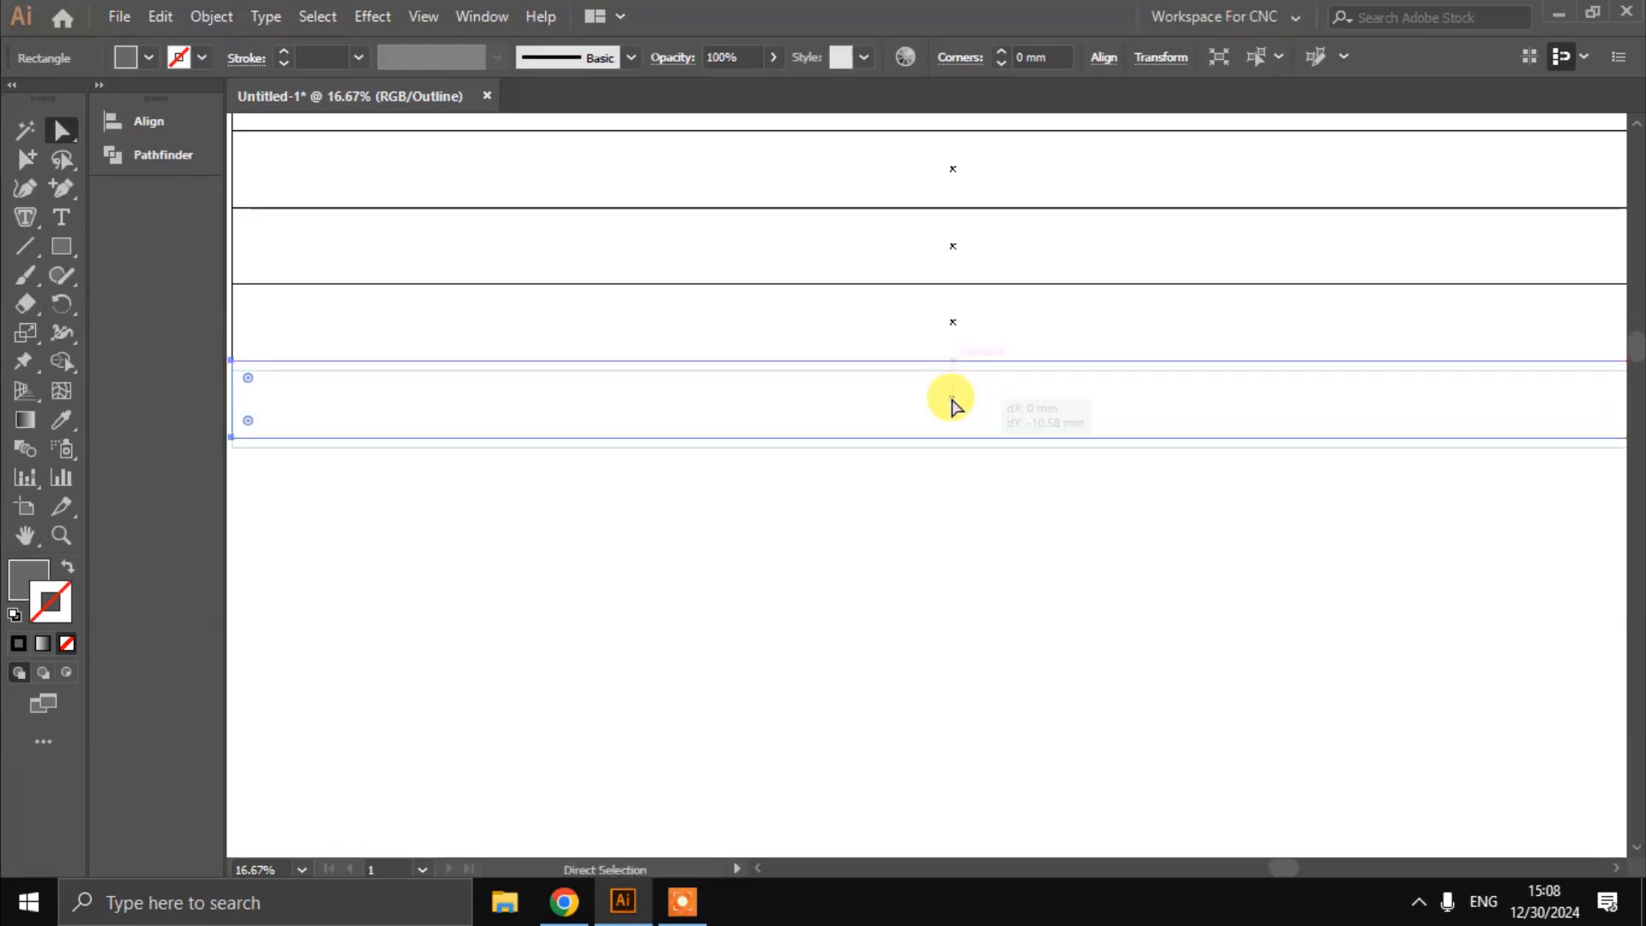
scroll(952, 403, "down", 1)
Duplicate the five strips downward with the first copy over the last strip, and delete the overlapping duplicate to leave nine
left_click_drag(580, 158, 1358, 524)
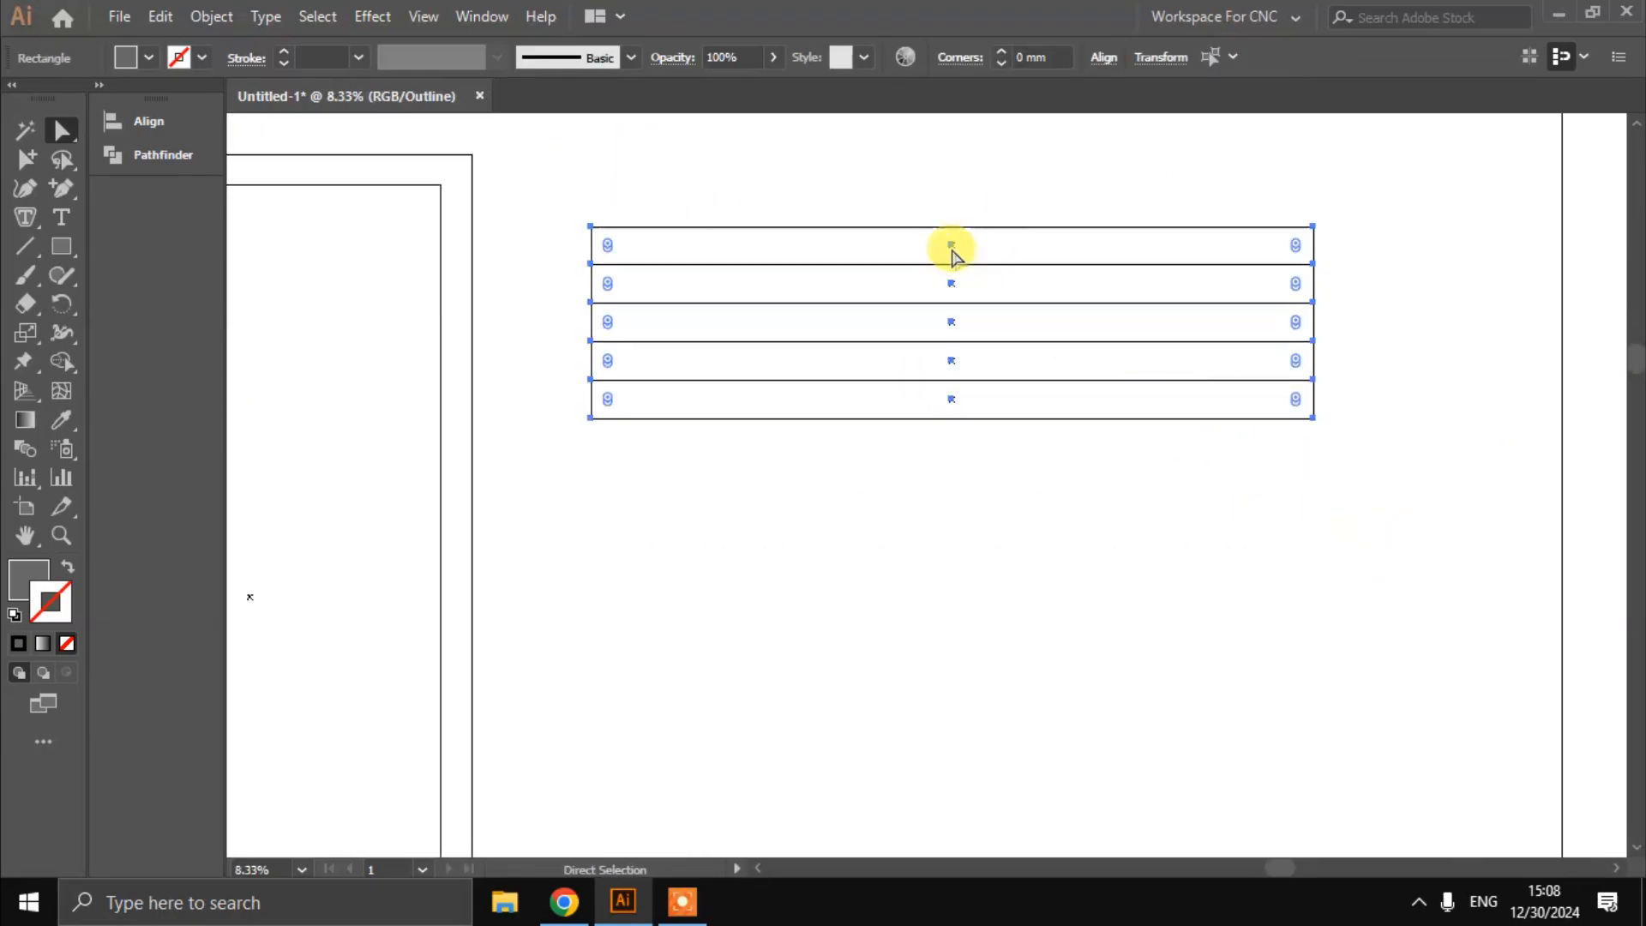
left_click_drag(952, 250, 955, 403)
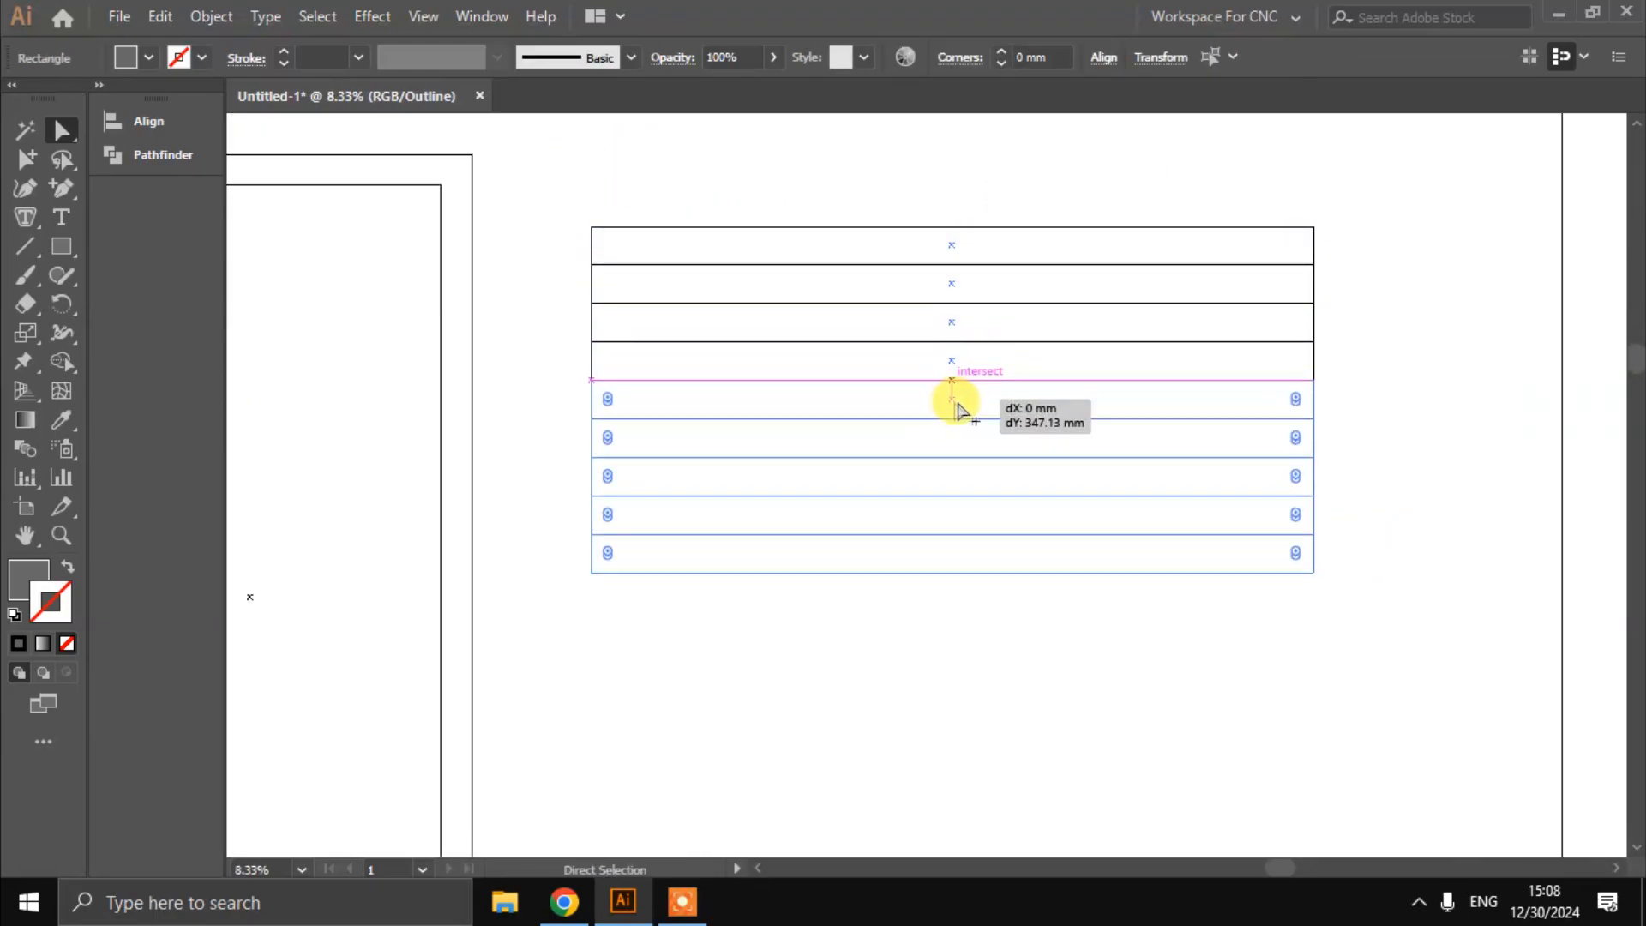
left_click(1303, 422)
left_click(1314, 413)
key("Delete")
key("Delete")
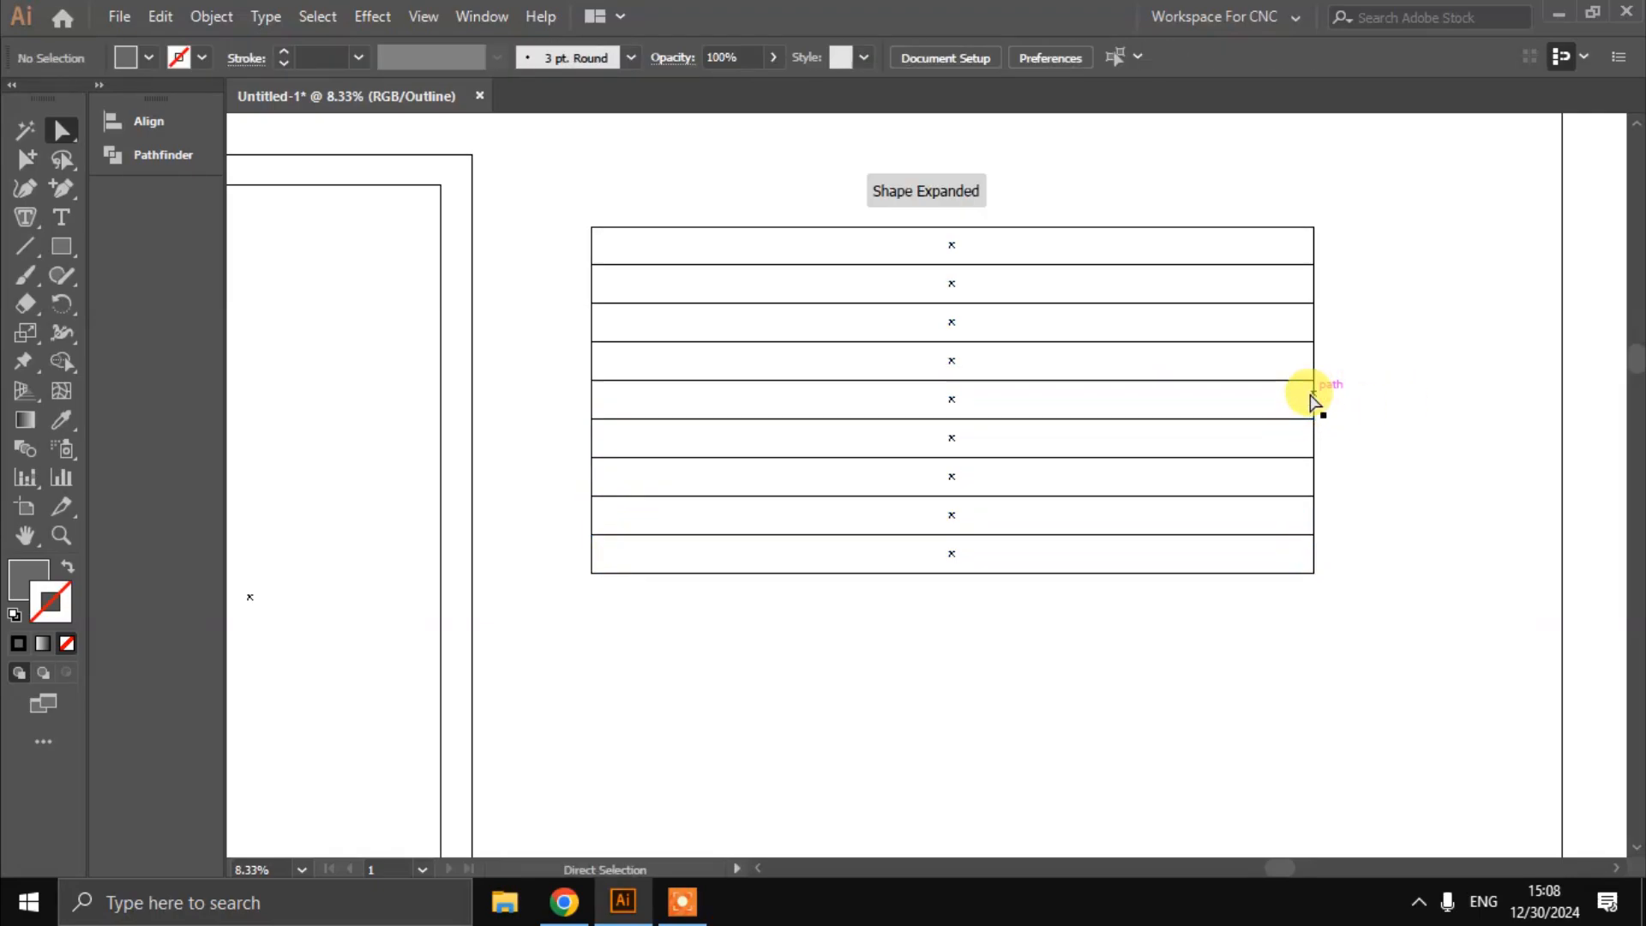
Duplicate the nine stacked strips directly below to make a continuous stack of eighteen
left_click_drag(555, 159, 1298, 538)
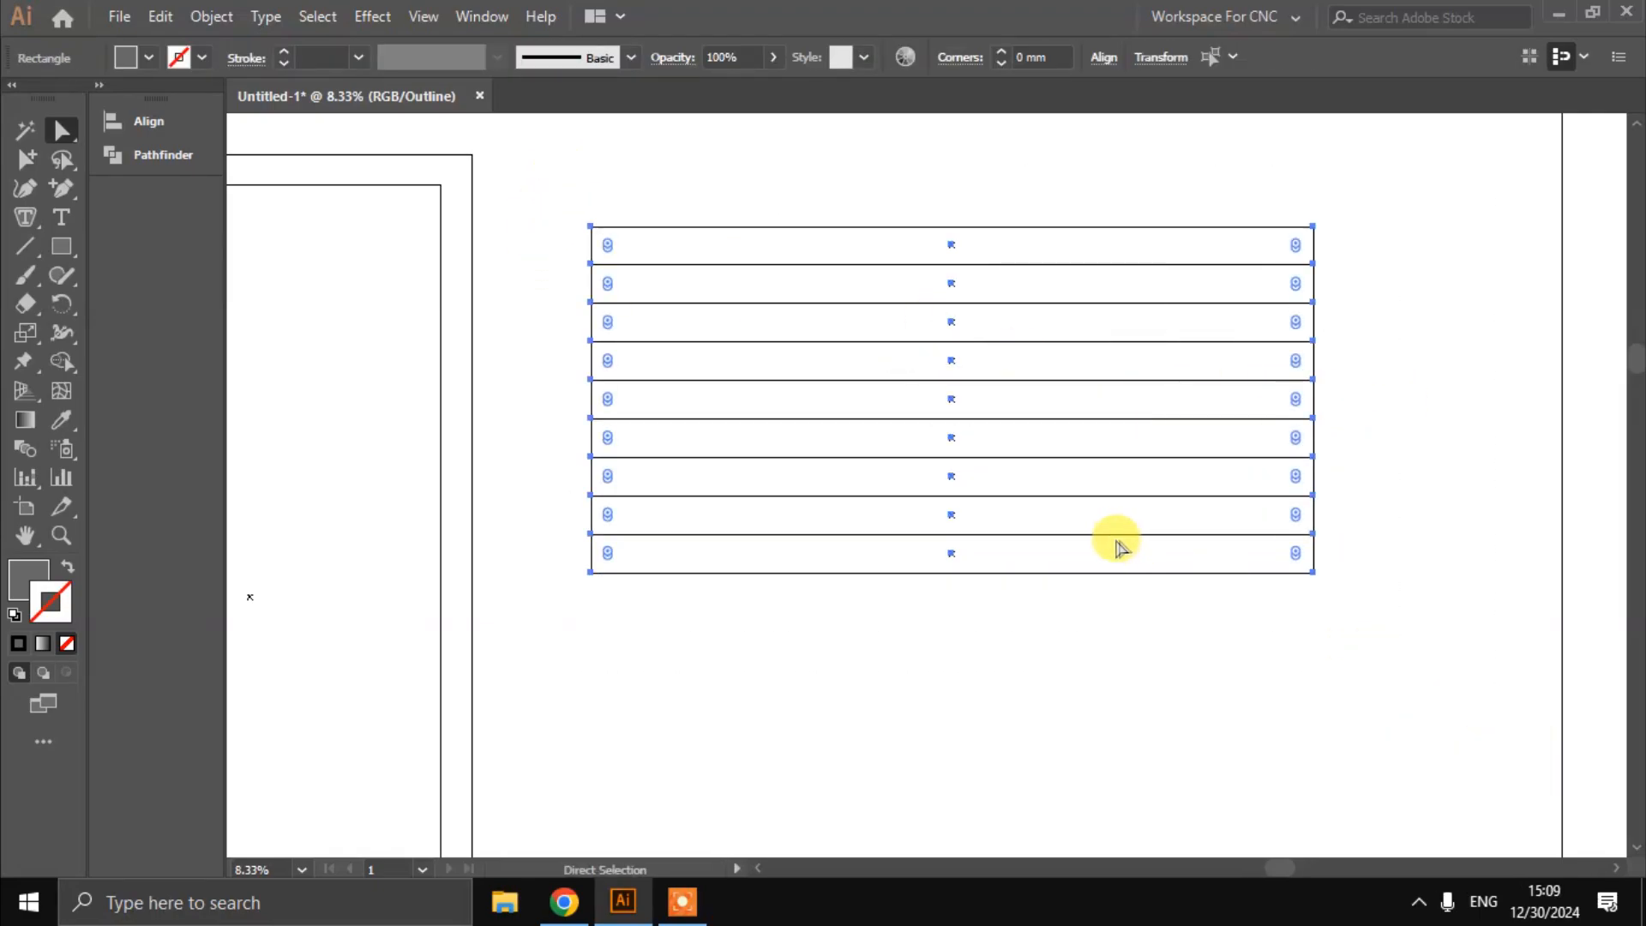
scroll(1113, 540, "down", 3)
left_click_drag(951, 280, 1015, 481)
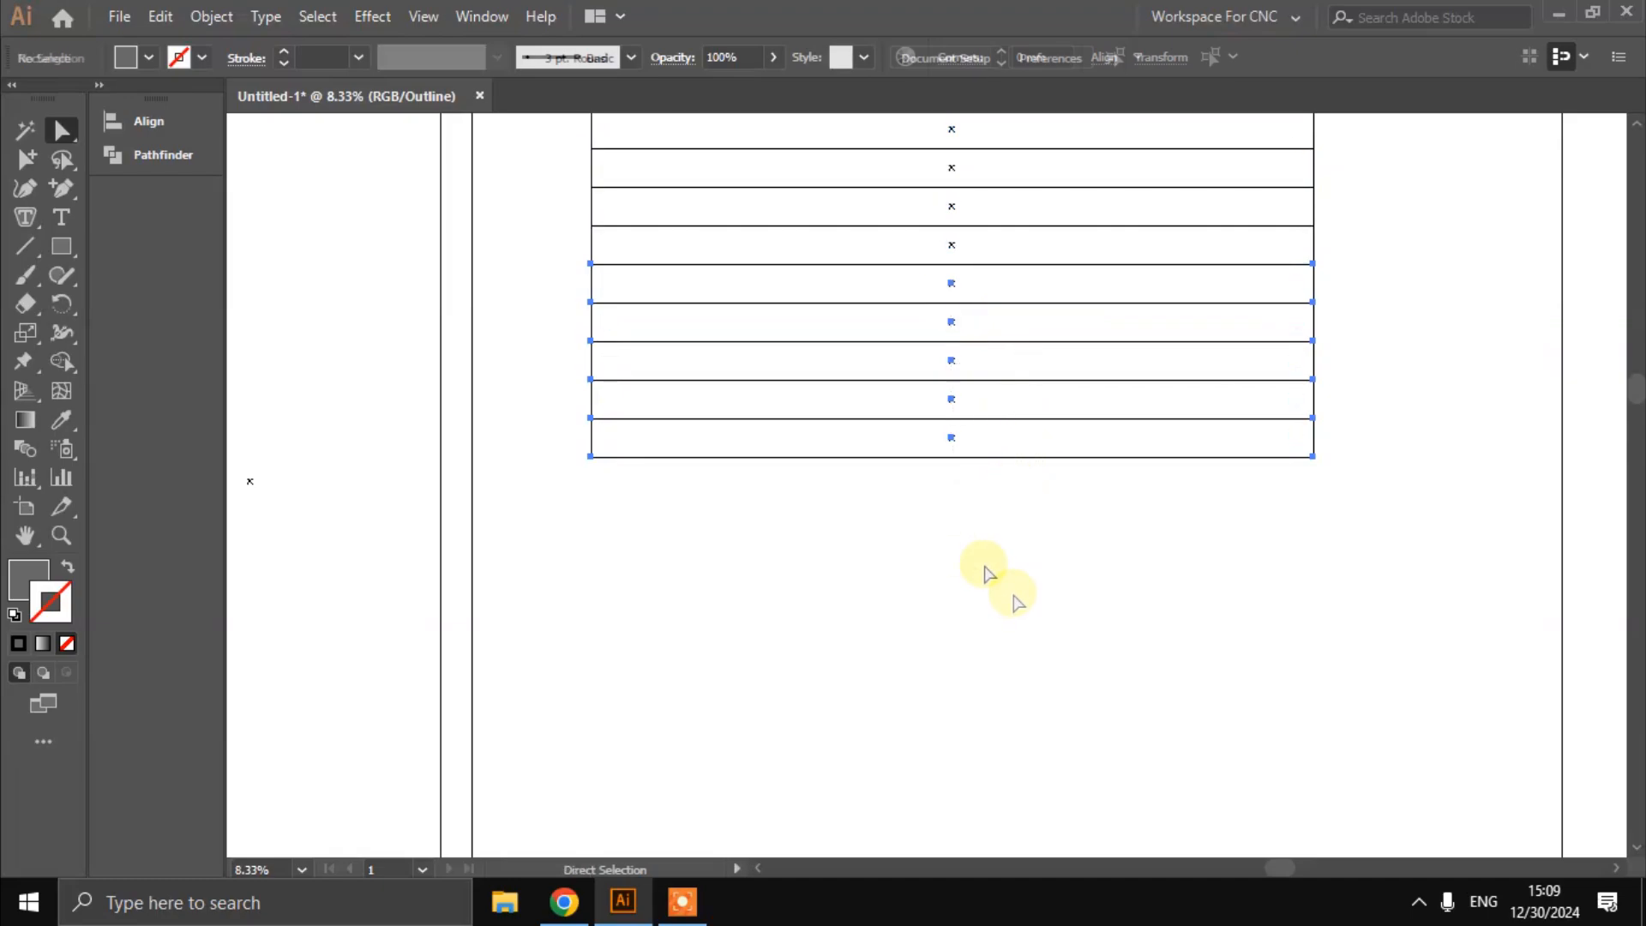
left_click(982, 569)
scroll(968, 553, "up", 4)
scroll(962, 545, "down", 1)
scroll(662, 263, "down", 1)
left_click_drag(662, 263, 951, 635)
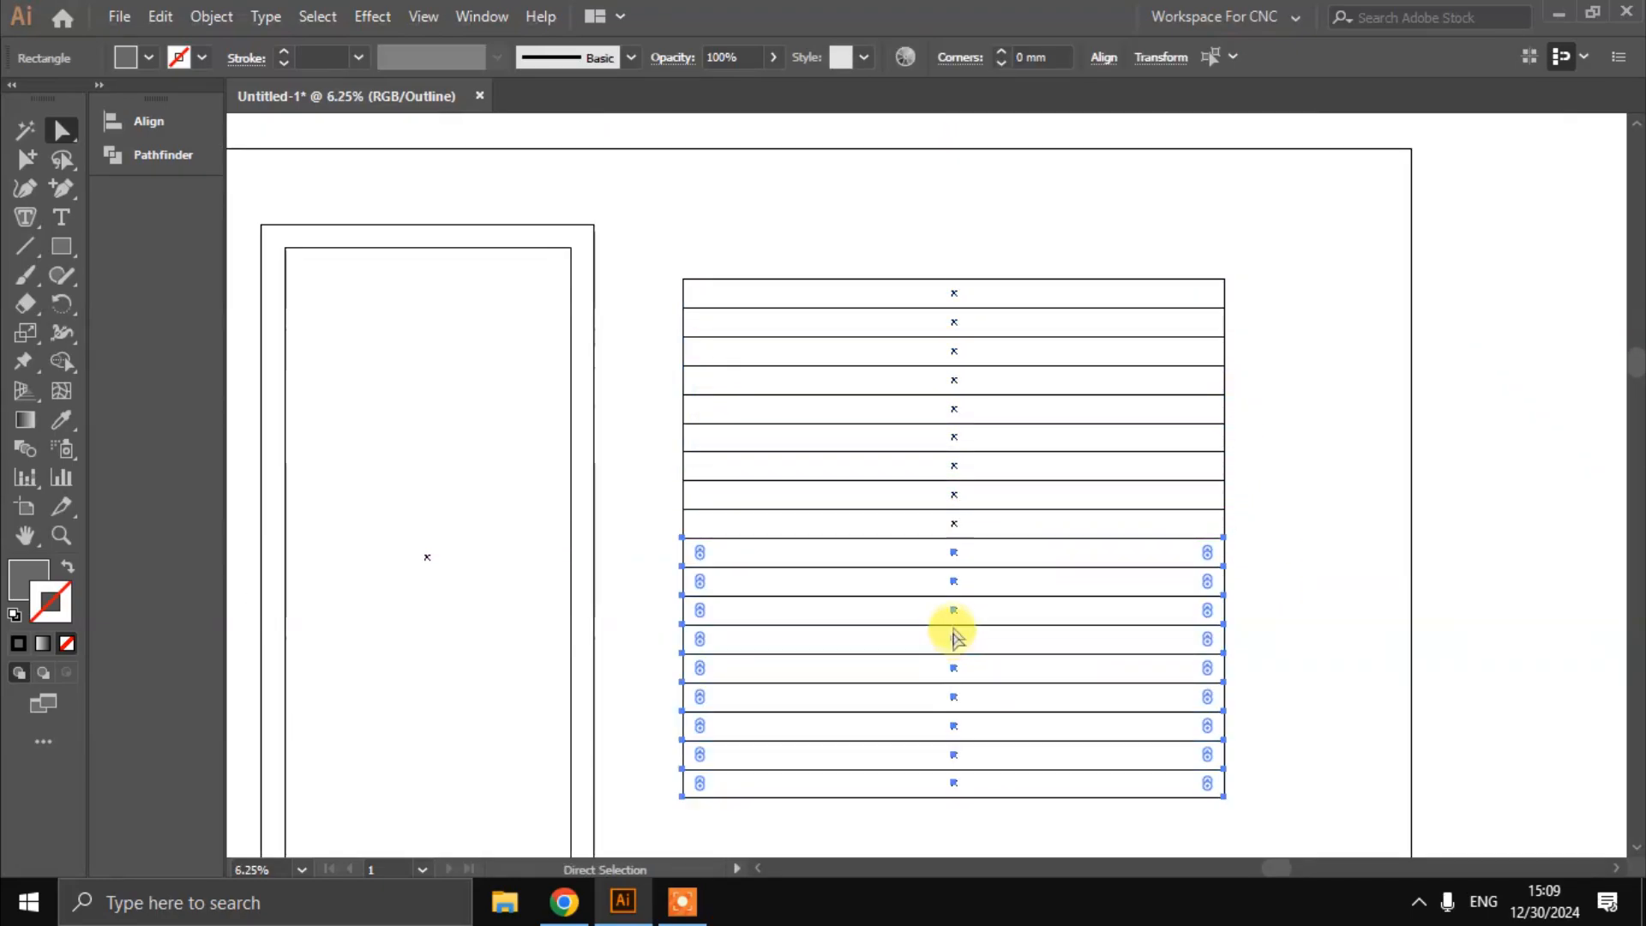
Try to snap the copied strips' upper-left corner onto the lower-left corner of the strips above
scroll(680, 540, "up", 10)
scroll(672, 600, "up", 6)
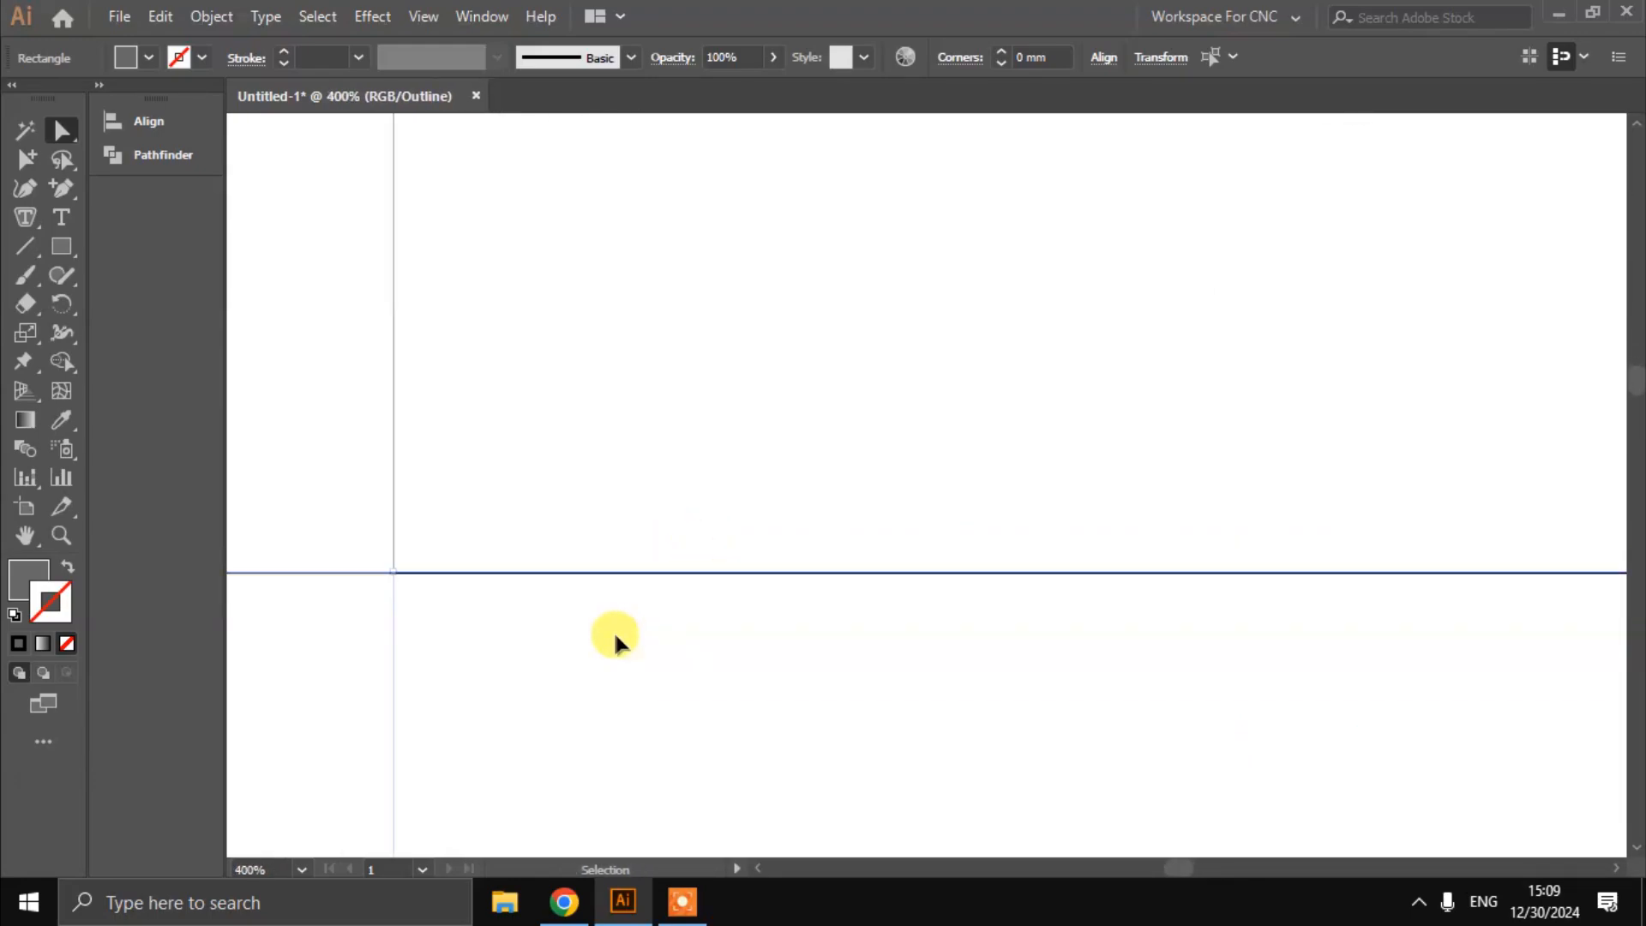
scroll(567, 610, "up", 2)
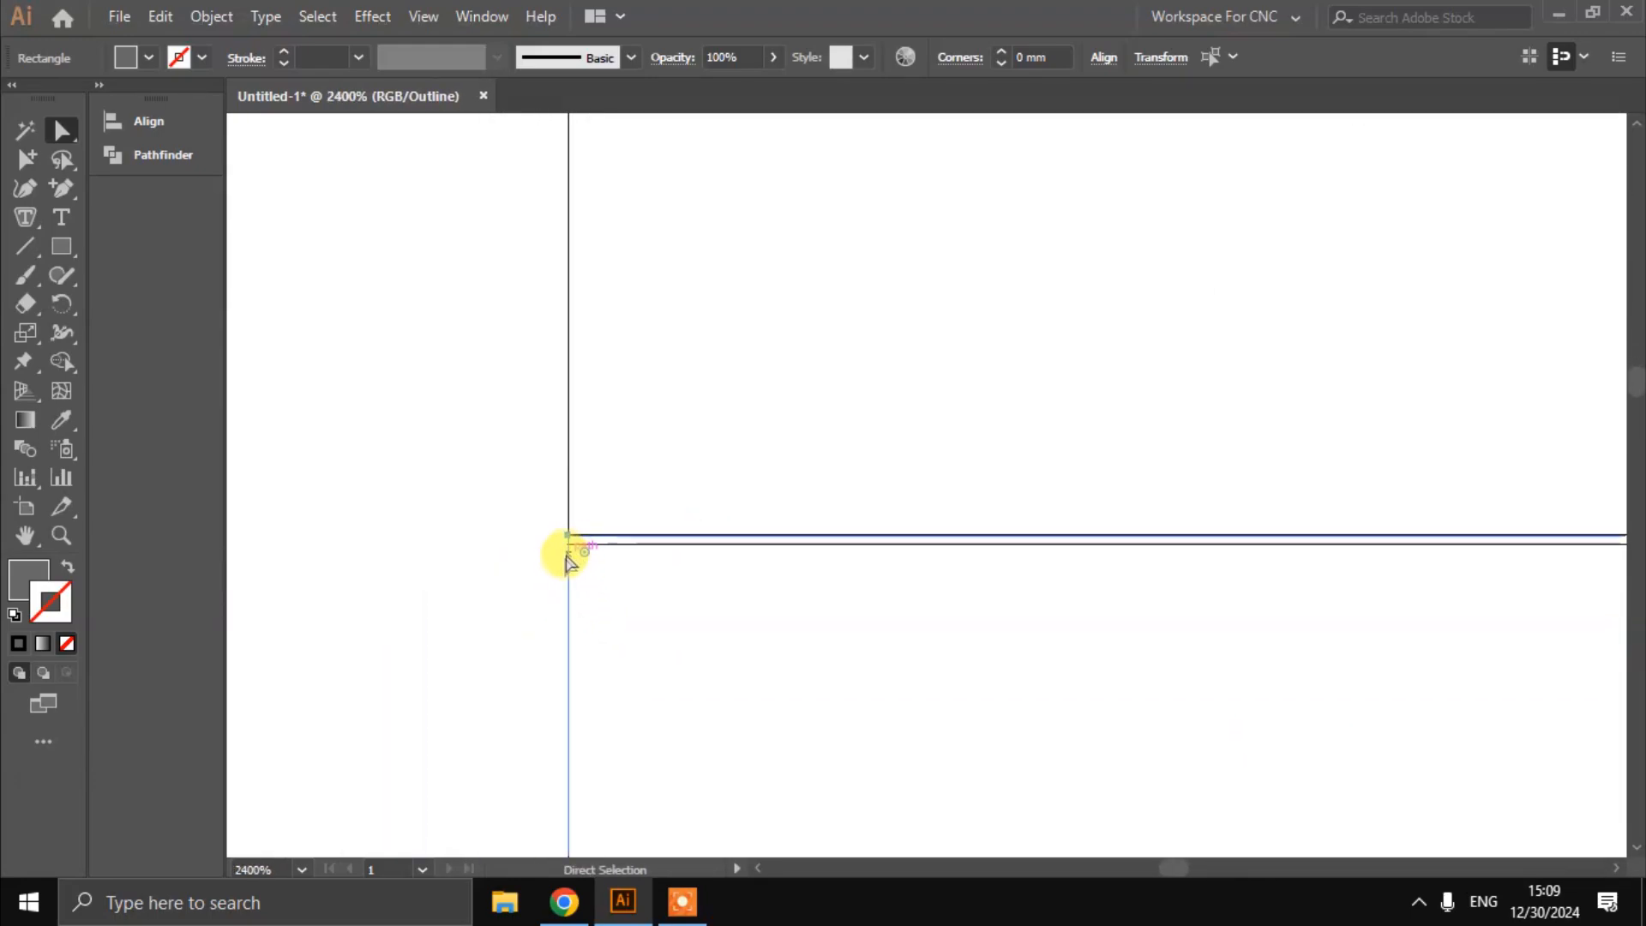
left_click_drag(564, 572, 607, 543)
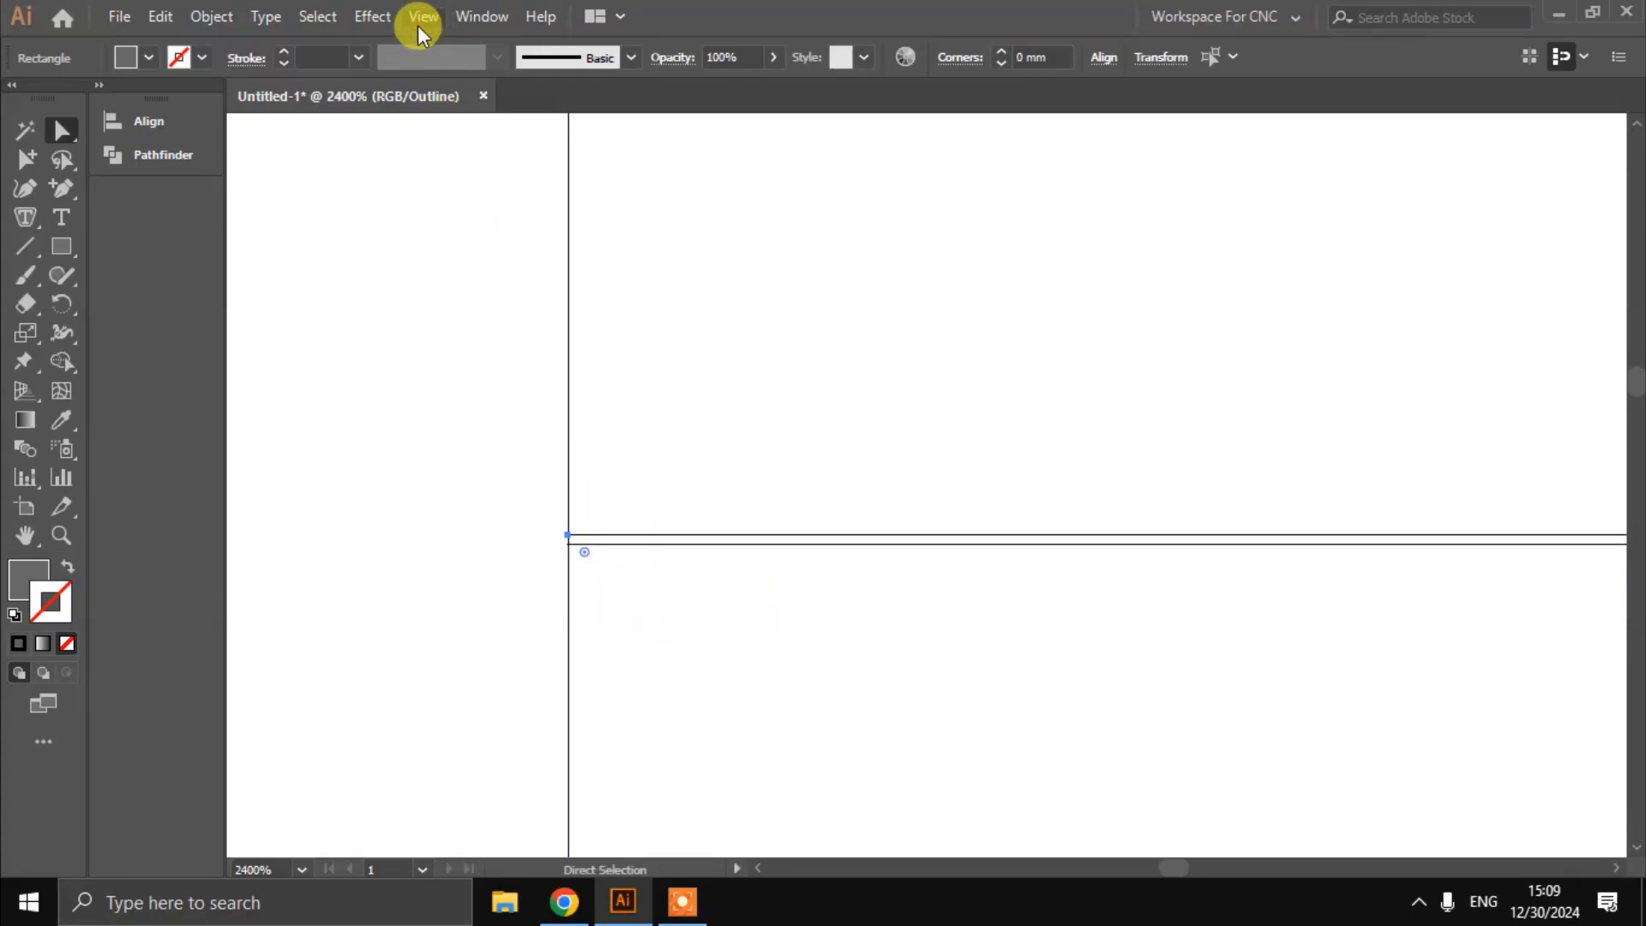
Turn off Snap to Pixel and move the copied strips so their upper-left corner meets the upper group's lower-left corner
left_click(420, 17)
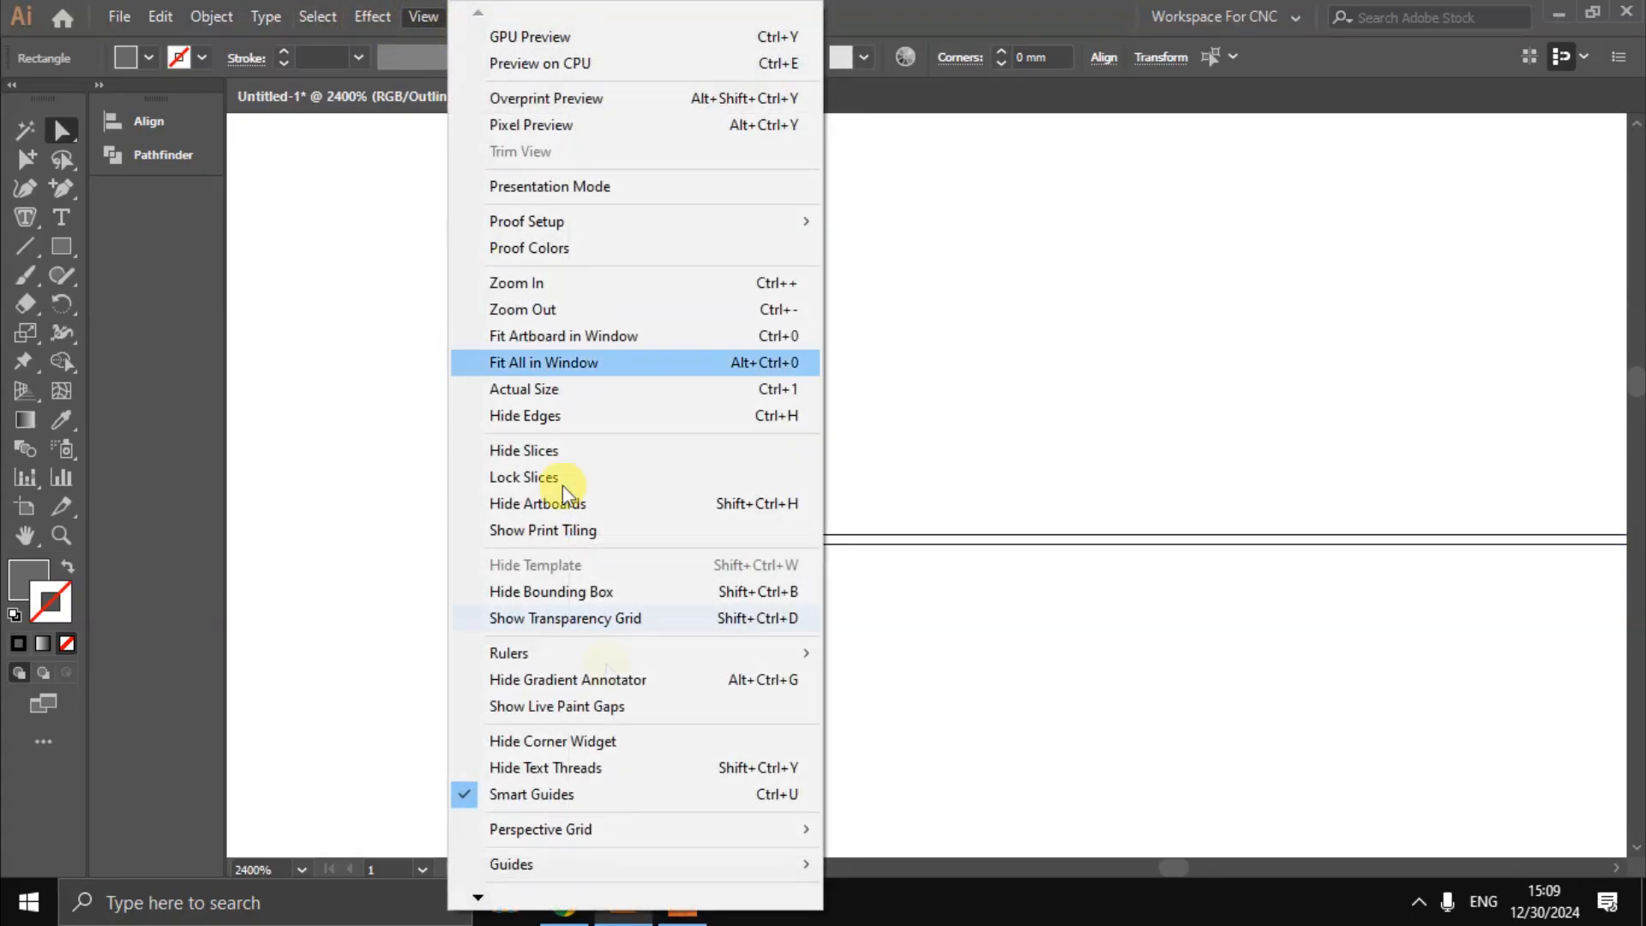
mouse_move(539, 896)
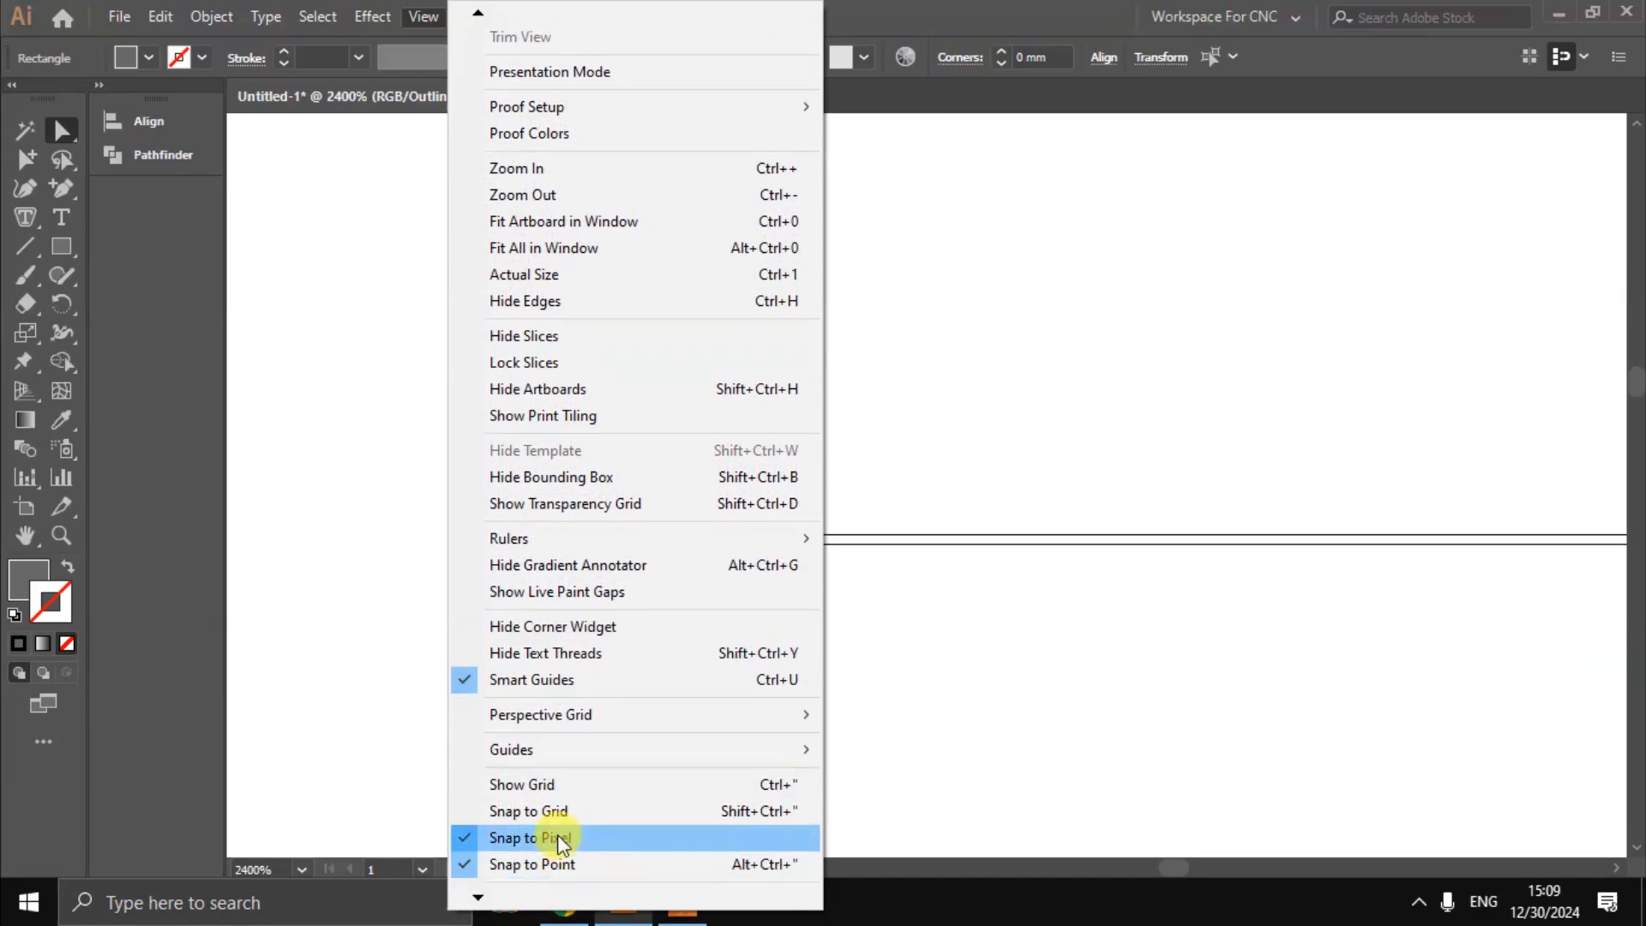
left_click(557, 836)
scroll(579, 549, "up", 1)
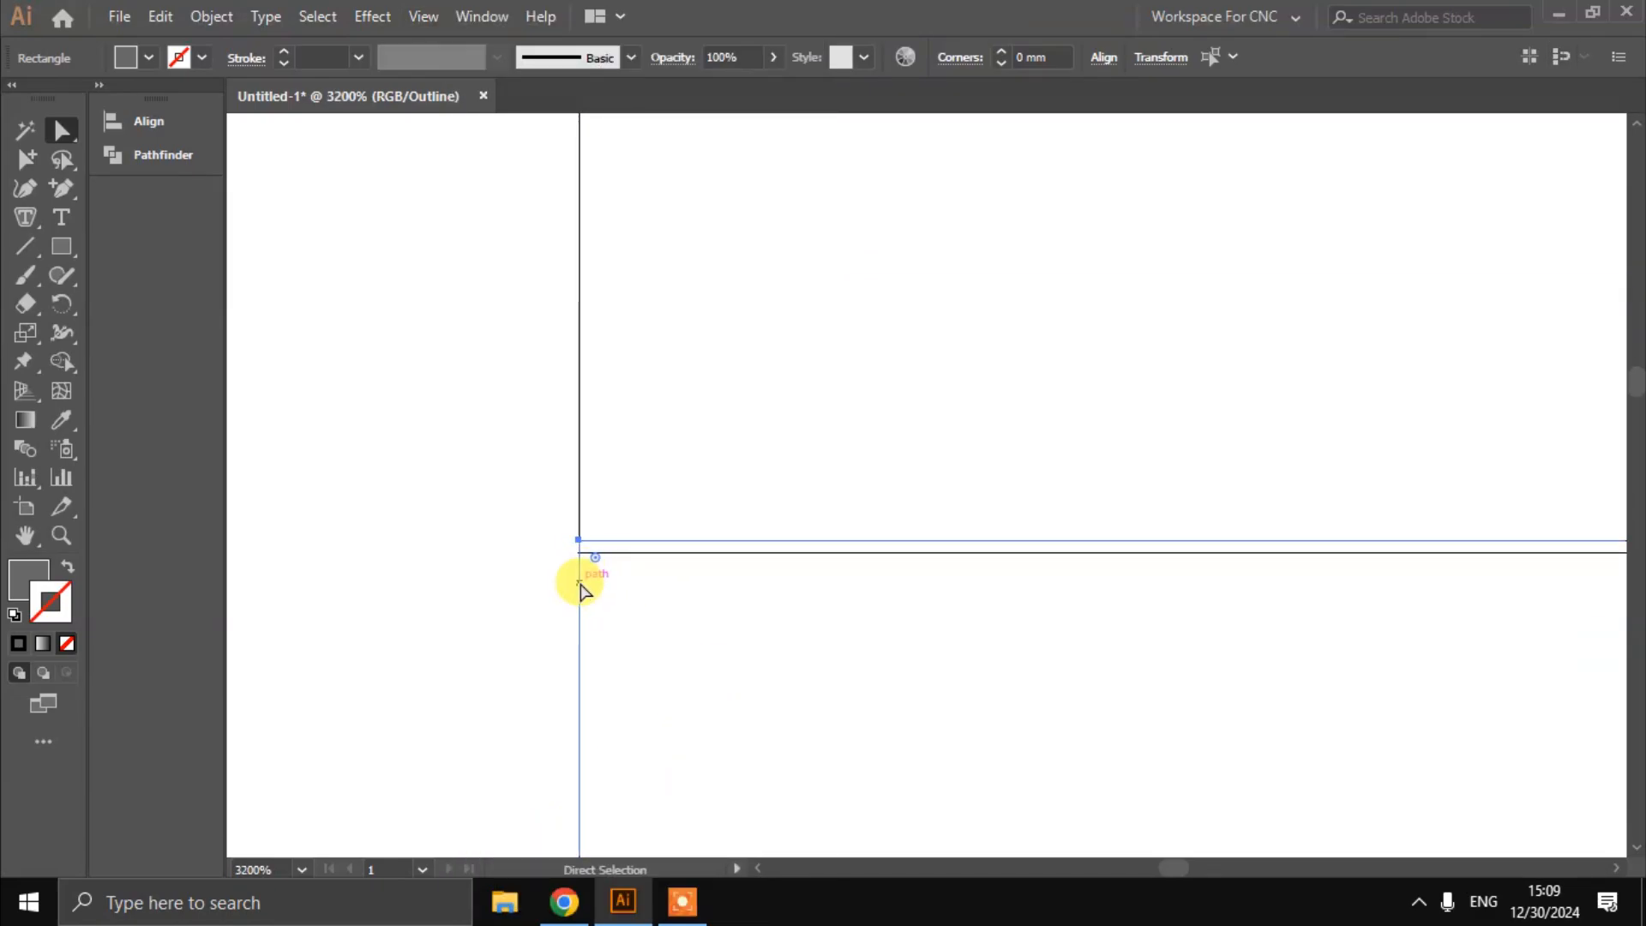
mouse_move(581, 590)
left_mouse_down()
mouse_move(613, 669)
mouse_move(674, 625)
mouse_move(635, 562)
left_mouse_up()
scroll(635, 562, "down", 10)
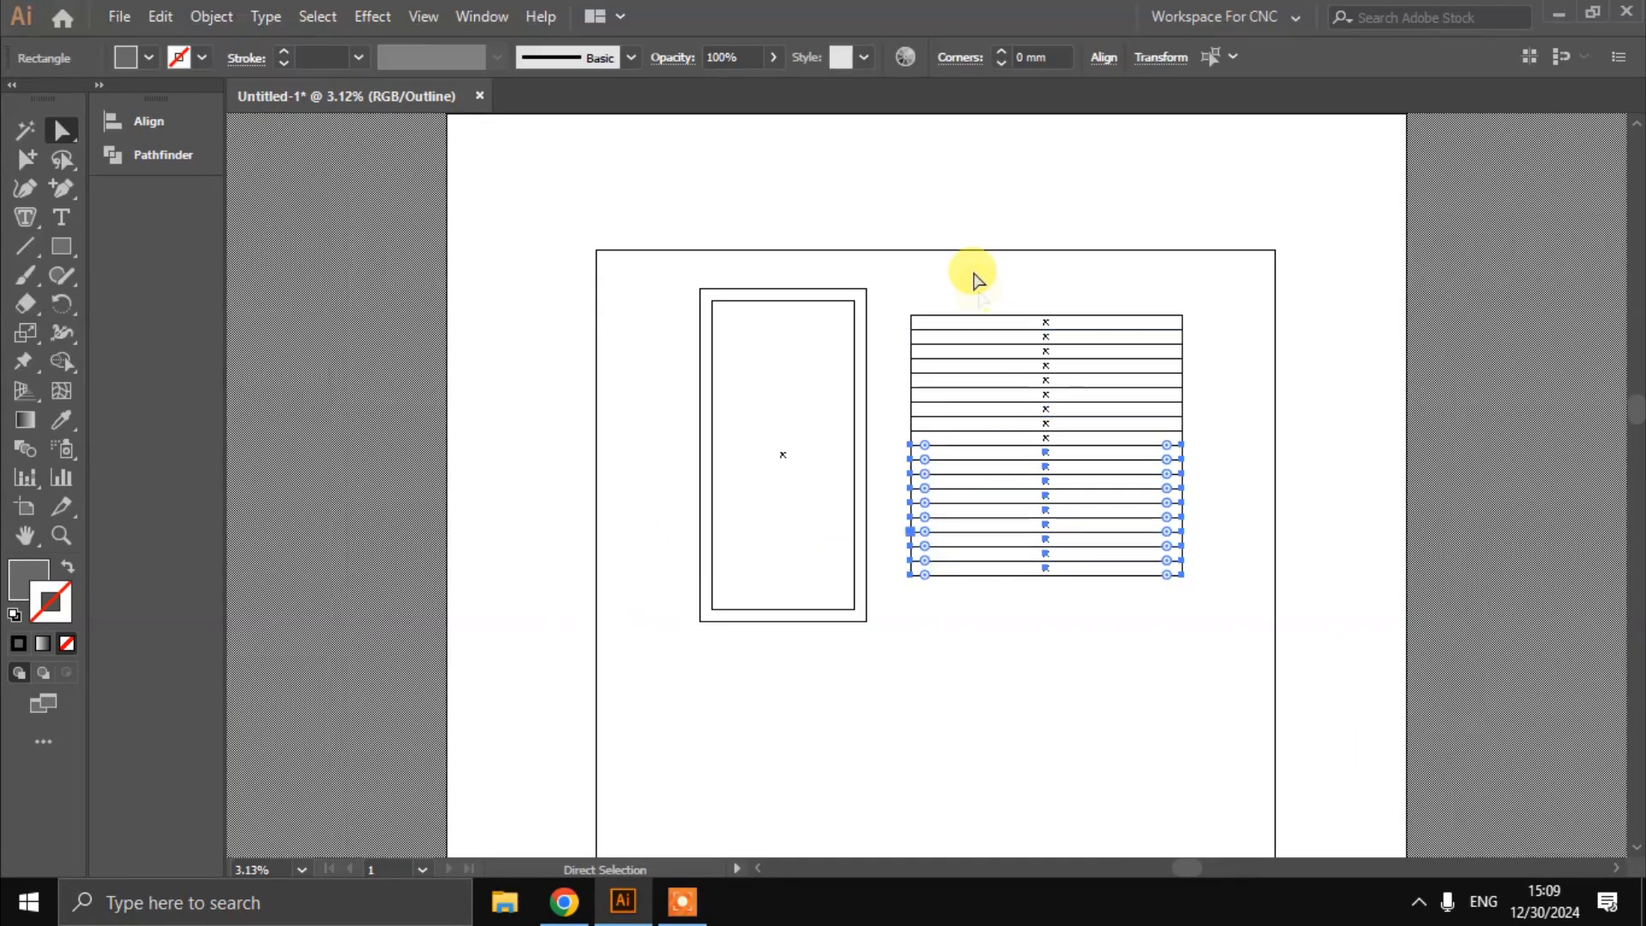
Duplicate the whole strip stack downward with one strip overlapping, and delete the doubled strip at the joint
left_click_drag(900, 247, 1194, 532)
left_click_drag(1200, 291, 874, 681)
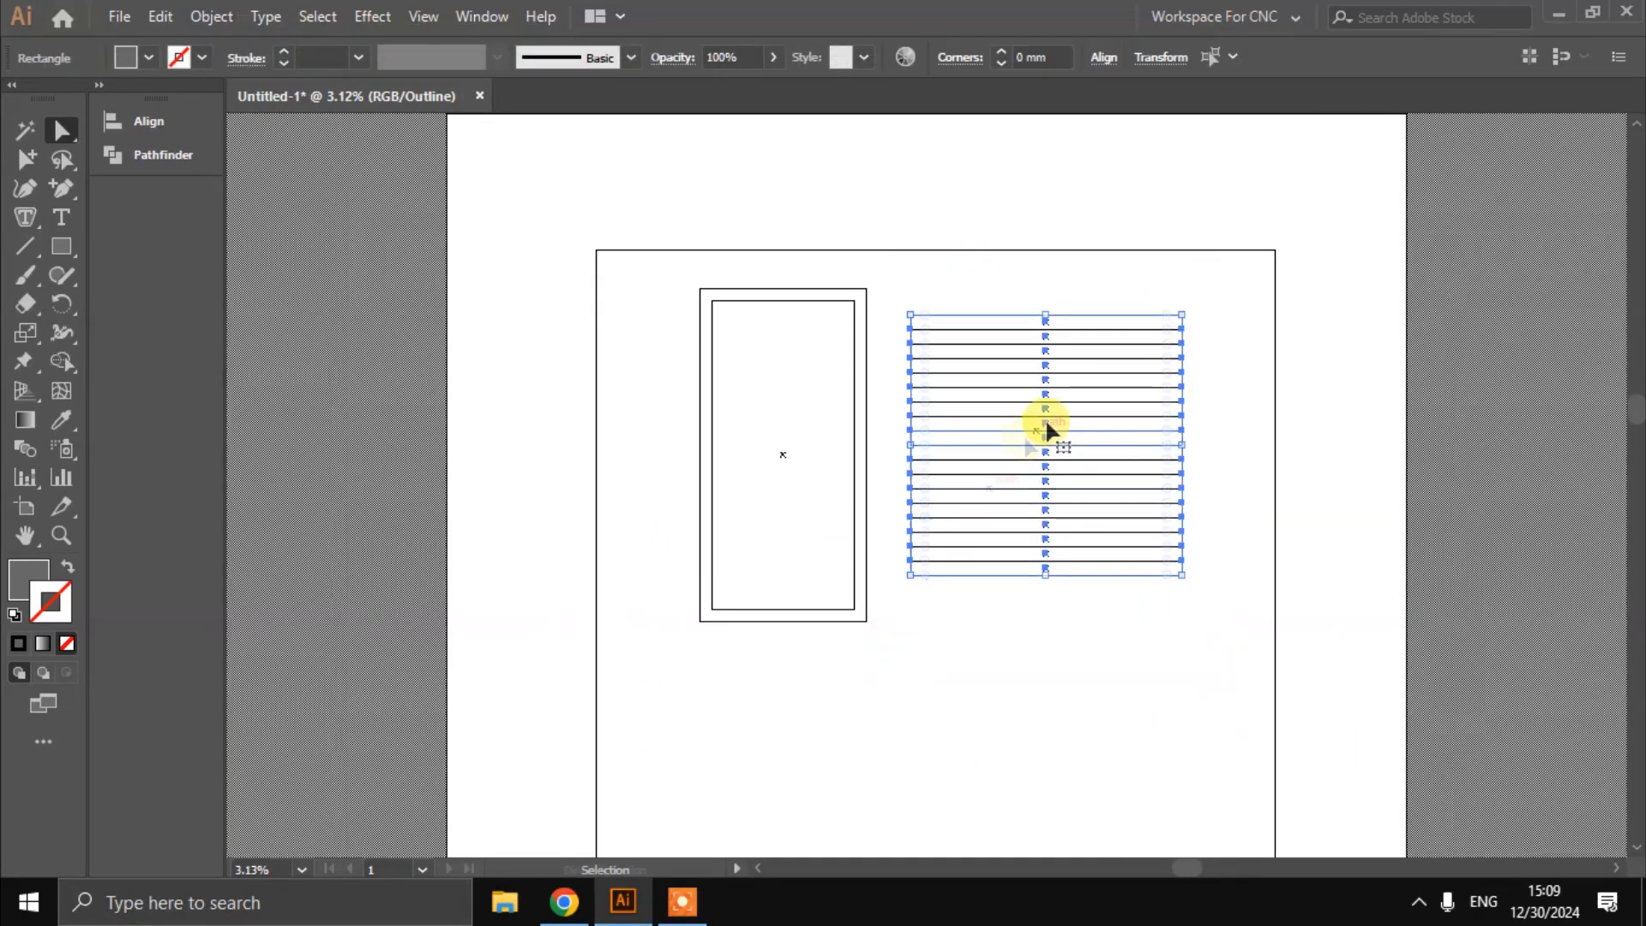
scroll(1046, 429, "up", 1)
scroll(1003, 351, "right", 2)
left_click_drag(984, 315, 975, 633)
left_click(1212, 632)
left_click(1150, 618)
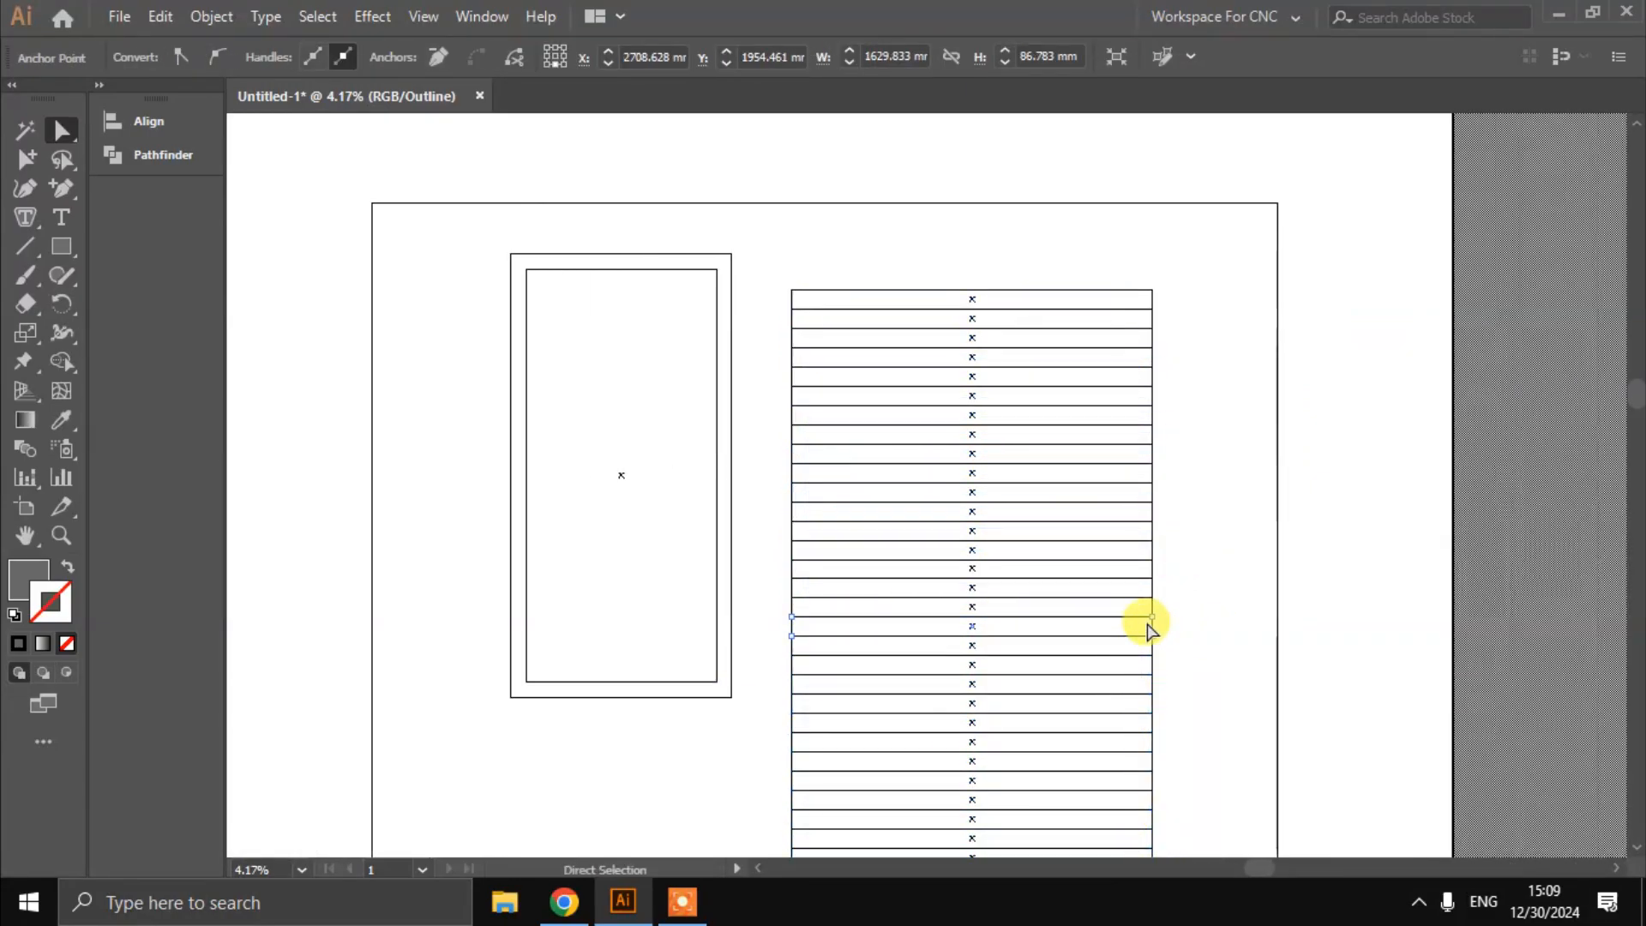
key("Delete")
key("Delete")
scroll(977, 387, "down", 1)
scroll(1027, 403, "down", 1)
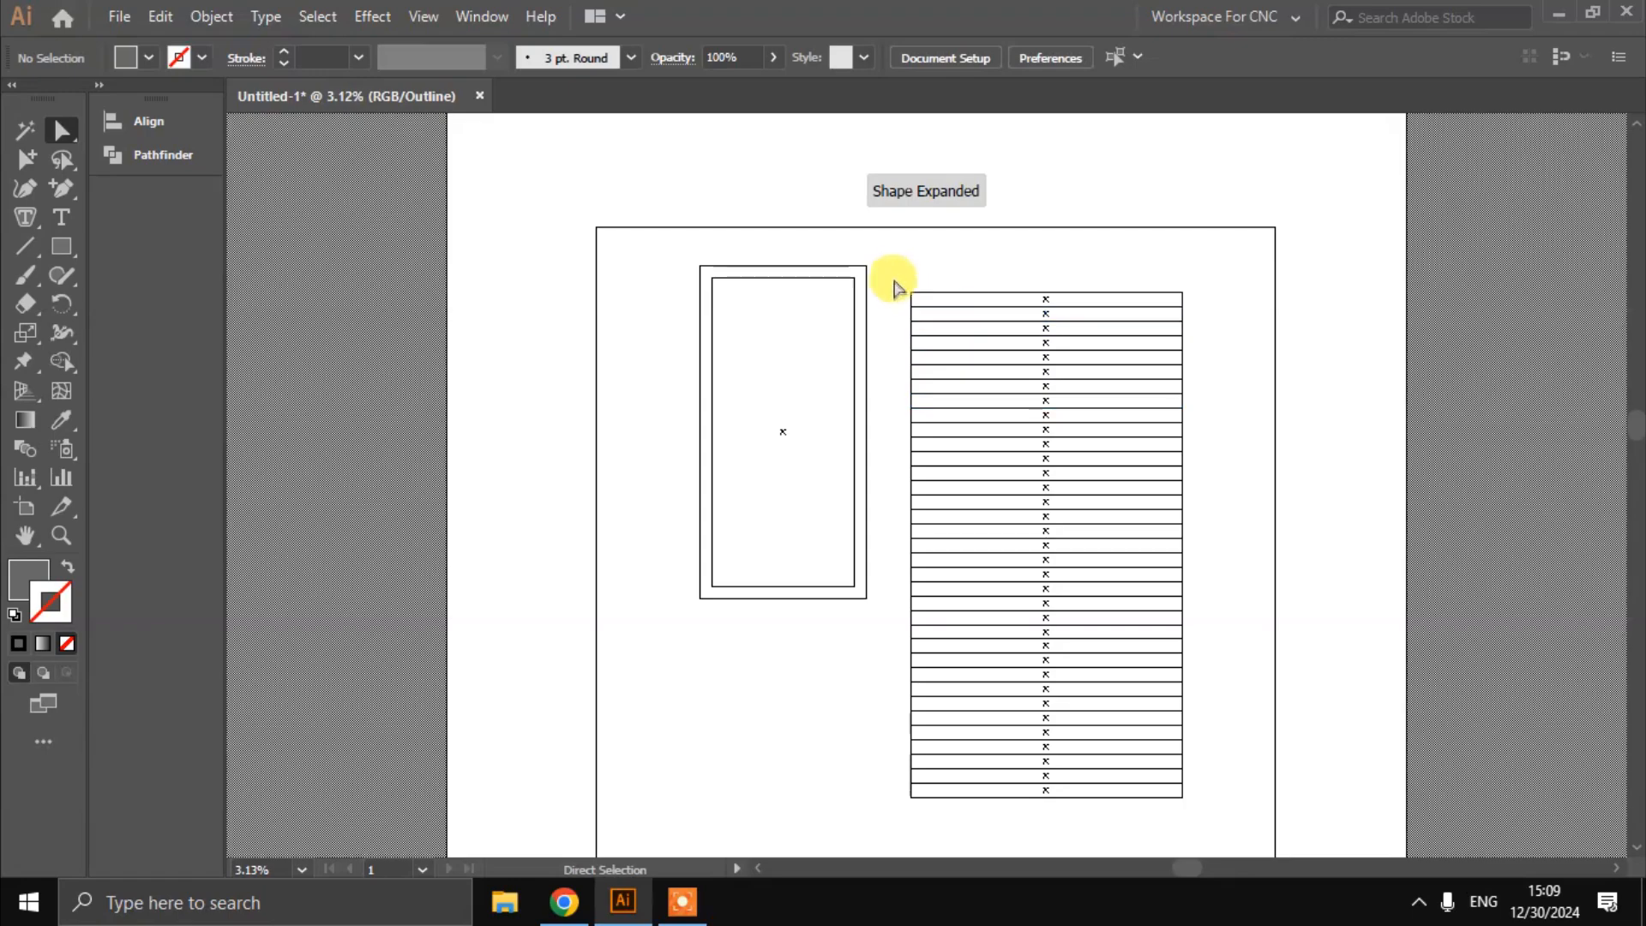
Compress the entire strip stack vertically to about two thirds of its height and rotate it clockwise about 45 degrees
left_click_drag(894, 281, 1286, 818)
scroll(1223, 542, "up", 2)
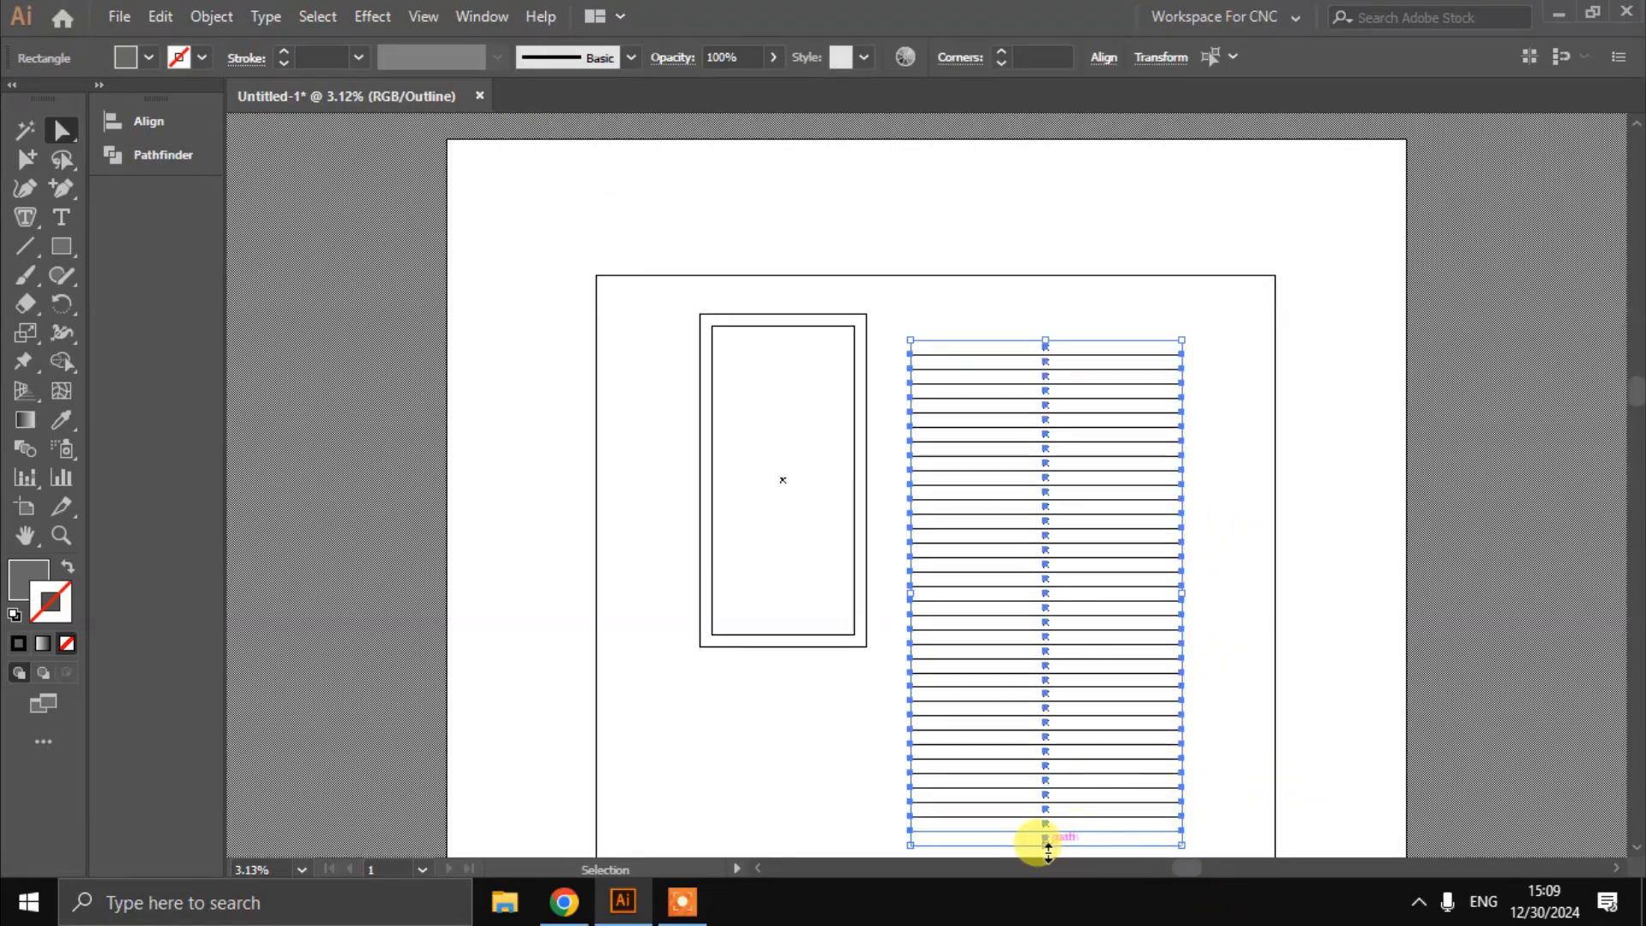
left_click_drag(1047, 848, 1051, 665)
left_click_drag(1192, 327, 1266, 434)
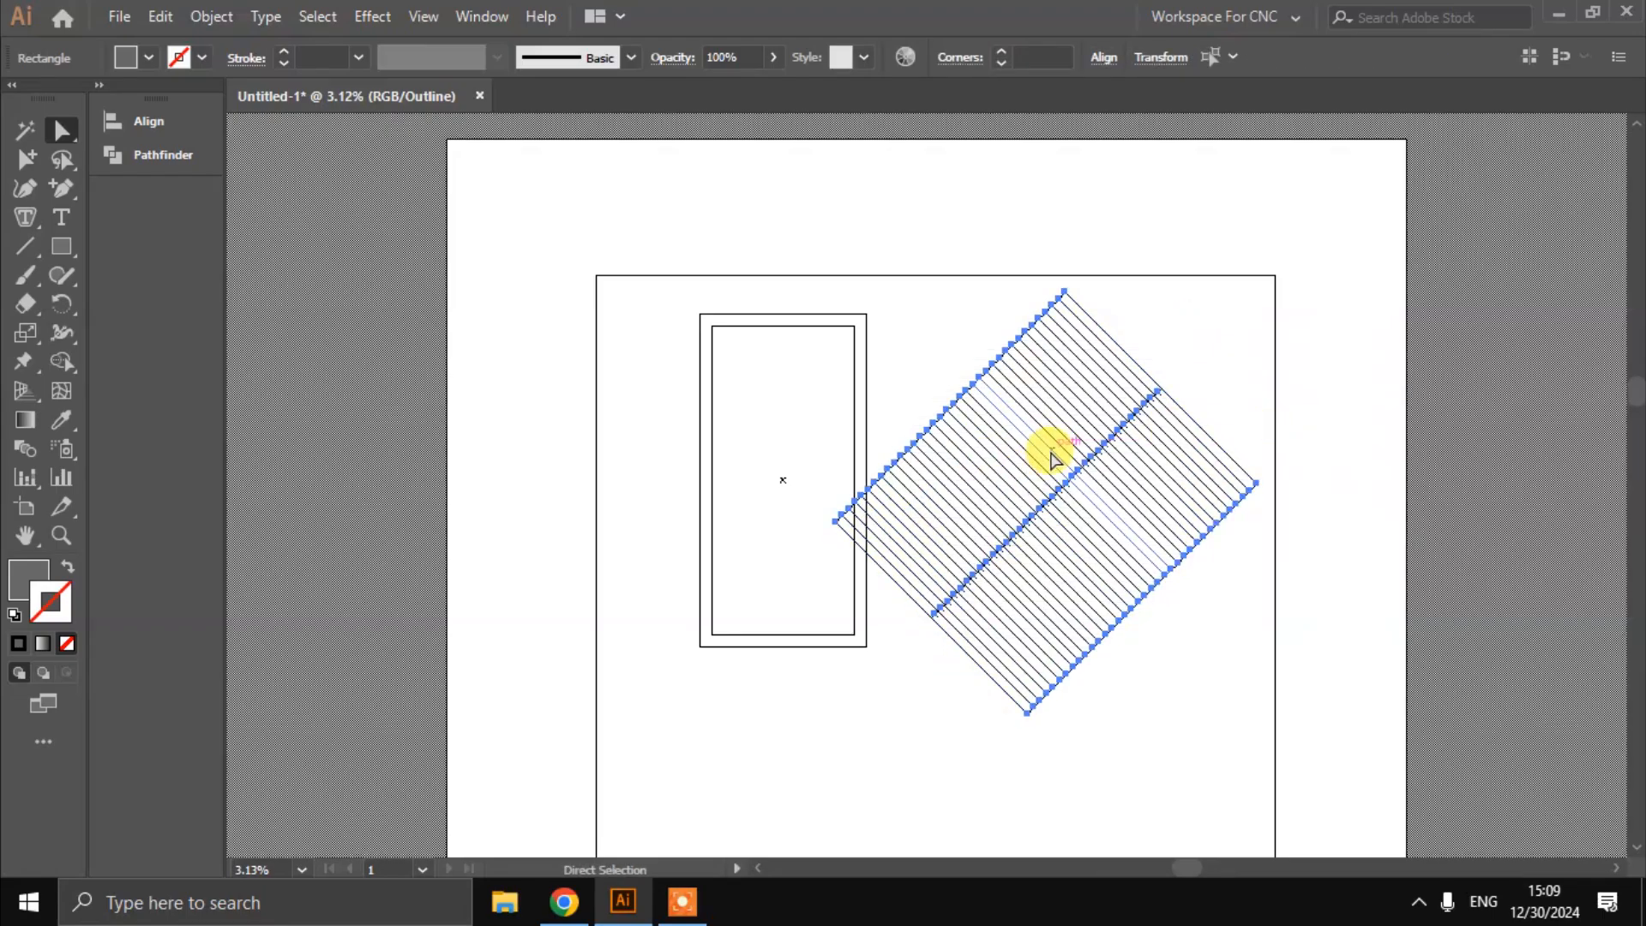
Move the rotated strips over the framed panel and align their upper-left edge with the inner frame's upper-left corner
left_click_drag(1046, 449, 768, 410)
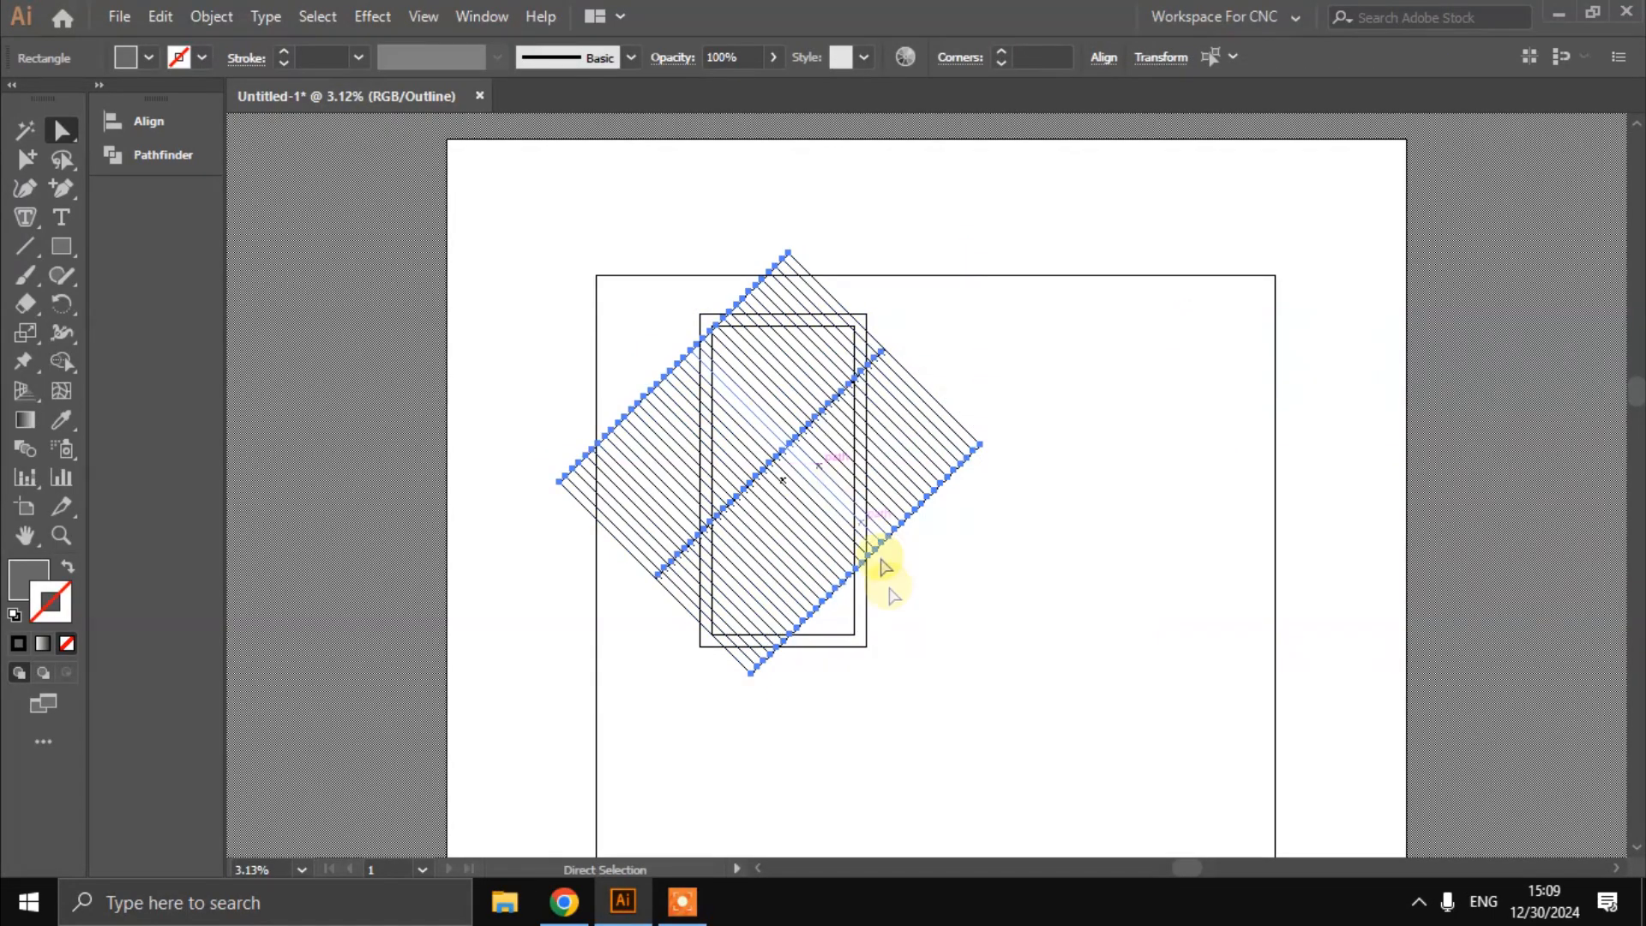
scroll(882, 604, "up", 1)
scroll(679, 336, "up", 2)
scroll(704, 390, "left", 1)
scroll(710, 403, "up", 3)
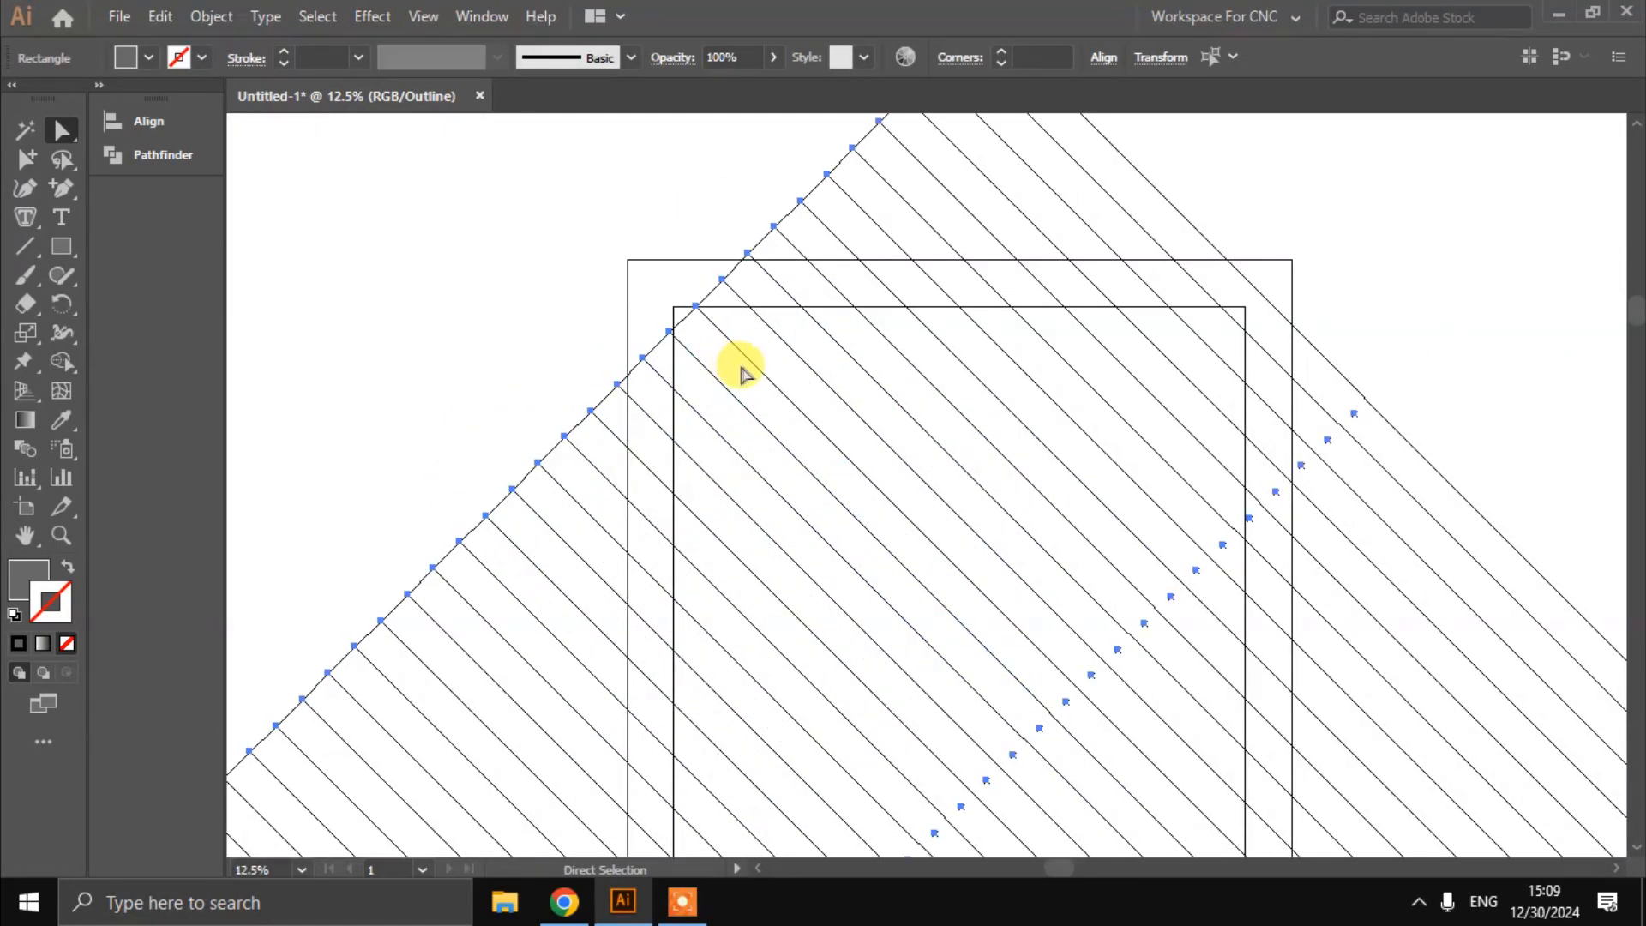
left_click_drag(749, 360, 740, 346)
scroll(740, 346, "down", 3)
scroll(865, 548, "left", 1)
Lengthen the diagonal strips until their lower-right edge meets the inner frame's lower-right corner, and clear the selection
scroll(892, 557, "up", 2)
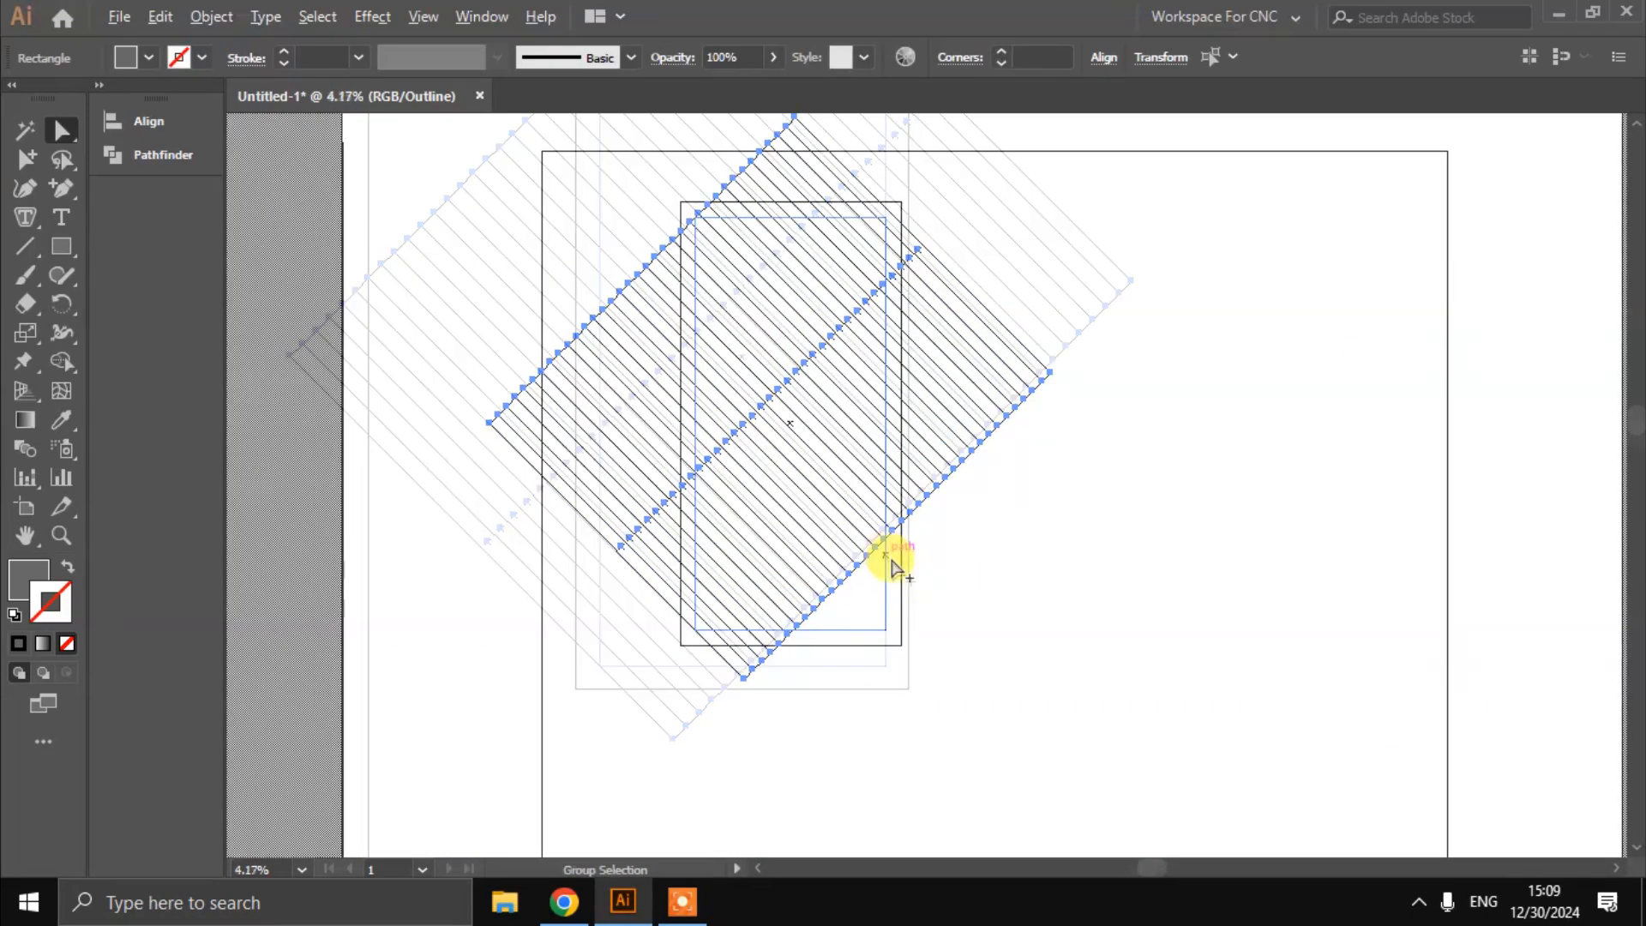
scroll(895, 557, "down", 1)
scroll(892, 551, "up", 1)
scroll(914, 544, "down", 1)
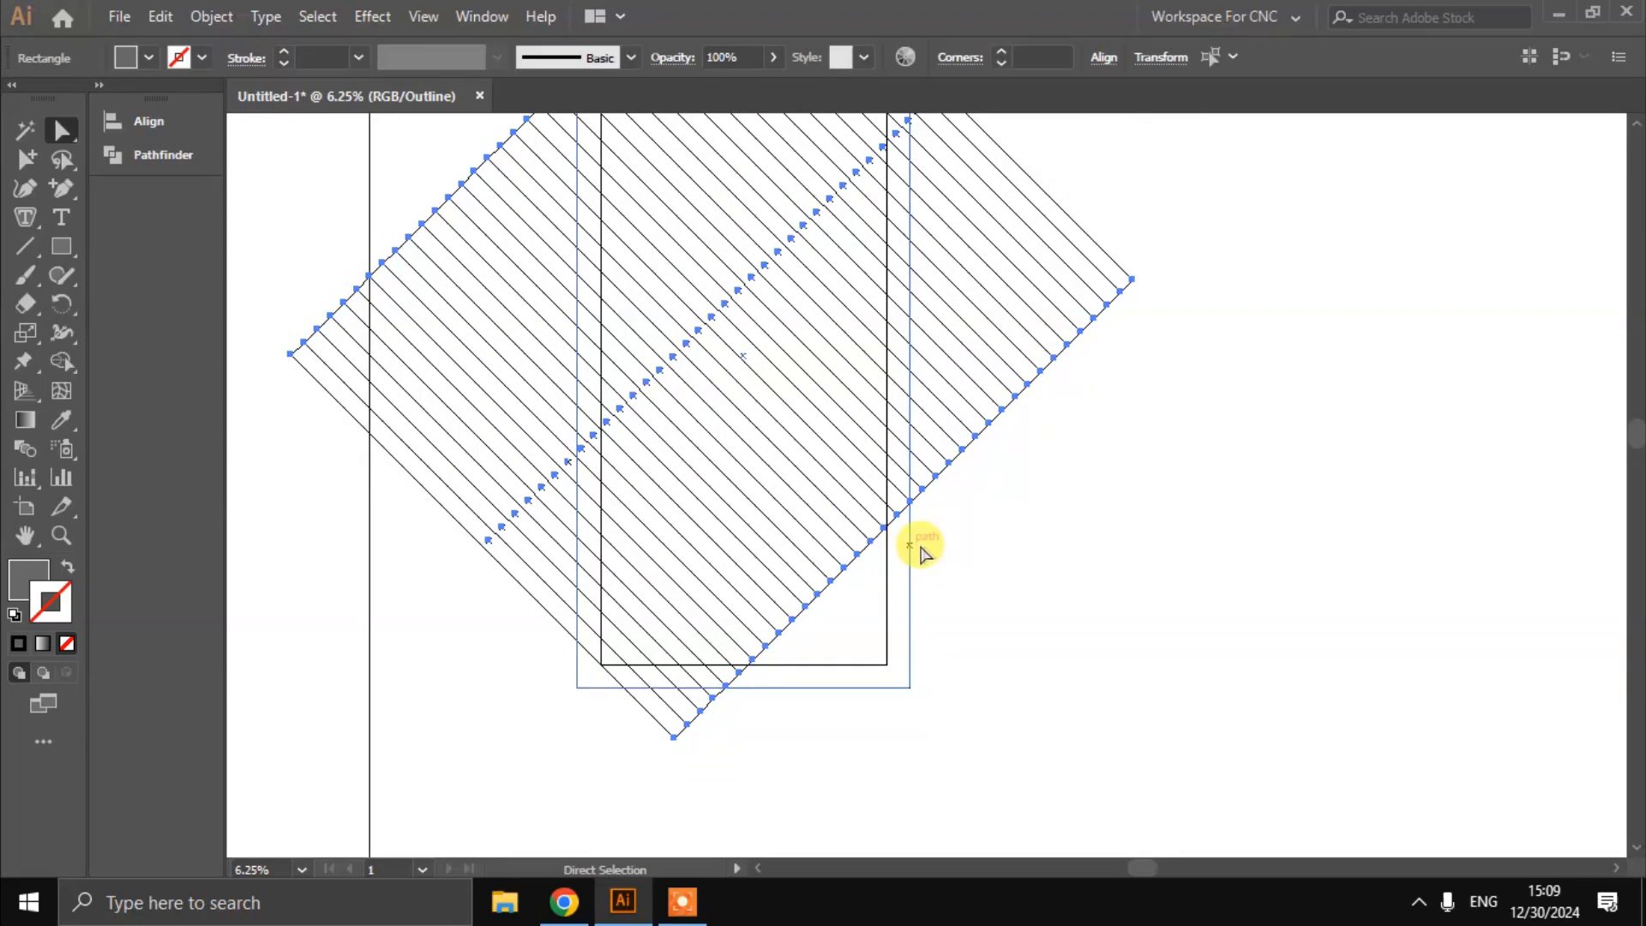
scroll(910, 540, "up", 1)
scroll(908, 540, "down", 1)
scroll(846, 577, "up", 1)
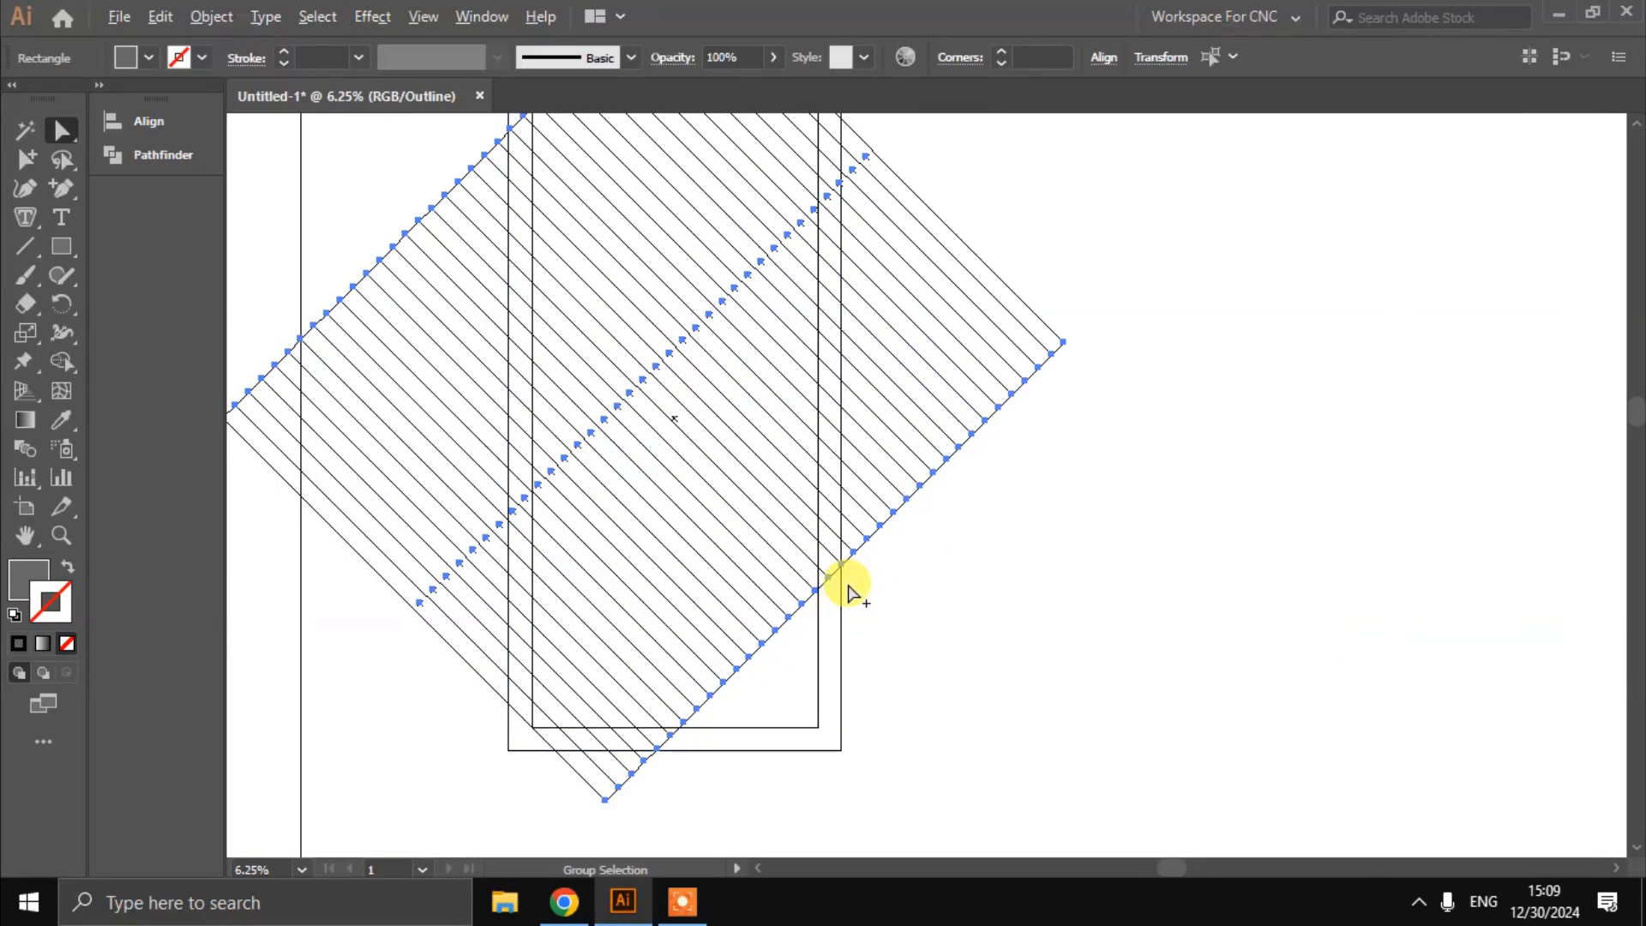
left_click_drag(827, 562, 900, 642)
left_click(948, 617)
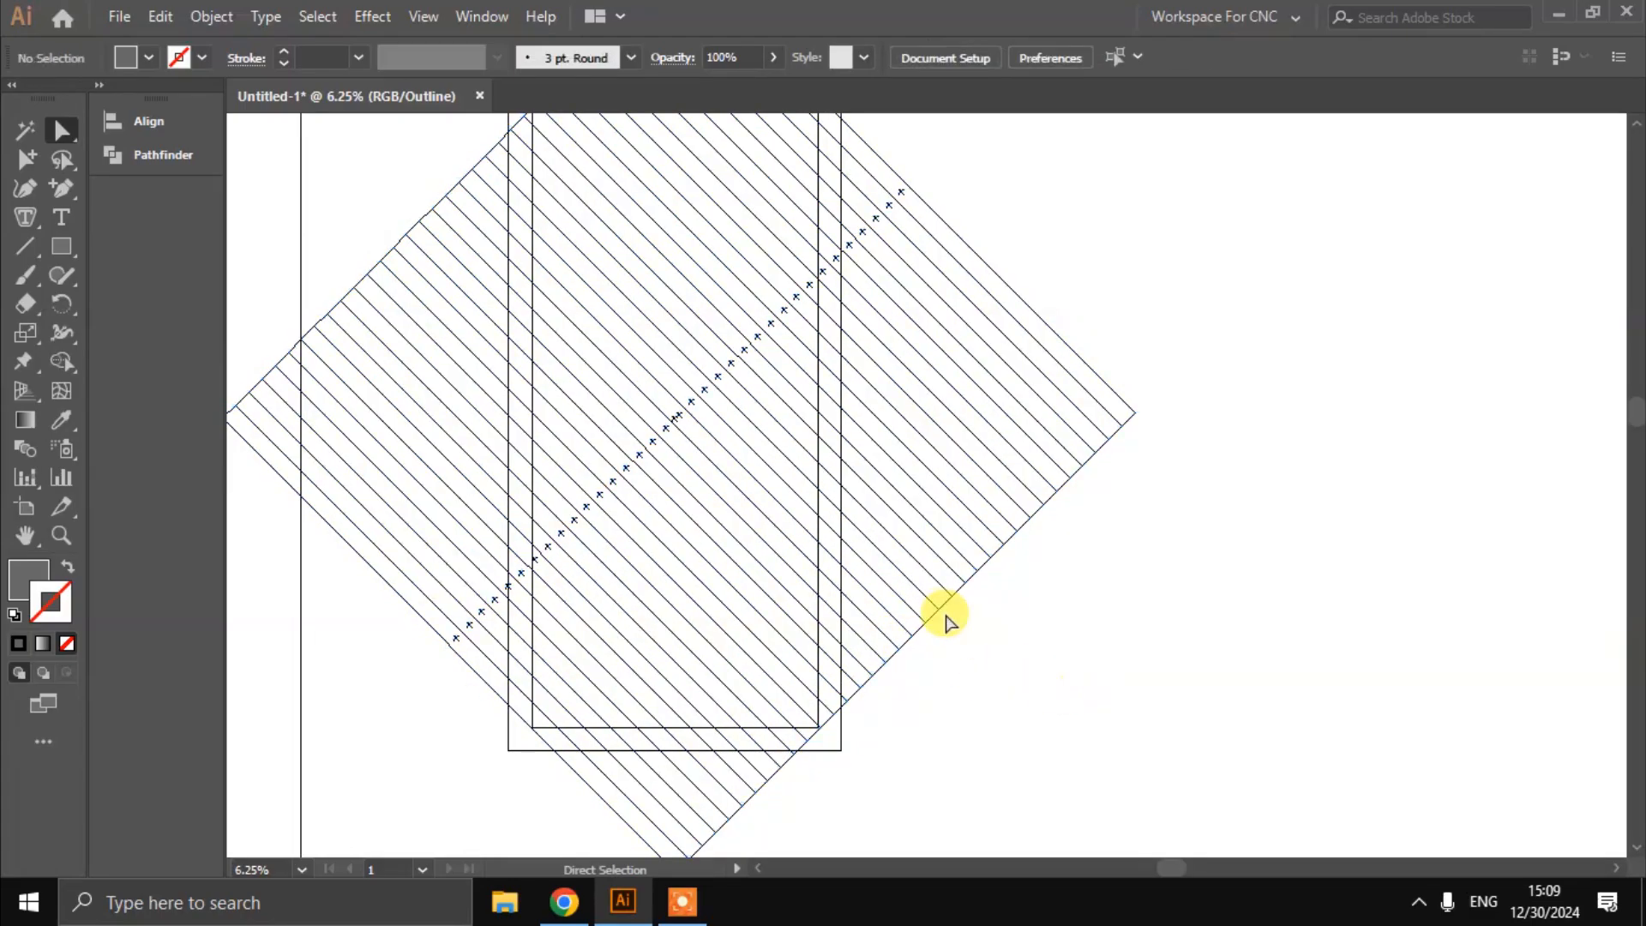
Delete every second diagonal strip, starting with the one beside the outermost strip on the upper-right side of the stack
scroll(857, 563, "up", 3)
scroll(628, 441, "left", 1)
scroll(702, 432, "down", 1)
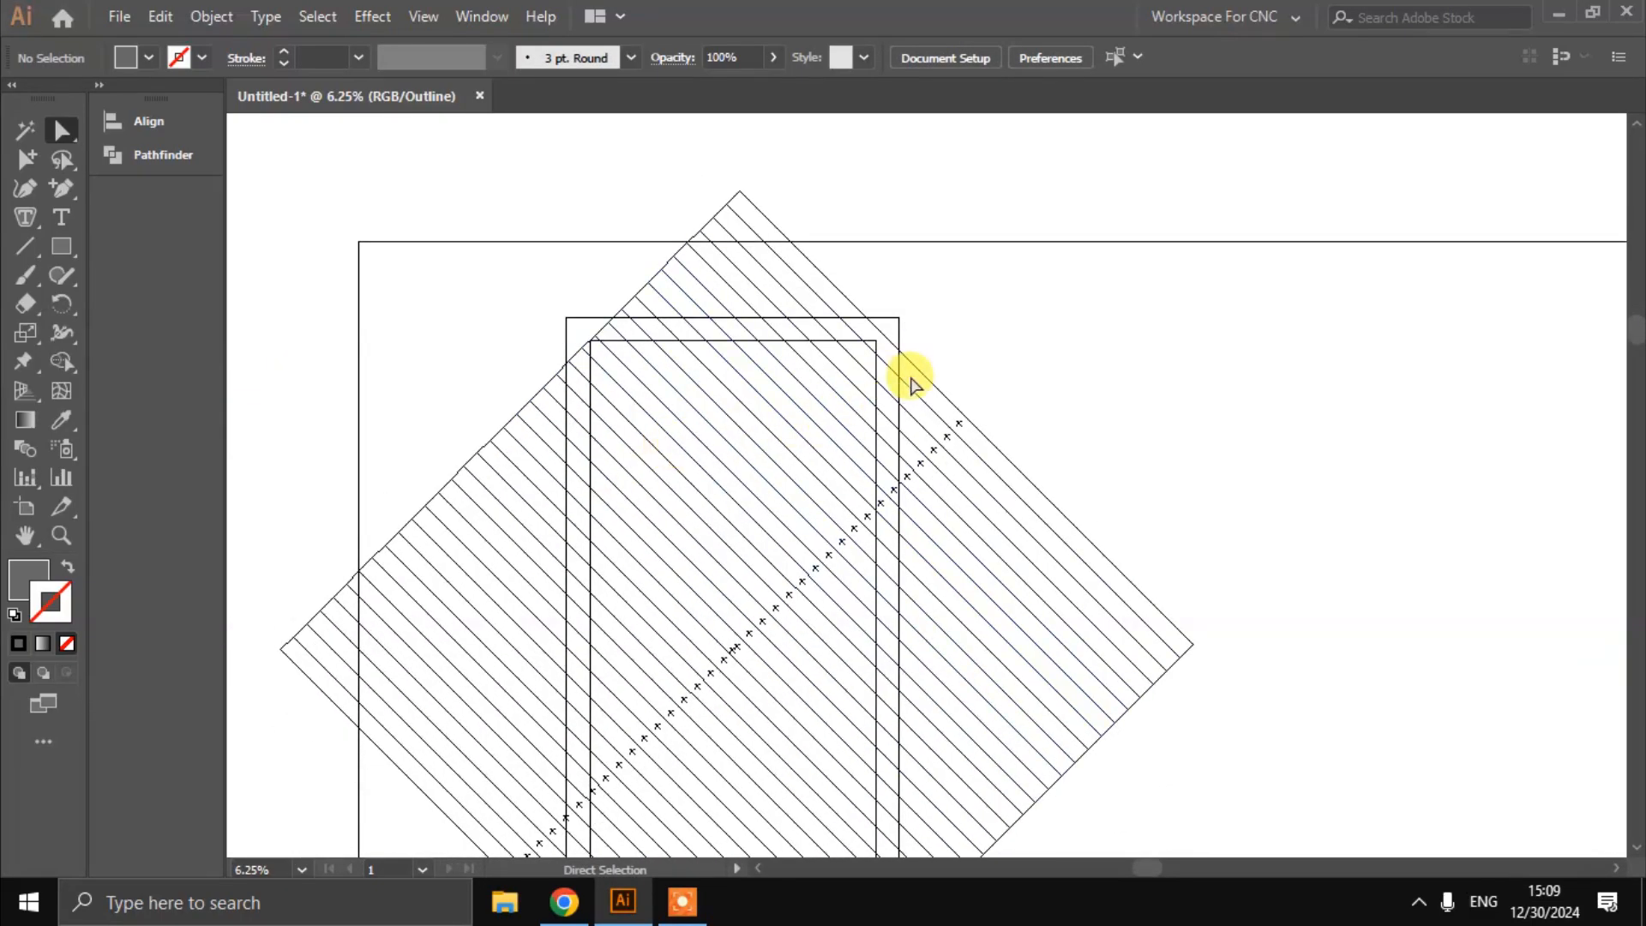
scroll(867, 500, "down", 5)
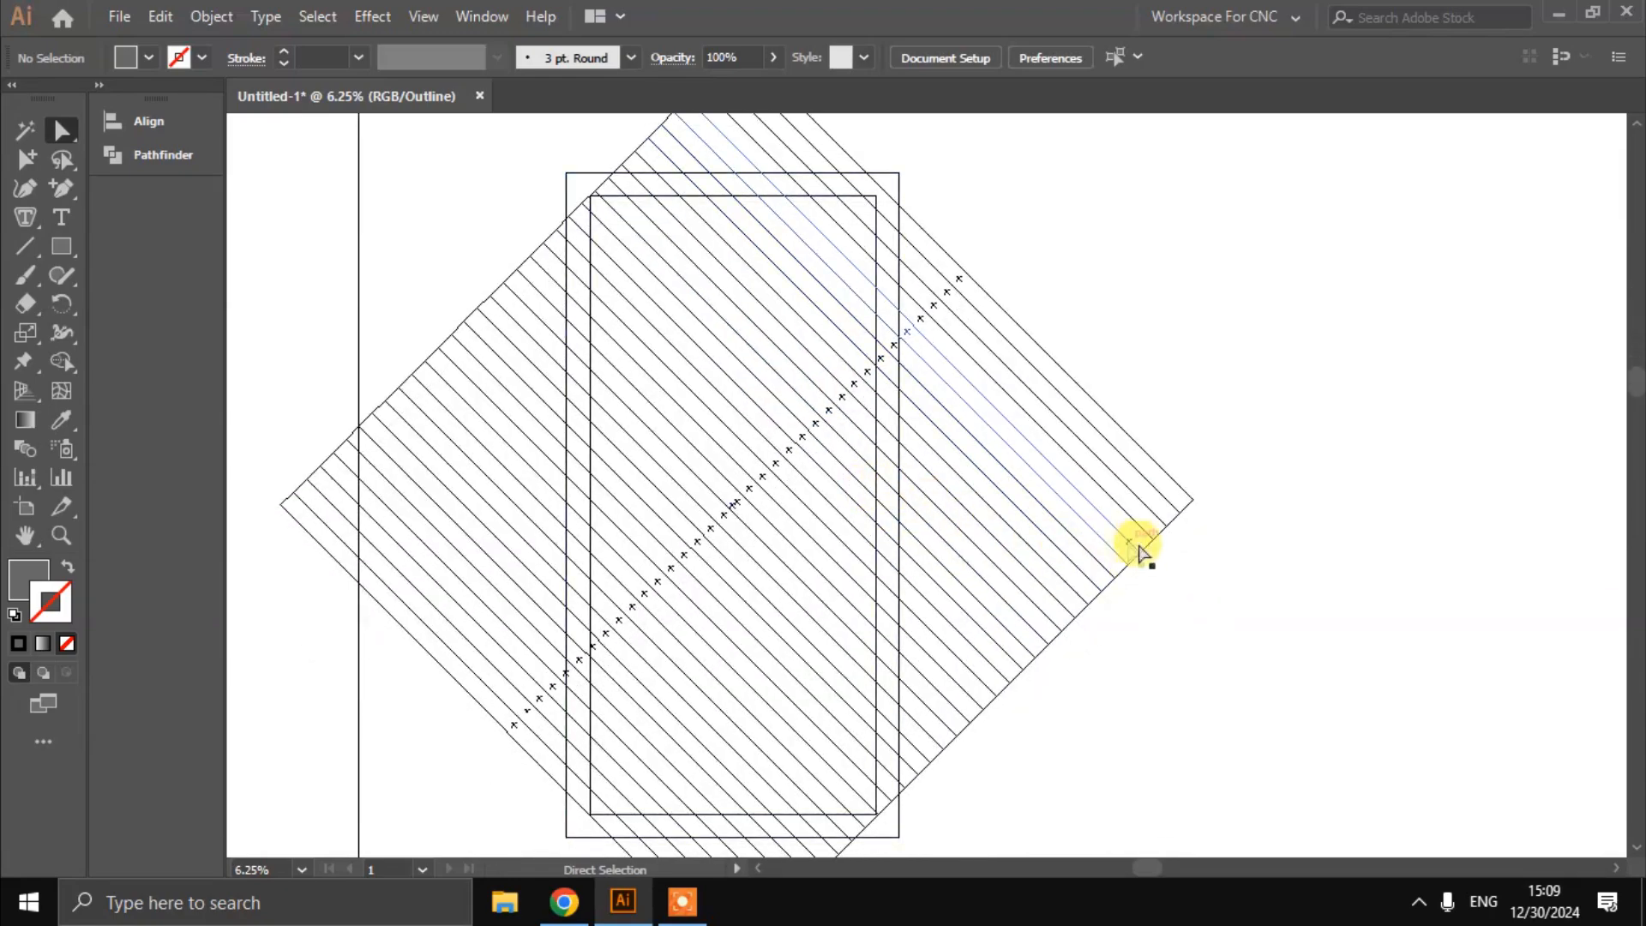
left_click(1173, 520)
key("Delete")
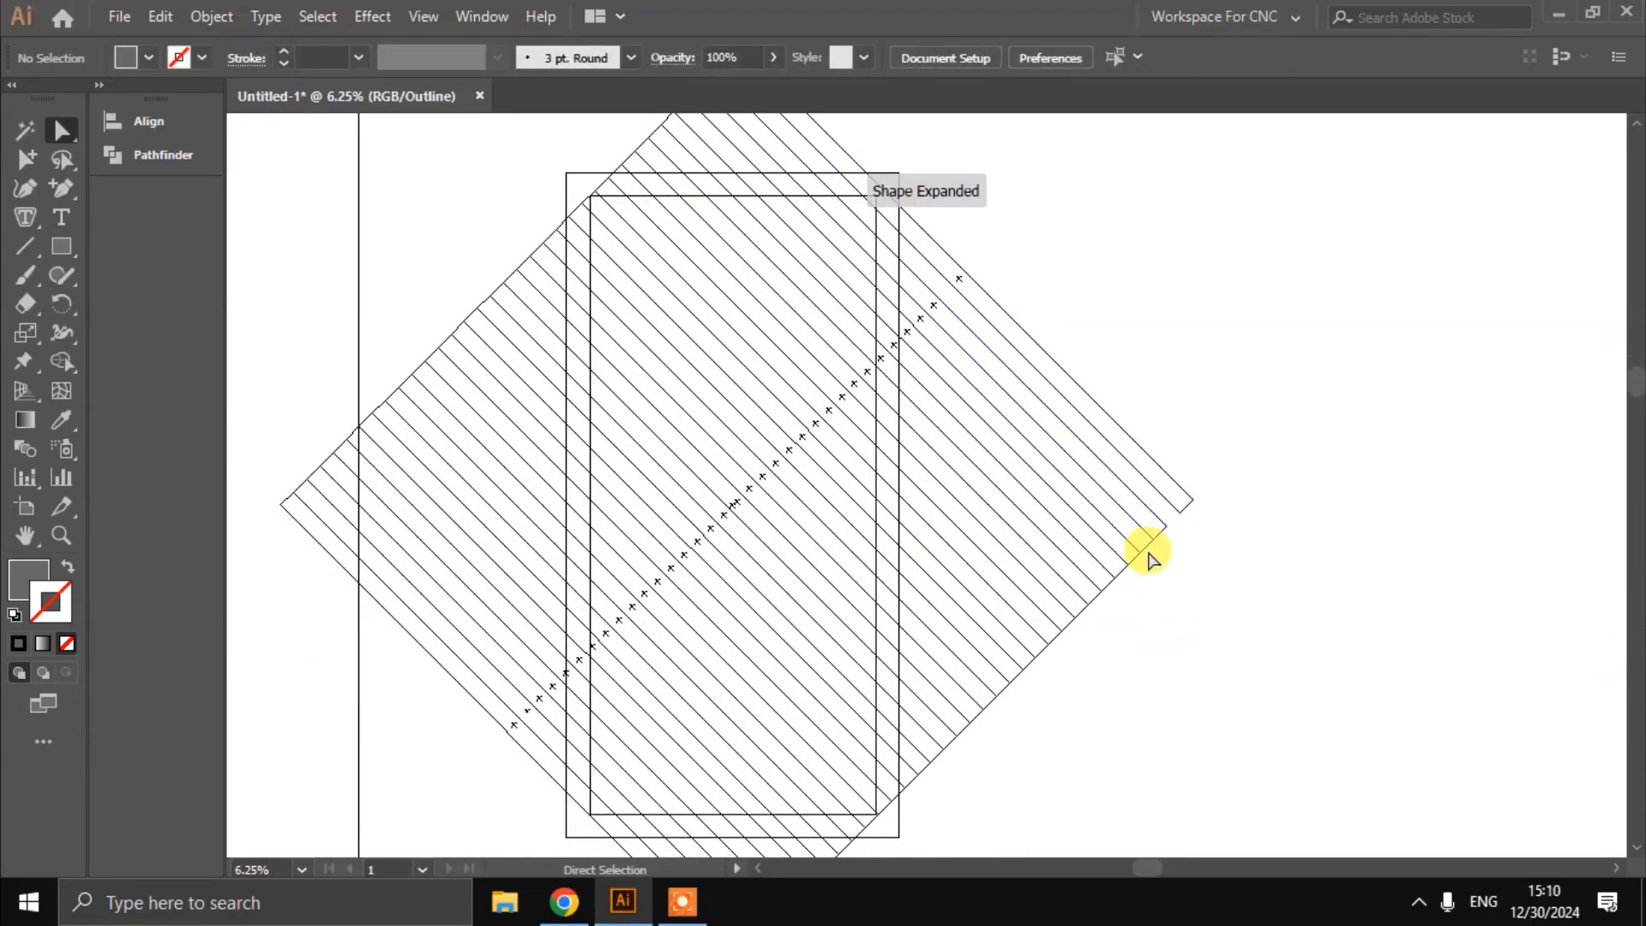
left_click(1146, 547)
key("Delete")
left_click(1117, 573)
key("Delete")
left_click(1092, 599)
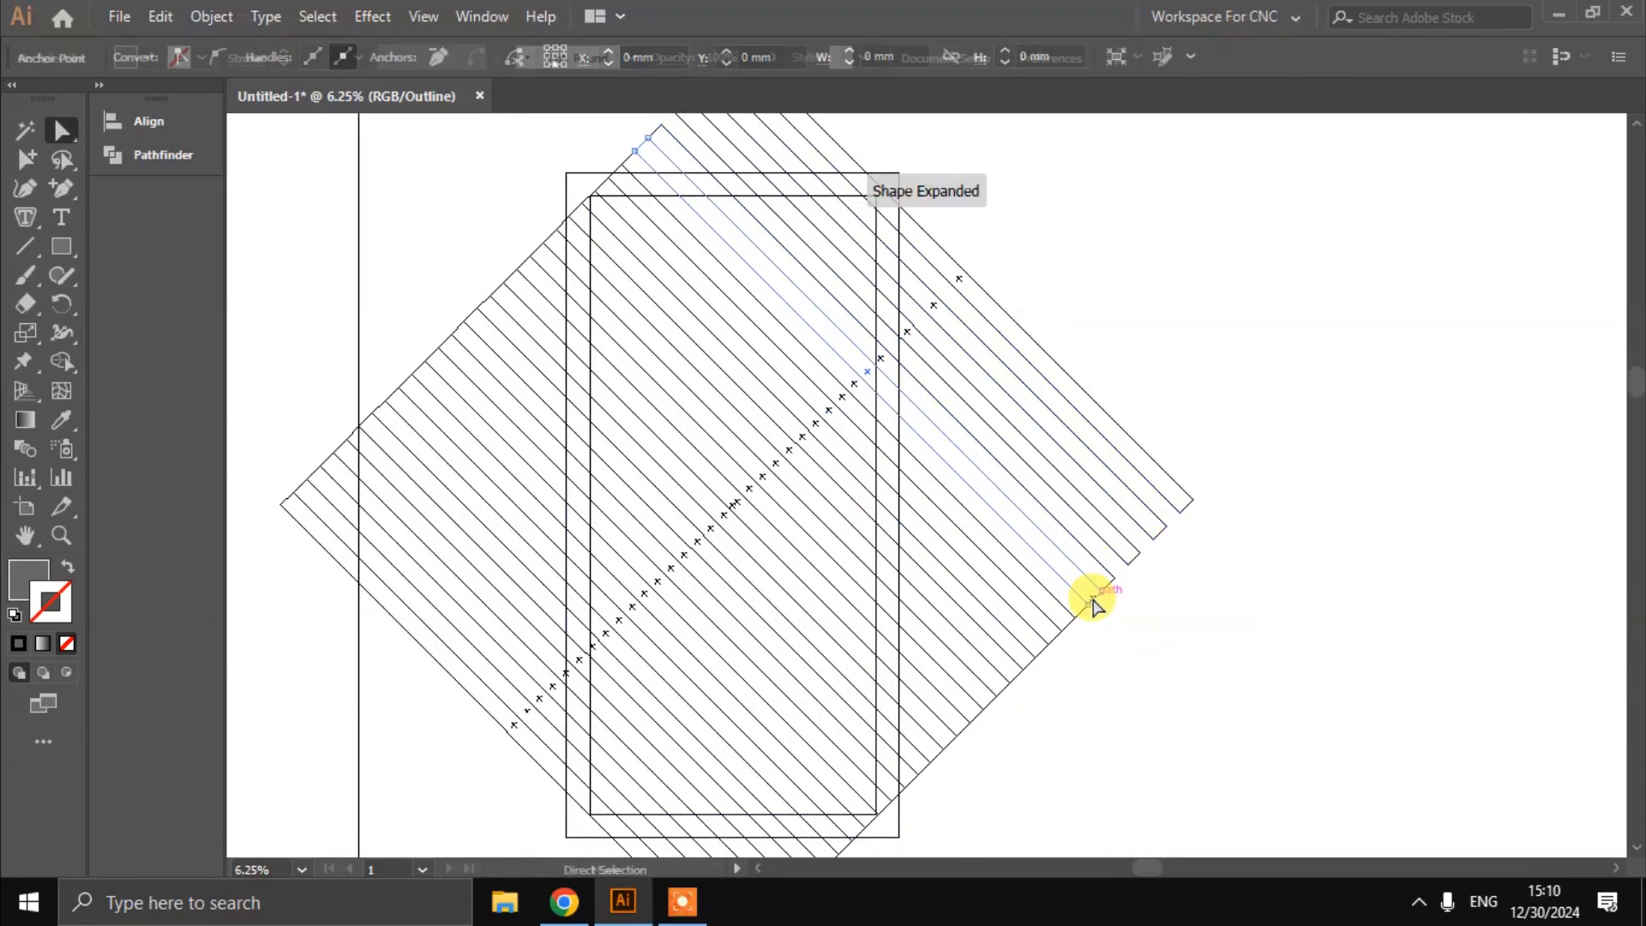
key("Delete")
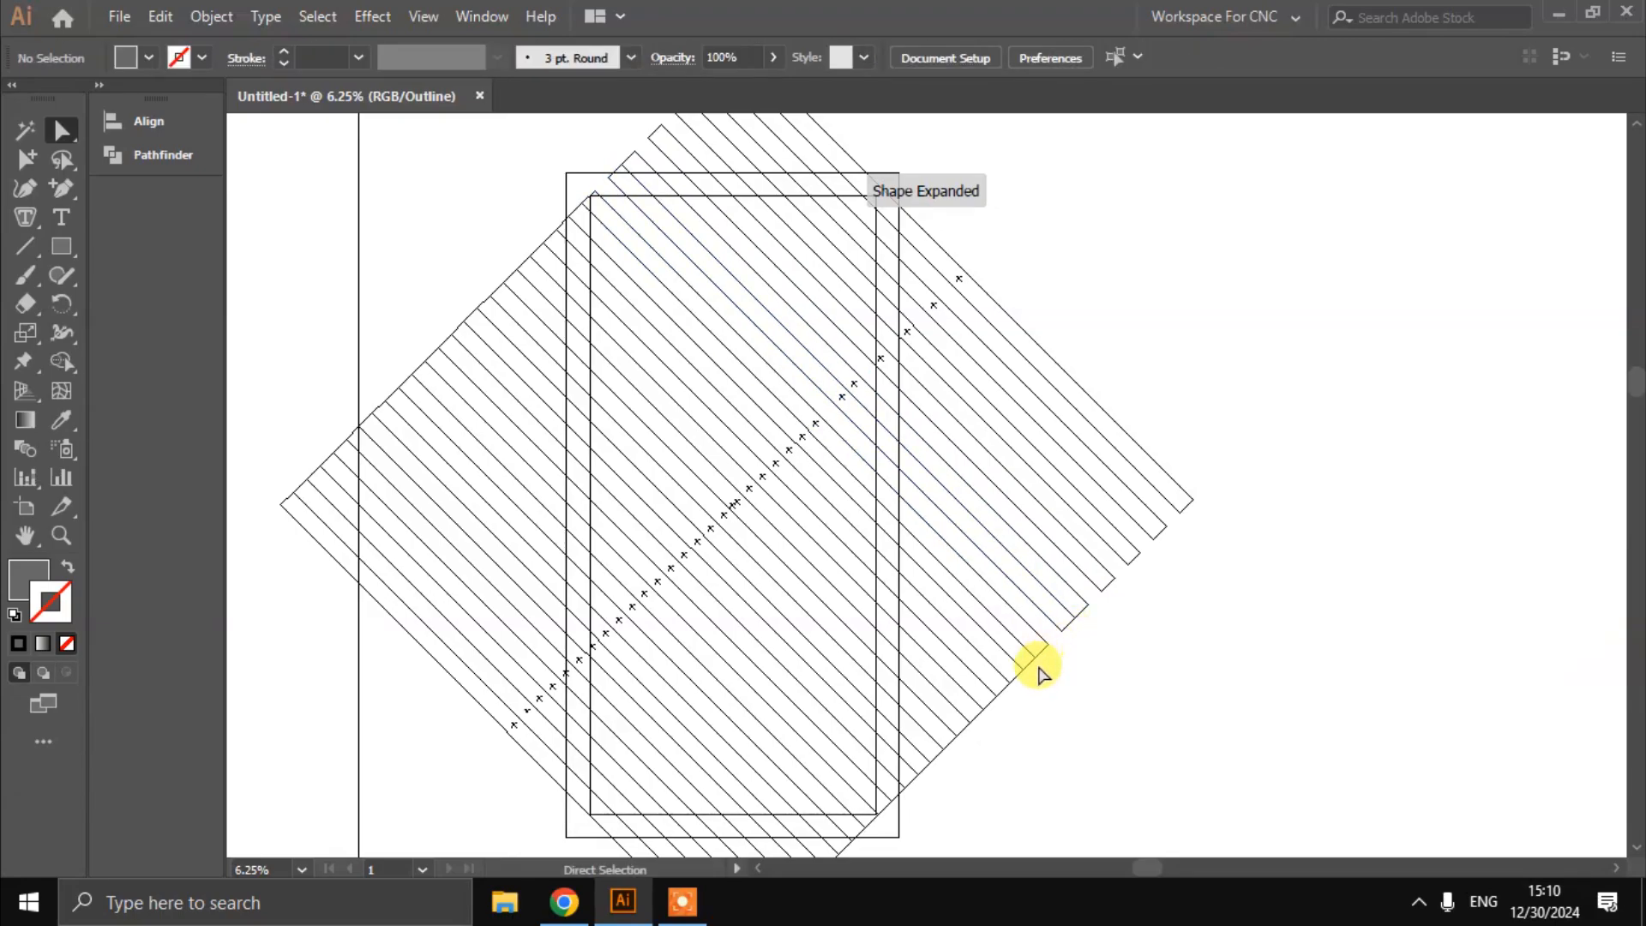
Undo the last strip deletion and try again to remove that strip by its lower end
key("ctrl+z")
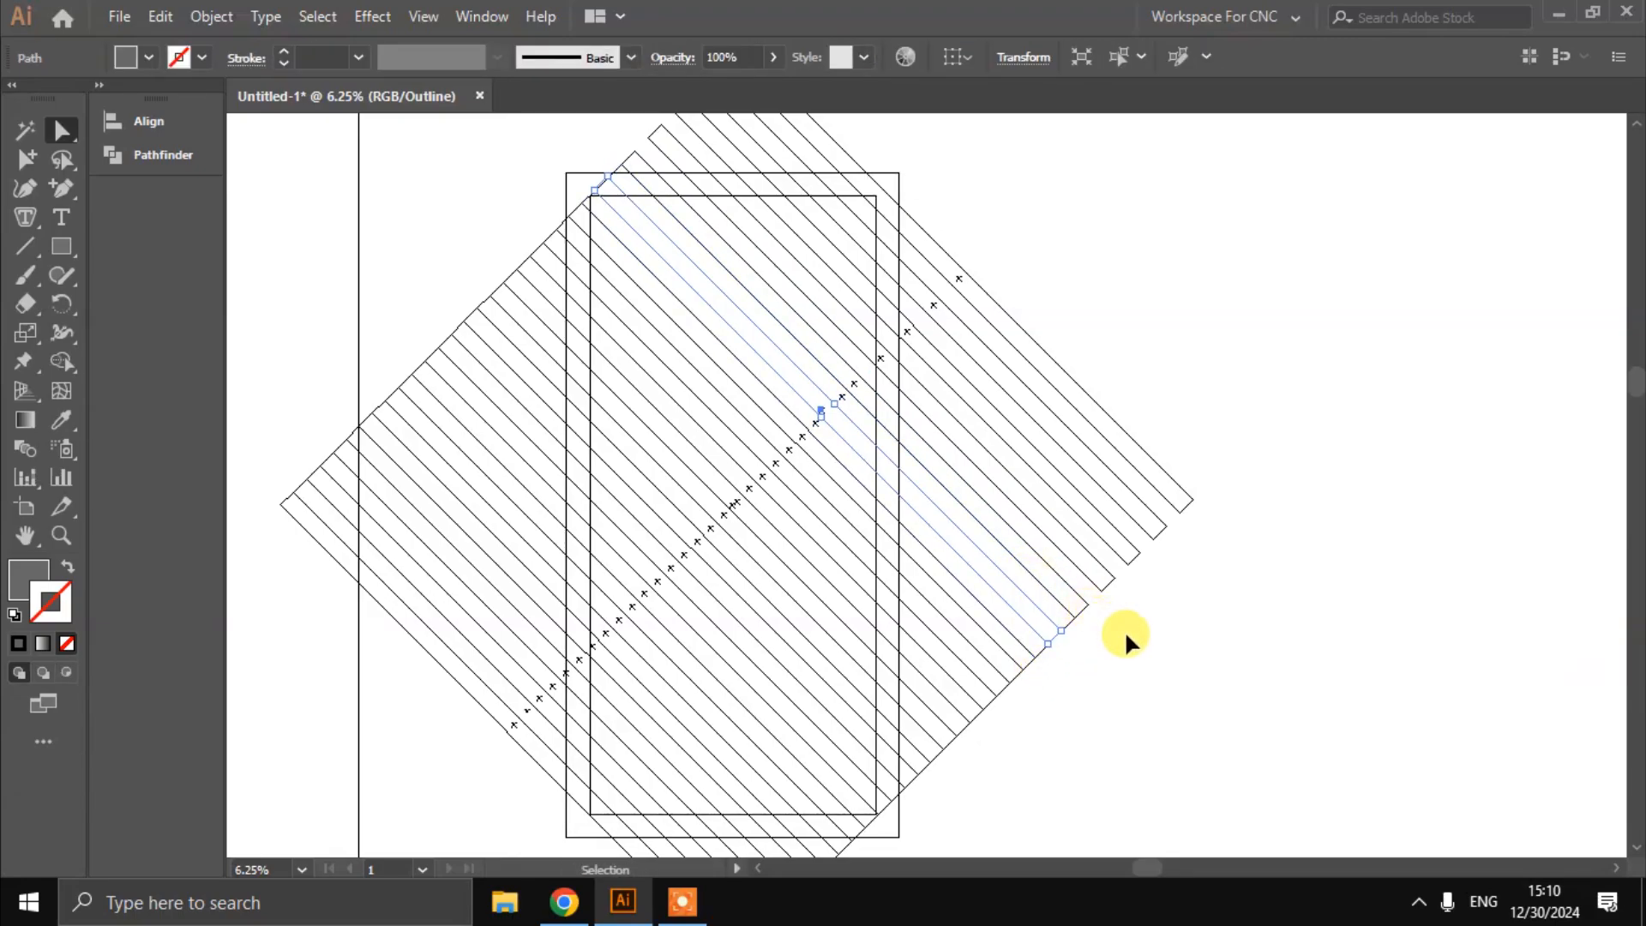
key("ctrl+z")
left_click(1067, 634)
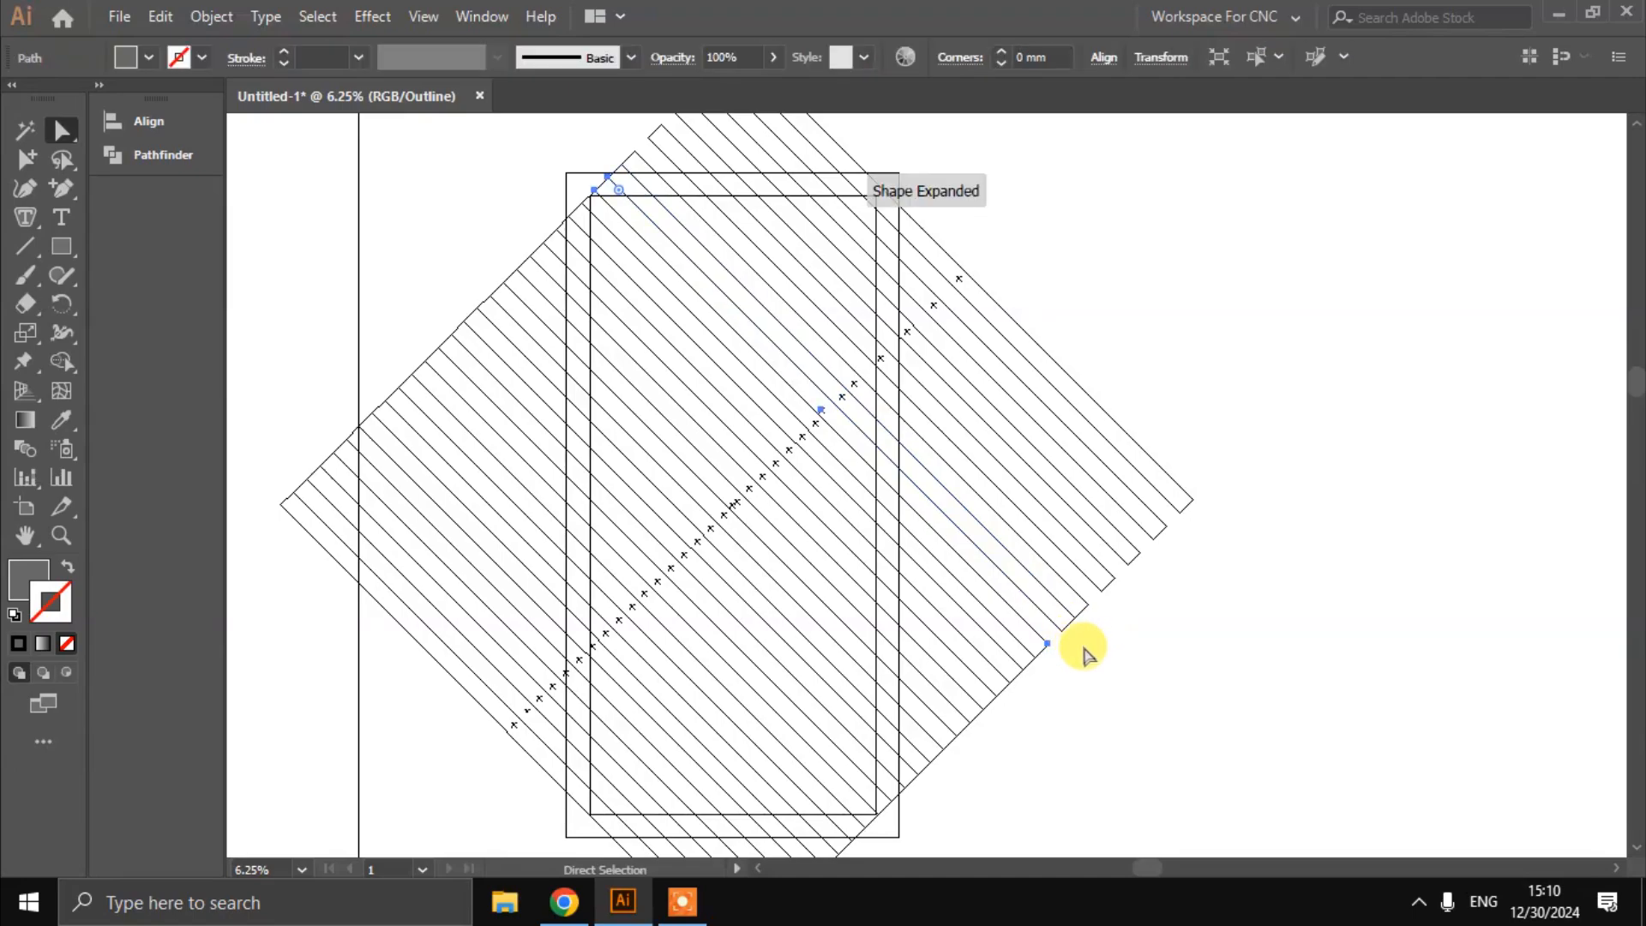
left_click(1086, 649)
key("ctrl+z")
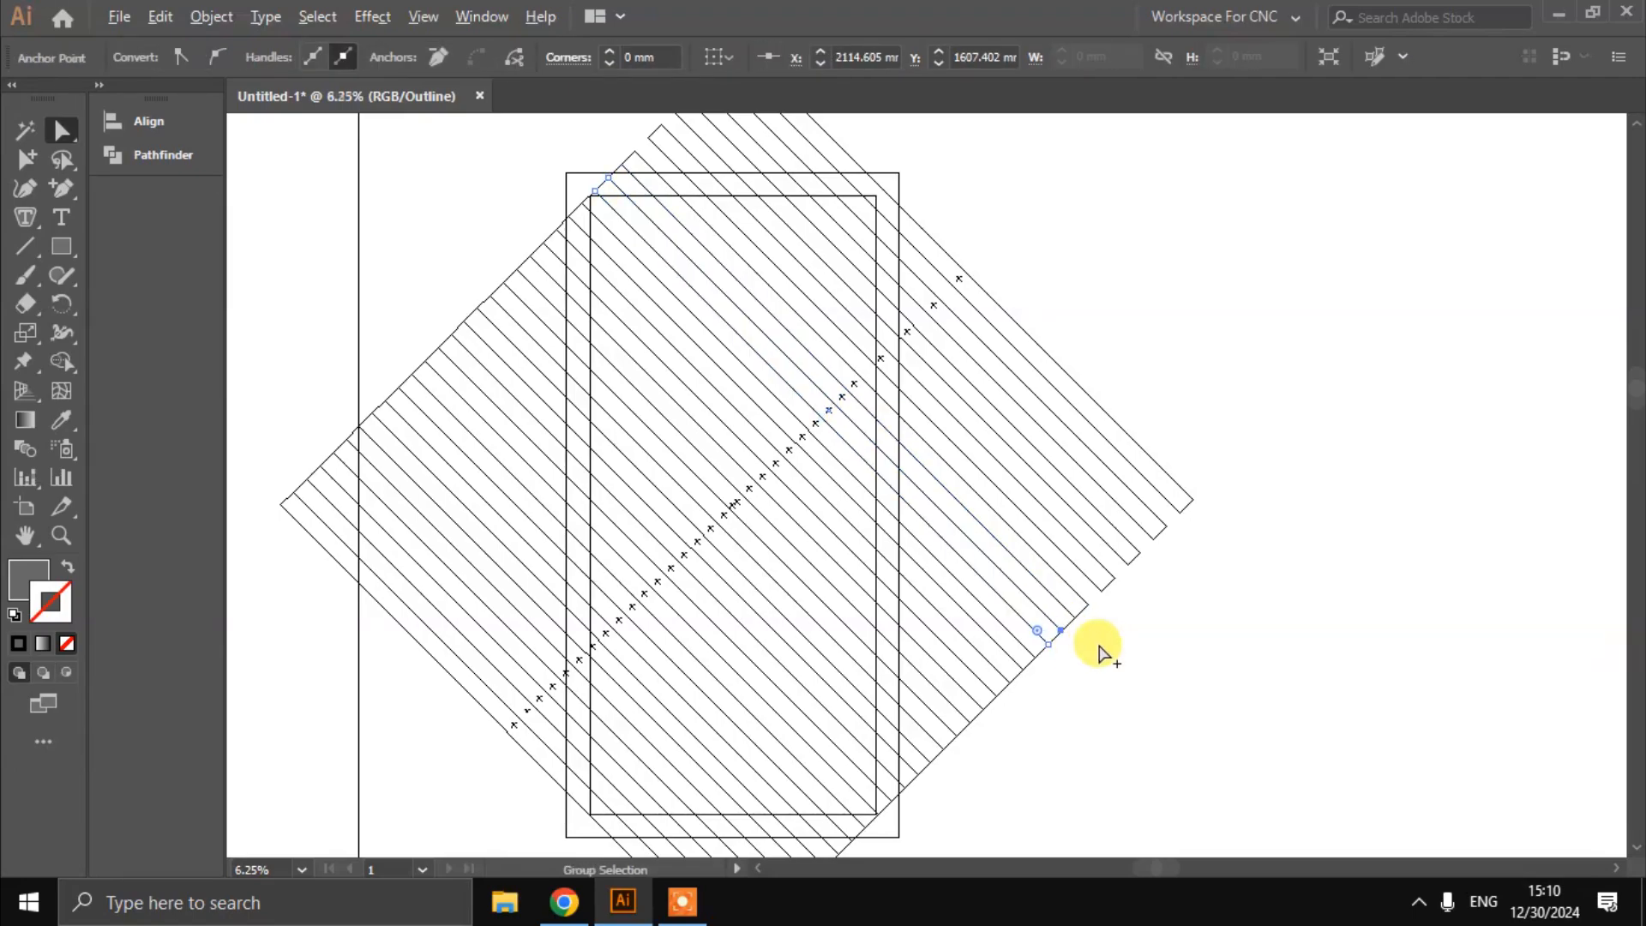
Continue deleting every second strip along the lower-right ends until reaching the panel's outer right edge
scroll(1098, 645, "up", 4)
left_click(1067, 608)
left_click(988, 550)
key("Delete")
left_click(970, 602)
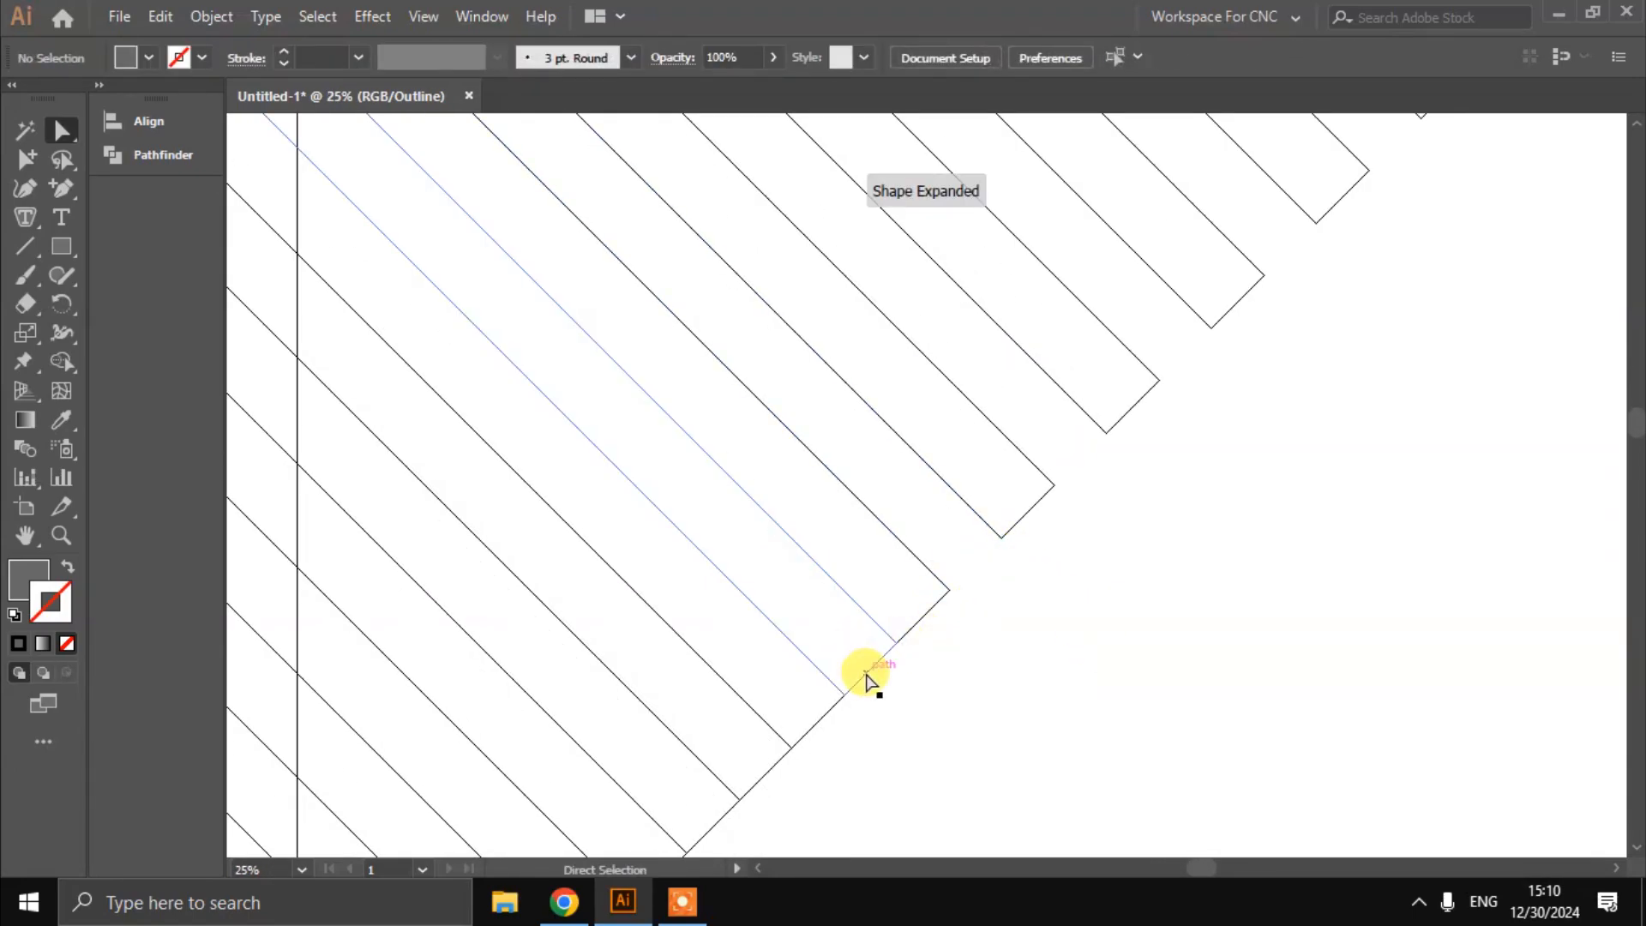
scroll(857, 677, "down", 2)
left_click(758, 673)
key("Delete")
left_click(720, 718)
scroll(665, 686, "down", 5)
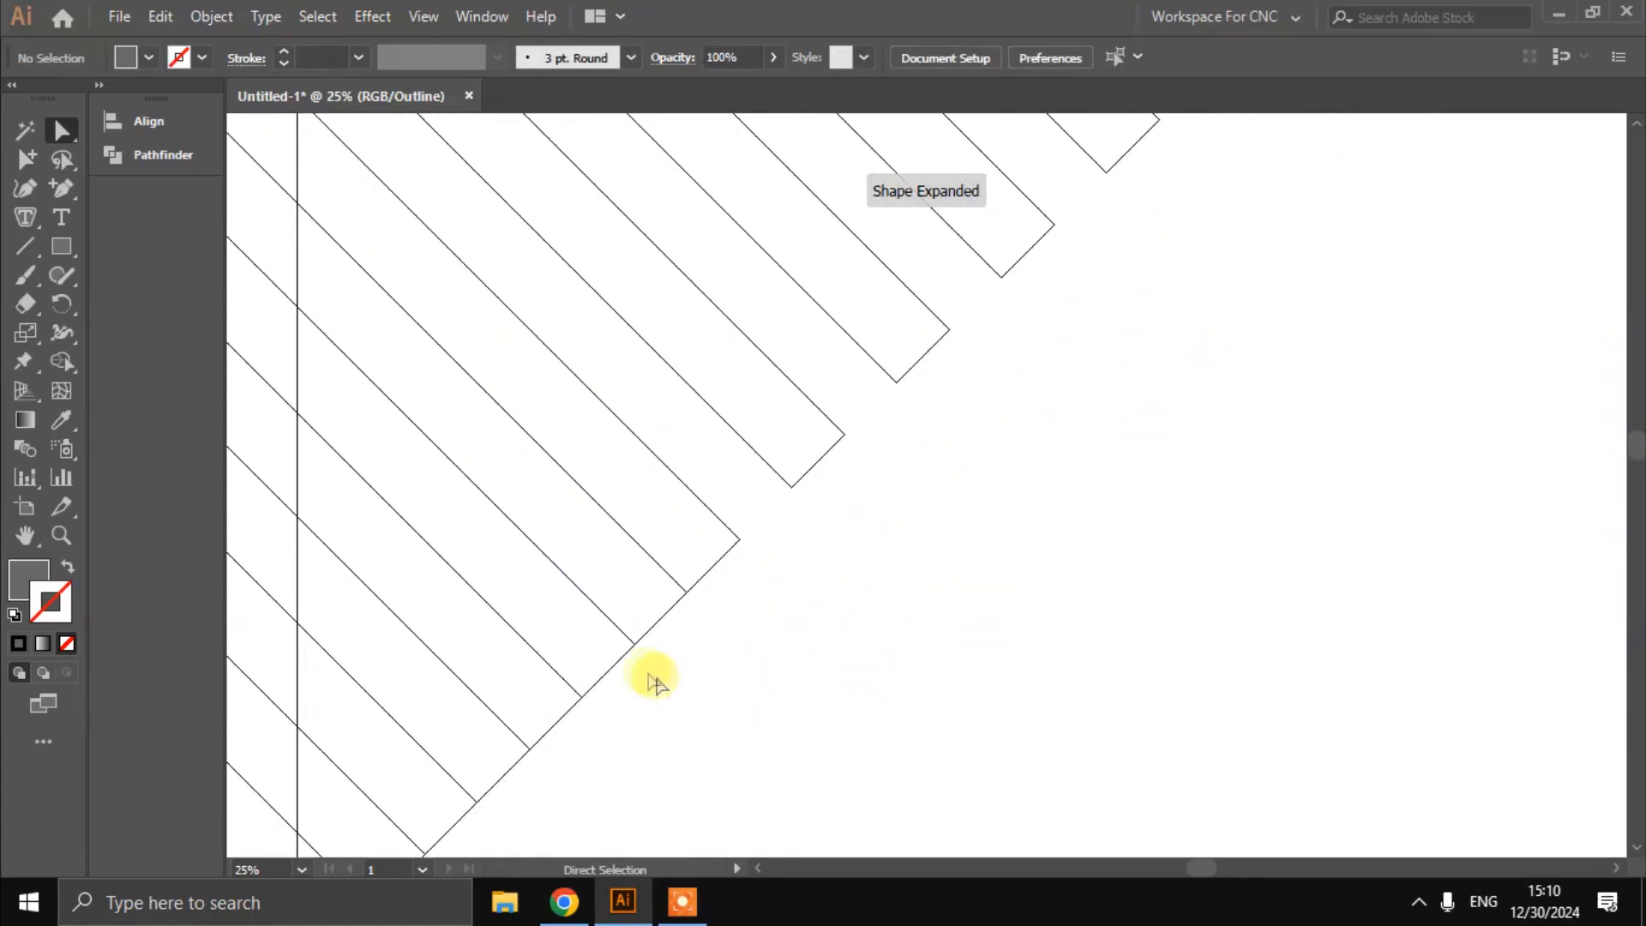
left_click(651, 630)
key("Delete")
left_click(619, 696)
scroll(570, 685, "down", 4)
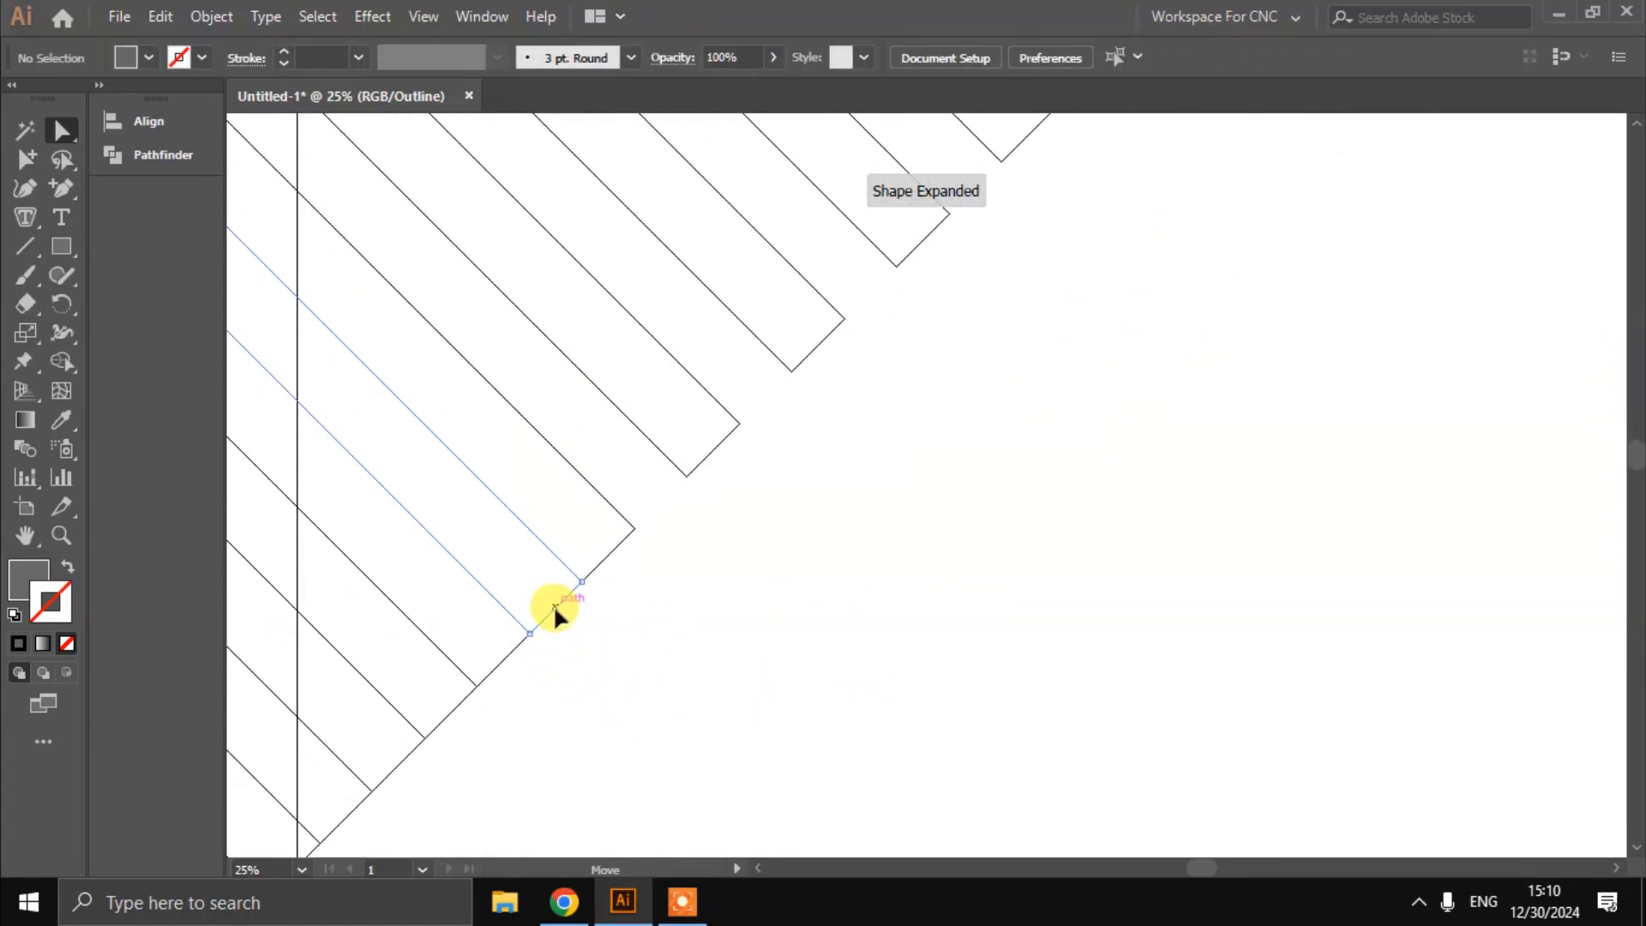
left_click(463, 699)
key("Delete")
Delete the alternate strips that end around the lower-right corner of the frame
scroll(471, 698, "down", 3)
scroll(477, 696, "left", 3)
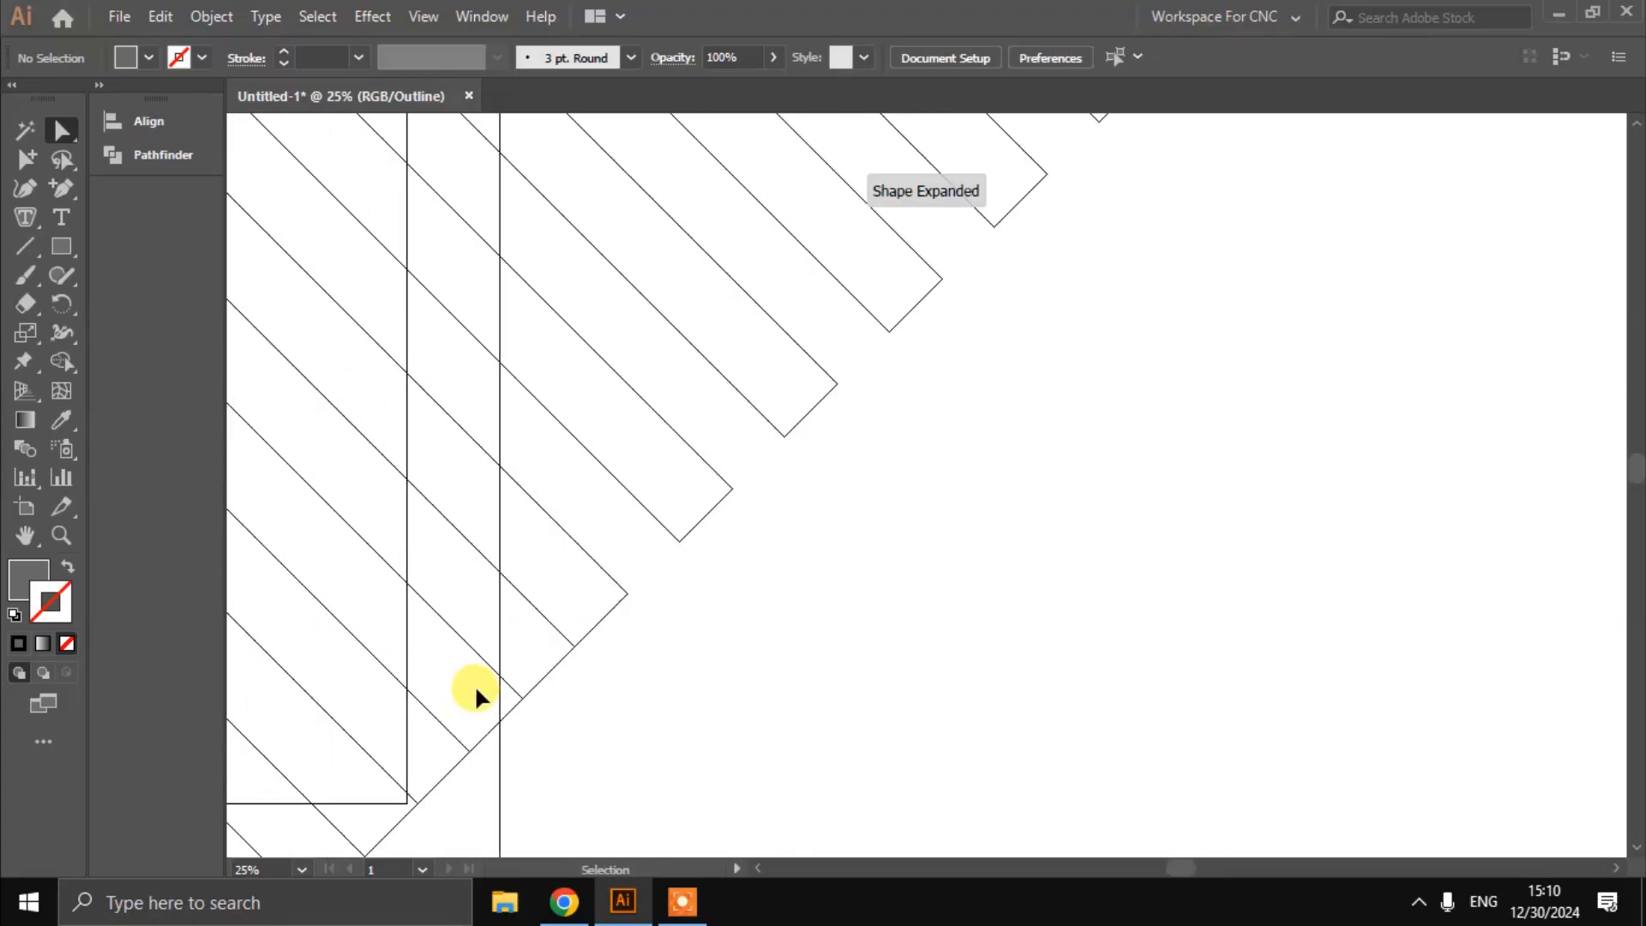
scroll(477, 691, "down", 3)
scroll(477, 690, "left", 4)
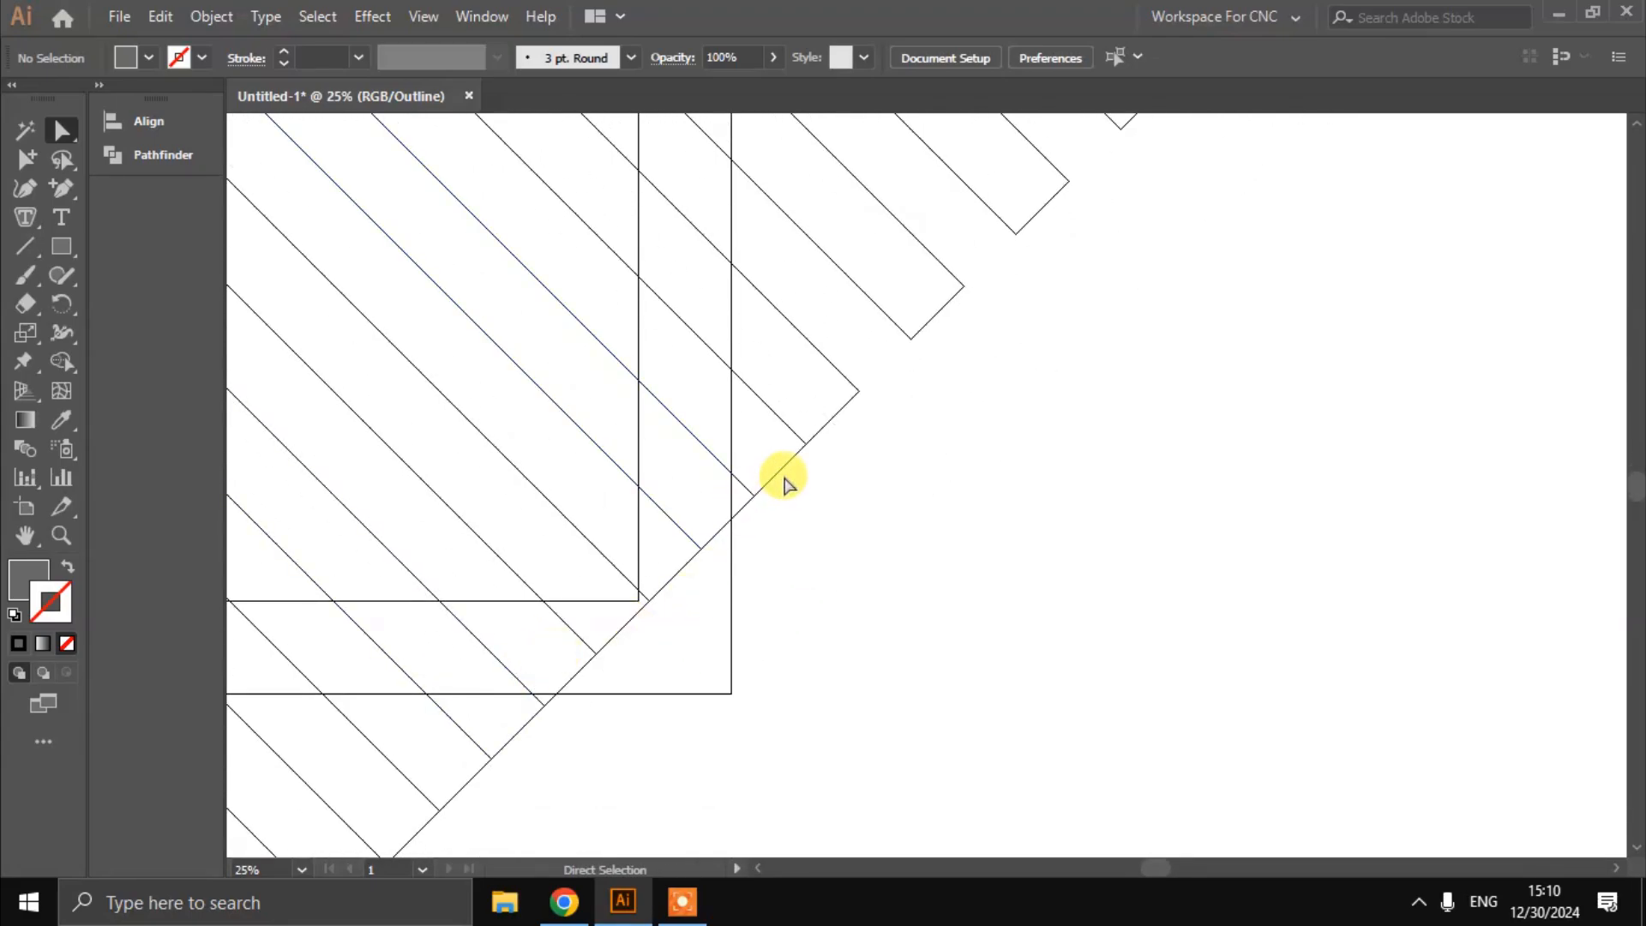
left_click(780, 470)
key("Delete")
left_click(687, 565)
key("Delete")
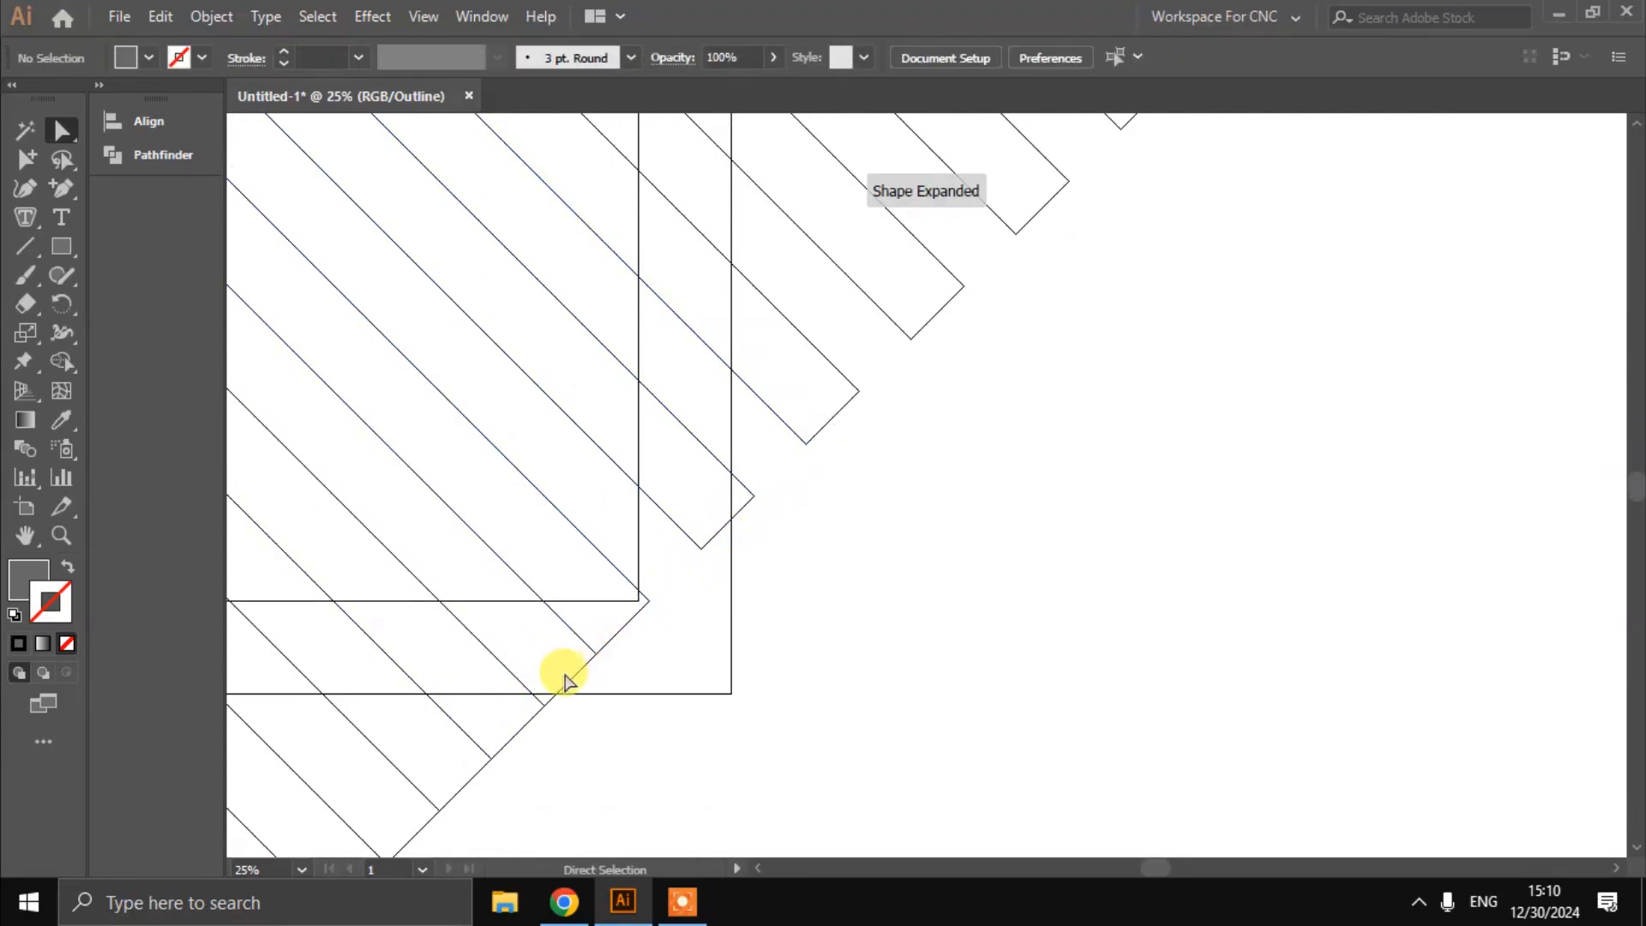
left_click(567, 682)
key("Delete")
left_click(467, 786)
key("Delete")
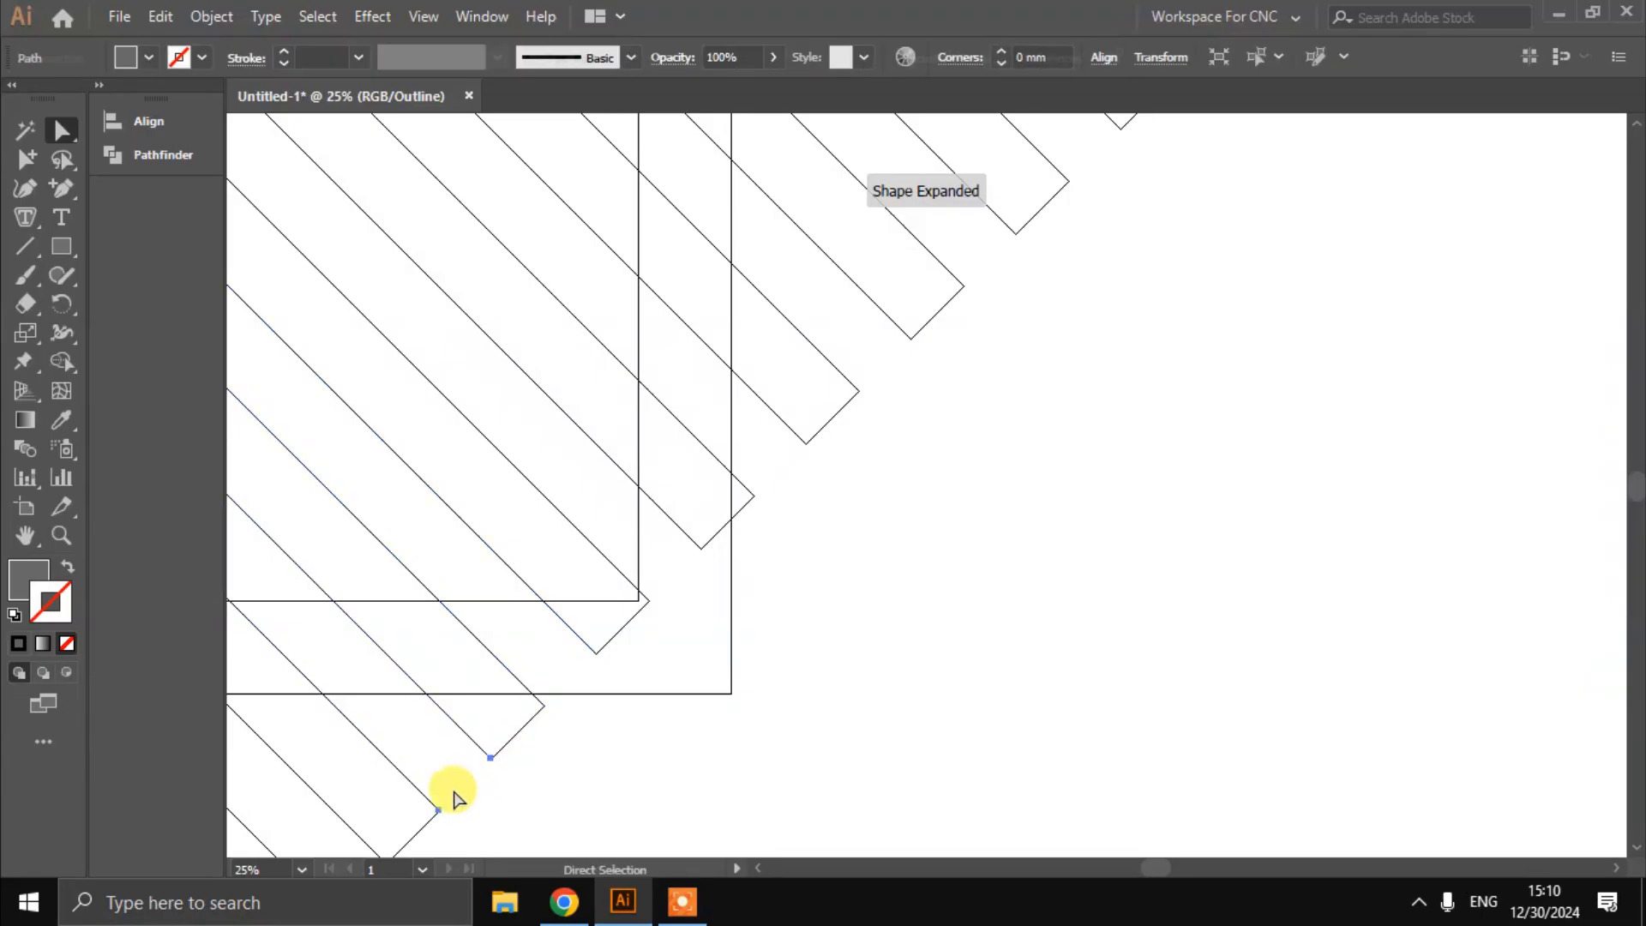
Delete the remaining alternate strips at the lower-left end of the stack, below the frame
scroll(455, 793, "down", 1)
left_click(360, 774)
key("Delete")
scroll(369, 771, "down", 2)
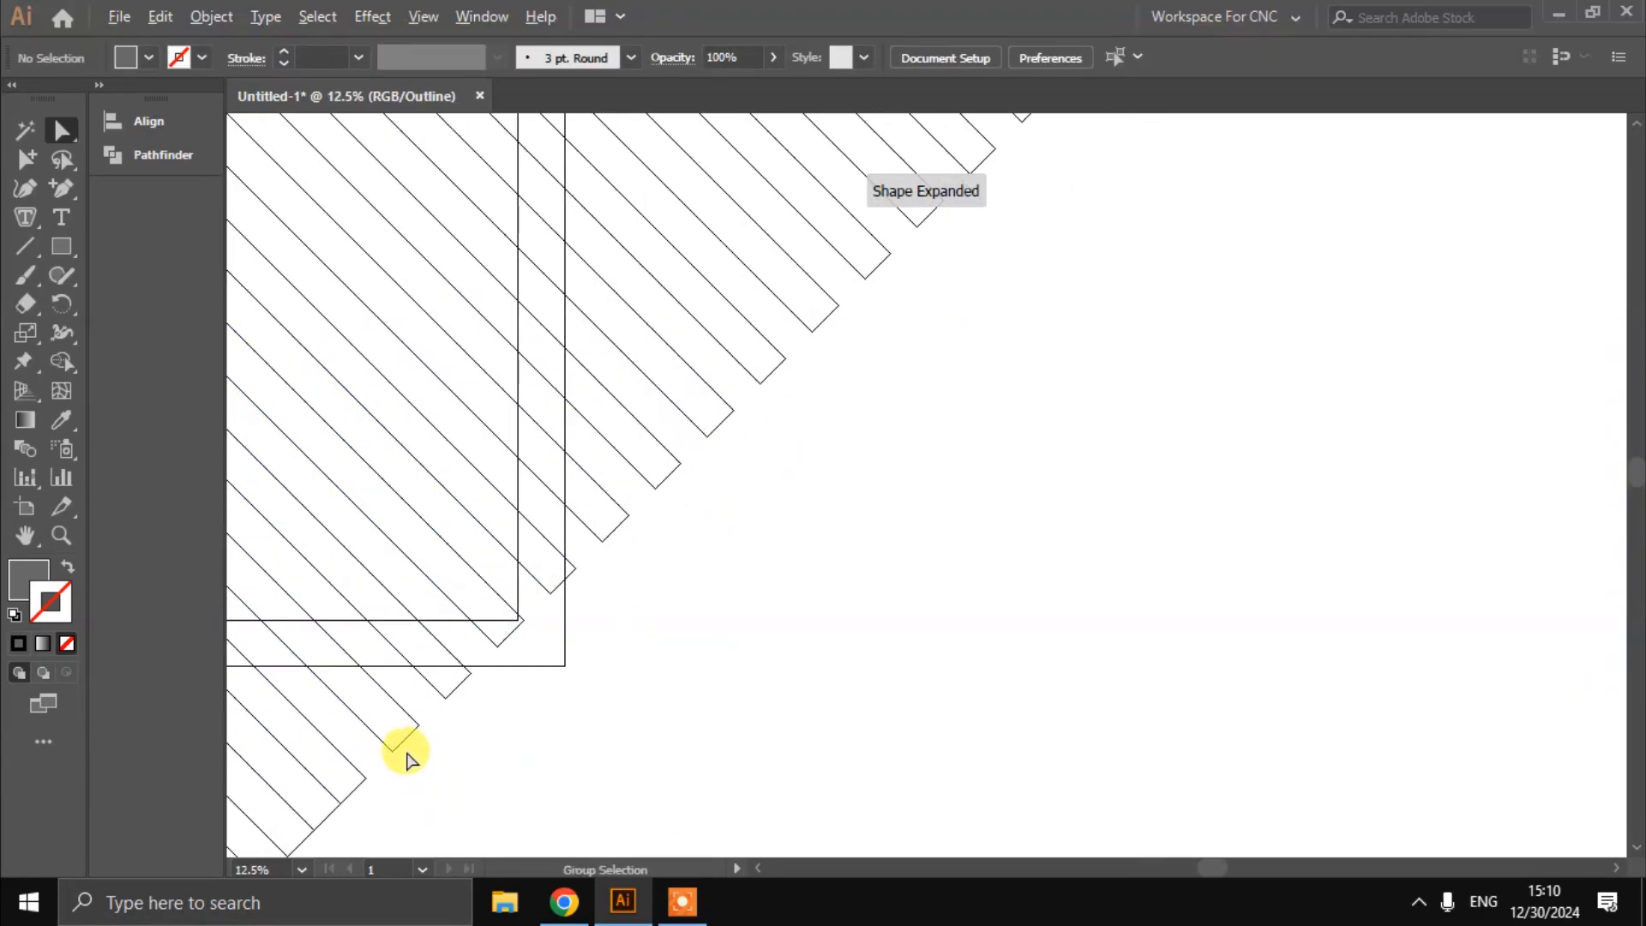
scroll(426, 749, "left", 6)
scroll(771, 771, "down", 1)
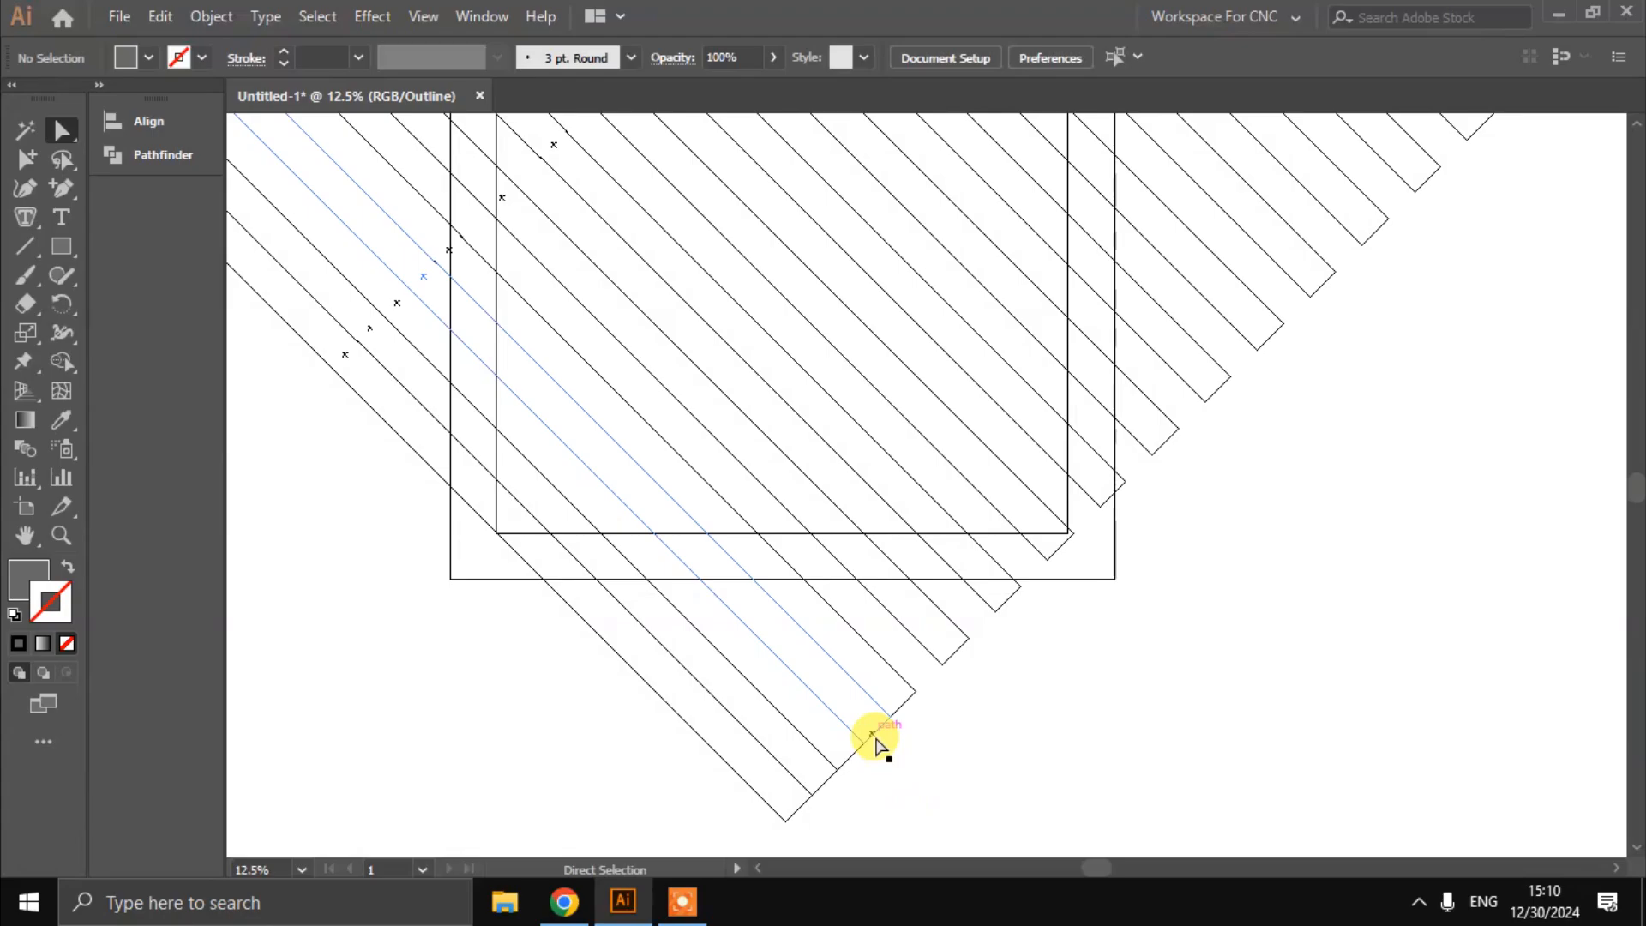
left_click(830, 782)
key("Delete")
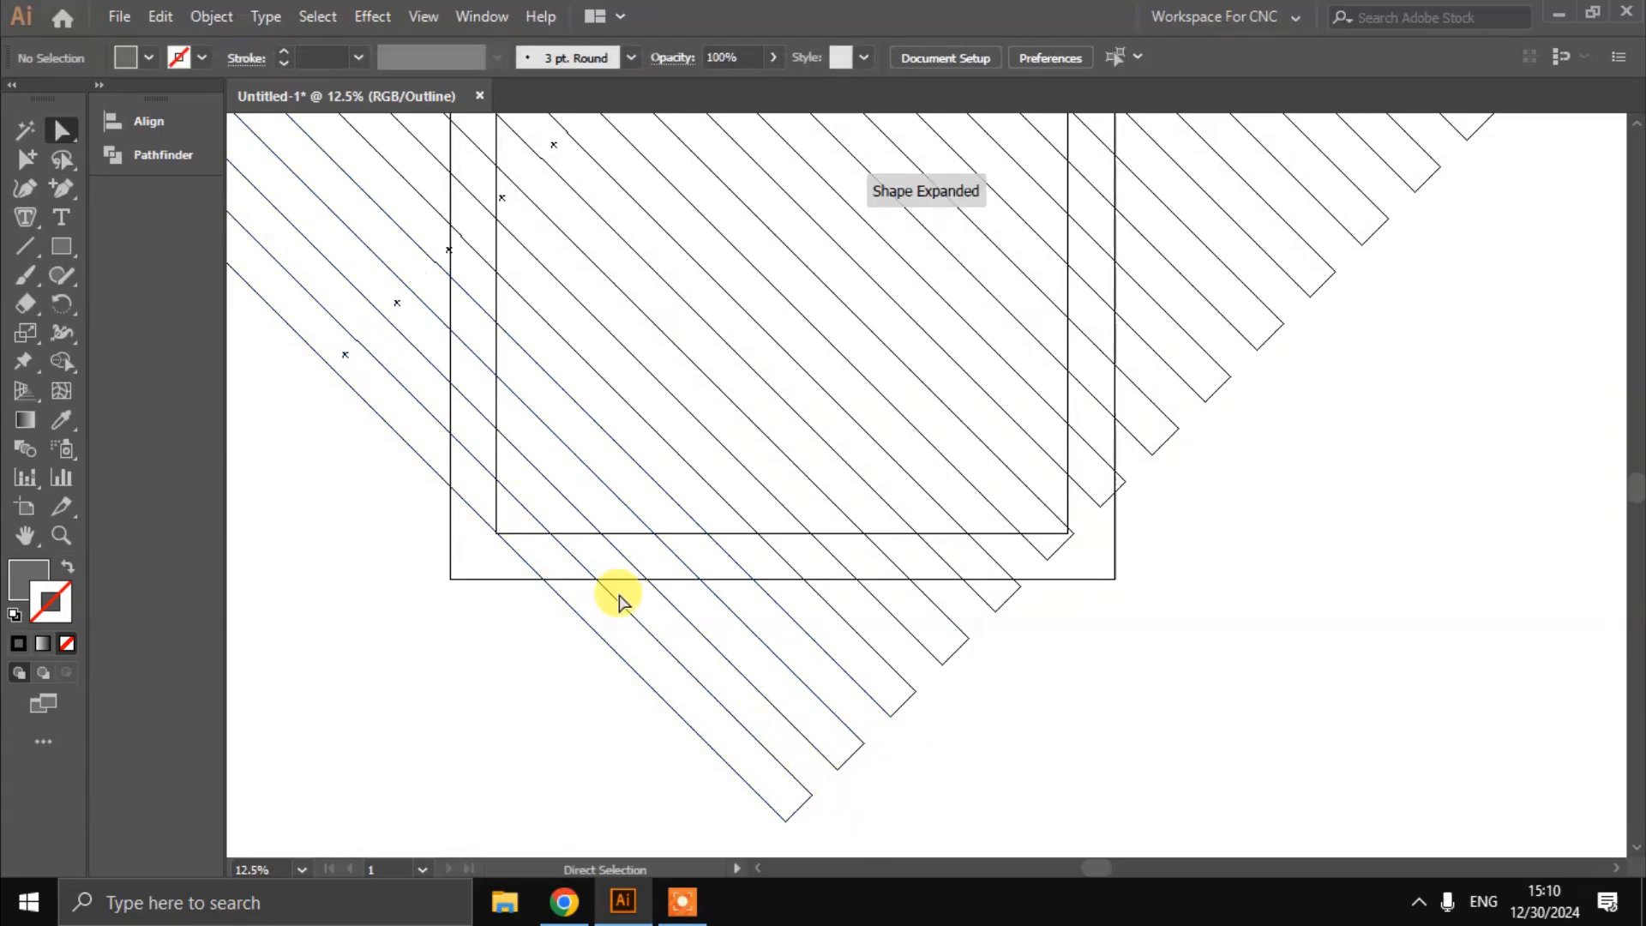
Switch the artwork from outline to filled preview display to check the strips against the panel
scroll(857, 699, "down", 2)
scroll(954, 698, "up", 3)
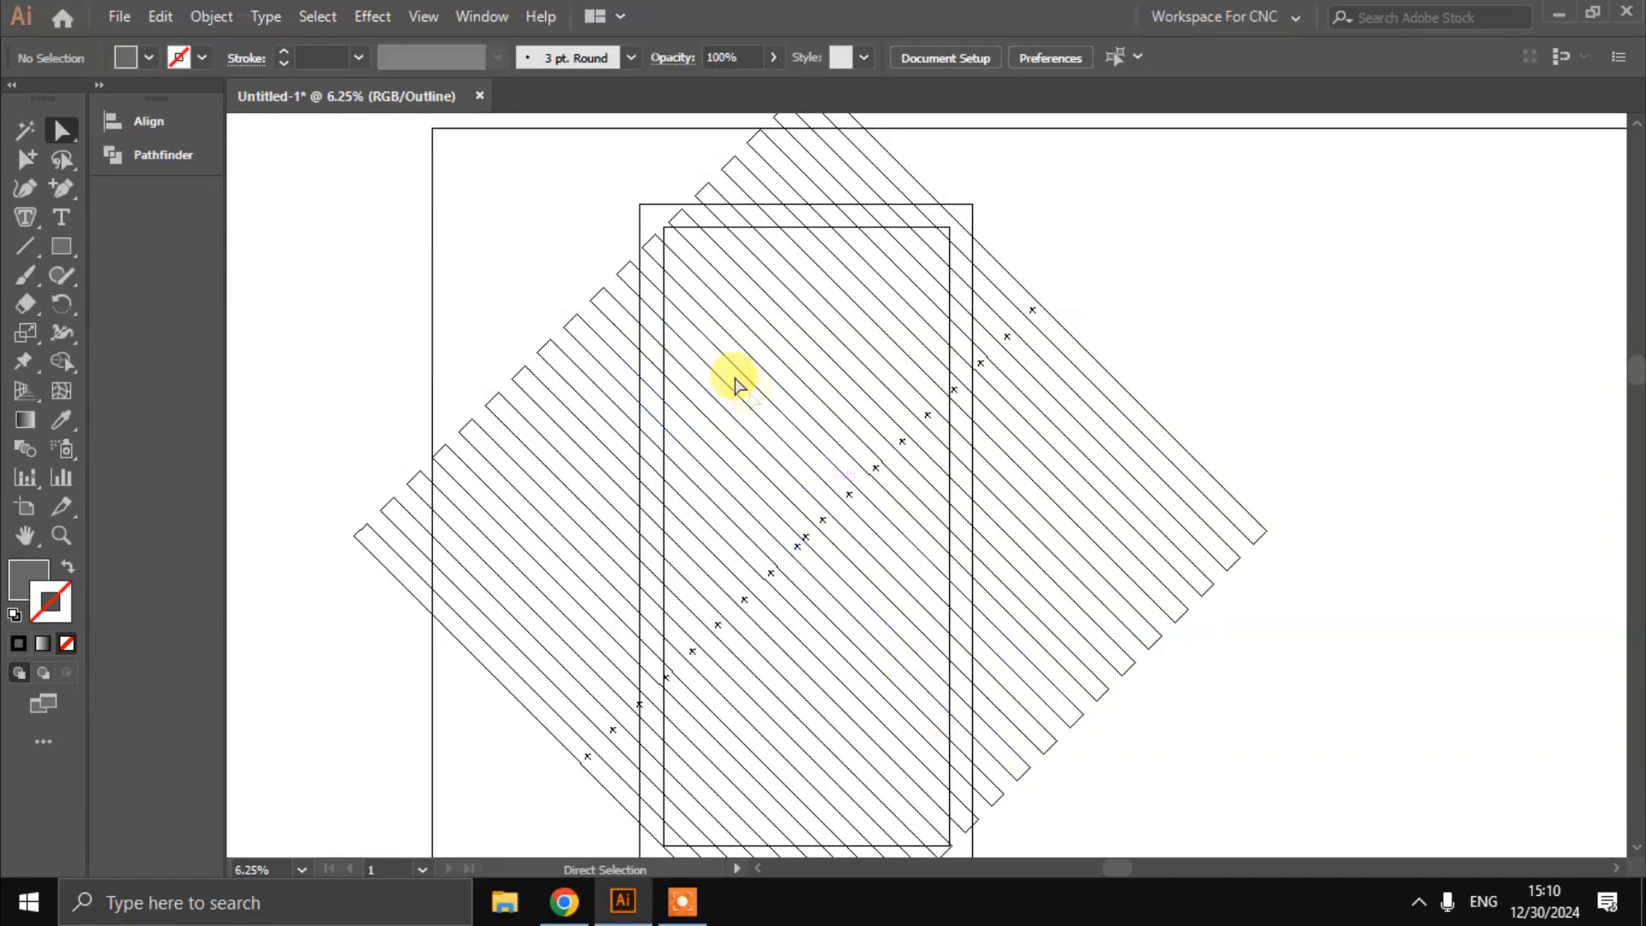
scroll(892, 434, "down", 1)
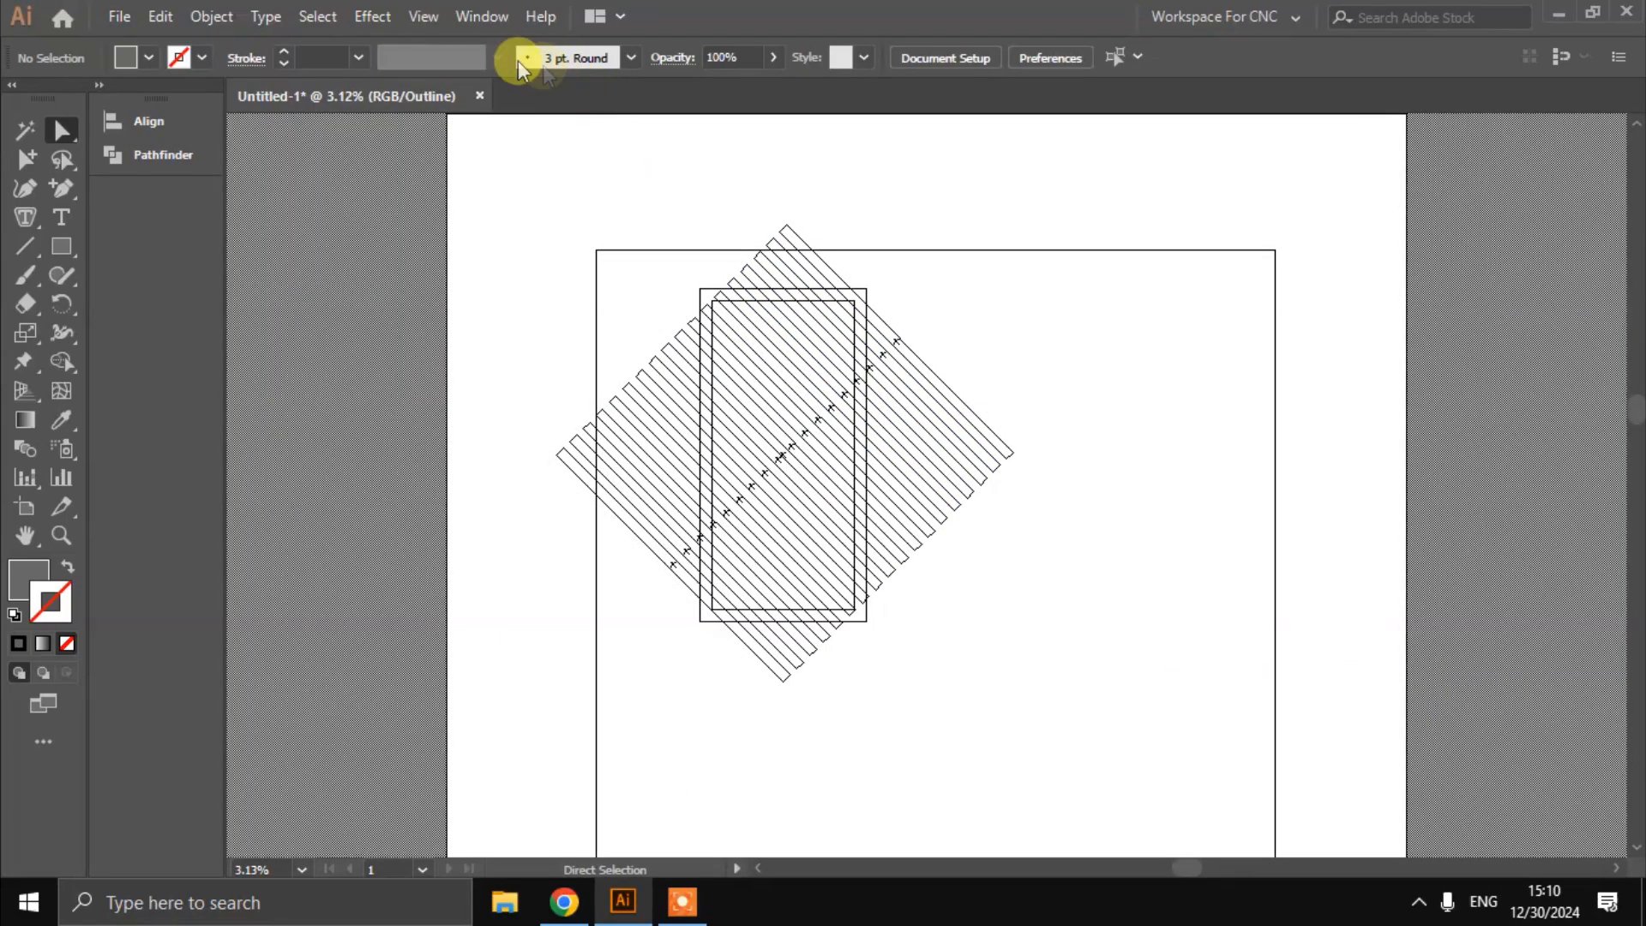
left_click(424, 16)
left_click(424, 20)
left_click(424, 21)
left_click(420, 21)
left_click(420, 21)
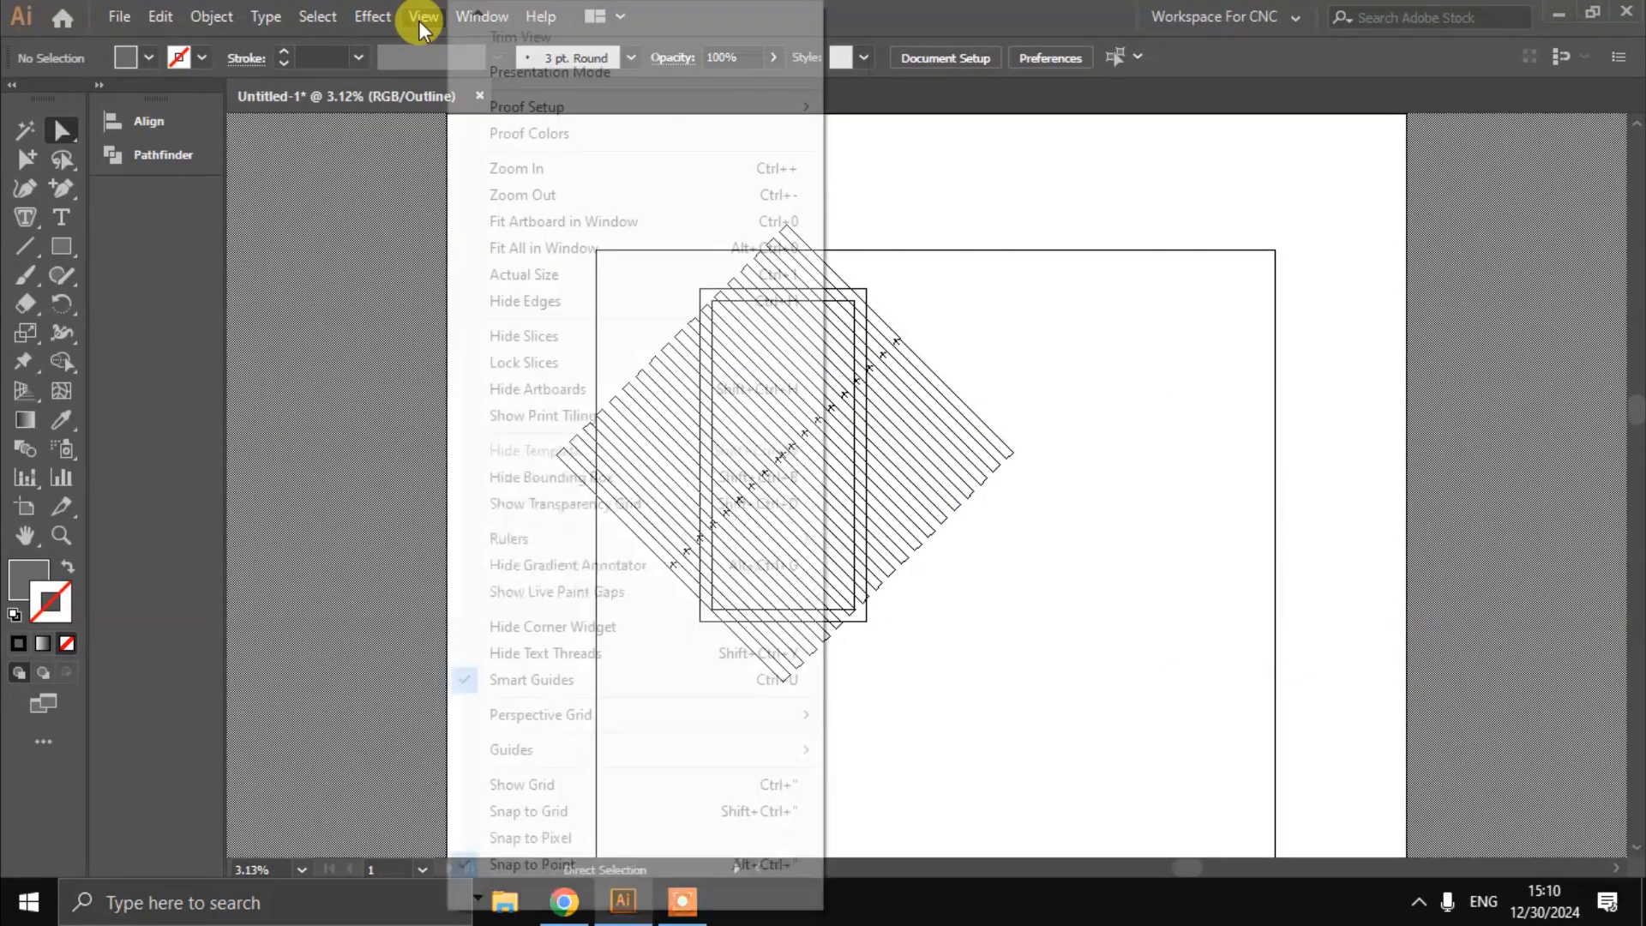
left_click(512, 34)
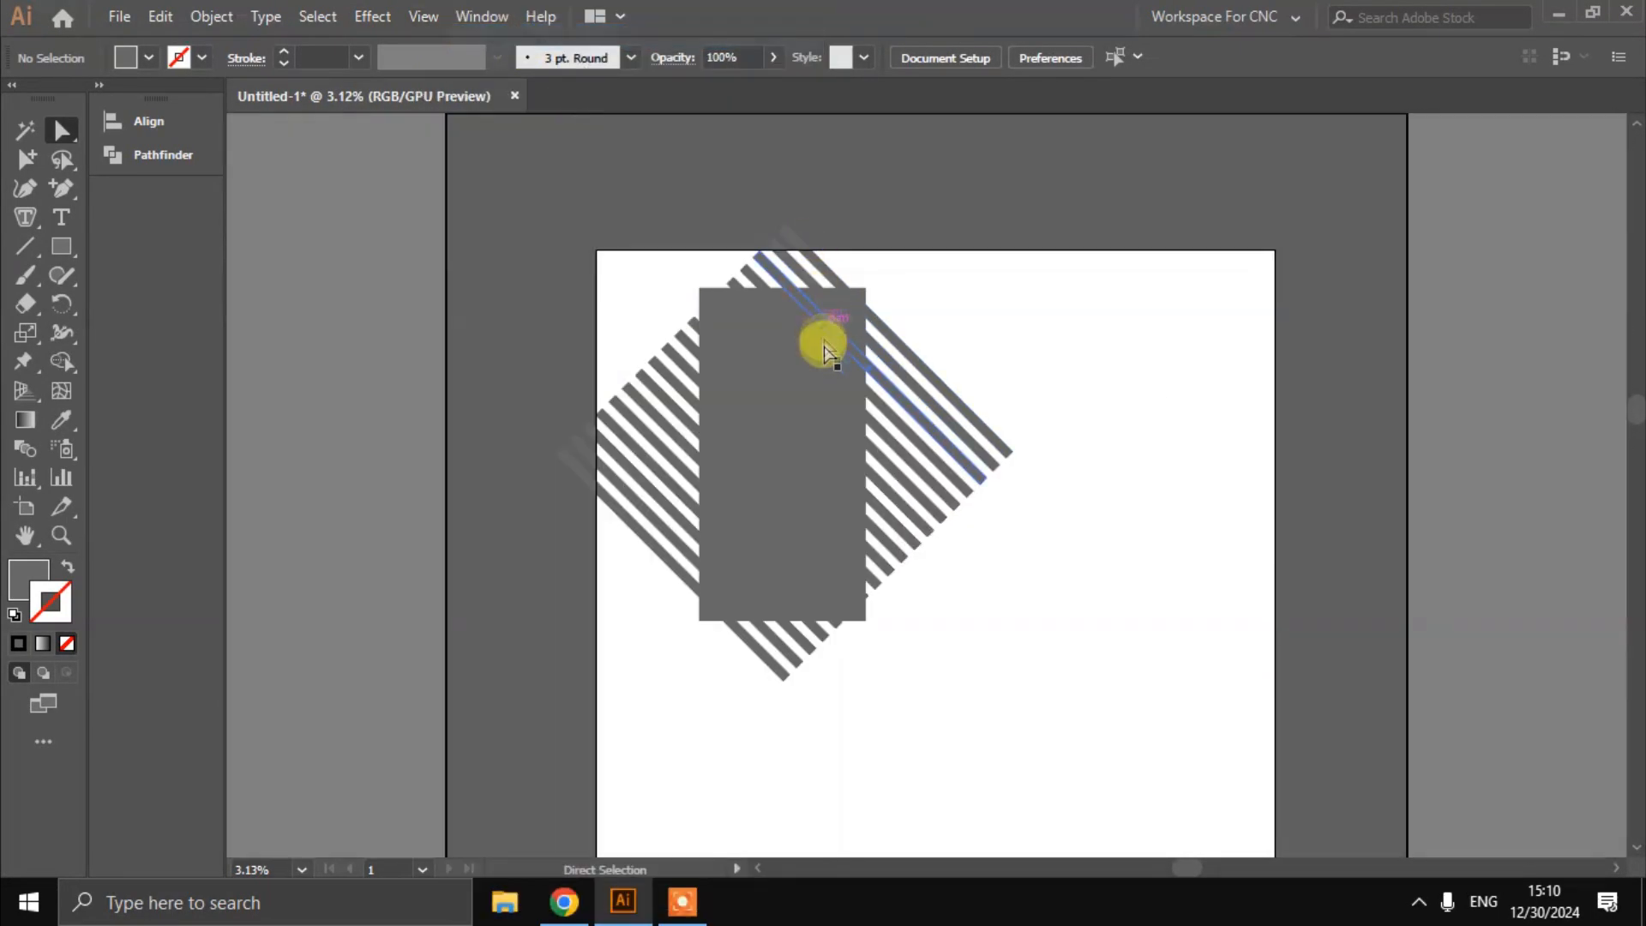
scroll(825, 360, "up", 1)
scroll(828, 369, "up", 1)
scroll(836, 346, "down", 1)
Select the diagonal strips without the frame rectangles, fill them white by sampling the white area, and clear the selection
right_click(58, 126)
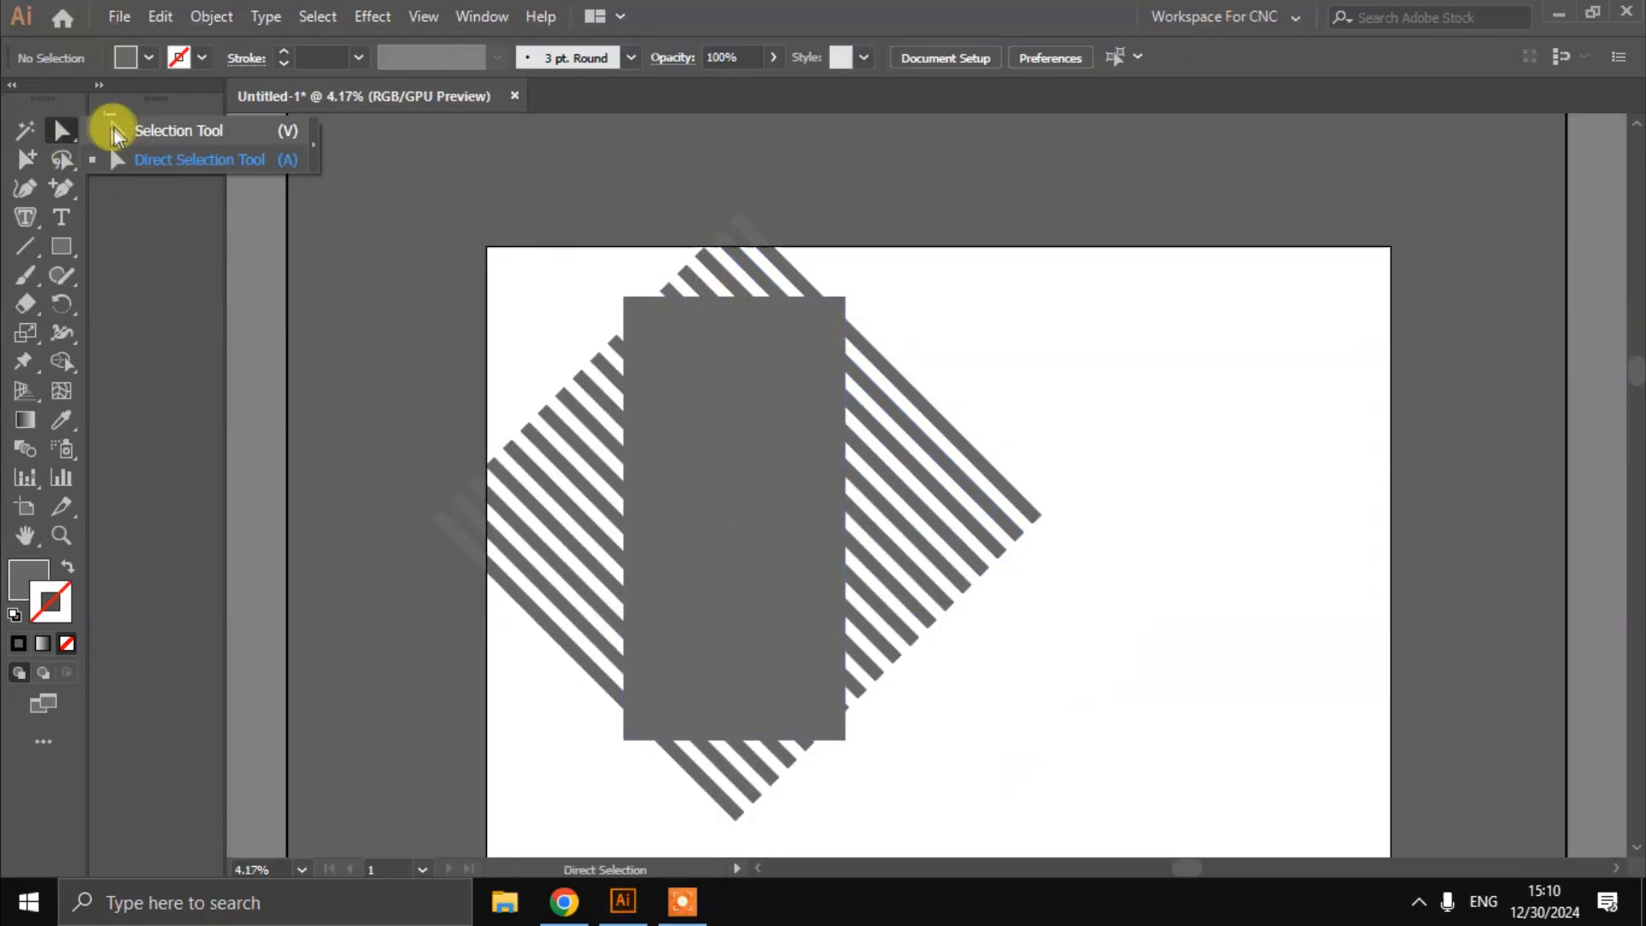
left_click(115, 131)
left_click(798, 349)
scroll(771, 326, "up", 3)
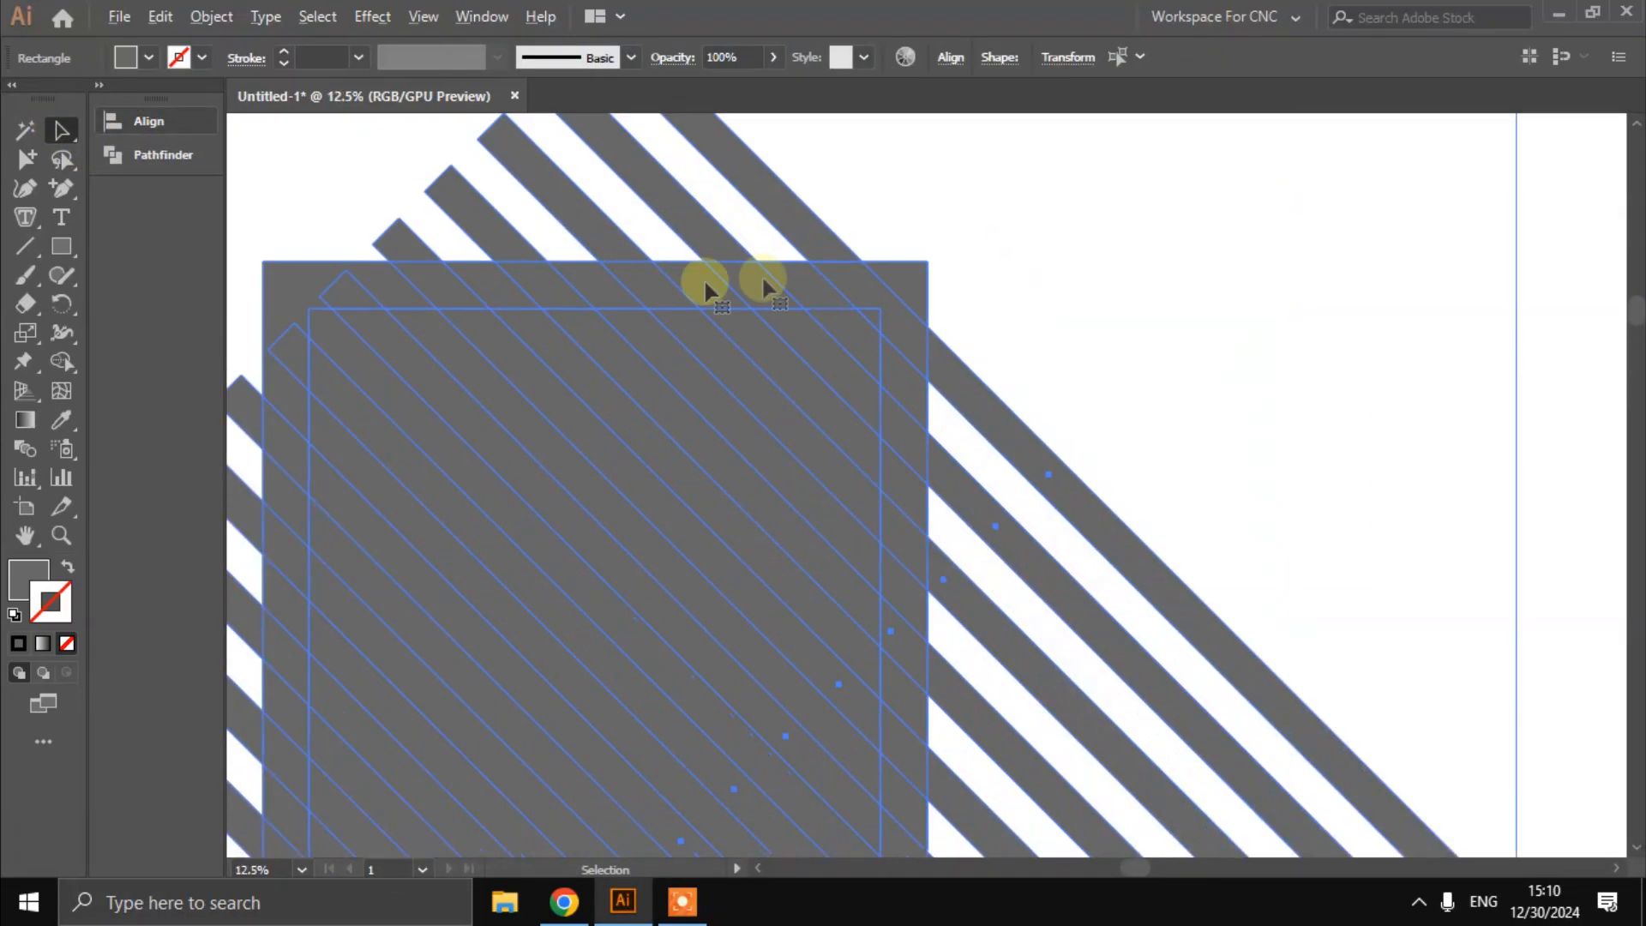
left_click(360, 534)
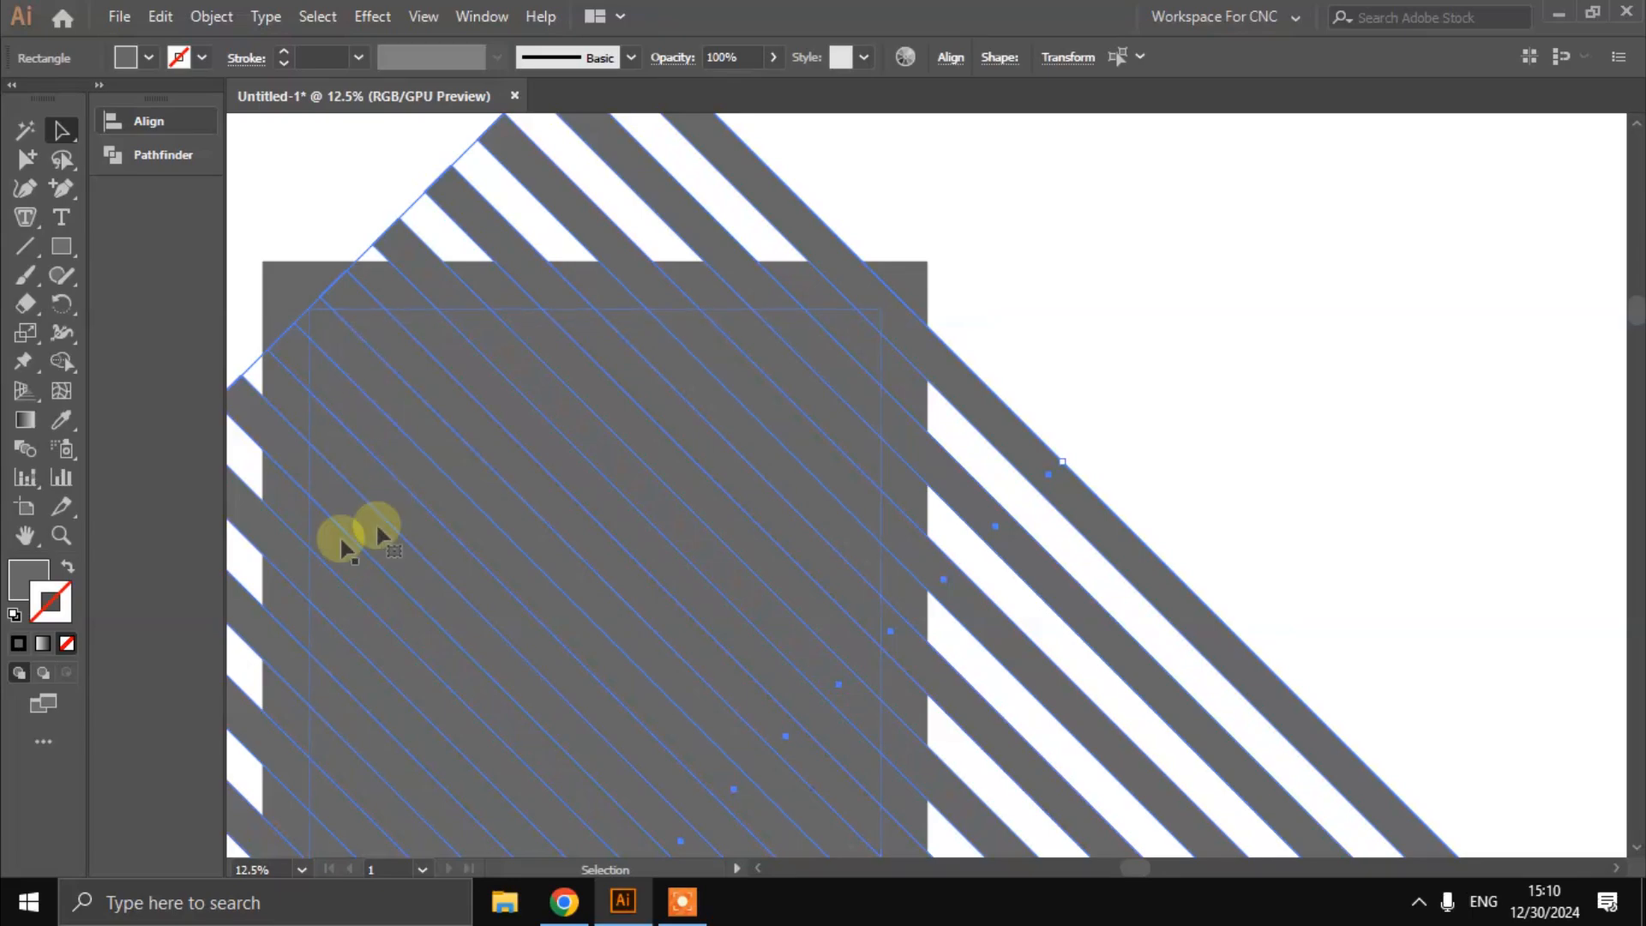
left_click(61, 421)
left_click(270, 170)
scroll(283, 214, "down", 1)
left_click(61, 131)
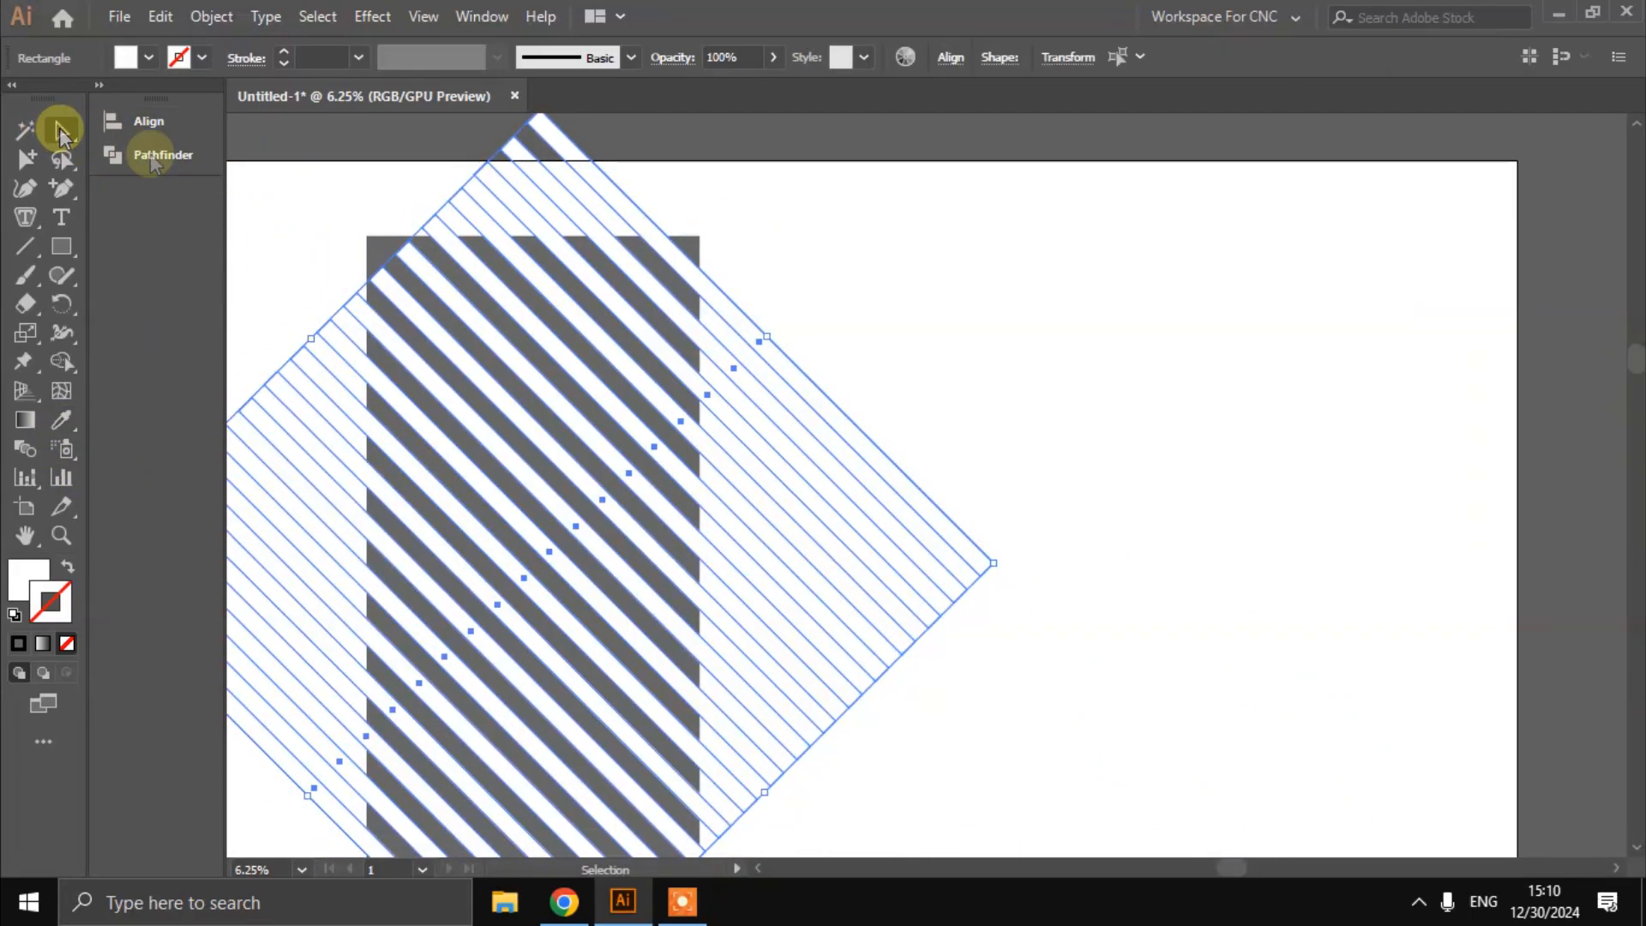
left_click(879, 319)
scroll(887, 330, "down", 1)
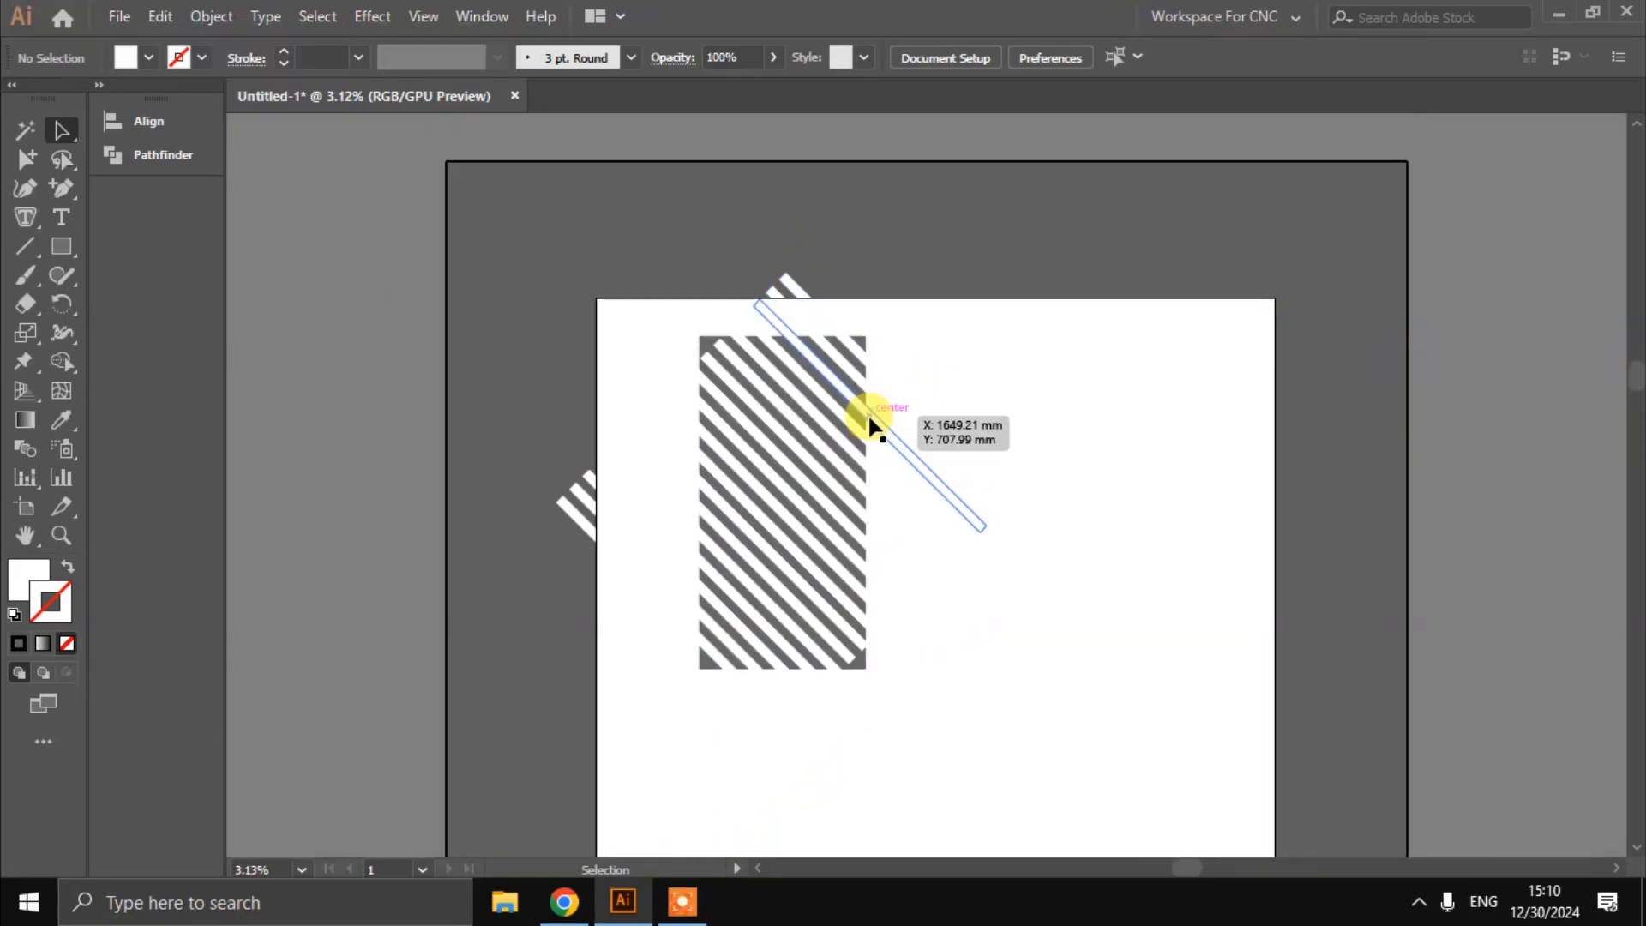
Inspect the white strips over the panel and switch the artwork back to outline display
scroll(867, 413, "up", 1)
scroll(839, 382, "down", 1)
scroll(838, 416, "left", 1)
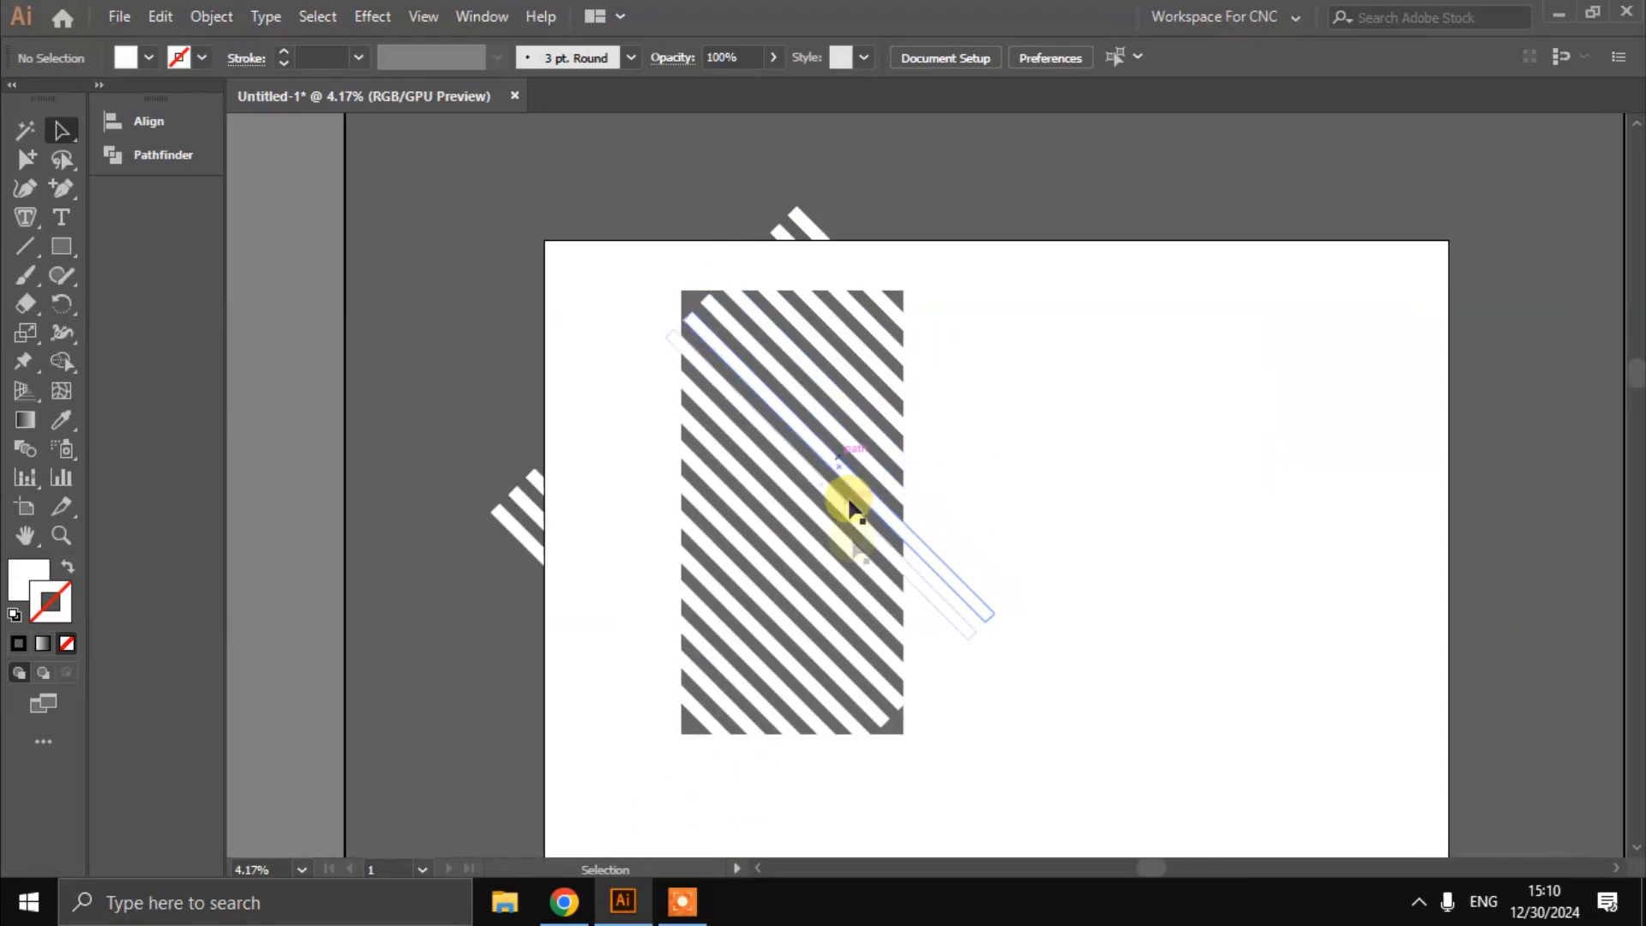
scroll(850, 506, "up", 1)
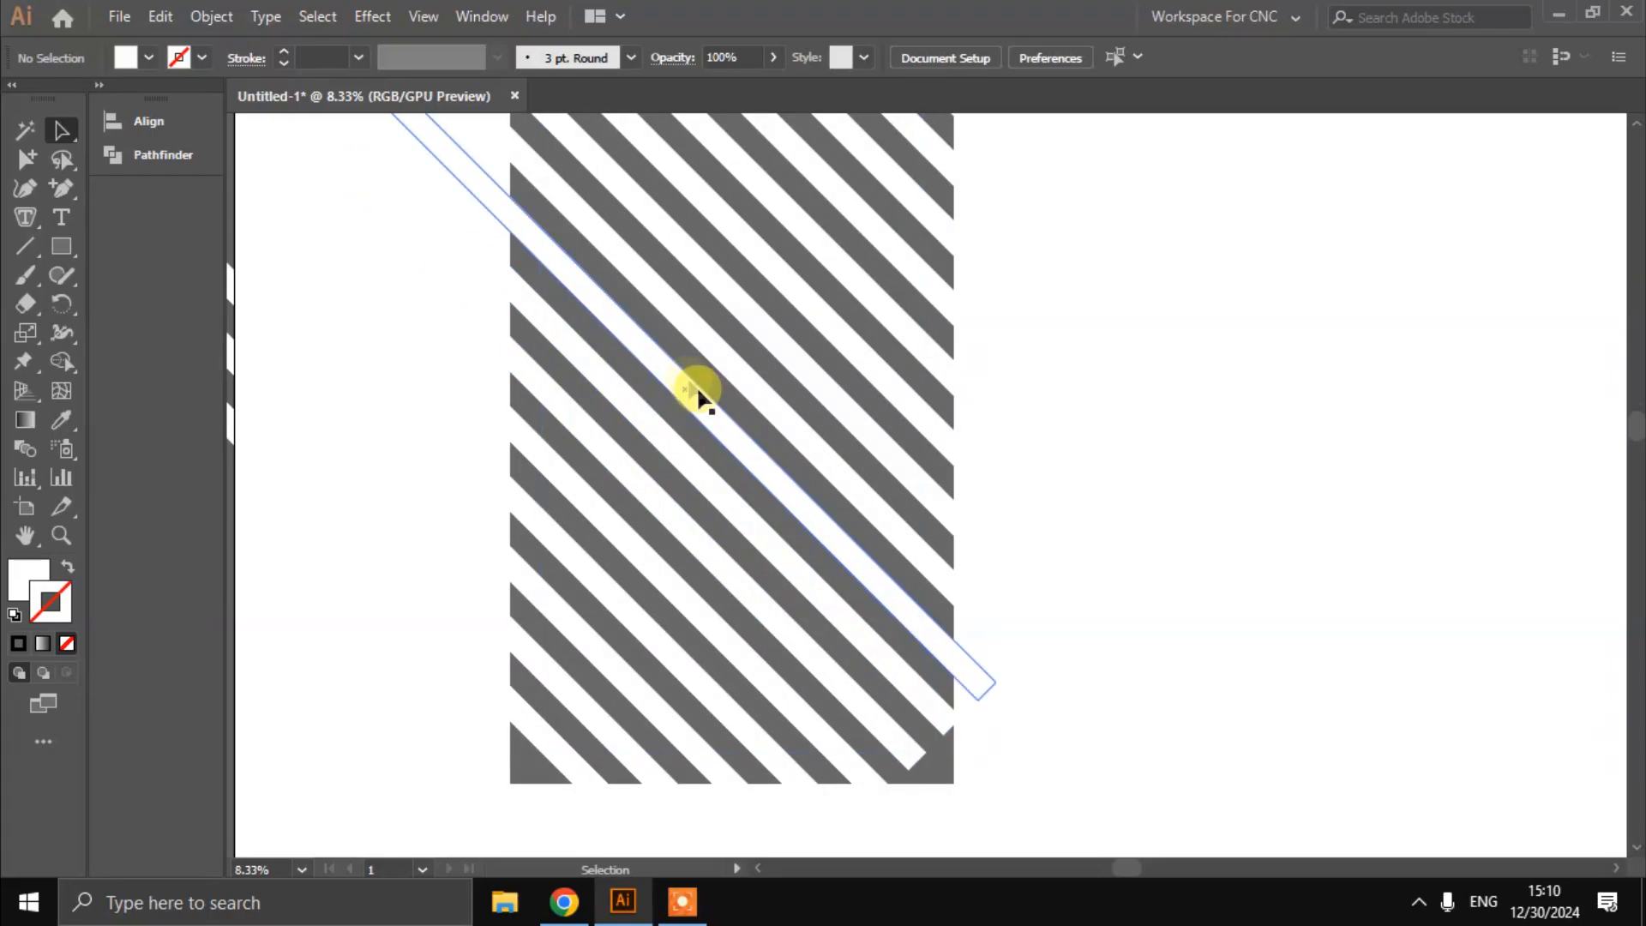
left_click(423, 16)
left_click(531, 36)
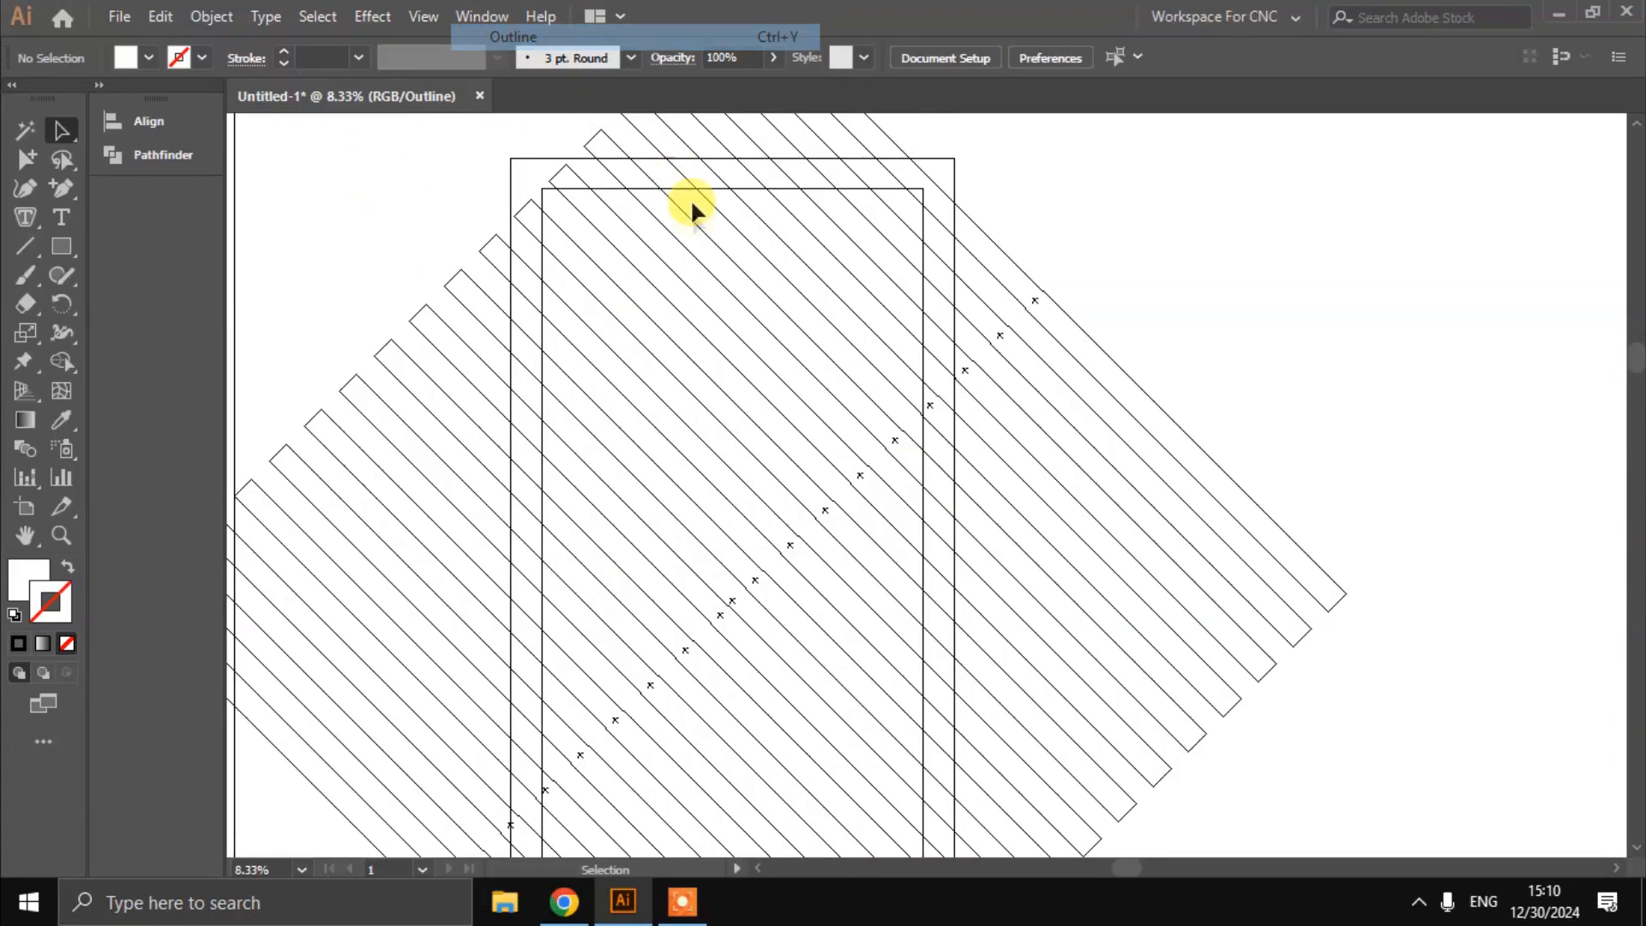
scroll(620, 221, "down", 1)
Select all the diagonal strips together with the inner frame rectangle, leaving the outer rectangle out of the selection
left_click(55, 127)
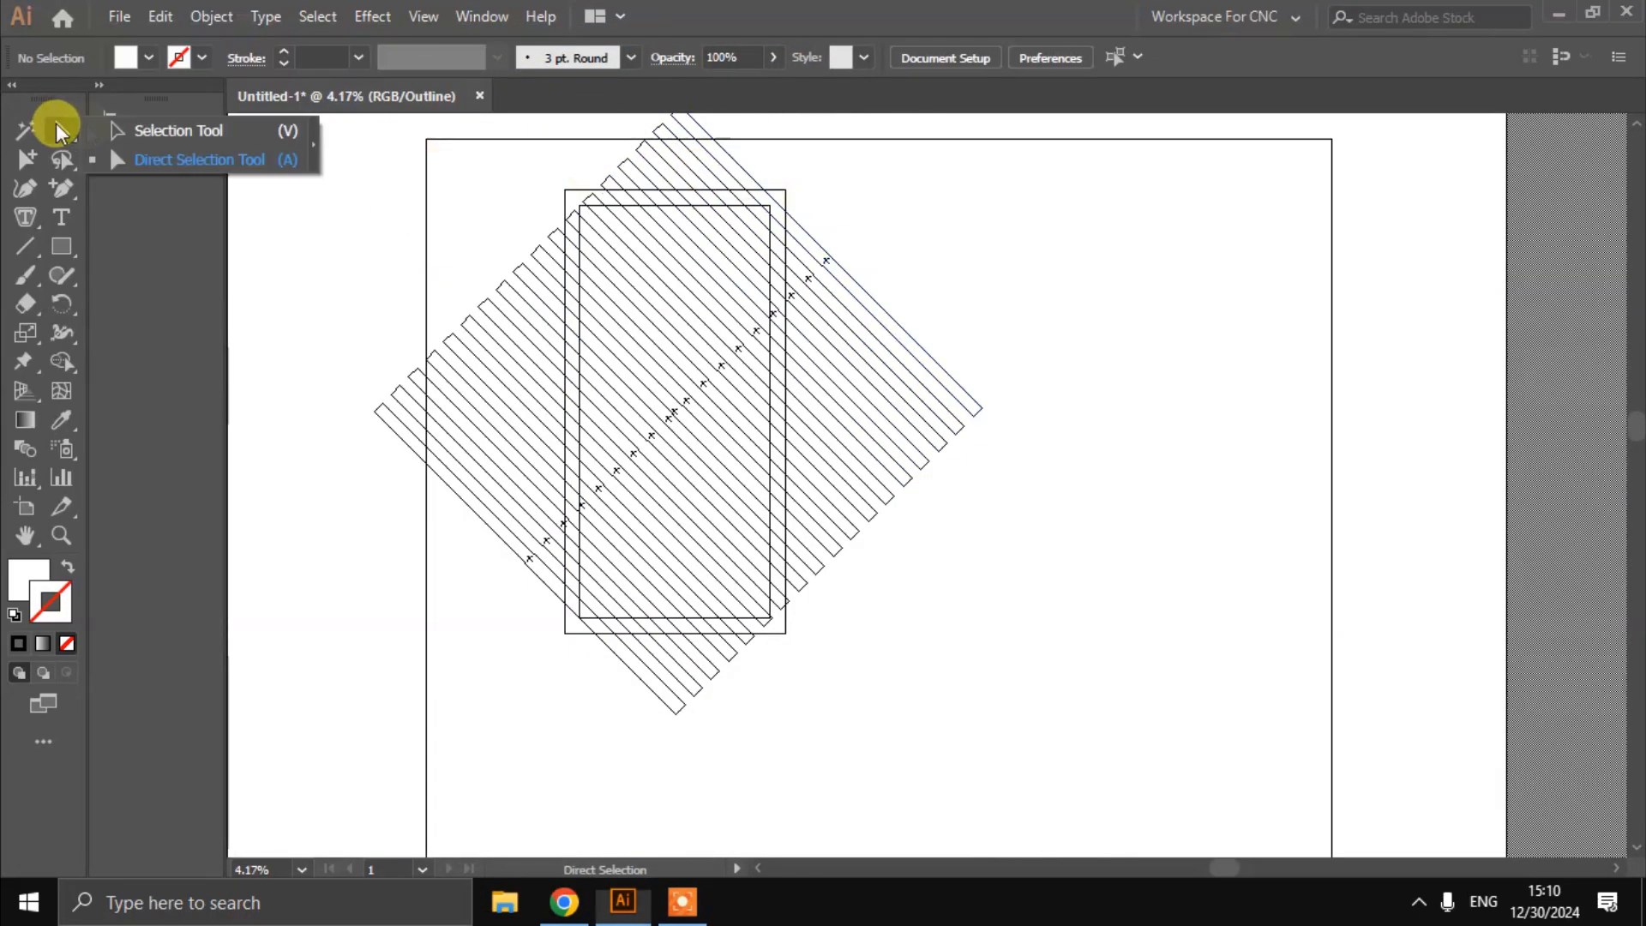
left_click(172, 130)
left_click_drag(948, 121, 310, 806)
scroll(580, 630, "up", 2)
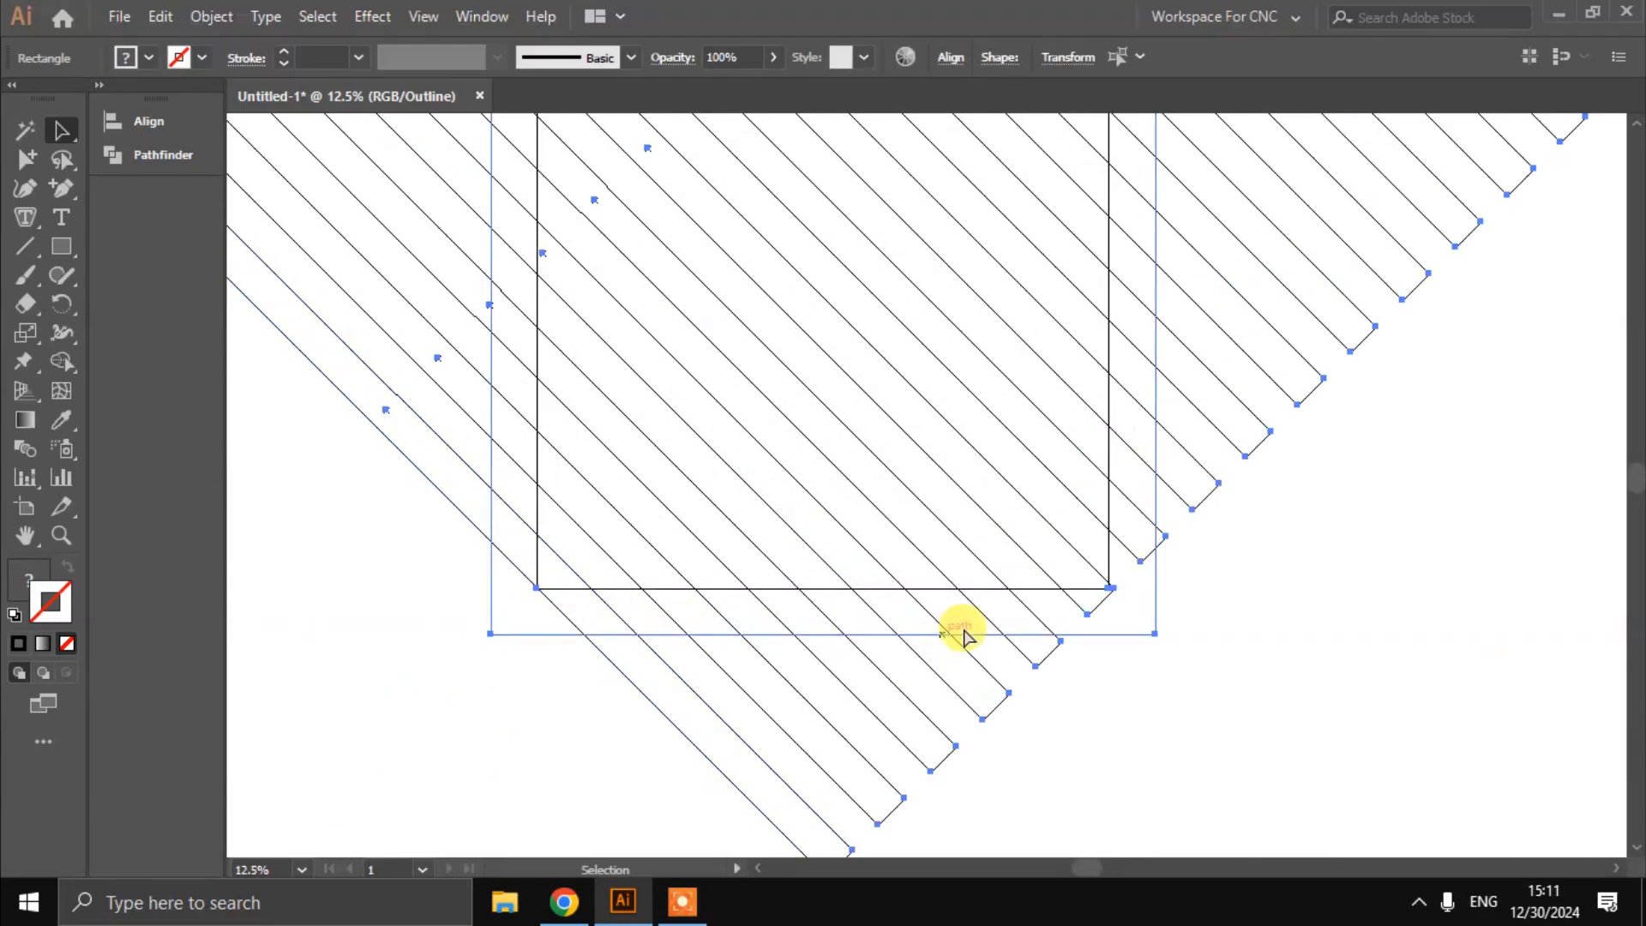
scroll(481, 614, "up", 2)
left_click(496, 559, "shift")
scroll(593, 610, "down", 1)
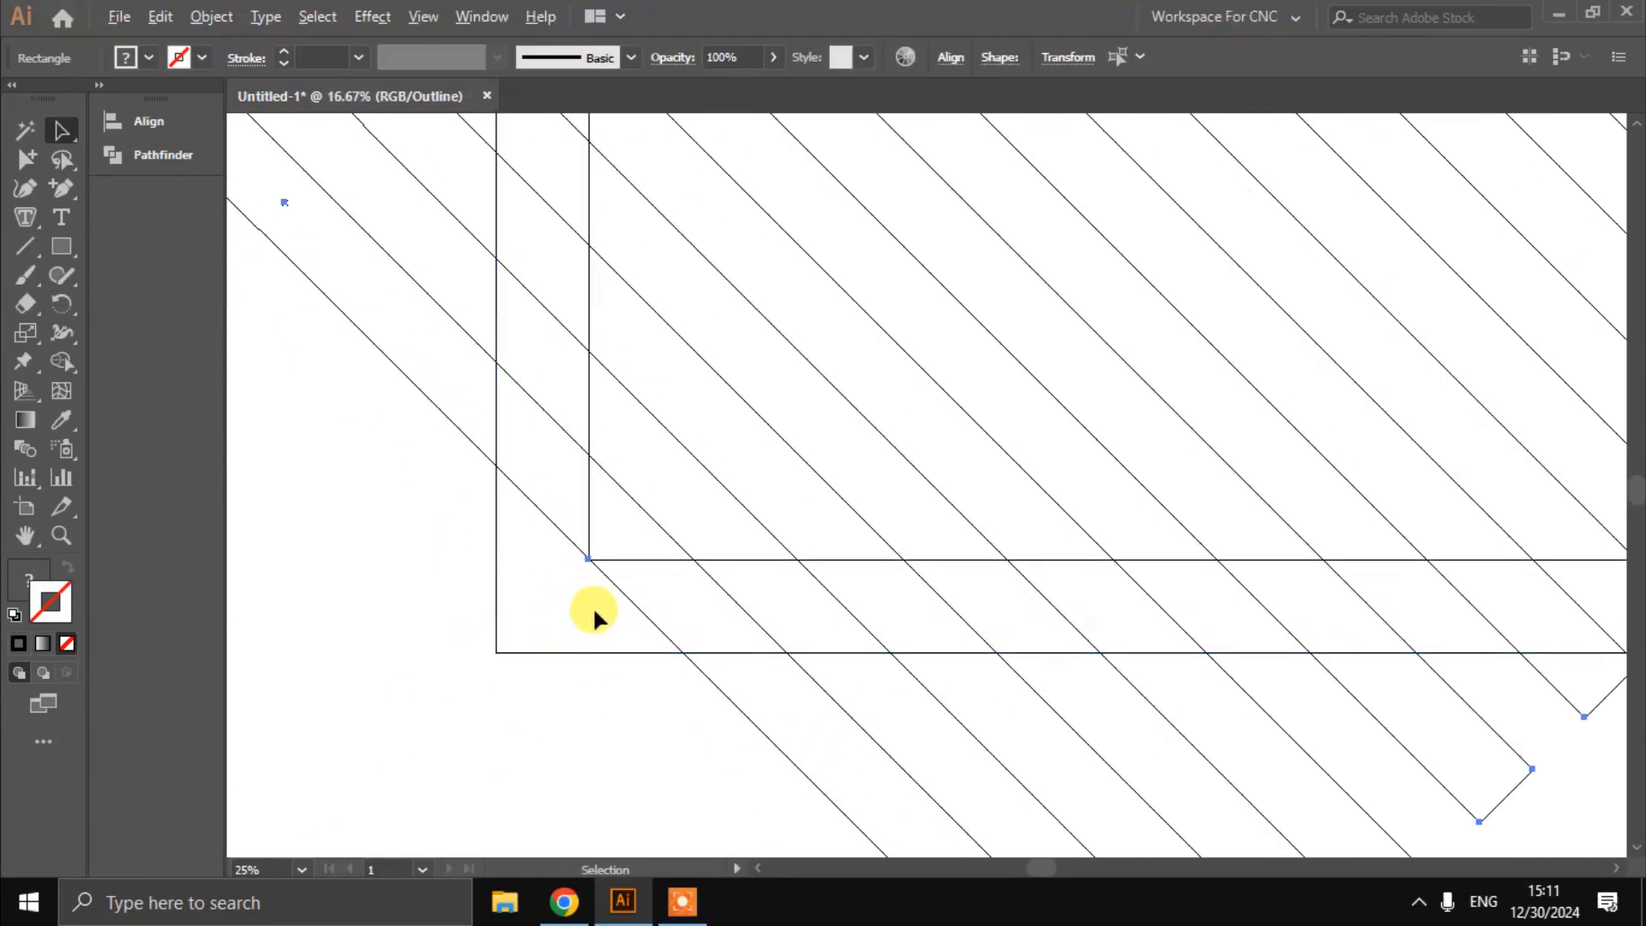
scroll(600, 593, "down", 3)
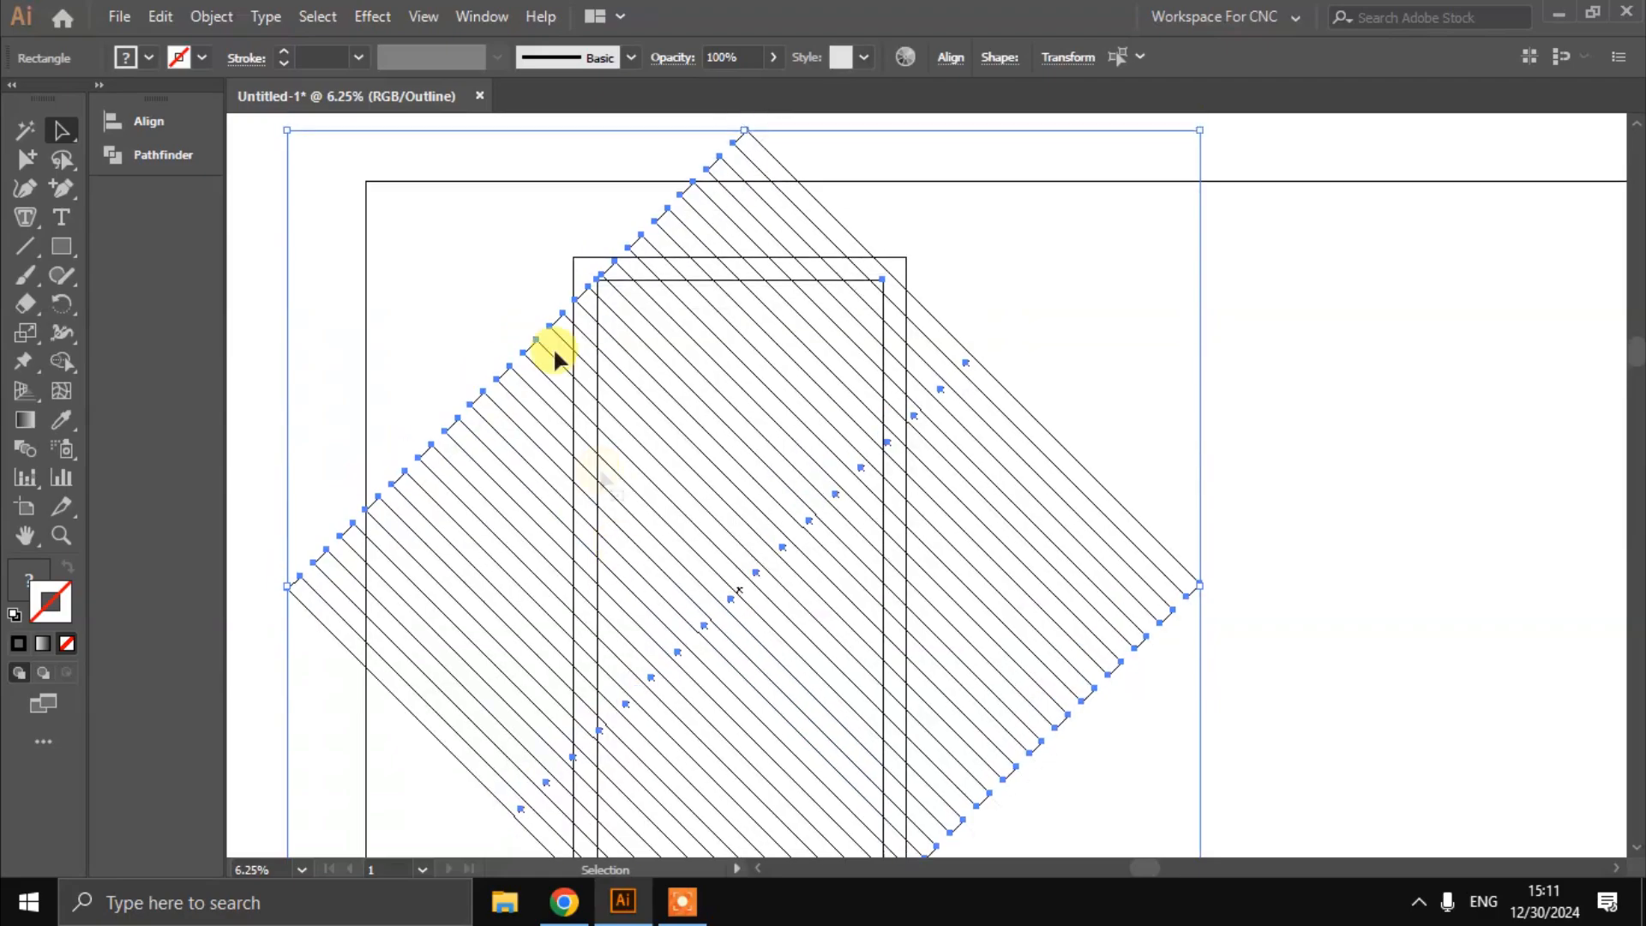
Divide the selected strips and inner rectangle with Pathfinder, keeping the outer rectangle out, and clear the selection
left_click(427, 20)
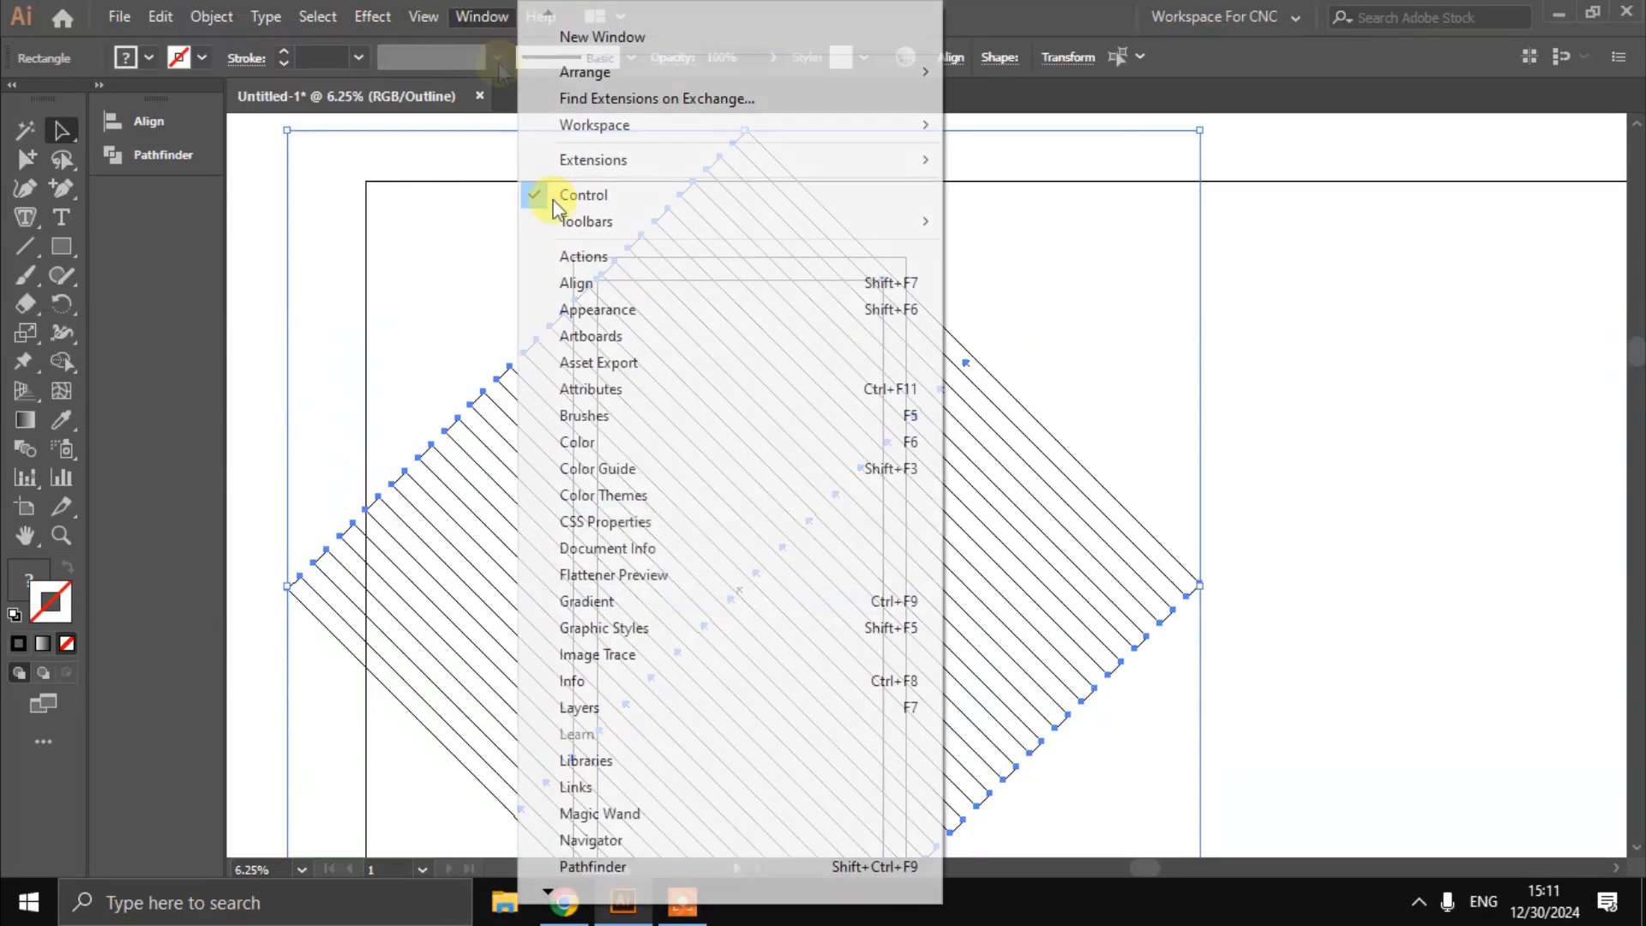
left_click(622, 854)
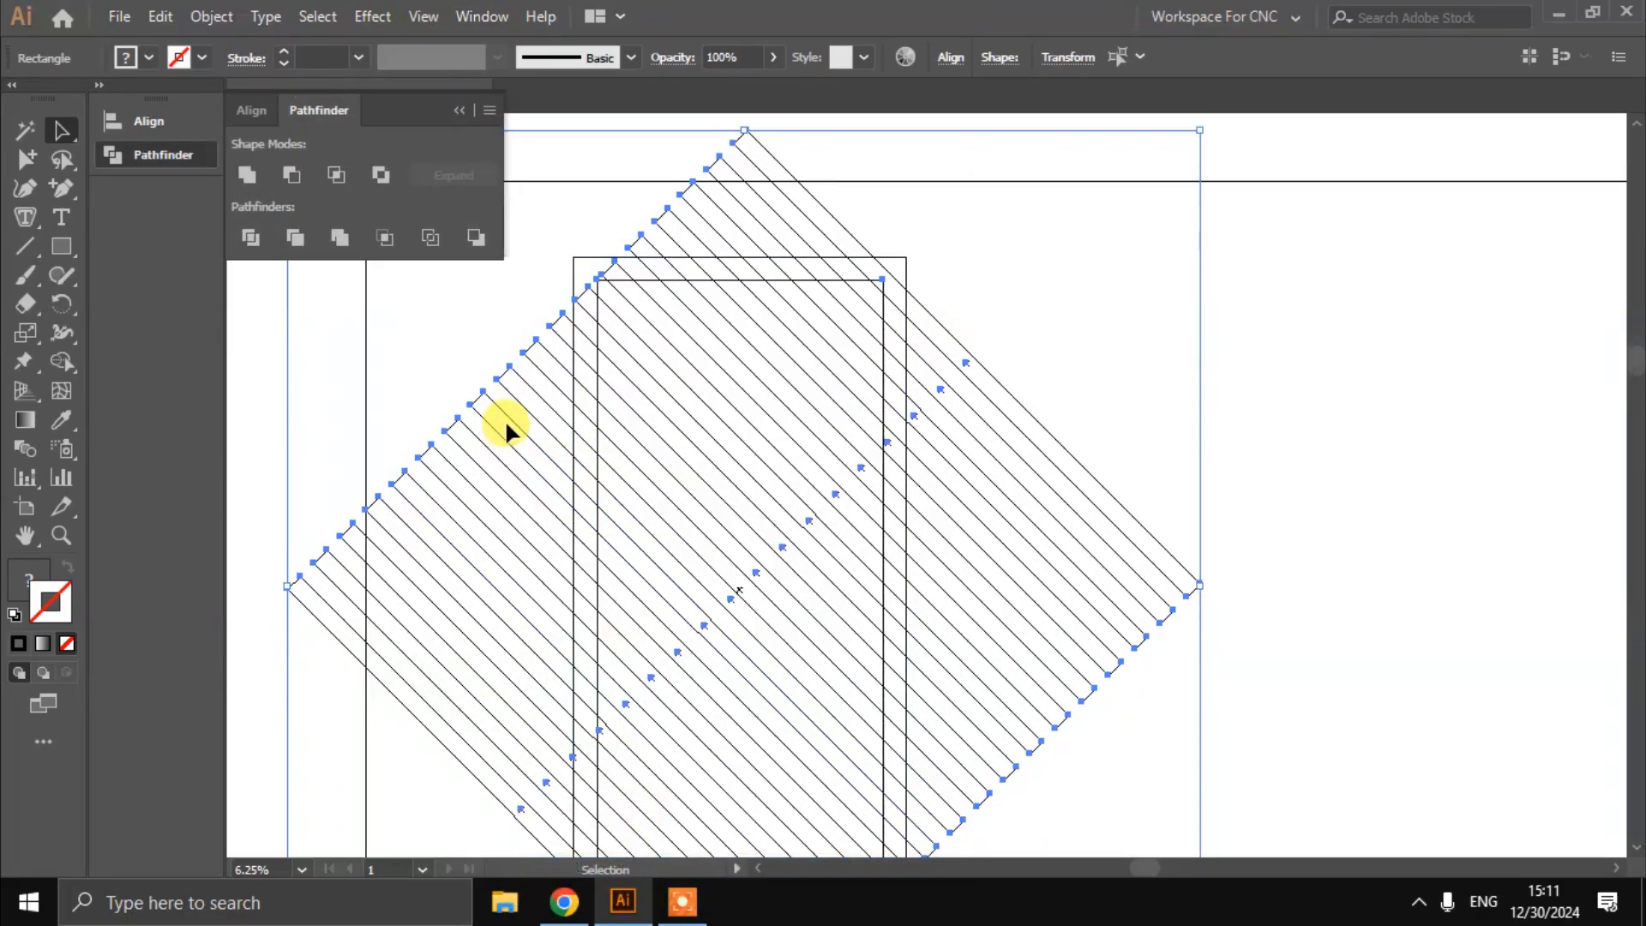
scroll(506, 419, "down", 2)
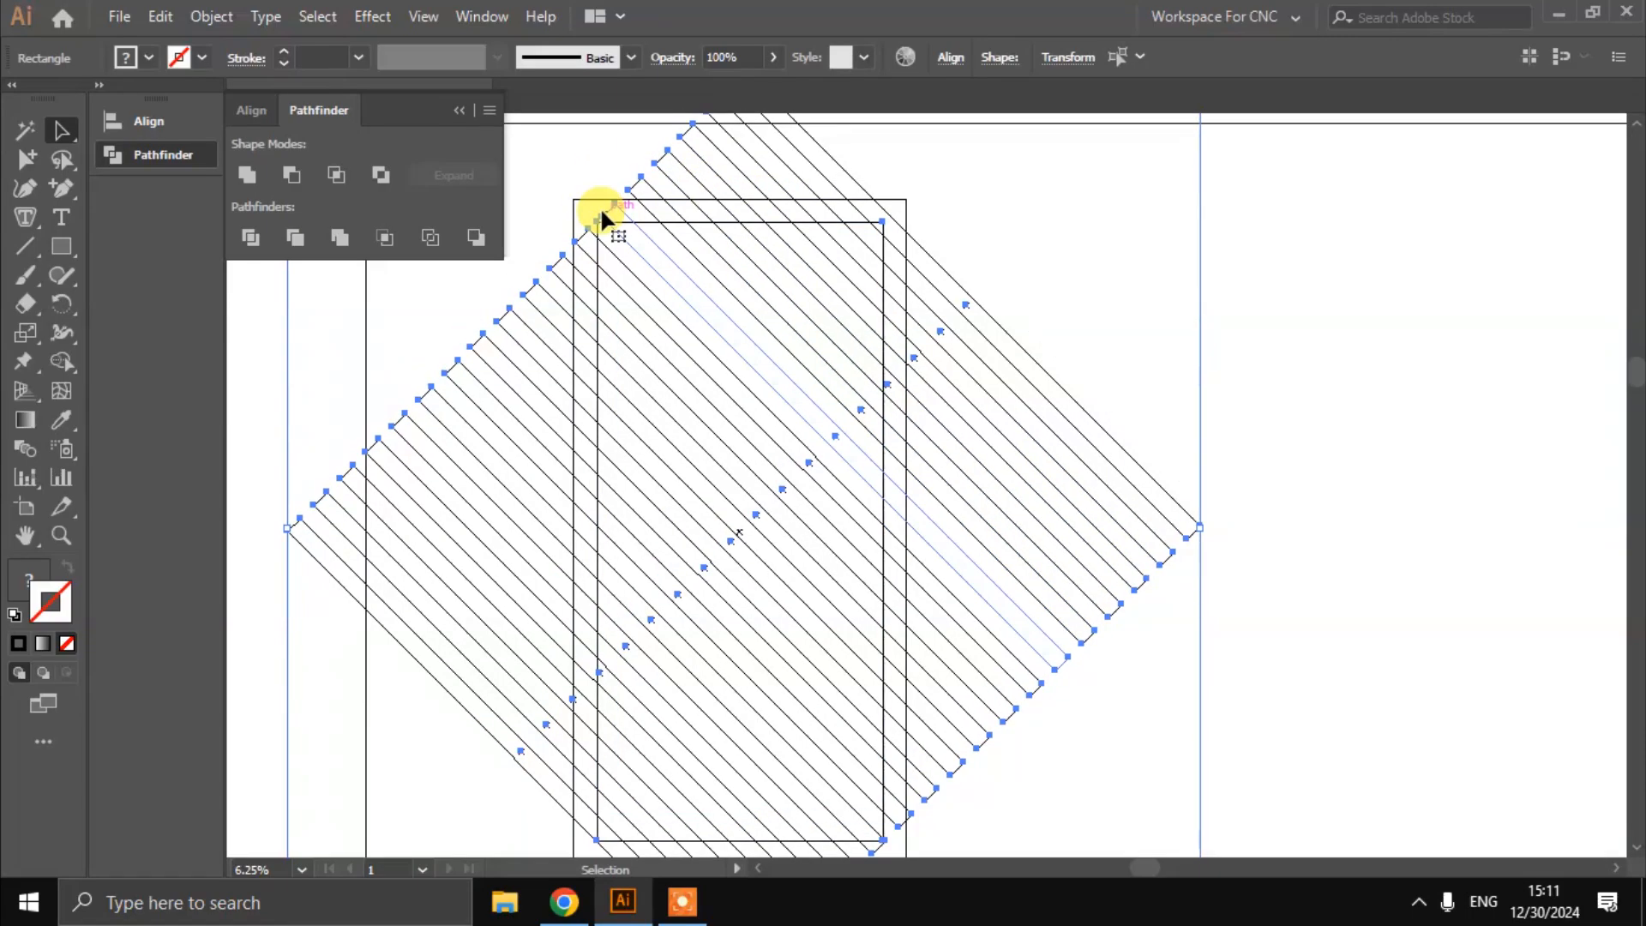
scroll(600, 207, "up", 4)
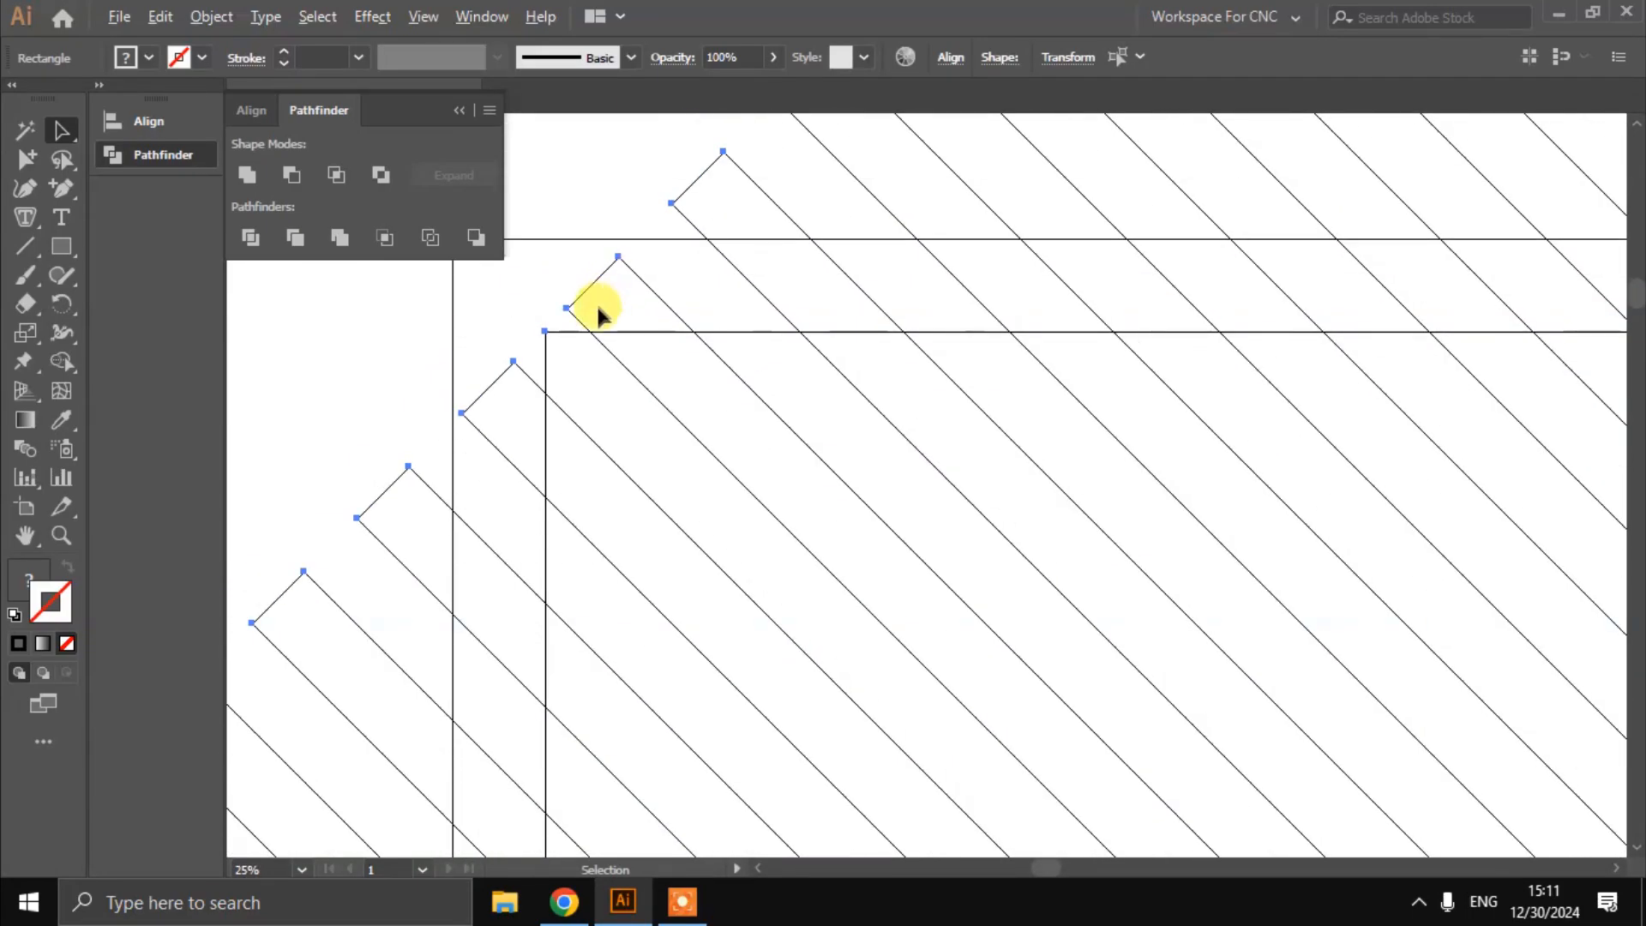
scroll(600, 300, "up", 2)
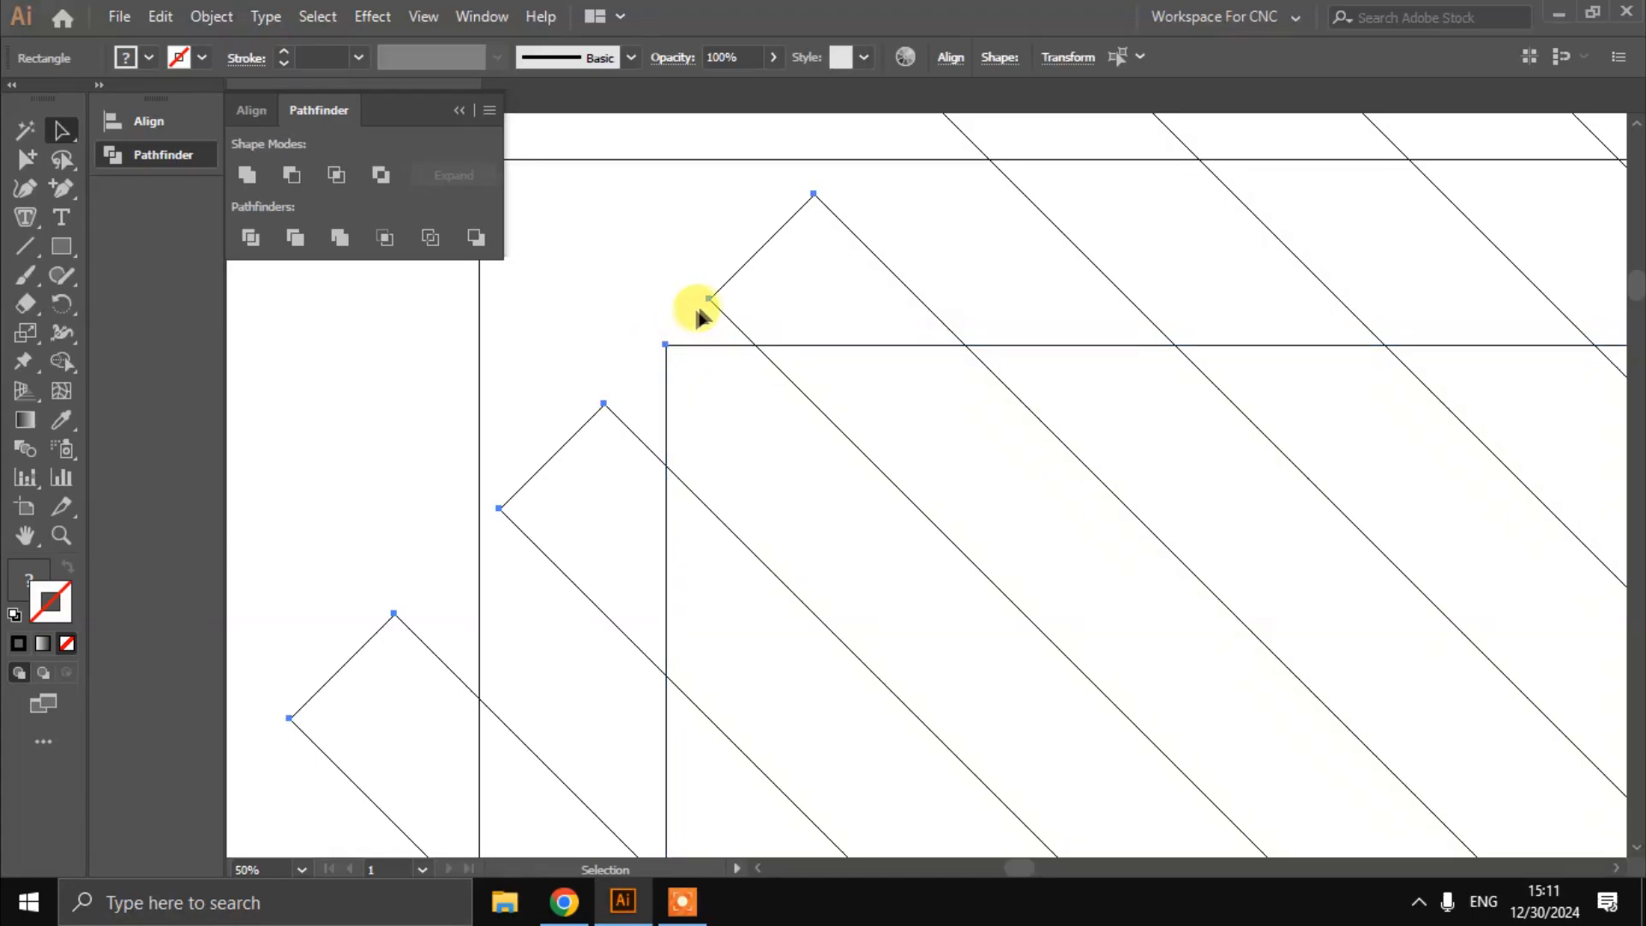
scroll(737, 296, "down", 3)
scroll(643, 231, "up", 3)
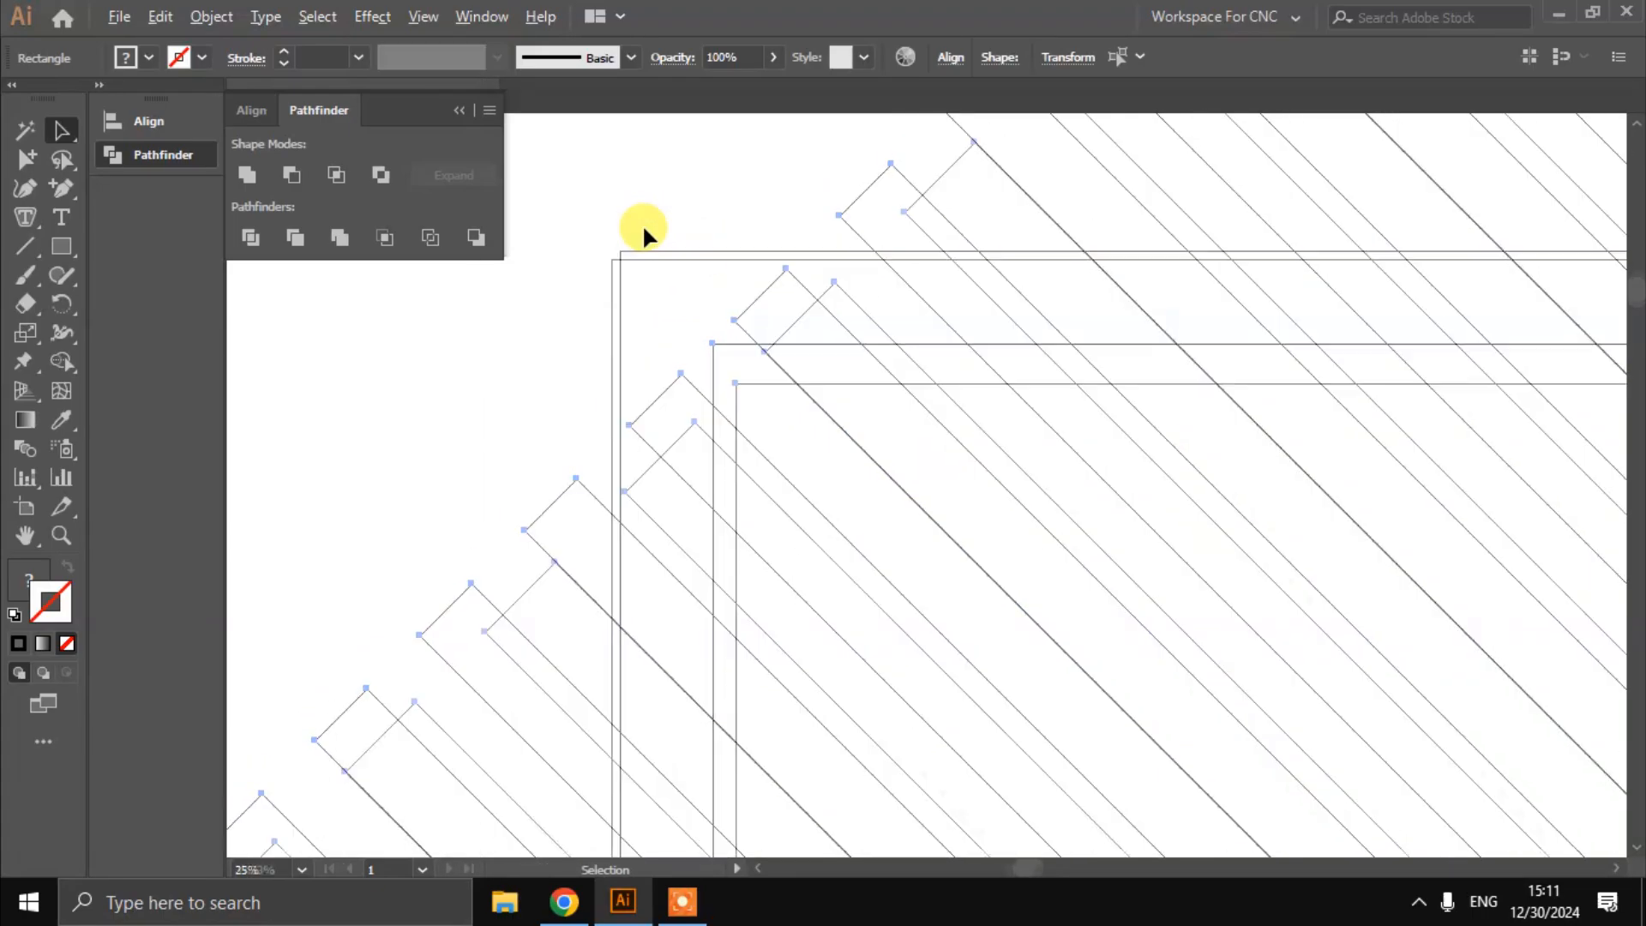
left_click(636, 276, "shift")
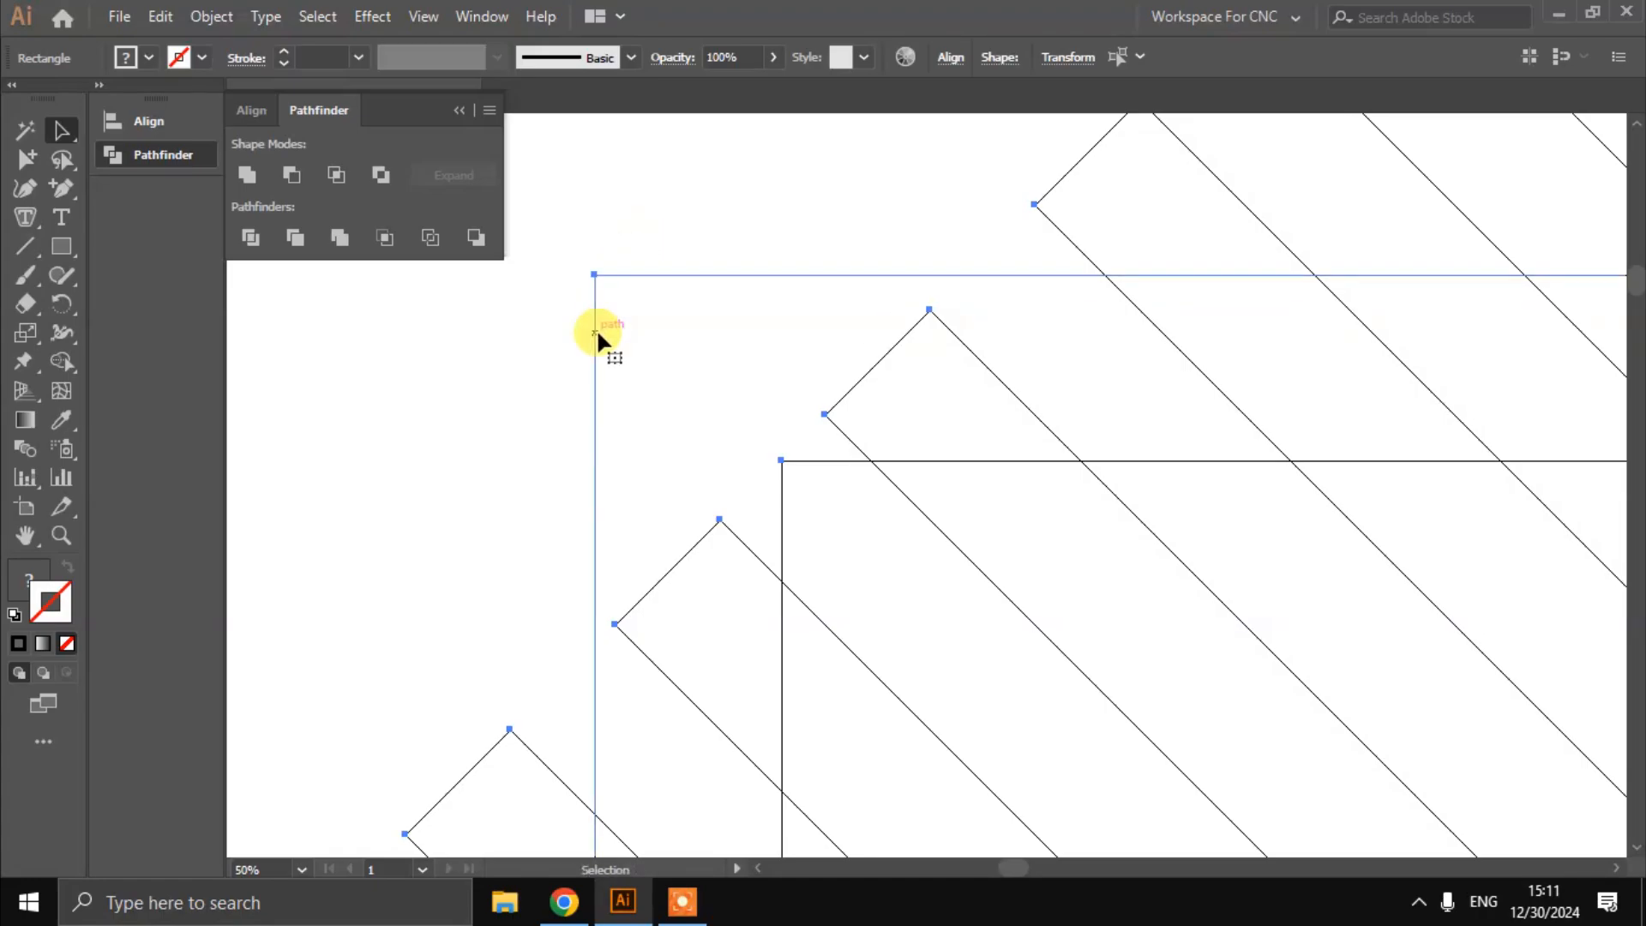
scroll(610, 323, "down", 4)
scroll(528, 456, "down", 2)
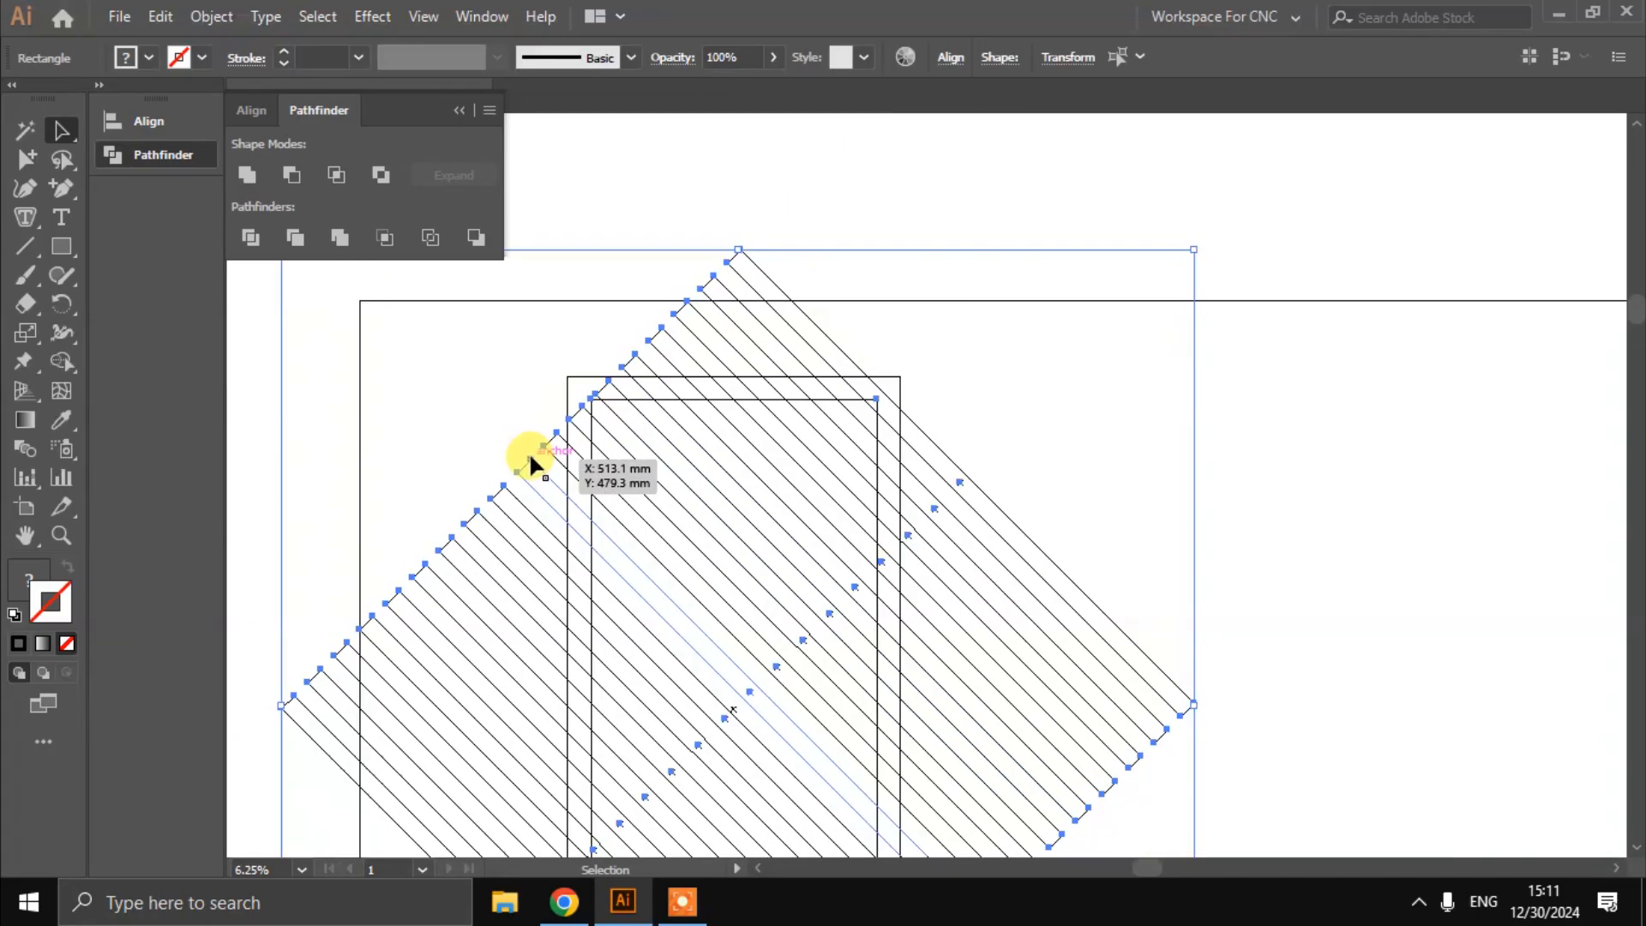
scroll(528, 456, "down", 2)
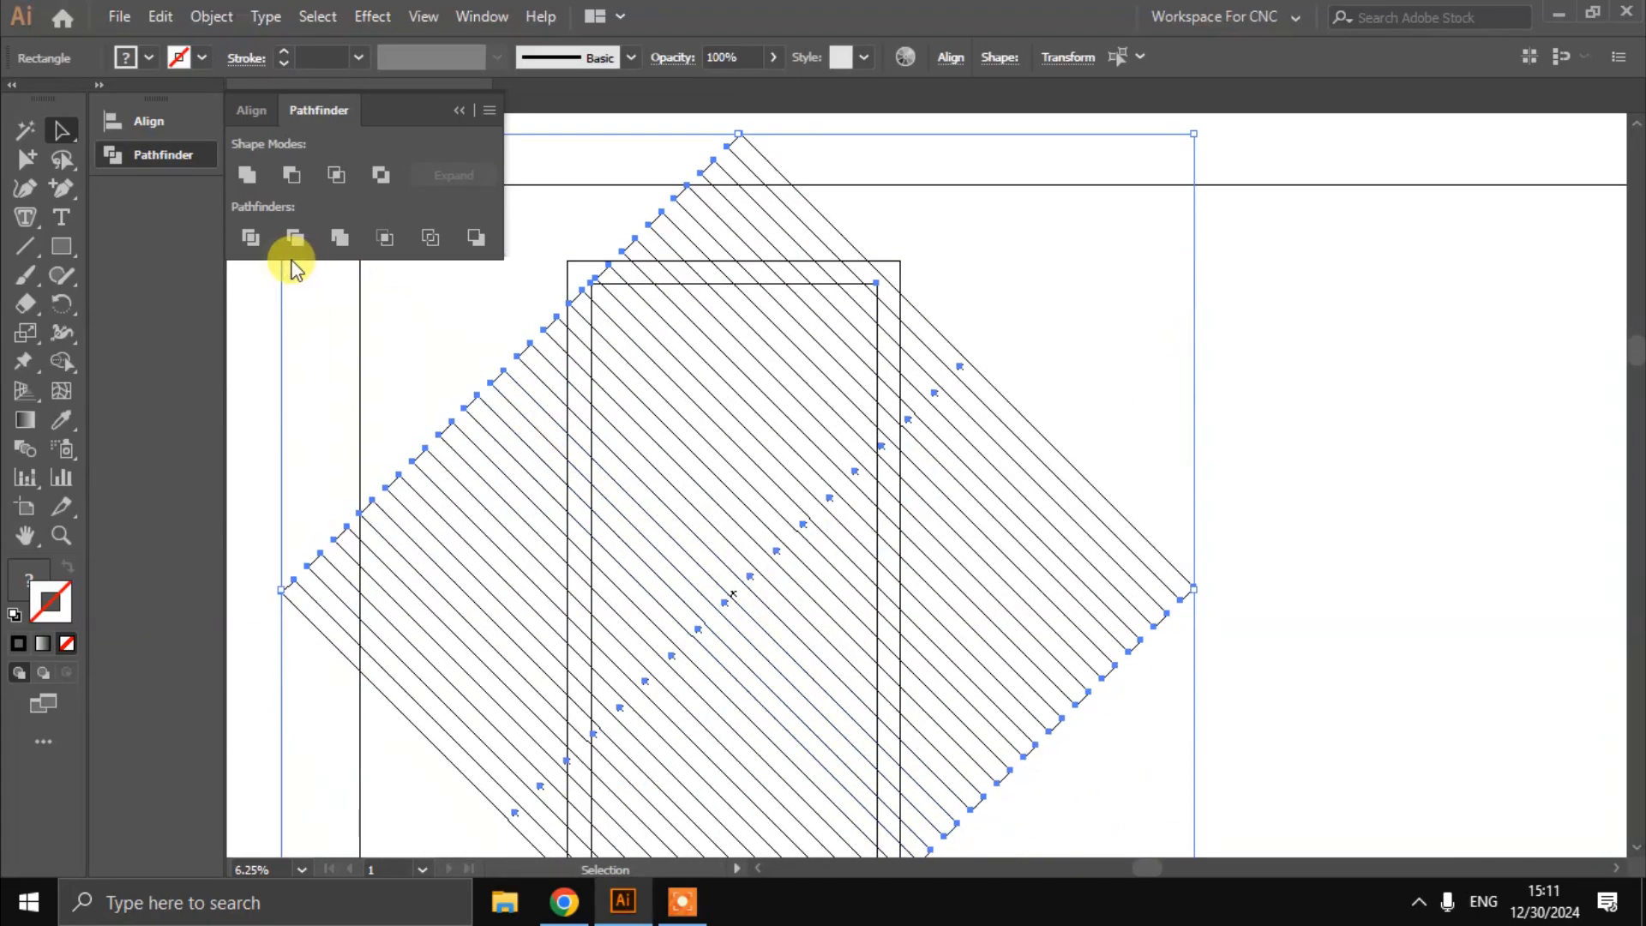
left_click(251, 244)
left_click(1054, 300)
Delete the cut-off strip pieces that extend beyond the panel on its right, left, lower and upper sides
scroll(1050, 304, "down", 1)
left_click_drag(1051, 256, 797, 712)
key("Delete")
scroll(480, 480, "up", 1)
left_click_drag(430, 344, 556, 786)
key("Delete")
scroll(857, 806, "down", 1)
left_click_drag(609, 724, 606, 720)
key("Delete")
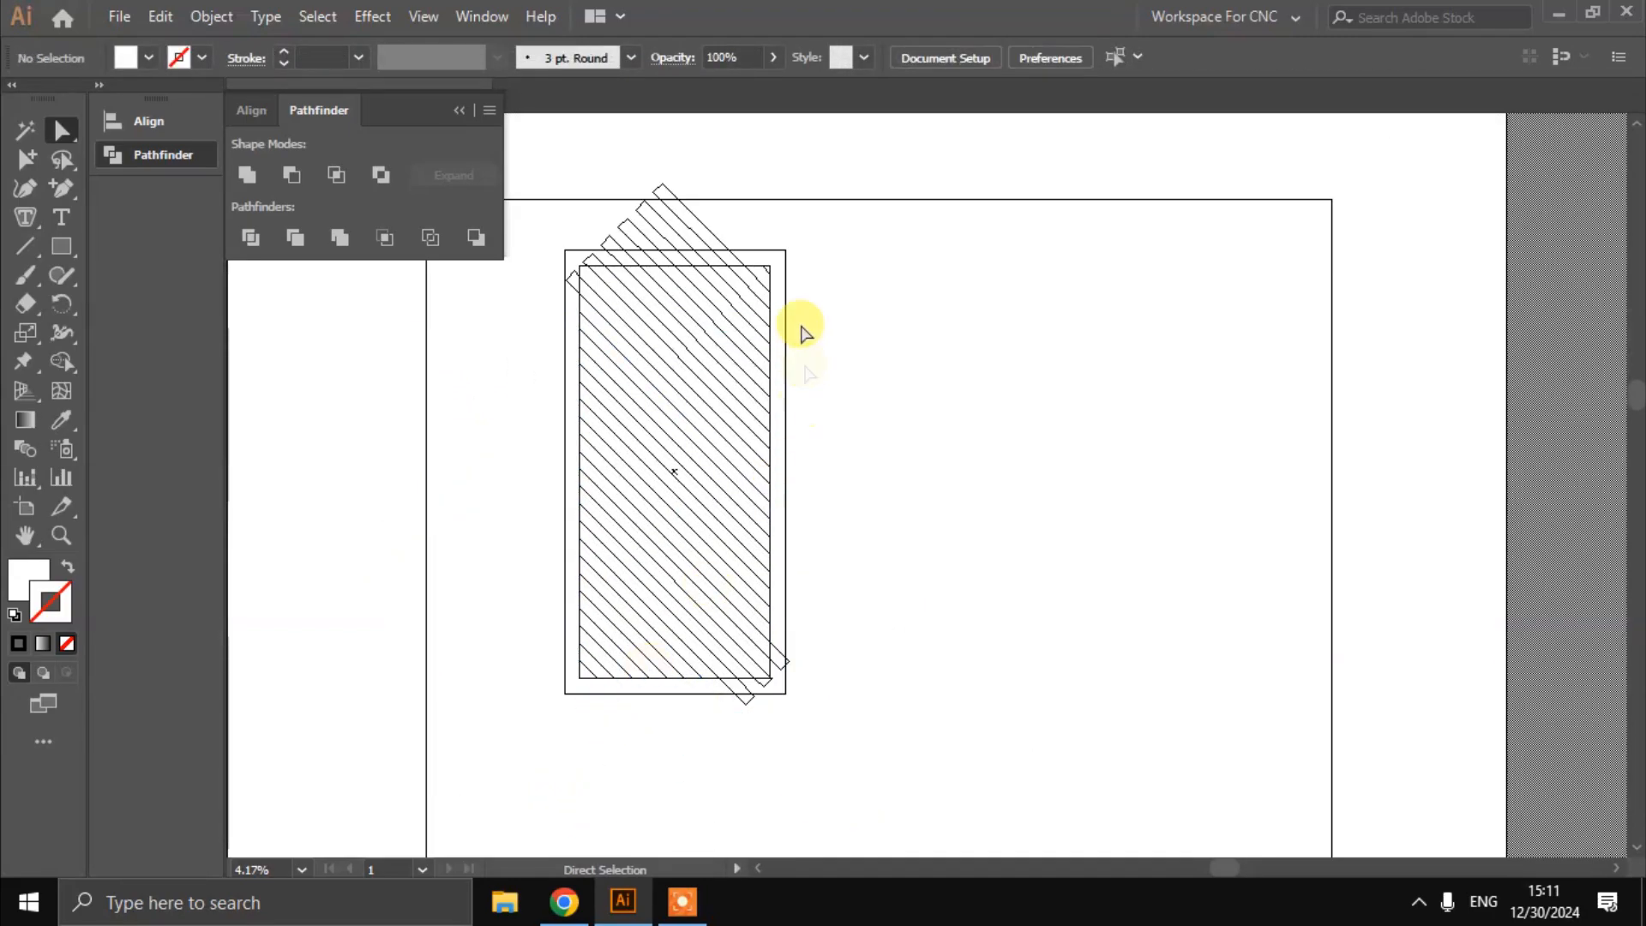
left_click_drag(581, 251, 592, 251)
key("Delete")
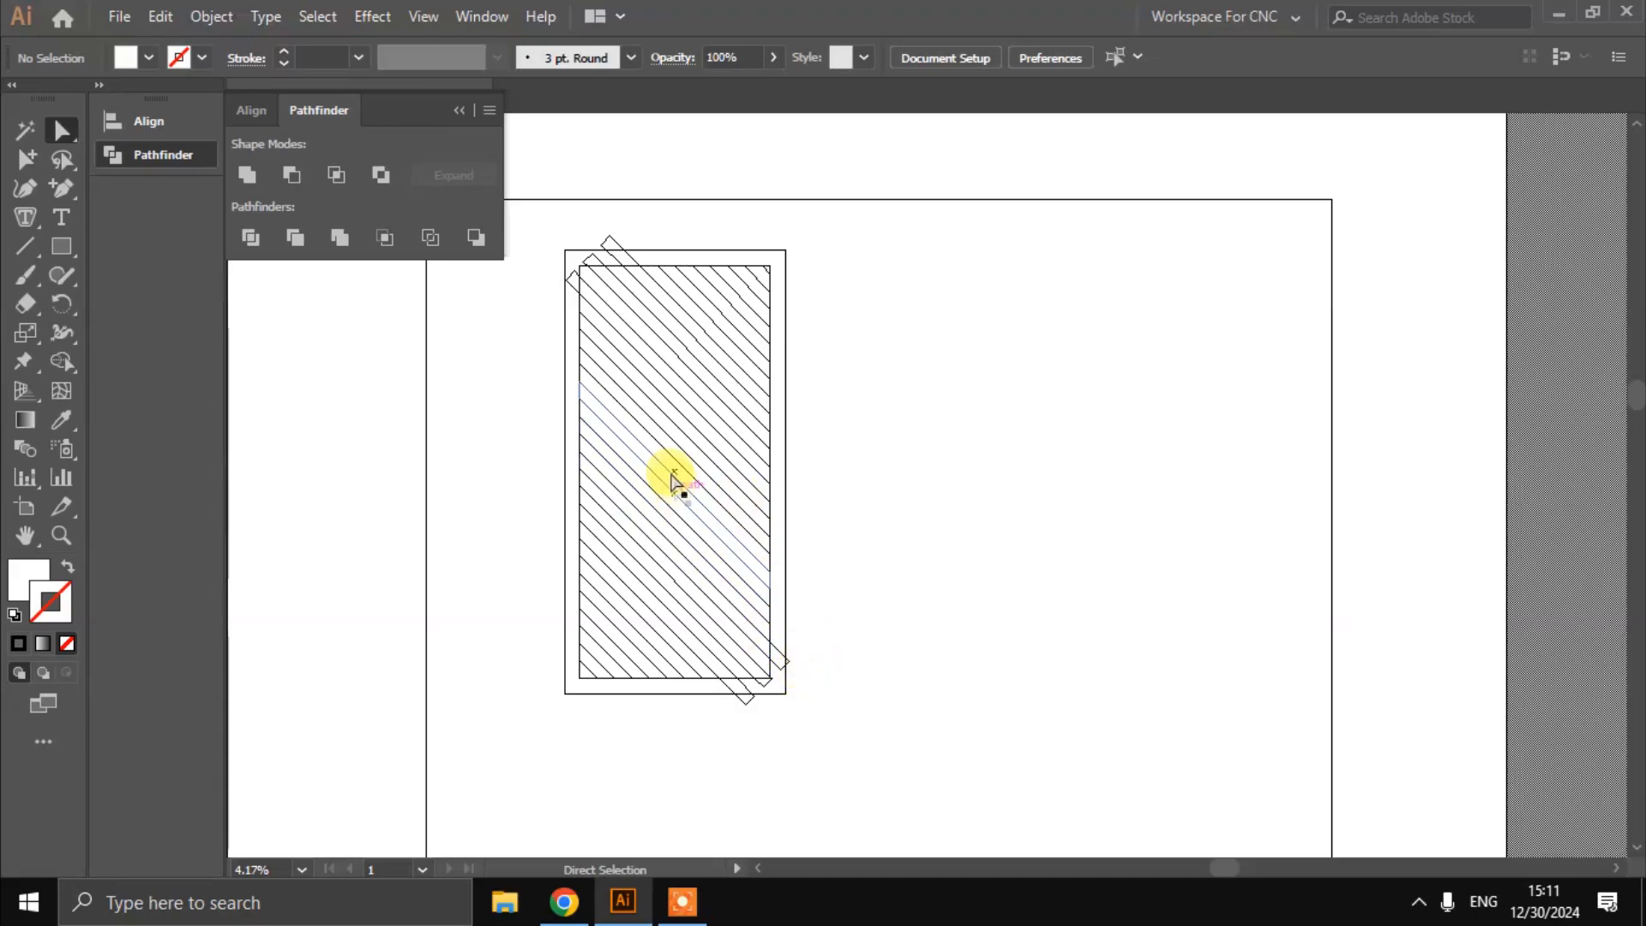
Delete the leftover strip ends that overlap the frame border at the panel's upper-left corner
scroll(673, 476, "up", 1)
scroll(583, 329, "up", 5)
left_click_drag(547, 377, 520, 451)
key("Delete")
key("Delete")
left_click(665, 312)
key("Delete")
key("Delete")
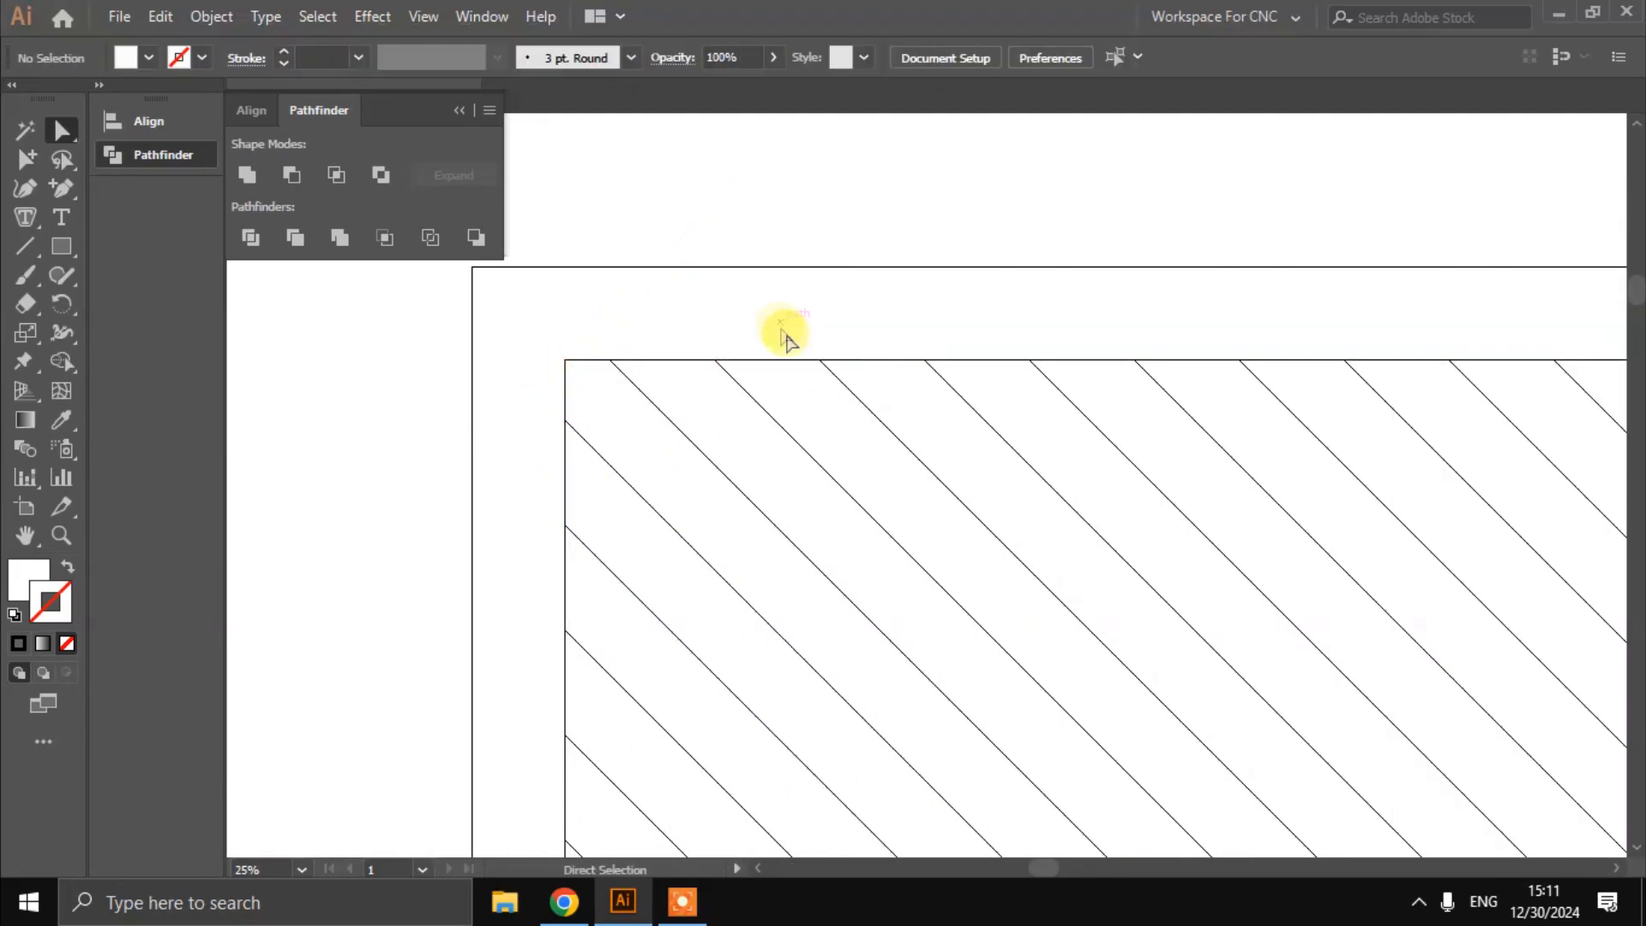
Delete the leftover strip ends that overlap the frame border at the panel's lower-right corner
scroll(896, 448, "down", 3)
scroll(966, 481, "up", 2)
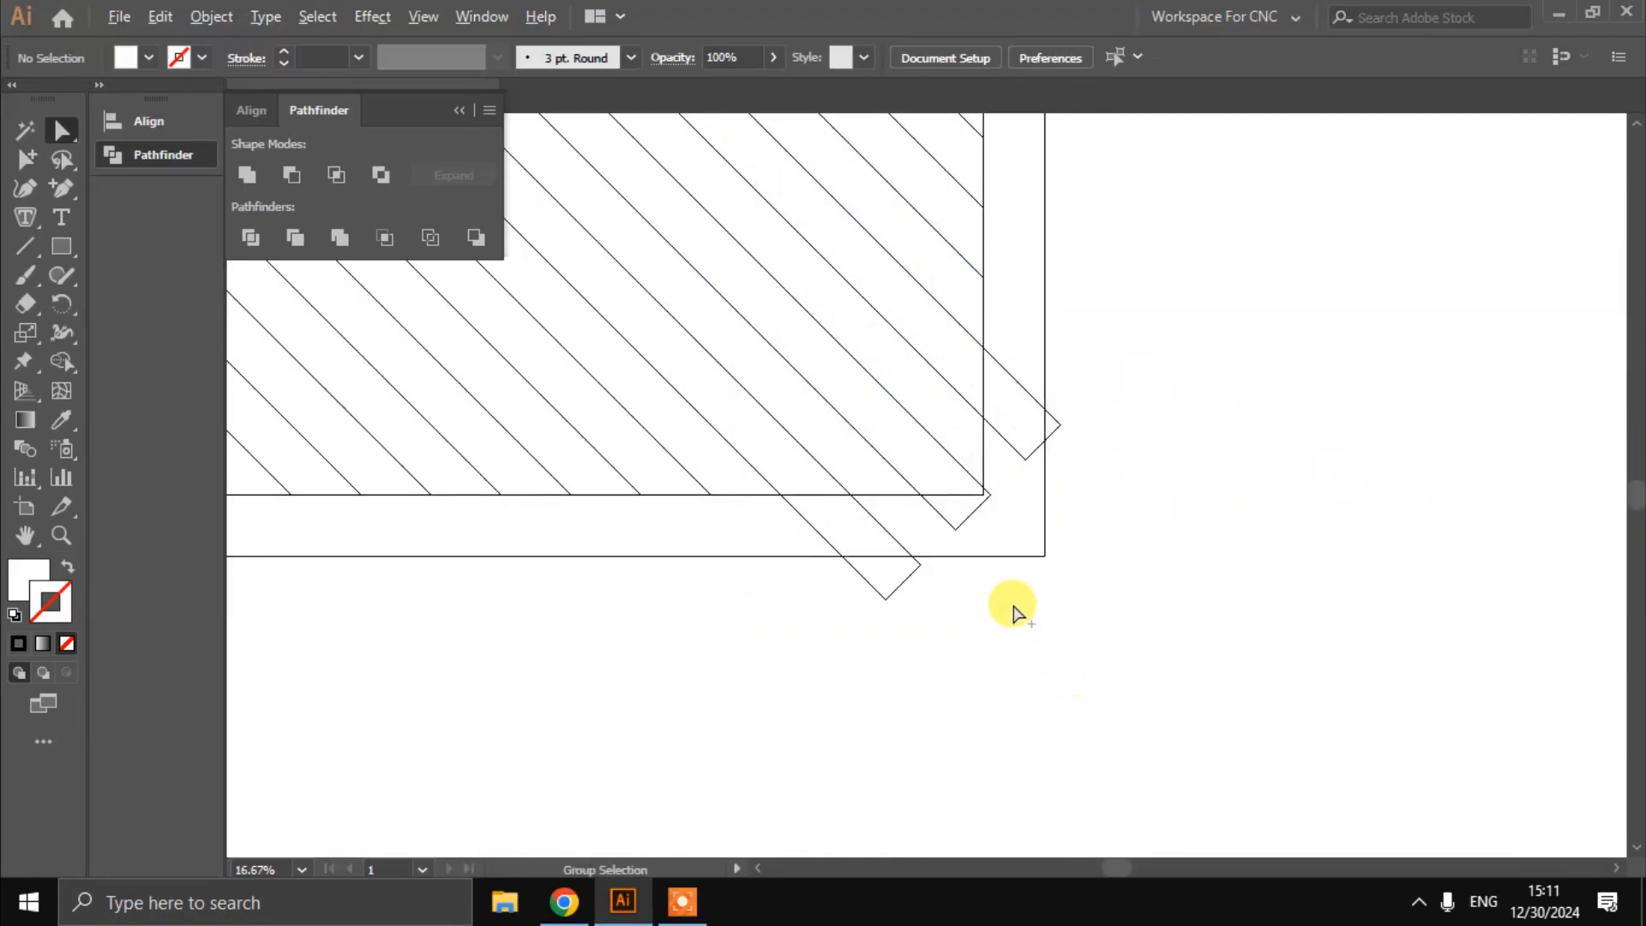
left_click_drag(802, 552, 799, 554)
key("Delete")
key("Delete")
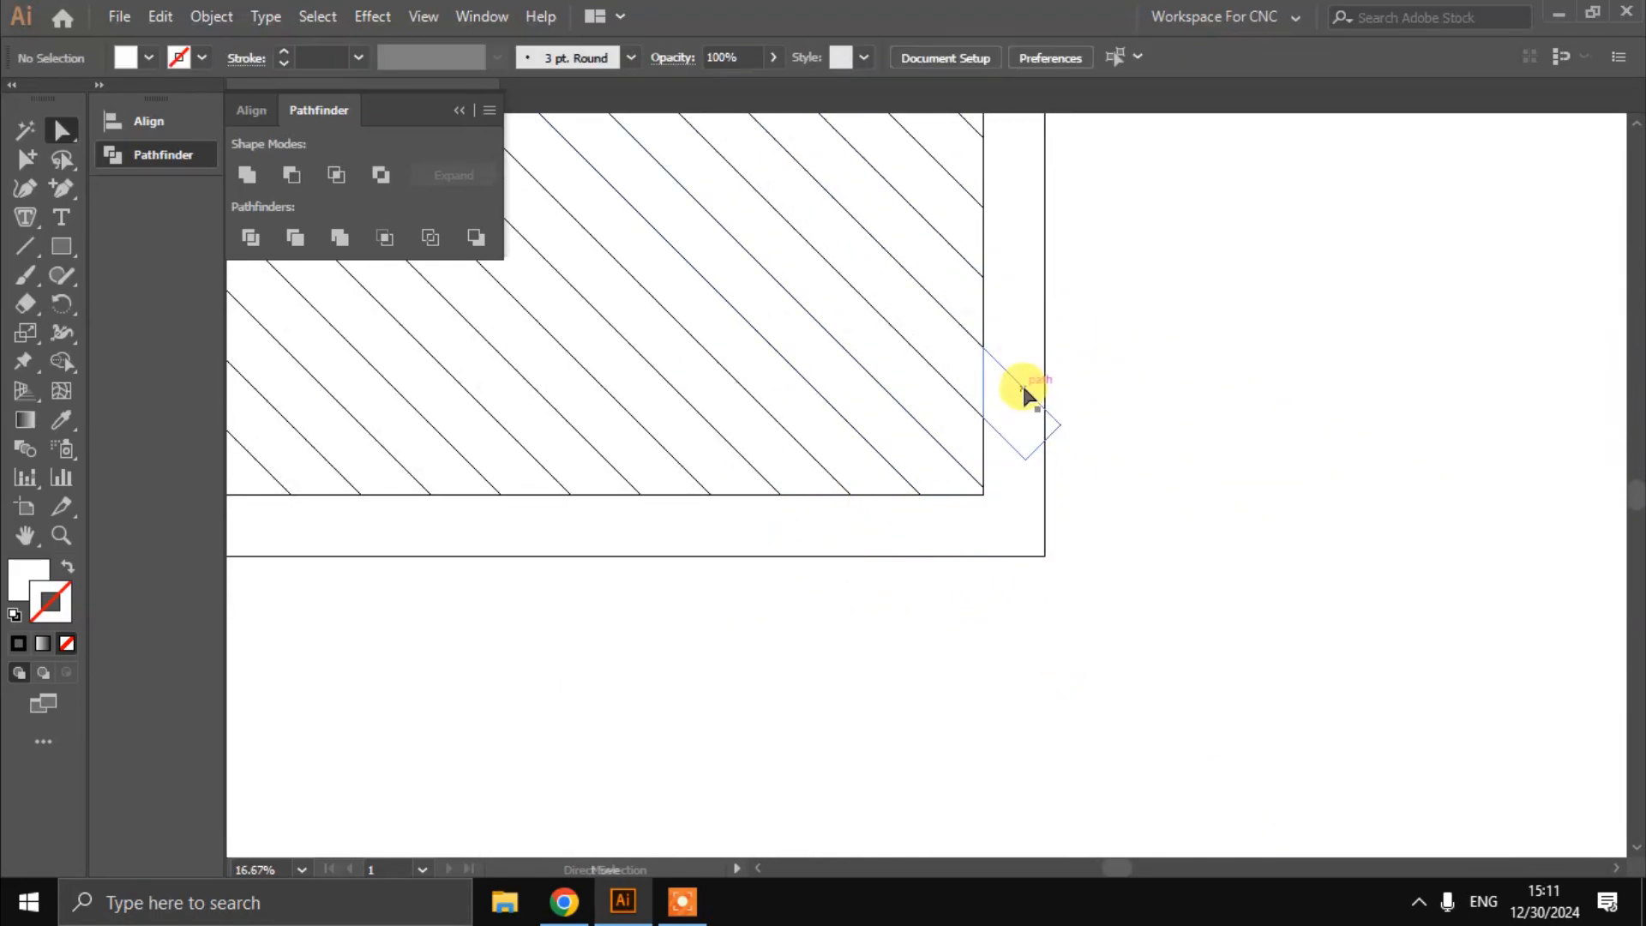
left_click(1021, 385)
key("Delete")
key("Delete")
scroll(746, 557, "up", 3)
scroll(745, 562, "down", 3)
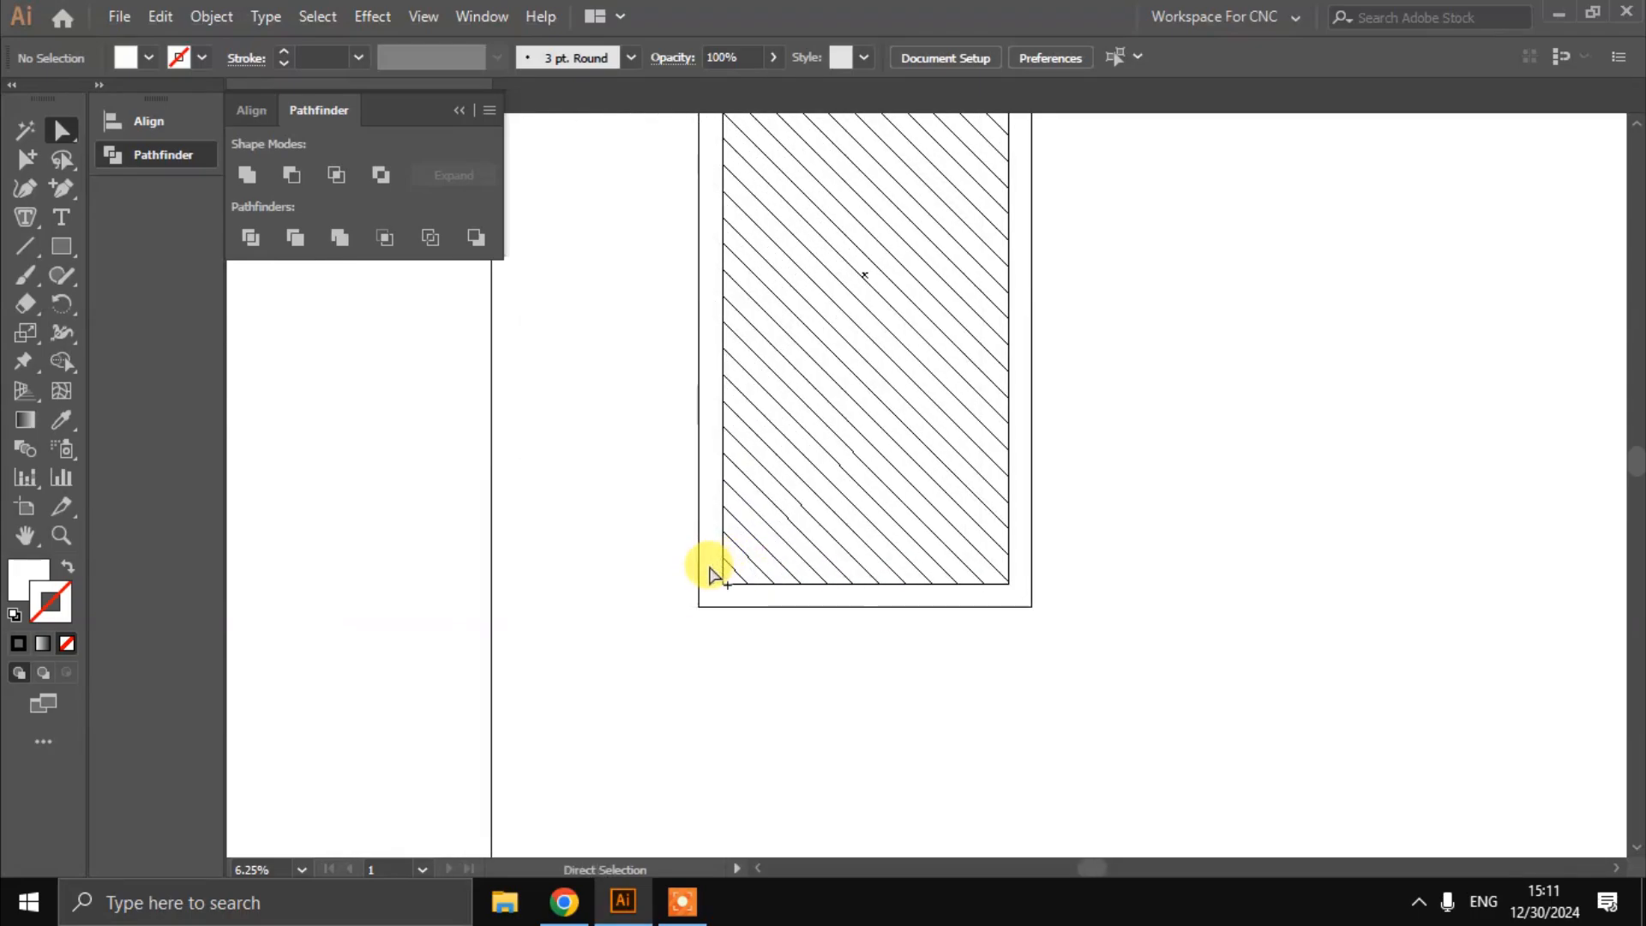
Delete every other diagonal piece along the interior's lower edge, from the lower-left corner to the lower-right corner
scroll(709, 569, "up", 2)
scroll(808, 580, "up", 1)
left_click(846, 613)
key("Delete")
key("Delete")
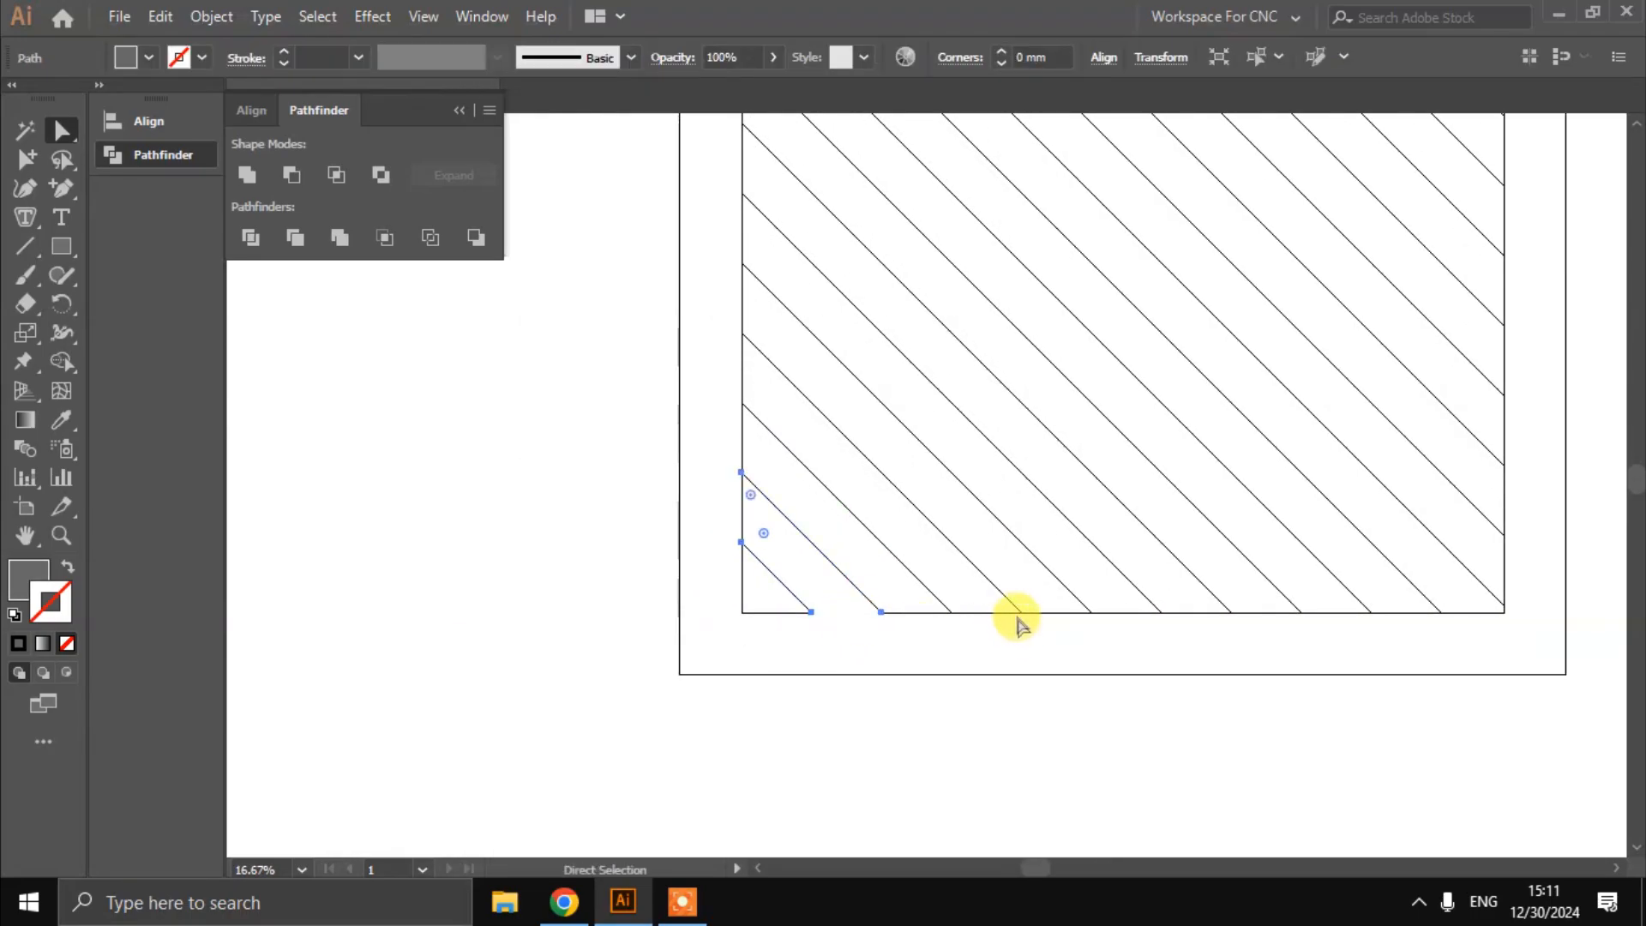
left_click(1011, 613)
key("Delete")
key("Delete")
left_click(1139, 614)
key("Delete")
key("Delete")
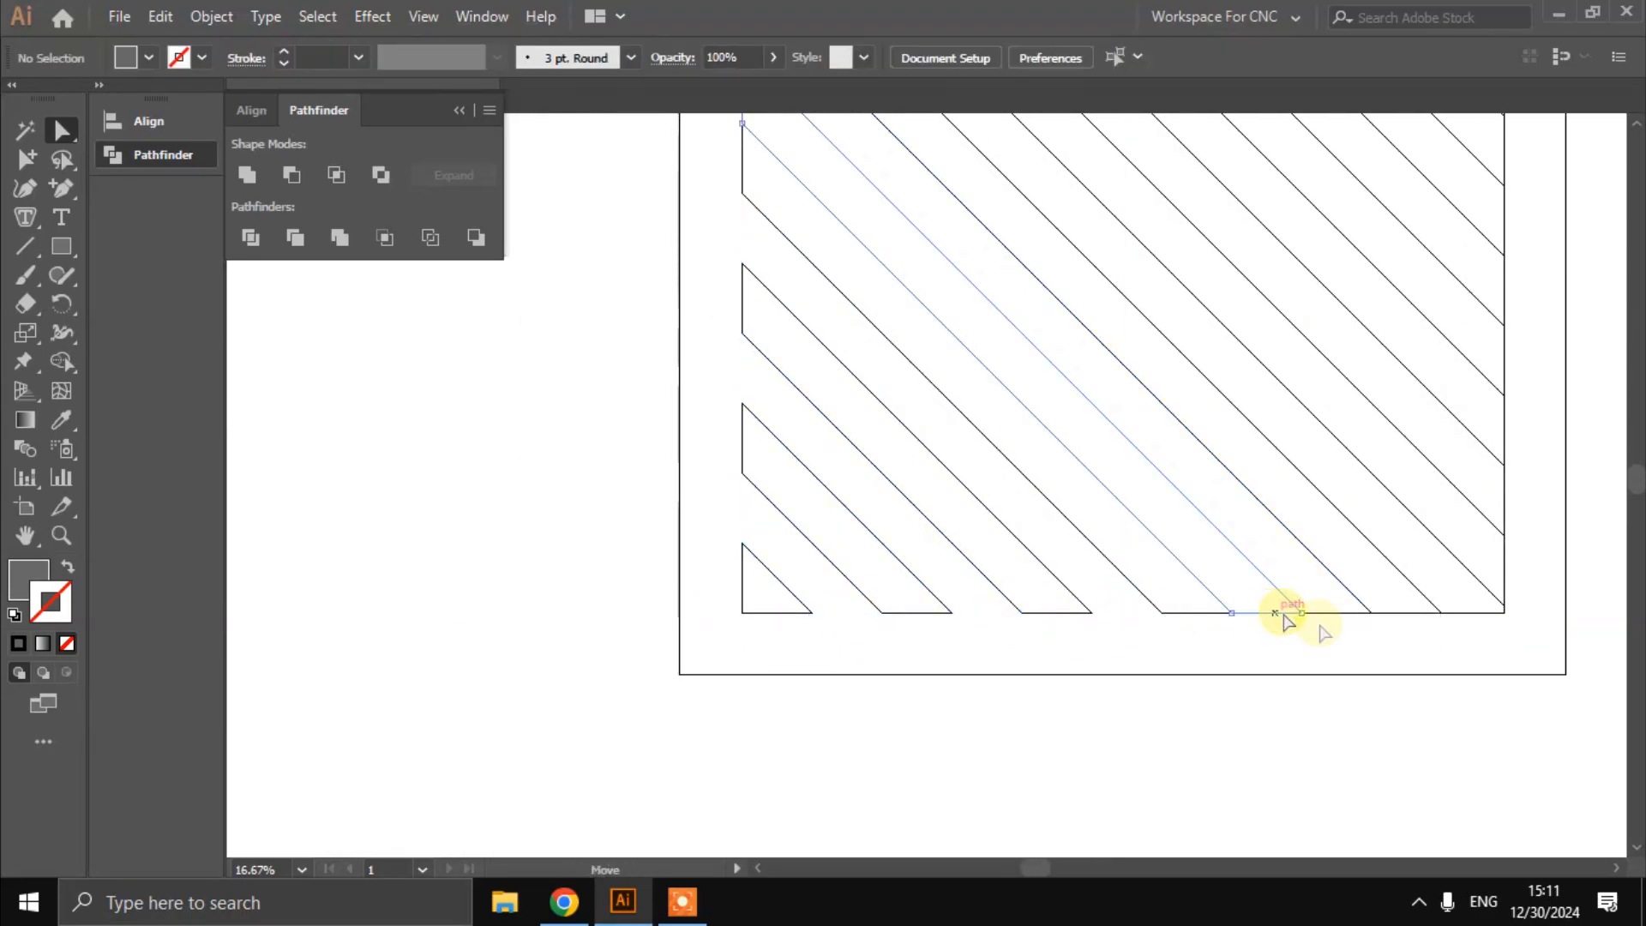
left_click(1504, 559)
key("Delete")
key("Delete")
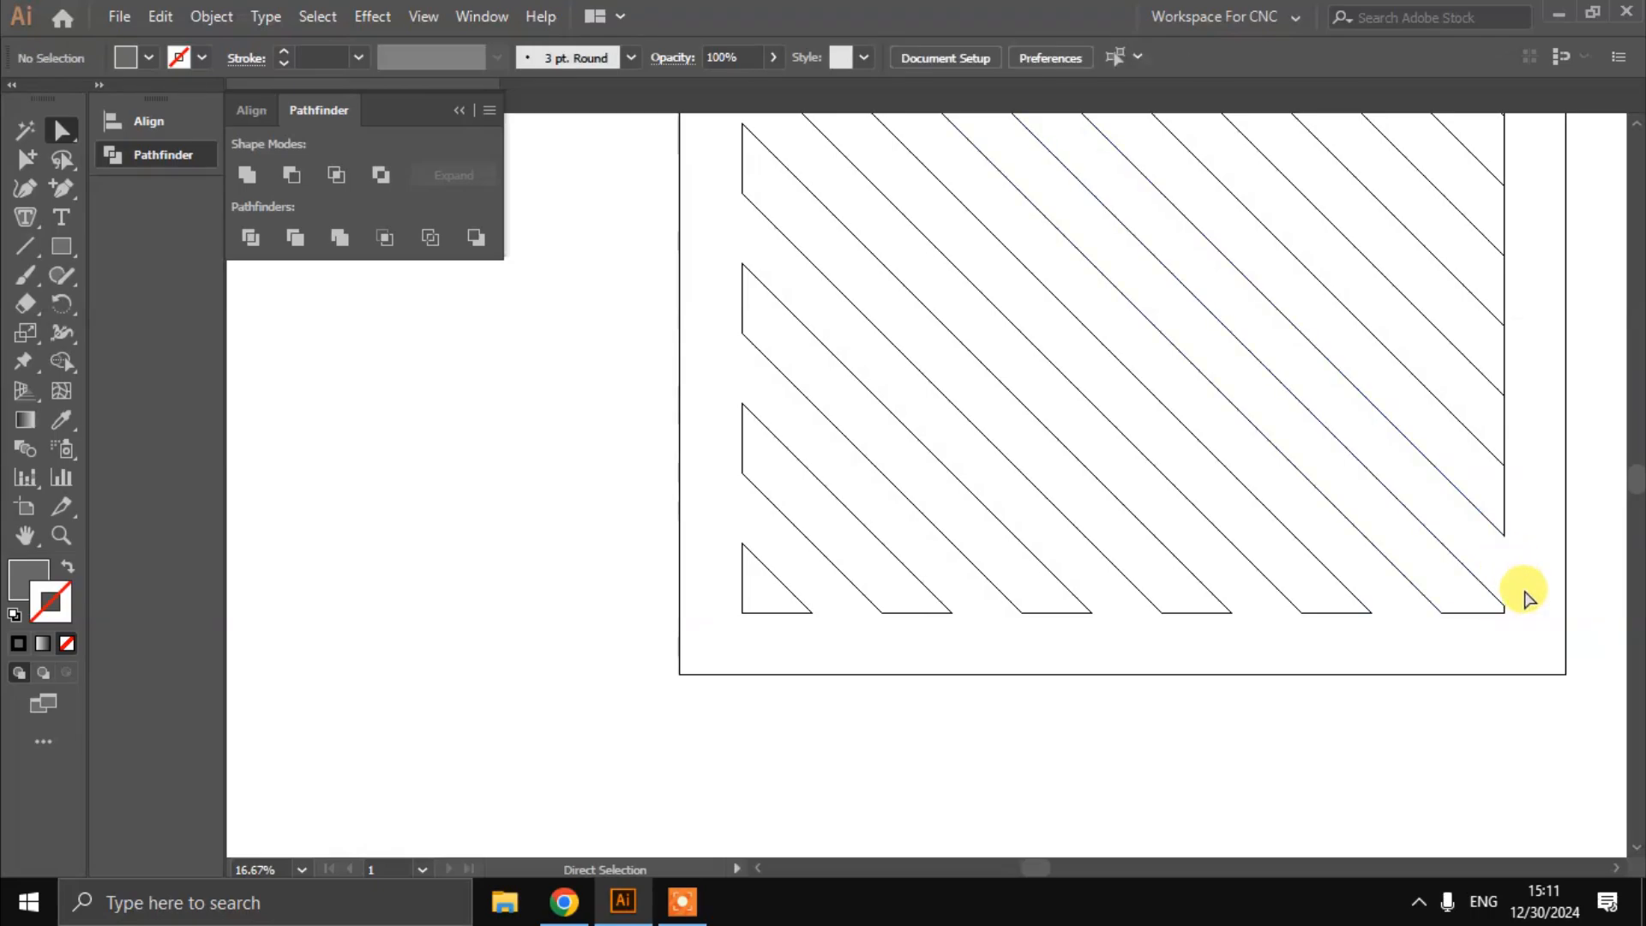
Delete every other diagonal piece up the interior's right edge, as far as the panel's upper end
scroll(1517, 599, "up", 3)
scroll(1505, 576, "up", 3)
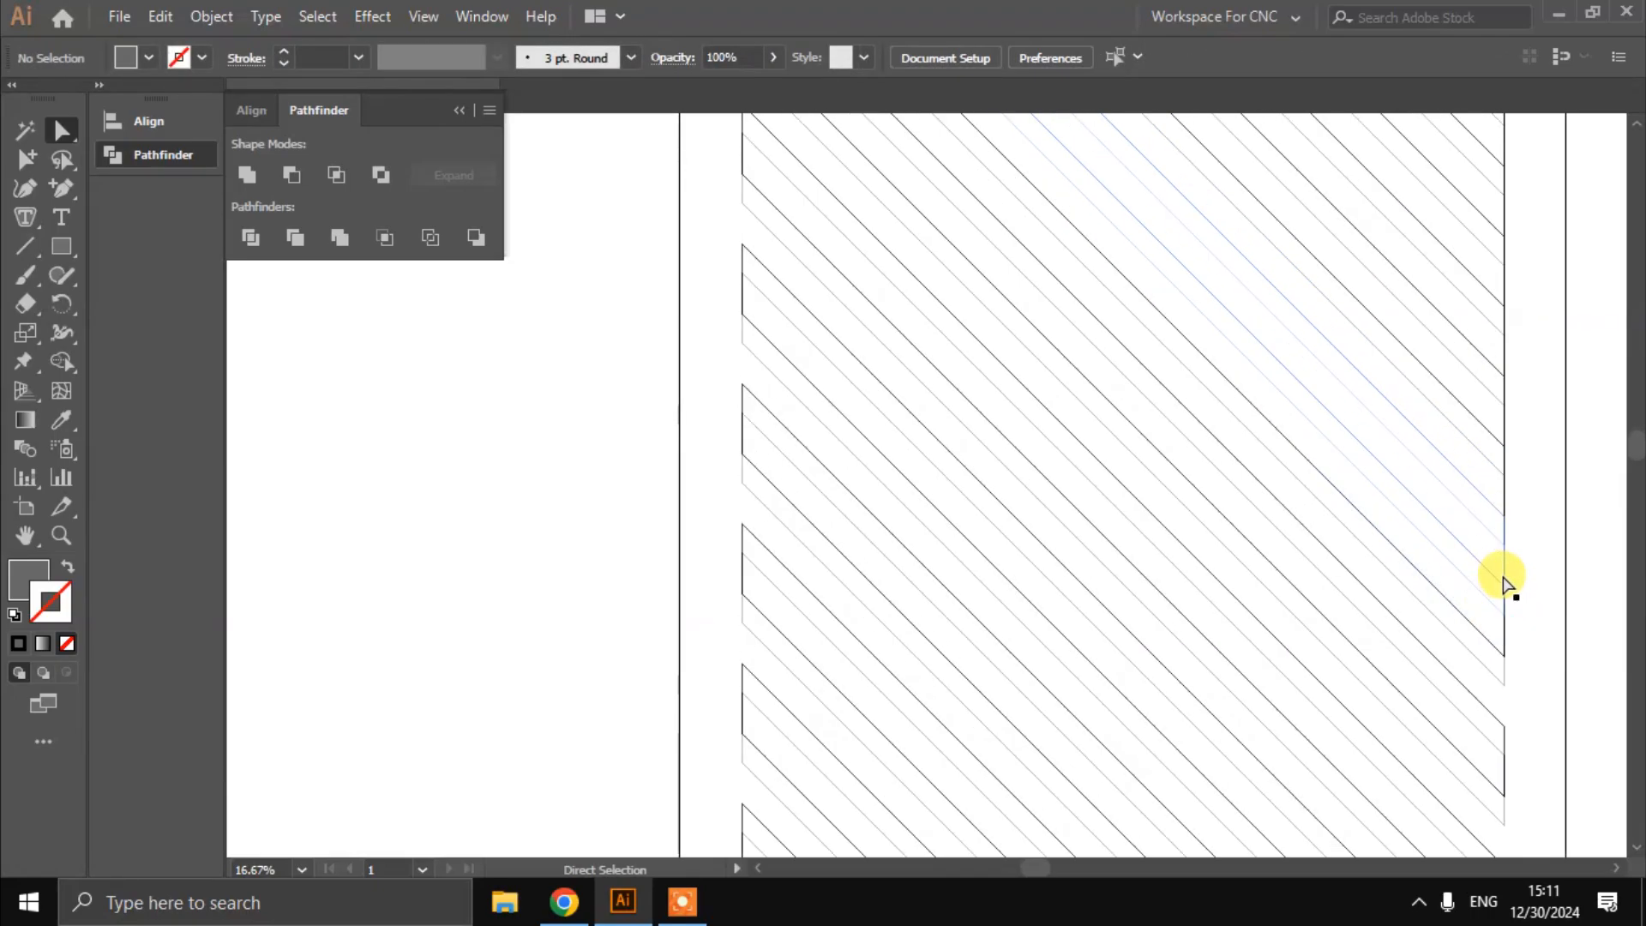
scroll(1502, 566, "up", 1)
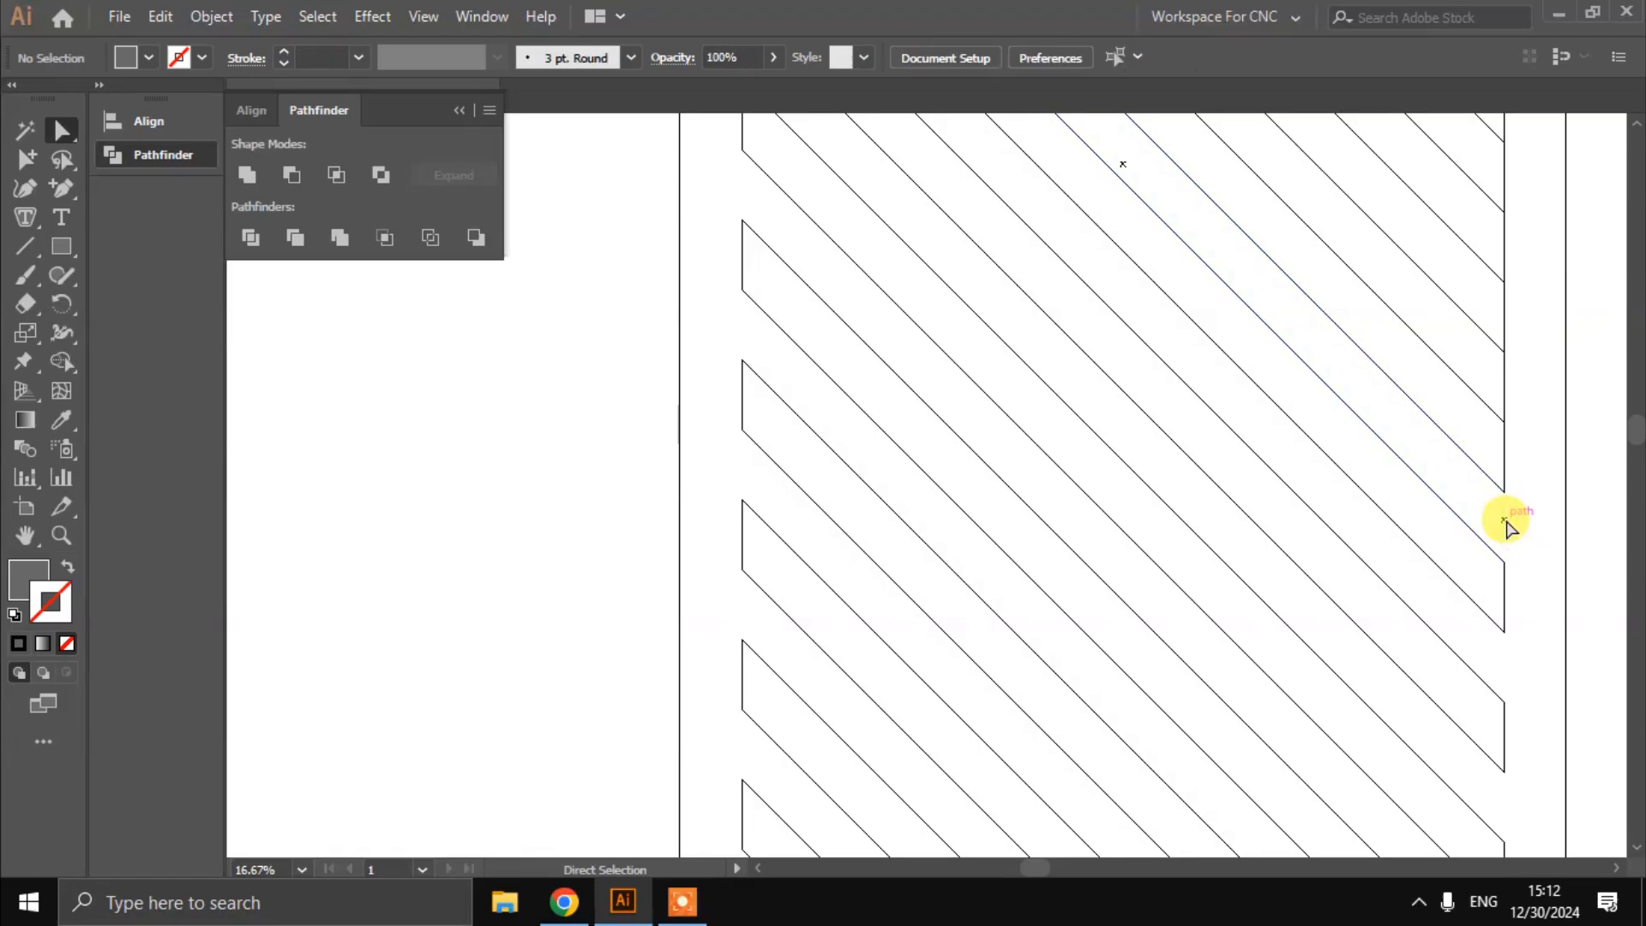
scroll(1506, 521, "up", 3)
scroll(1510, 549, "up", 2)
left_click(1508, 482)
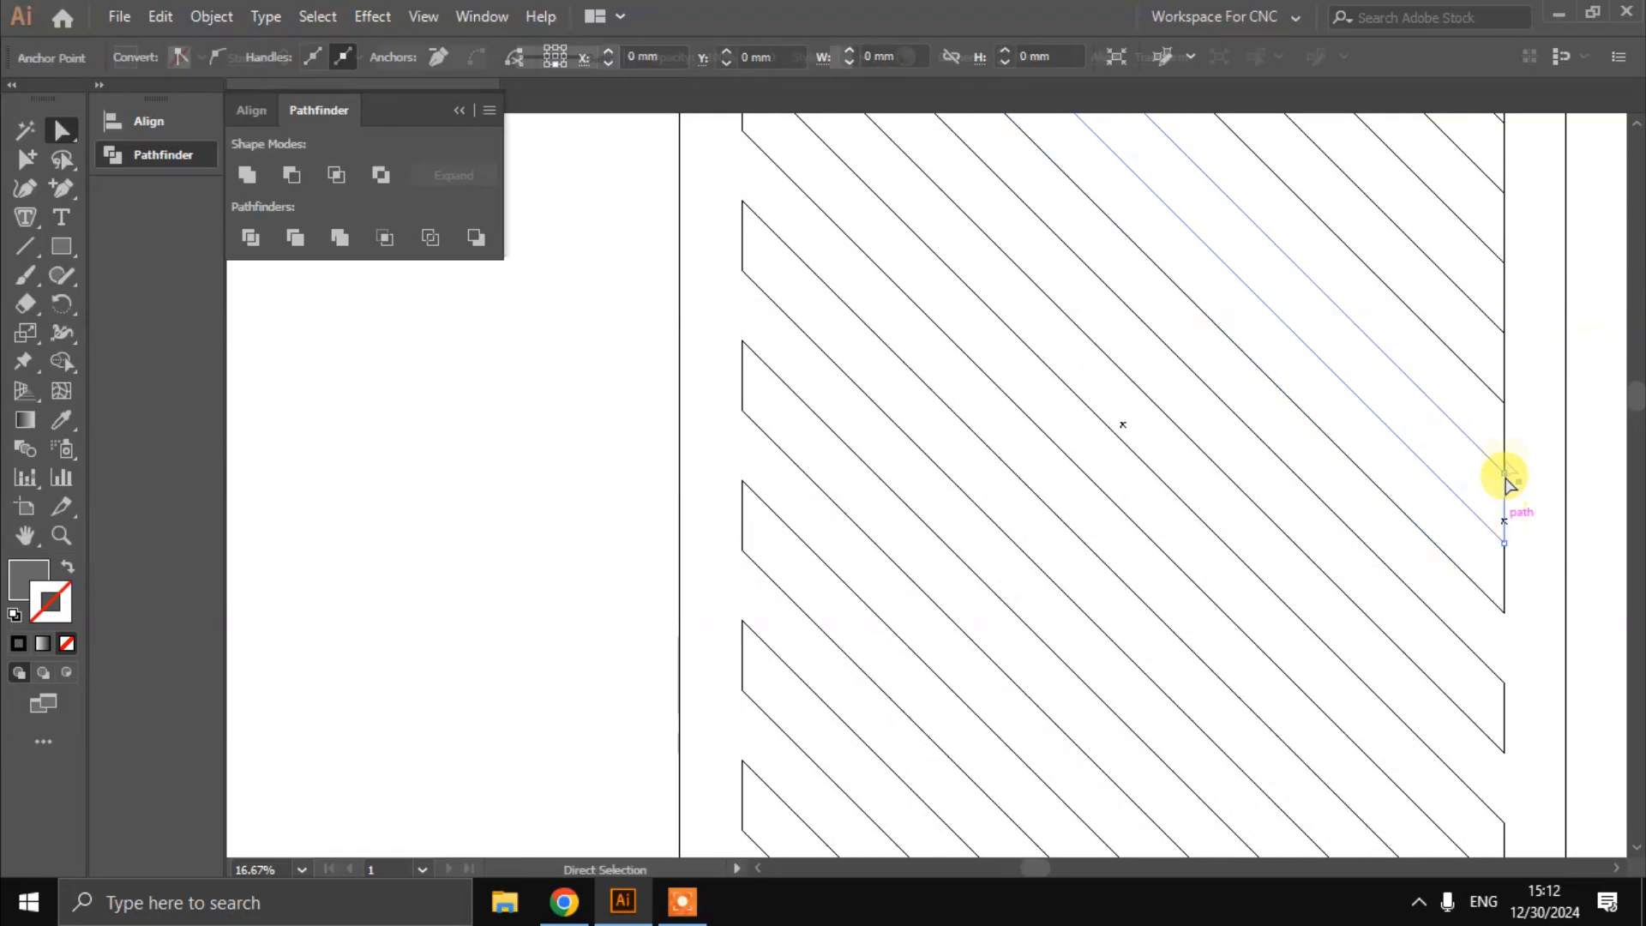
left_click(1513, 369)
scroll(1503, 377, "up", 3)
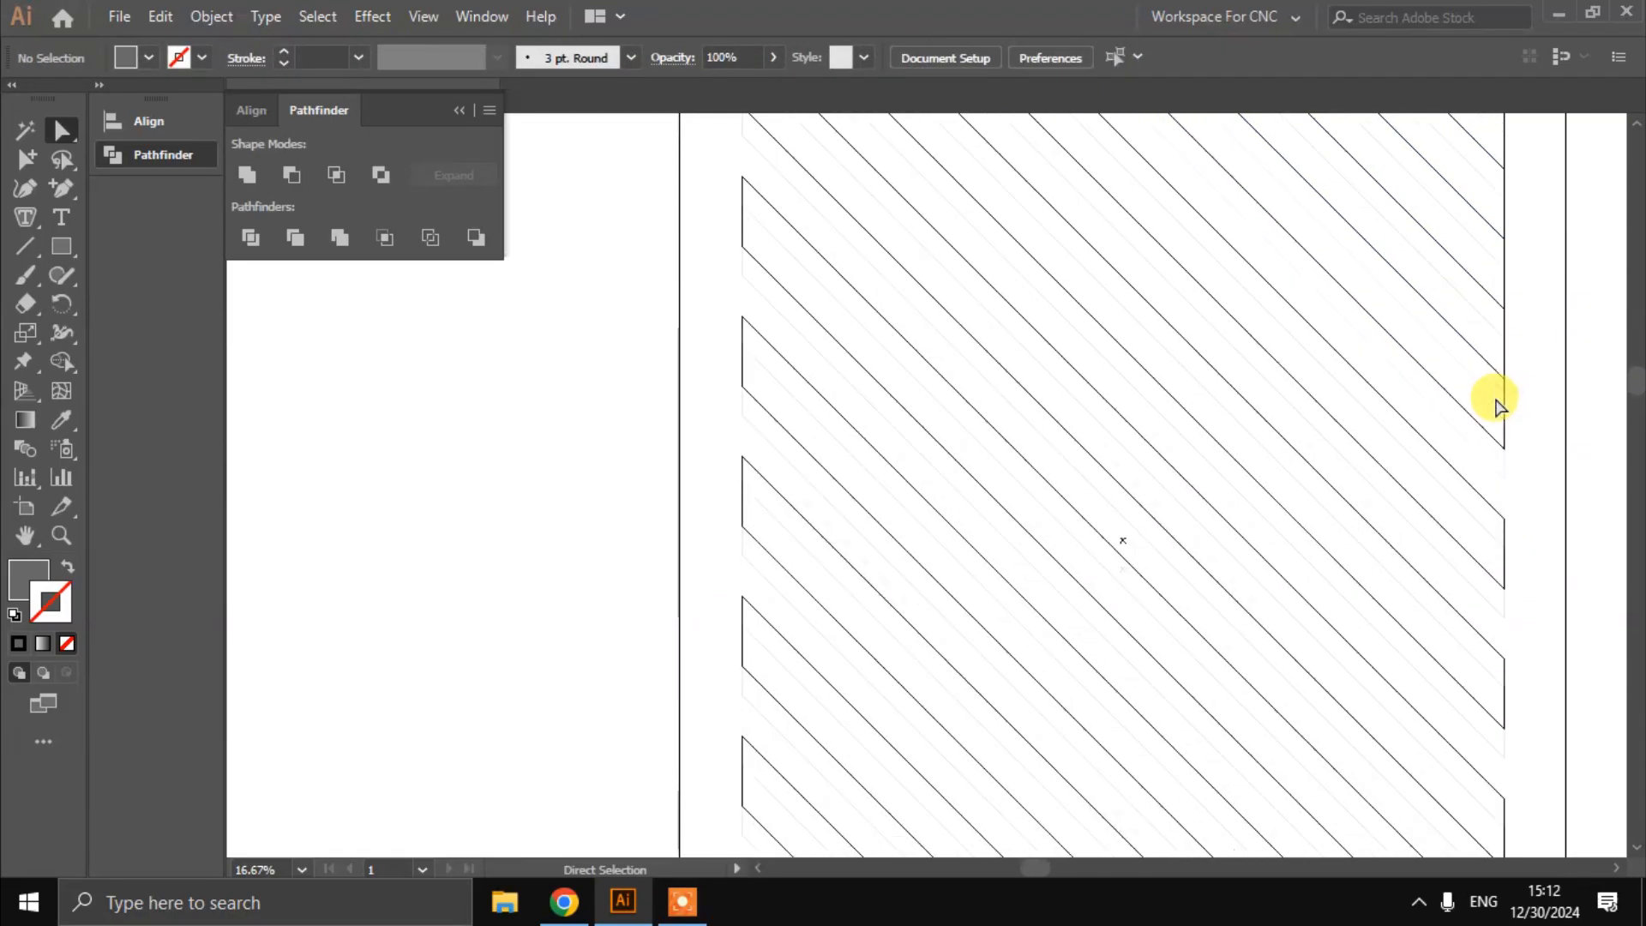
scroll(1504, 384, "up", 3)
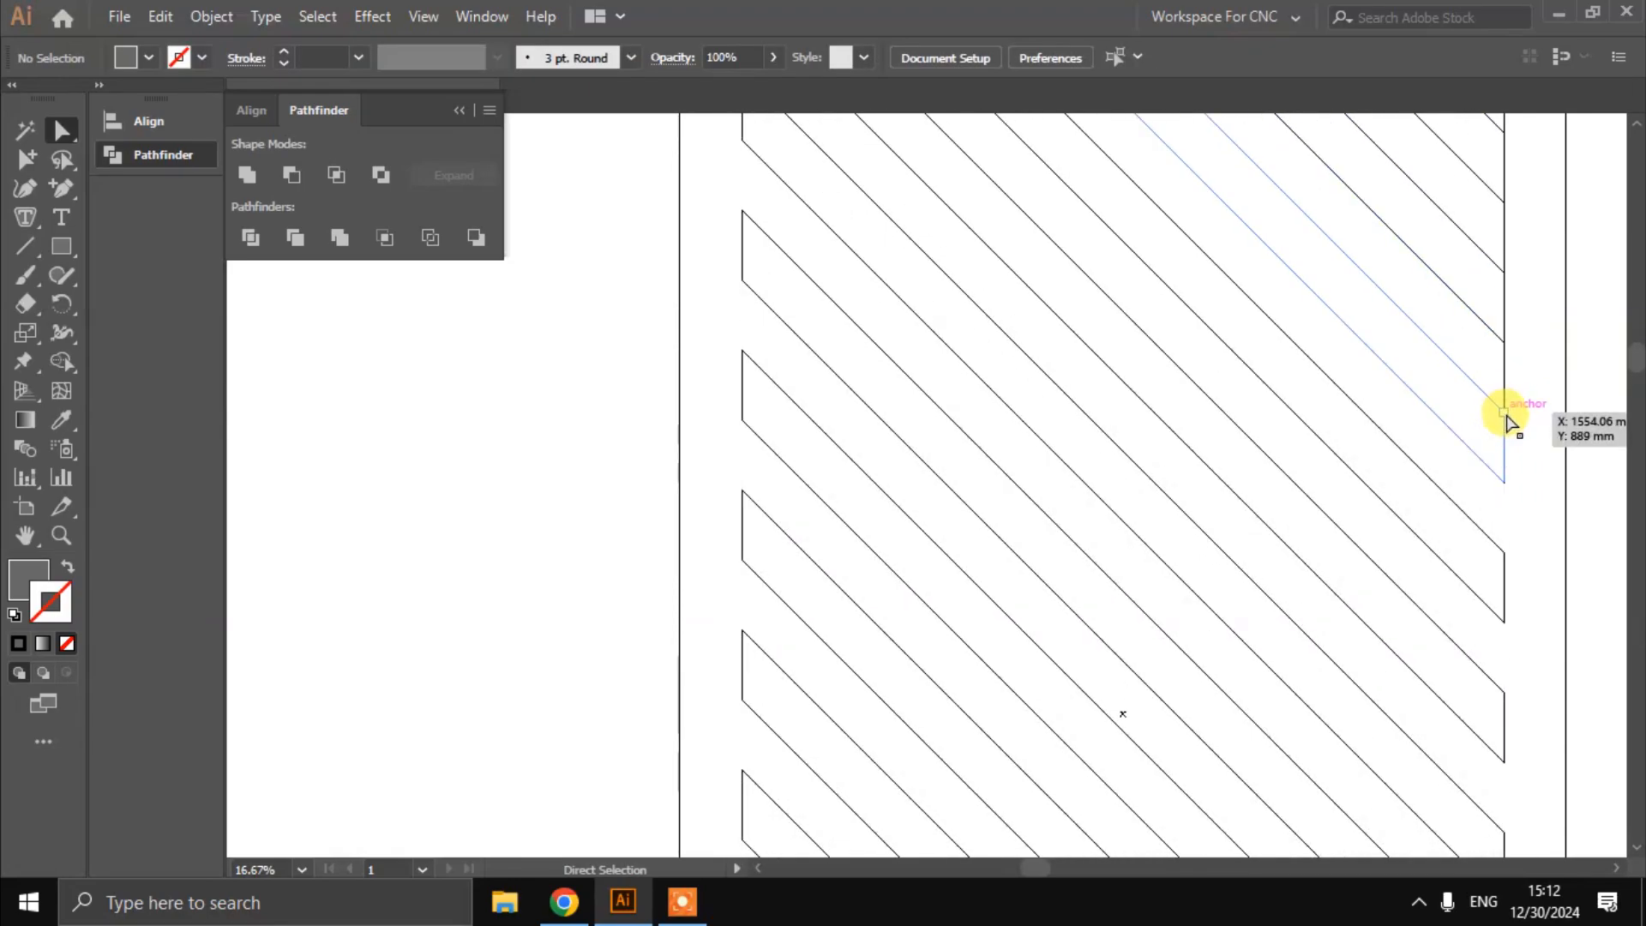
scroll(1504, 390, "up", 2)
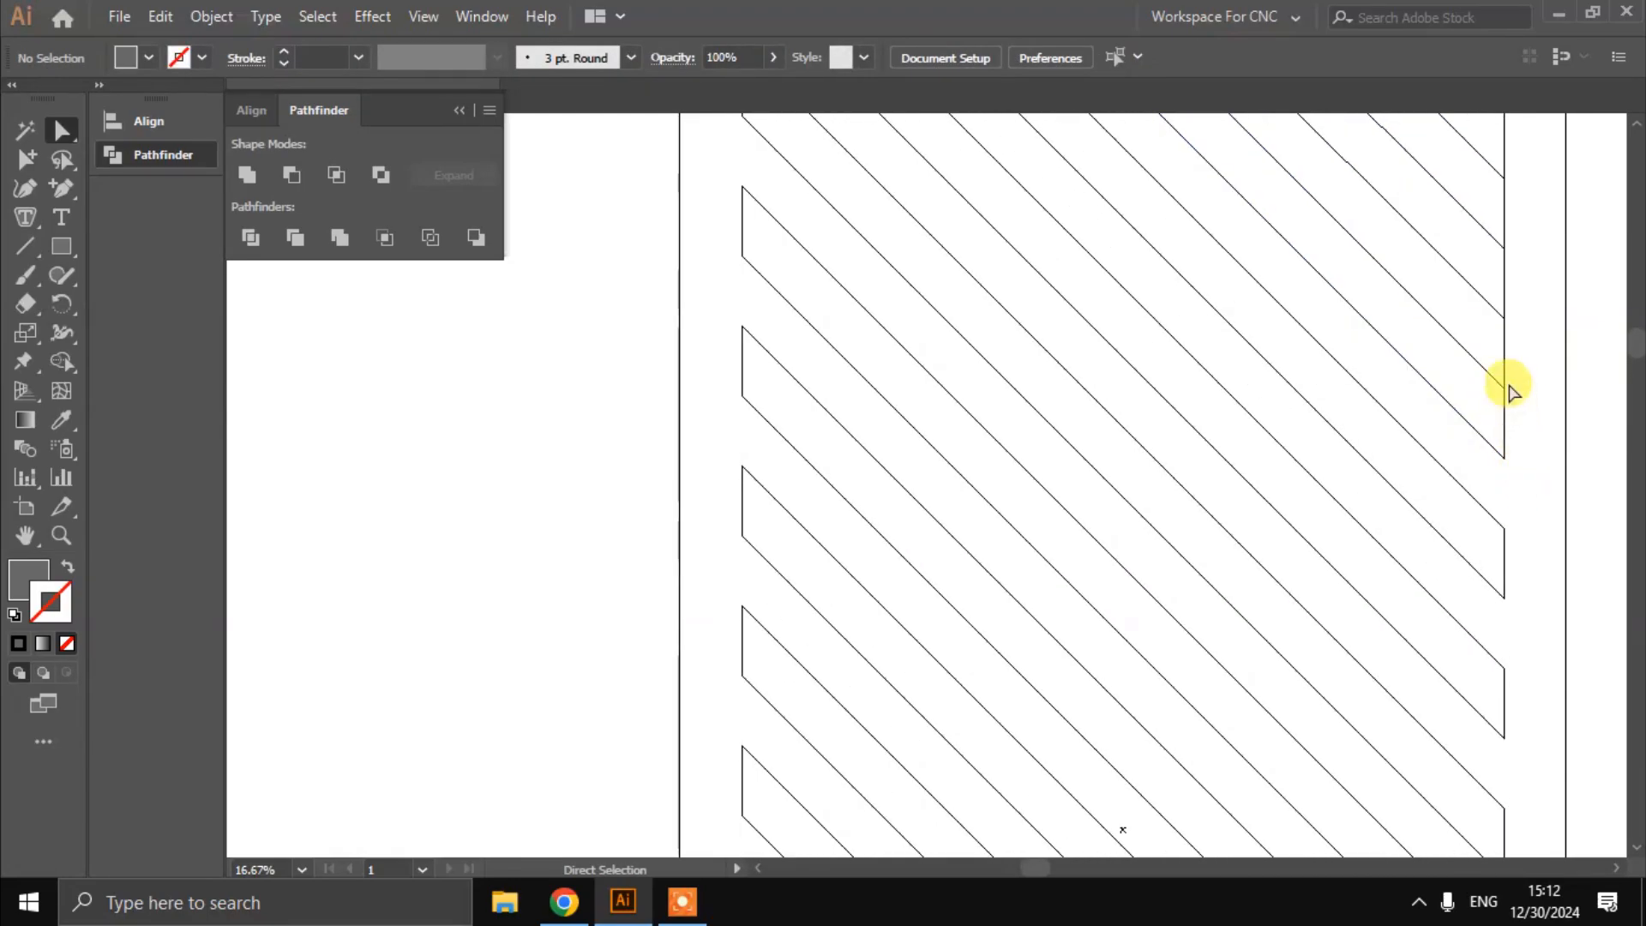
scroll(1502, 296, "up", 3)
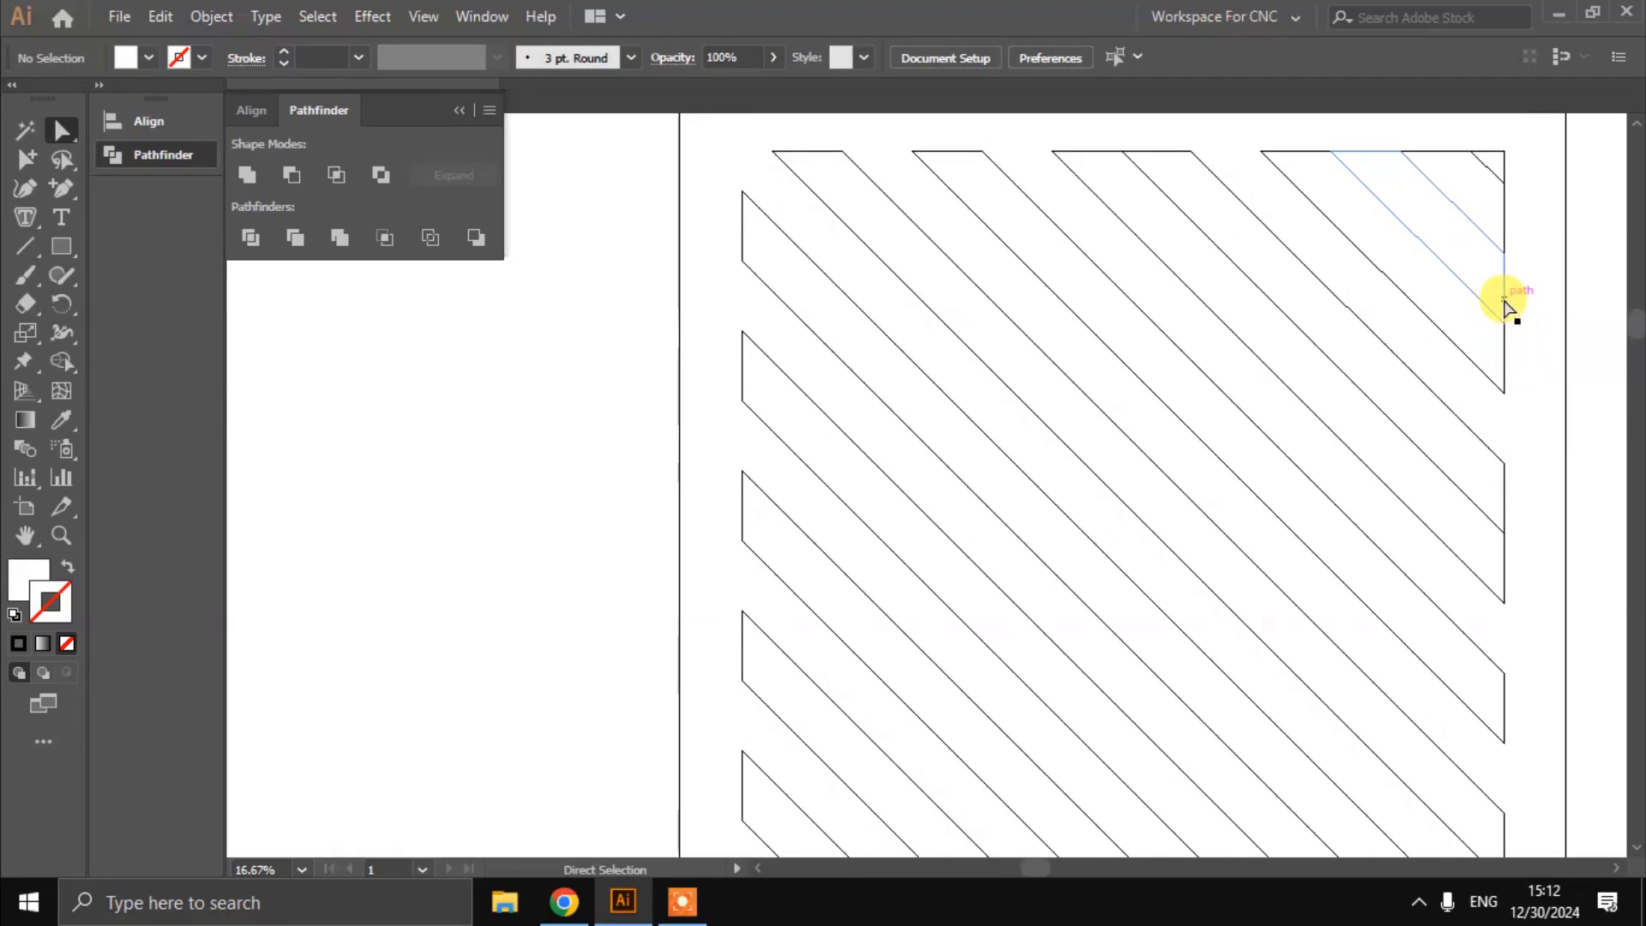
Undo the last deletions of diagonal pieces near the interior's upper-right corner and clear the selection
left_click(1505, 304)
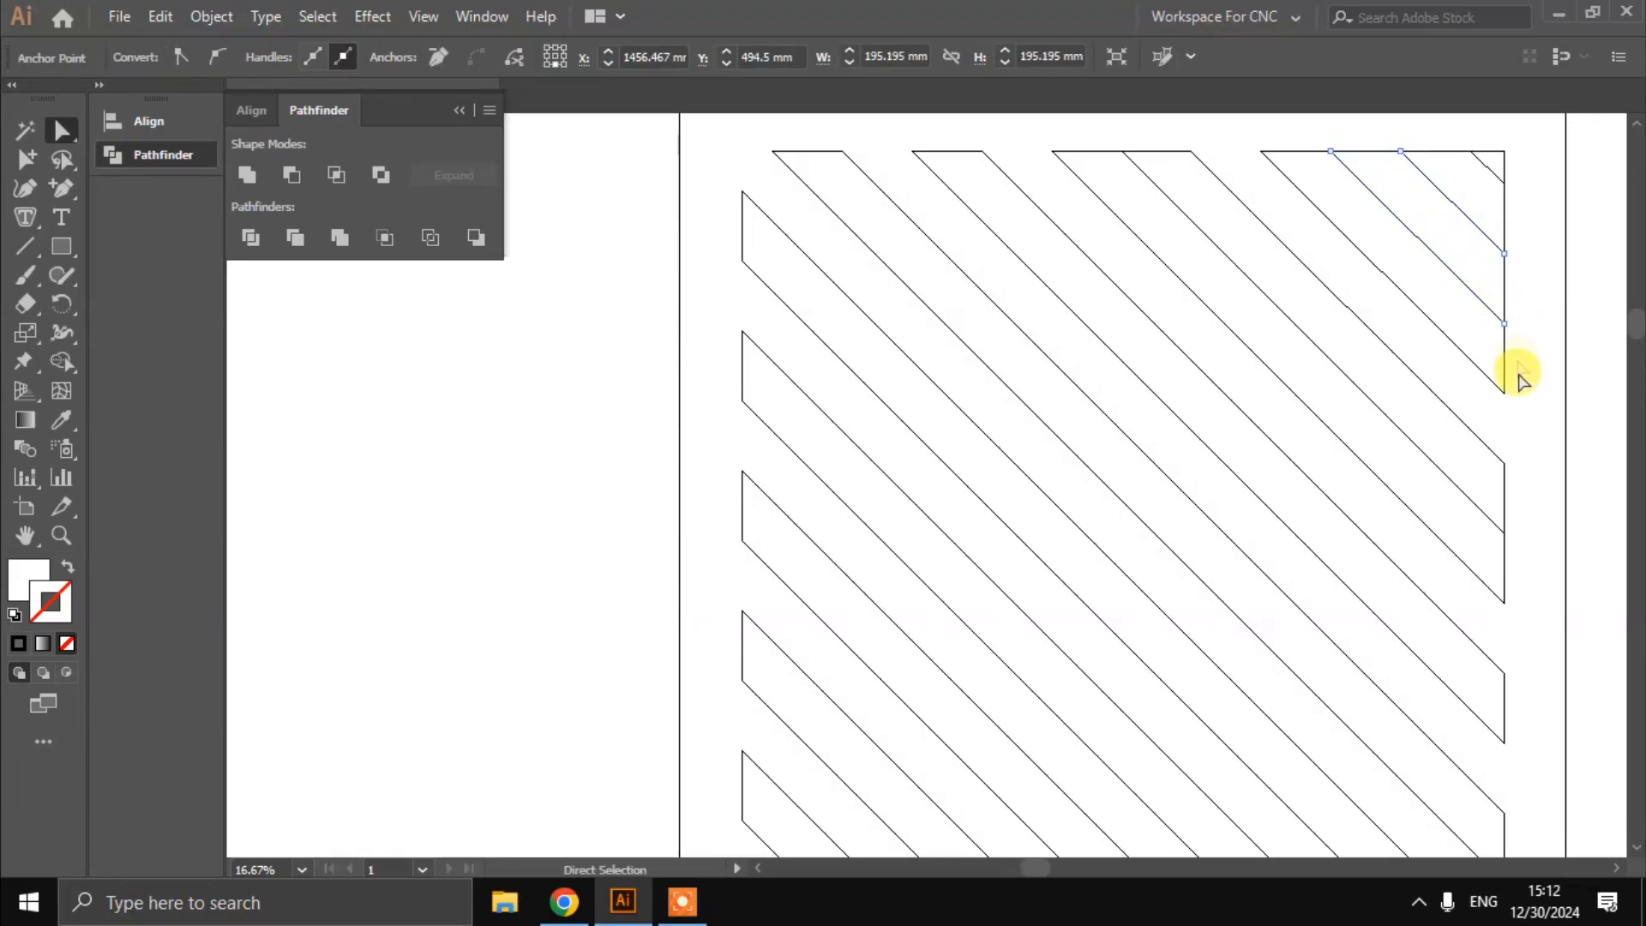
key("ctrl+z")
key("ctrl+z")
key("ctrl+z")
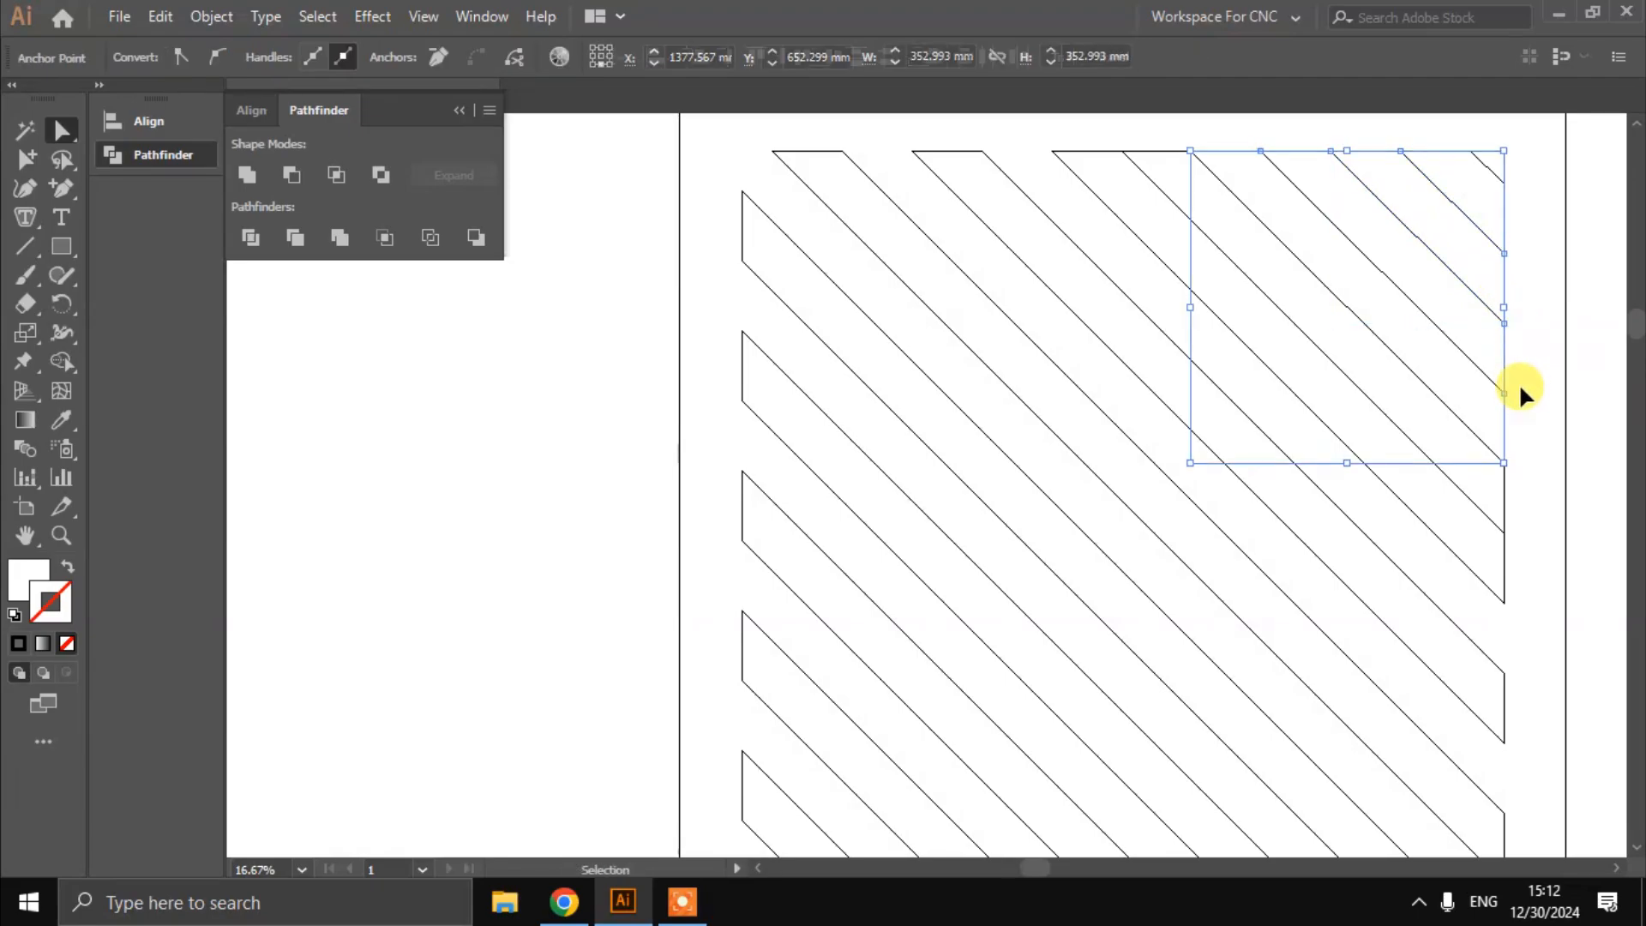
left_click(1535, 442)
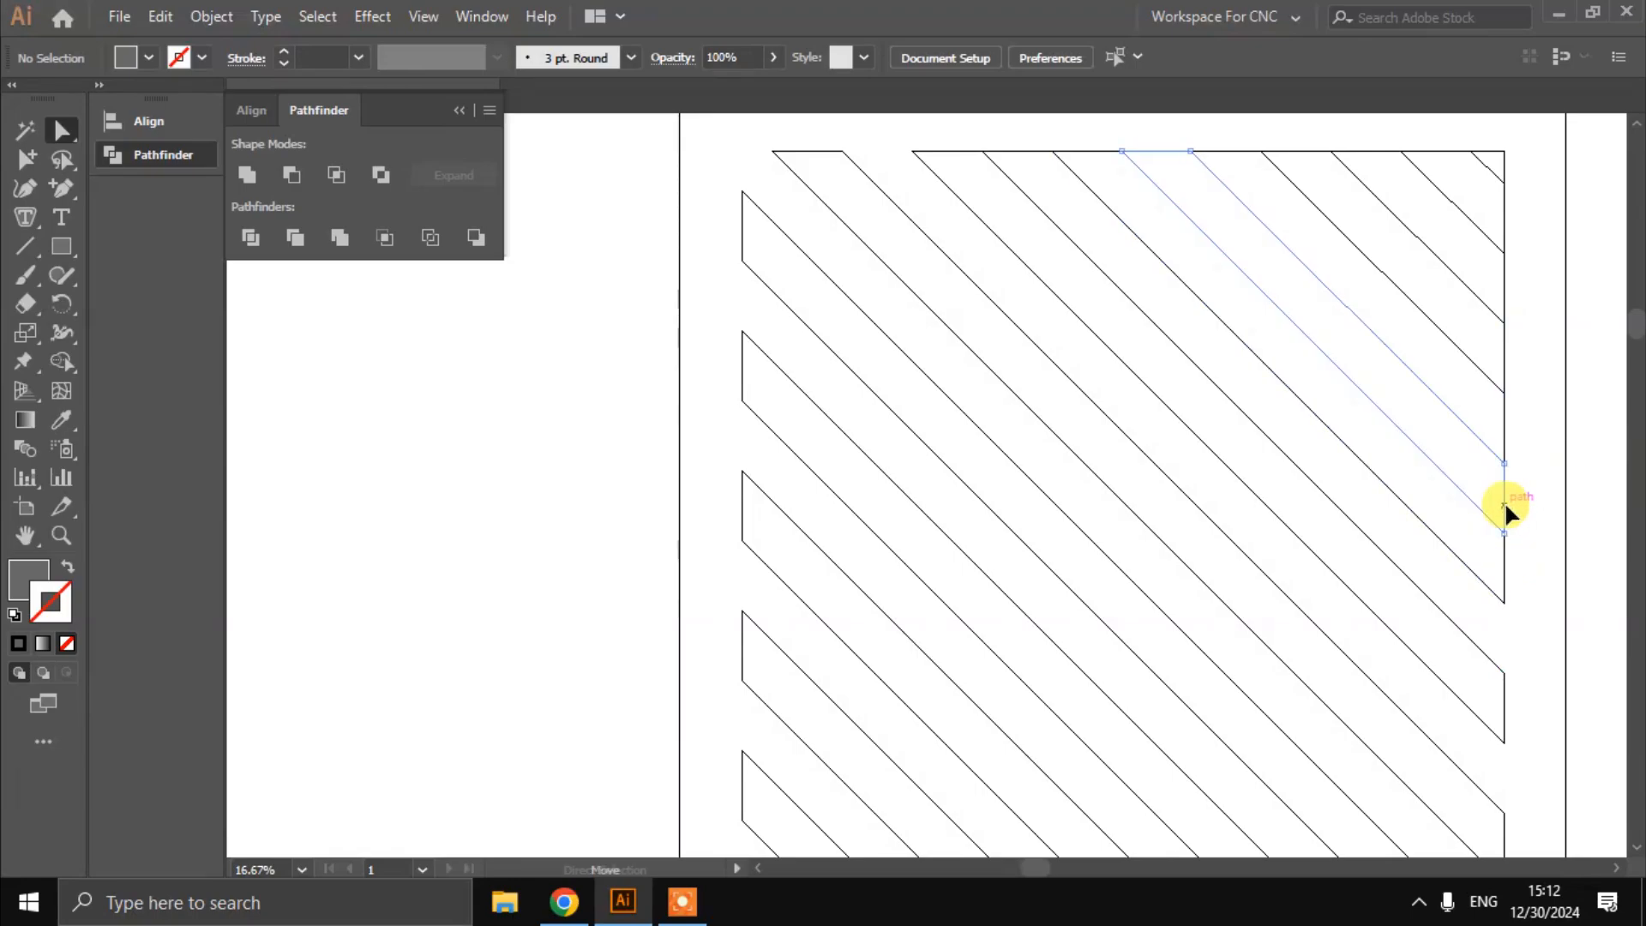
Delete the alternate gap pieces between the strips at the interior's upper-right corner
left_click(1504, 500)
left_click(1506, 369, "shift")
key("Delete")
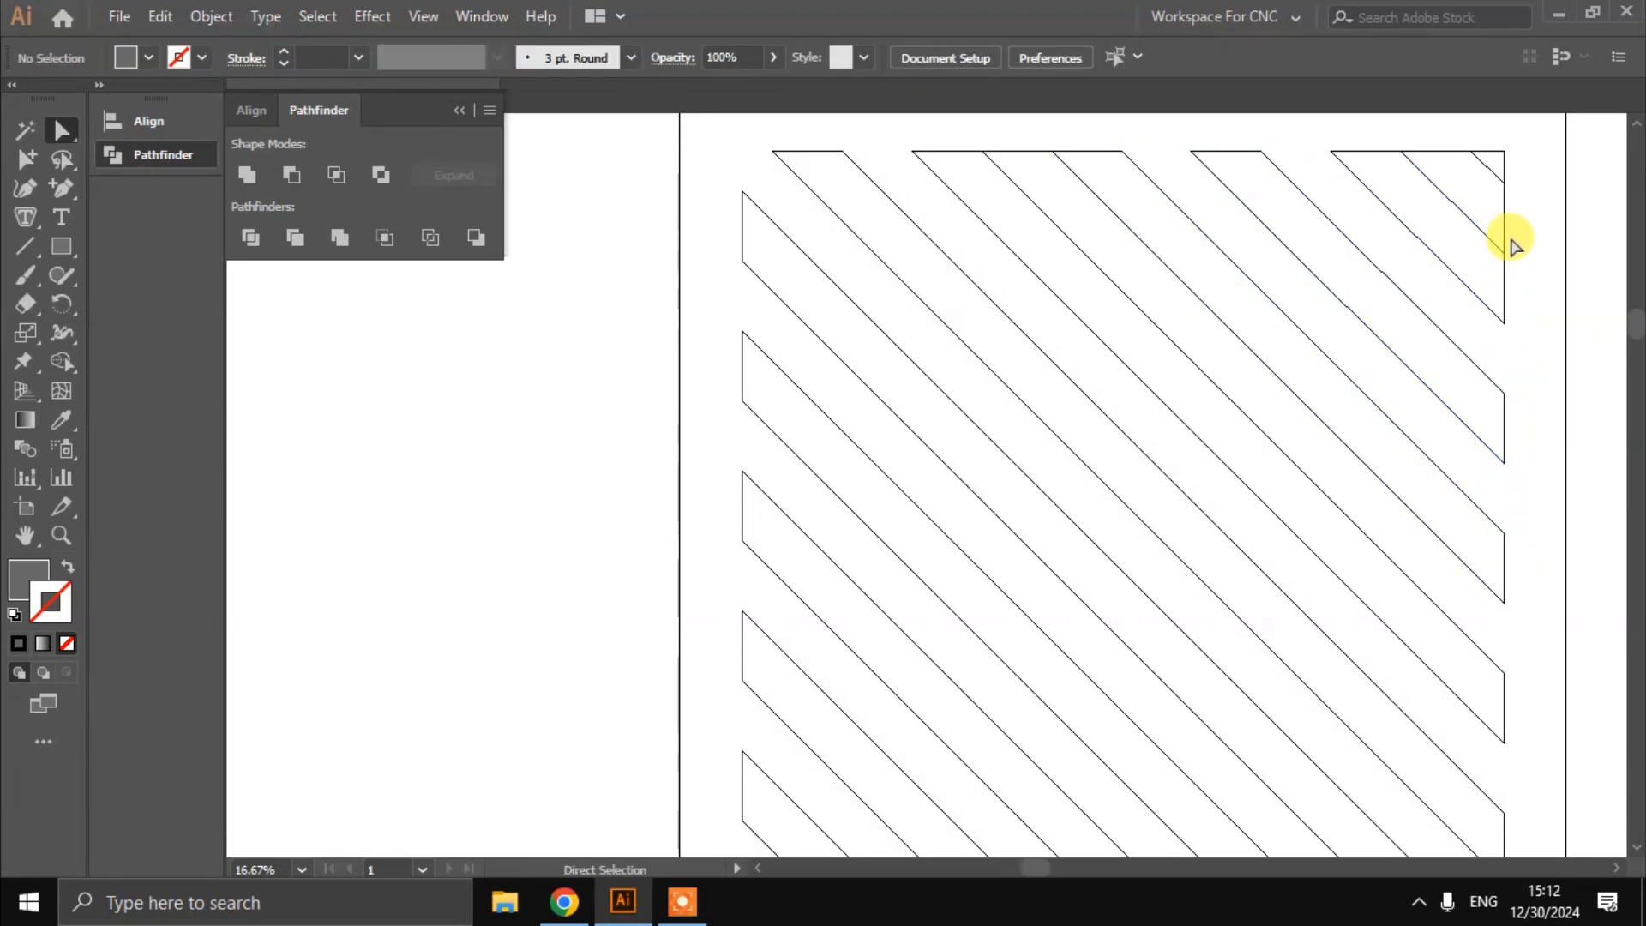
left_click(1505, 228)
key("Delete")
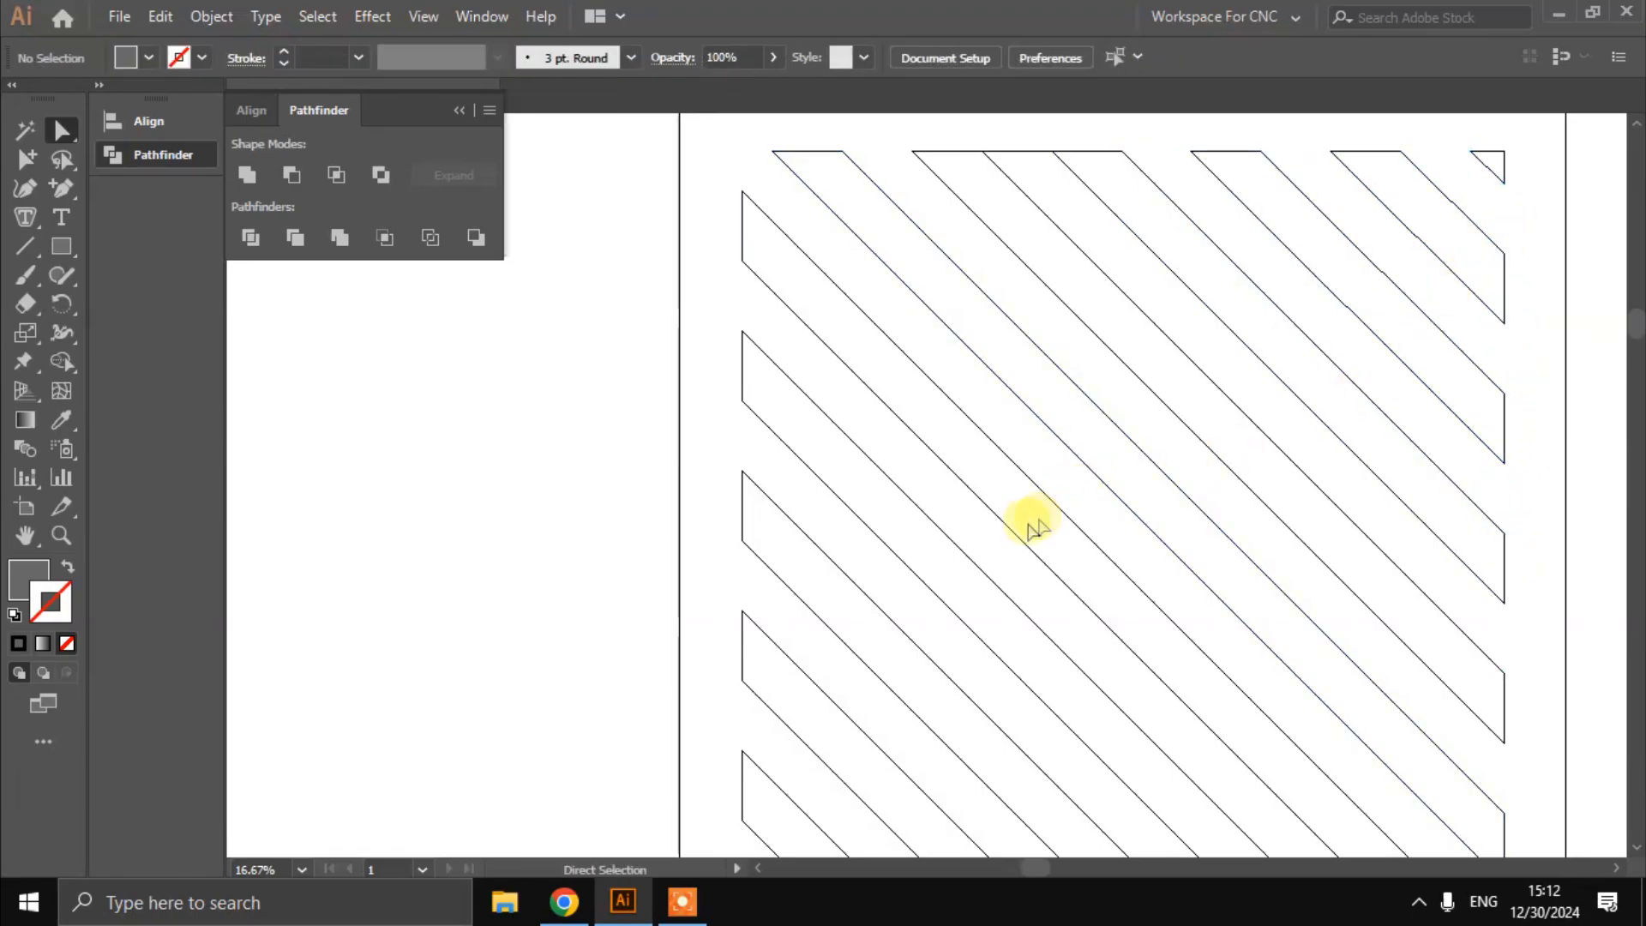
scroll(1024, 519, "down", 3)
scroll(1012, 523, "down", 2)
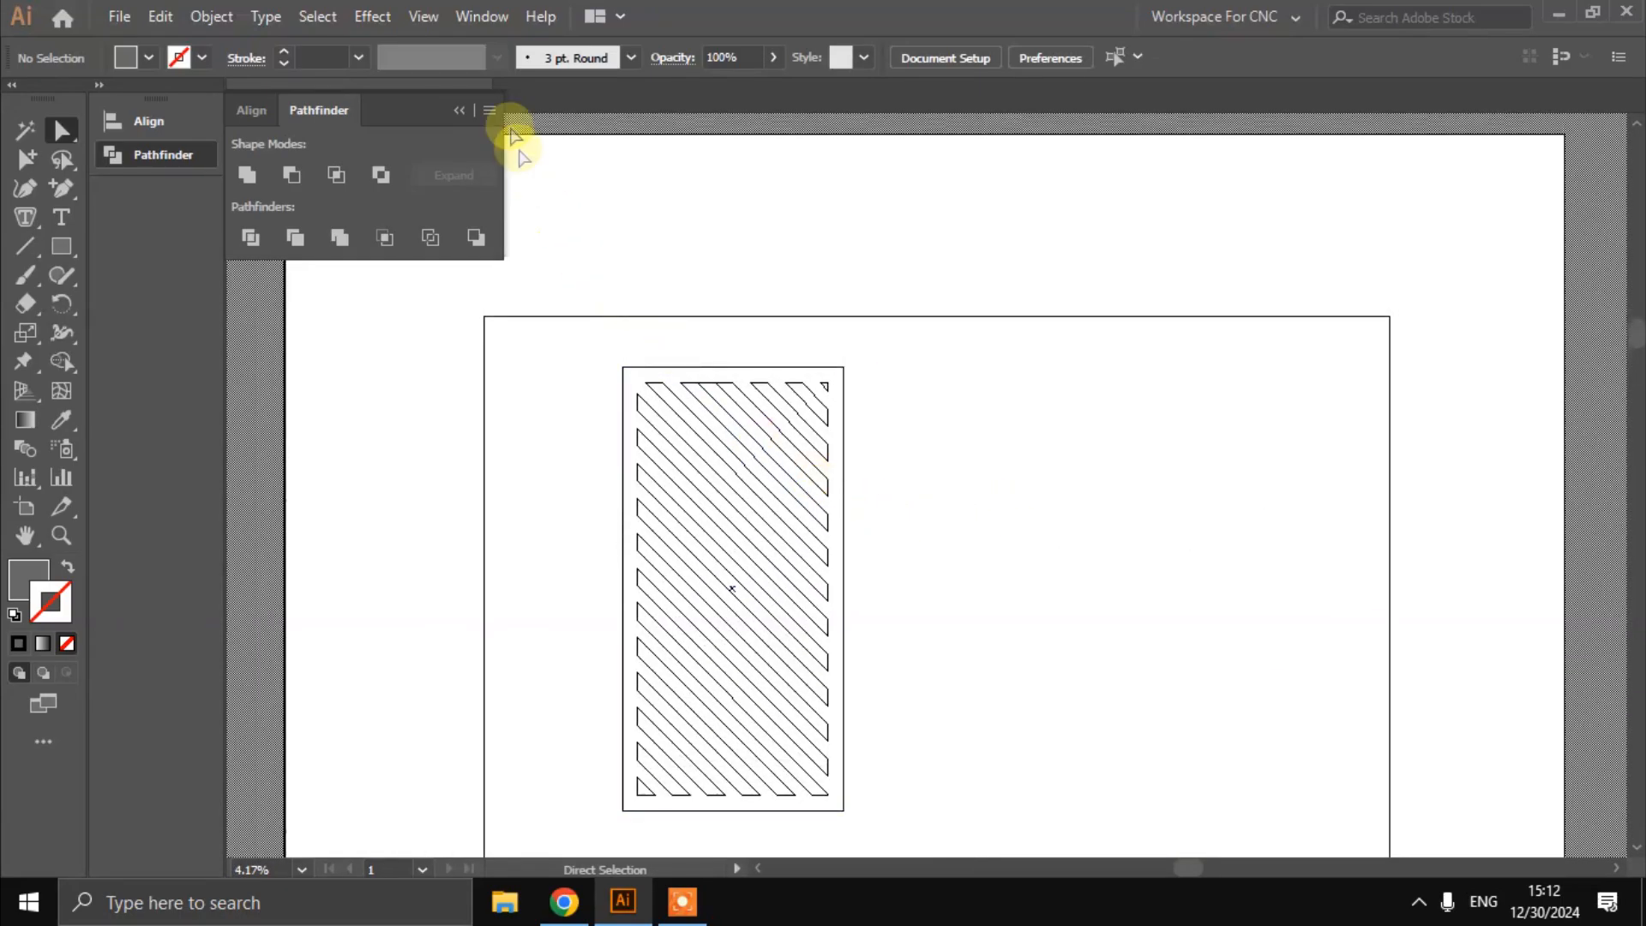
Switch the artwork from outline to filled preview display and examine the striped panel
left_click(424, 26)
left_click(540, 59)
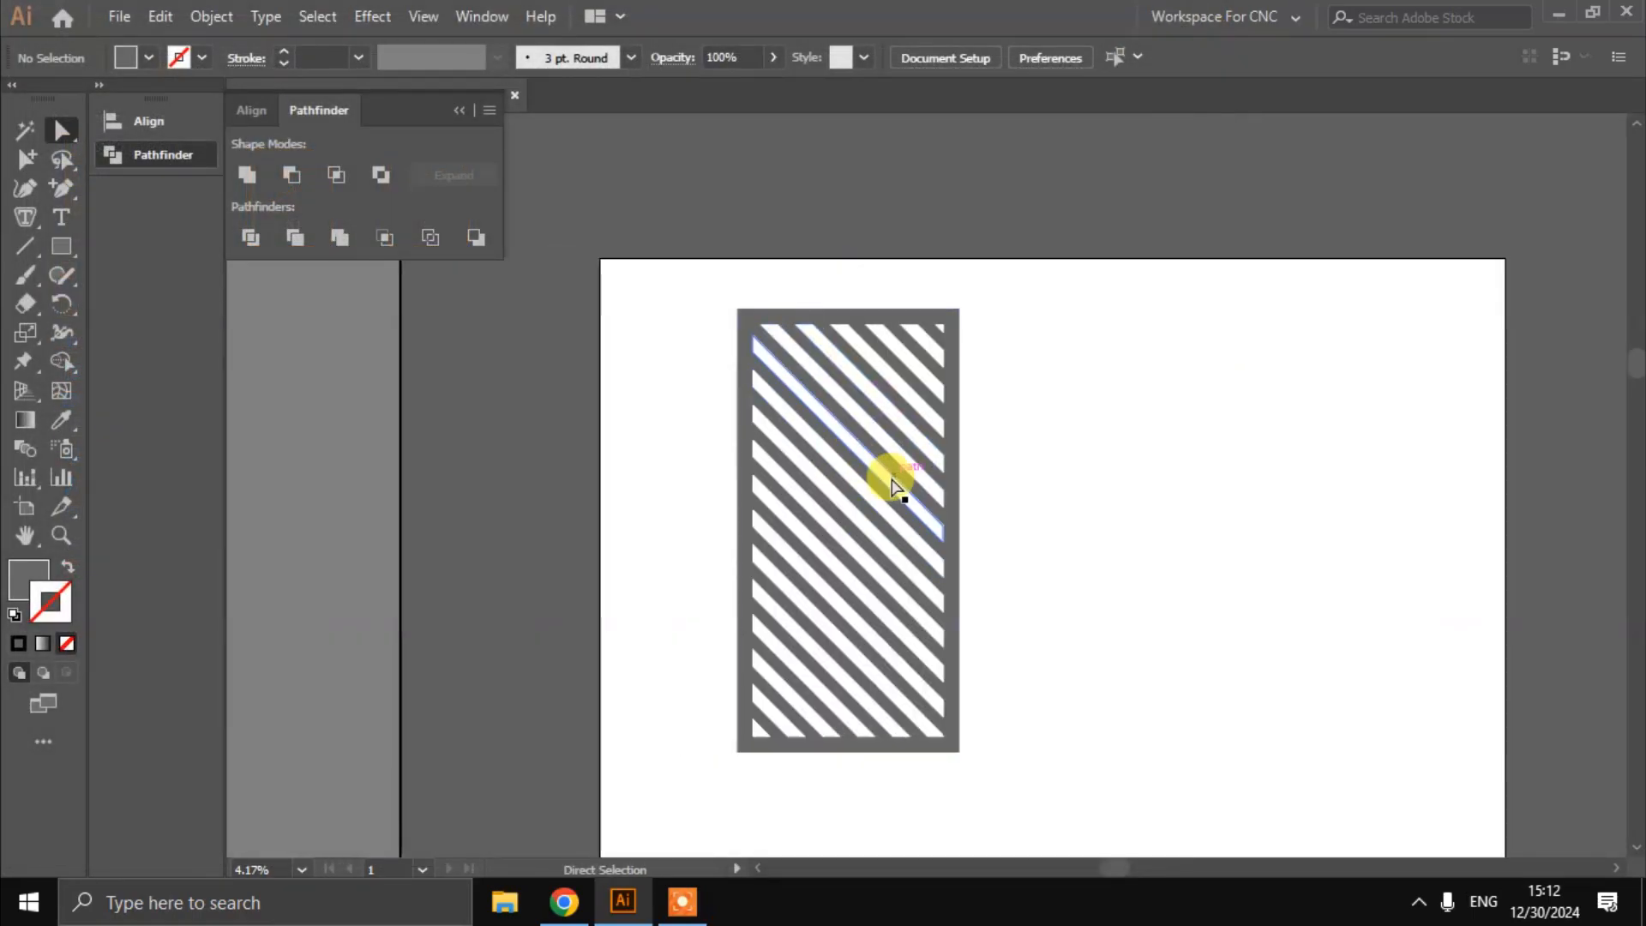
scroll(948, 566, "up", 1)
scroll(970, 533, "down", 2)
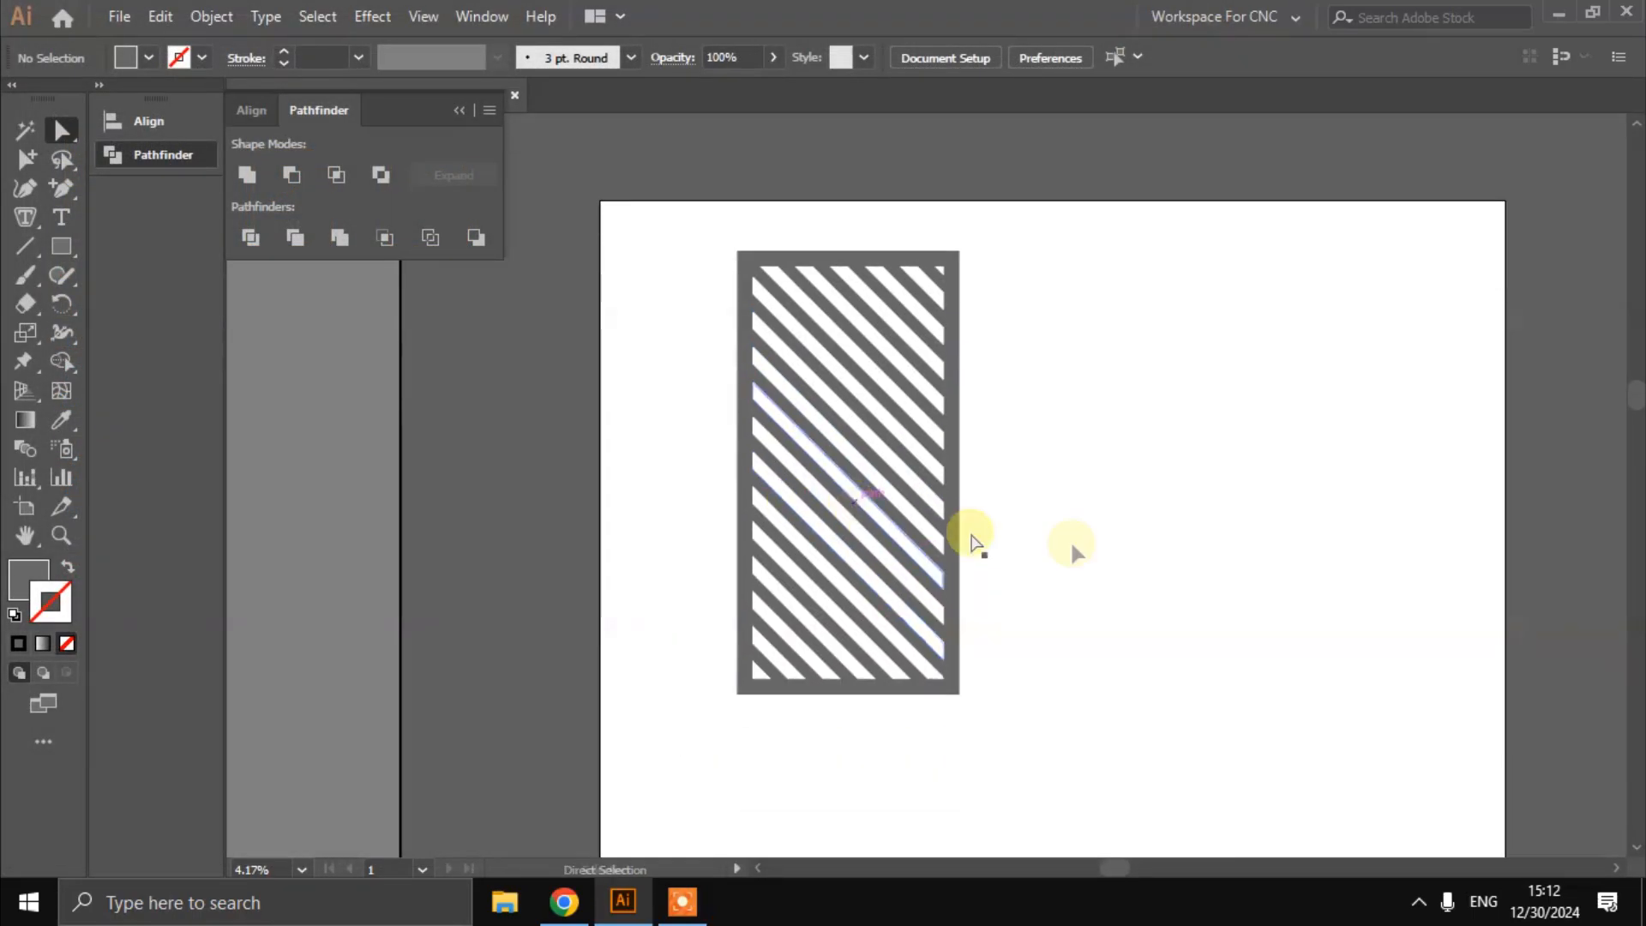
scroll(1114, 524, "left", 1)
scroll(1125, 523, "up", 1)
scroll(1006, 525, "up", 2)
scroll(1006, 526, "down", 1)
scroll(798, 501, "right", 5)
scroll(794, 500, "up", 3)
scroll(787, 497, "right", 2)
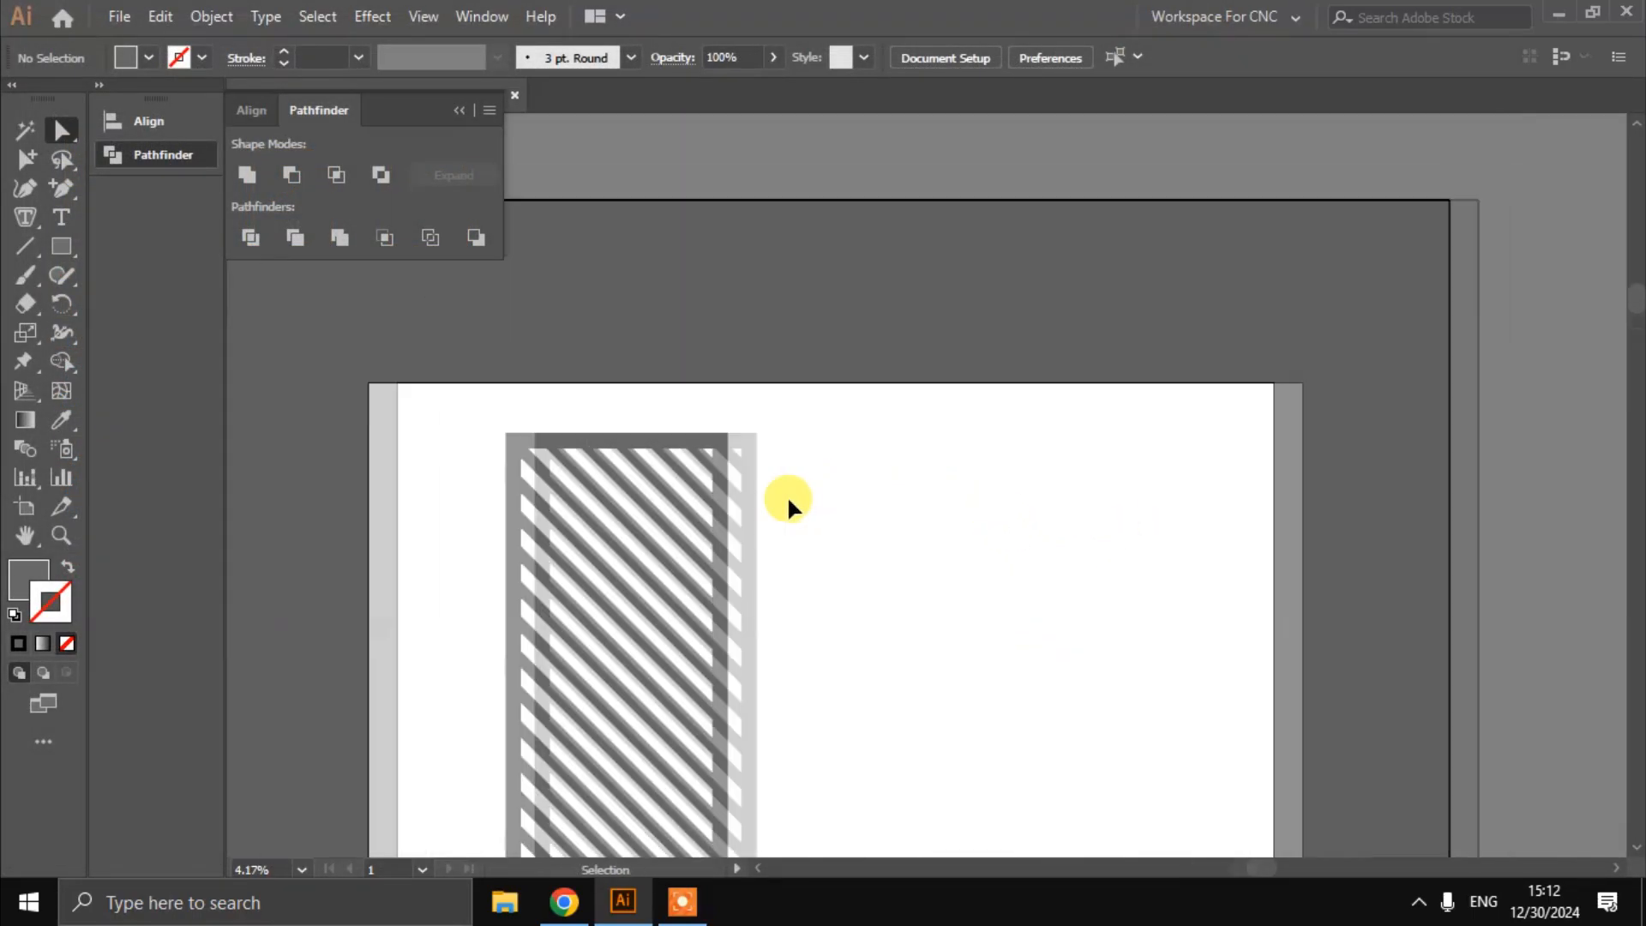
scroll(785, 497, "left", 6)
scroll(784, 498, "down", 3)
Select the whole panel, frame and strips included, and set up its export in AutoCAD Interchange File (*.DXF) format
left_click_drag(604, 274, 1062, 767)
left_click(120, 16)
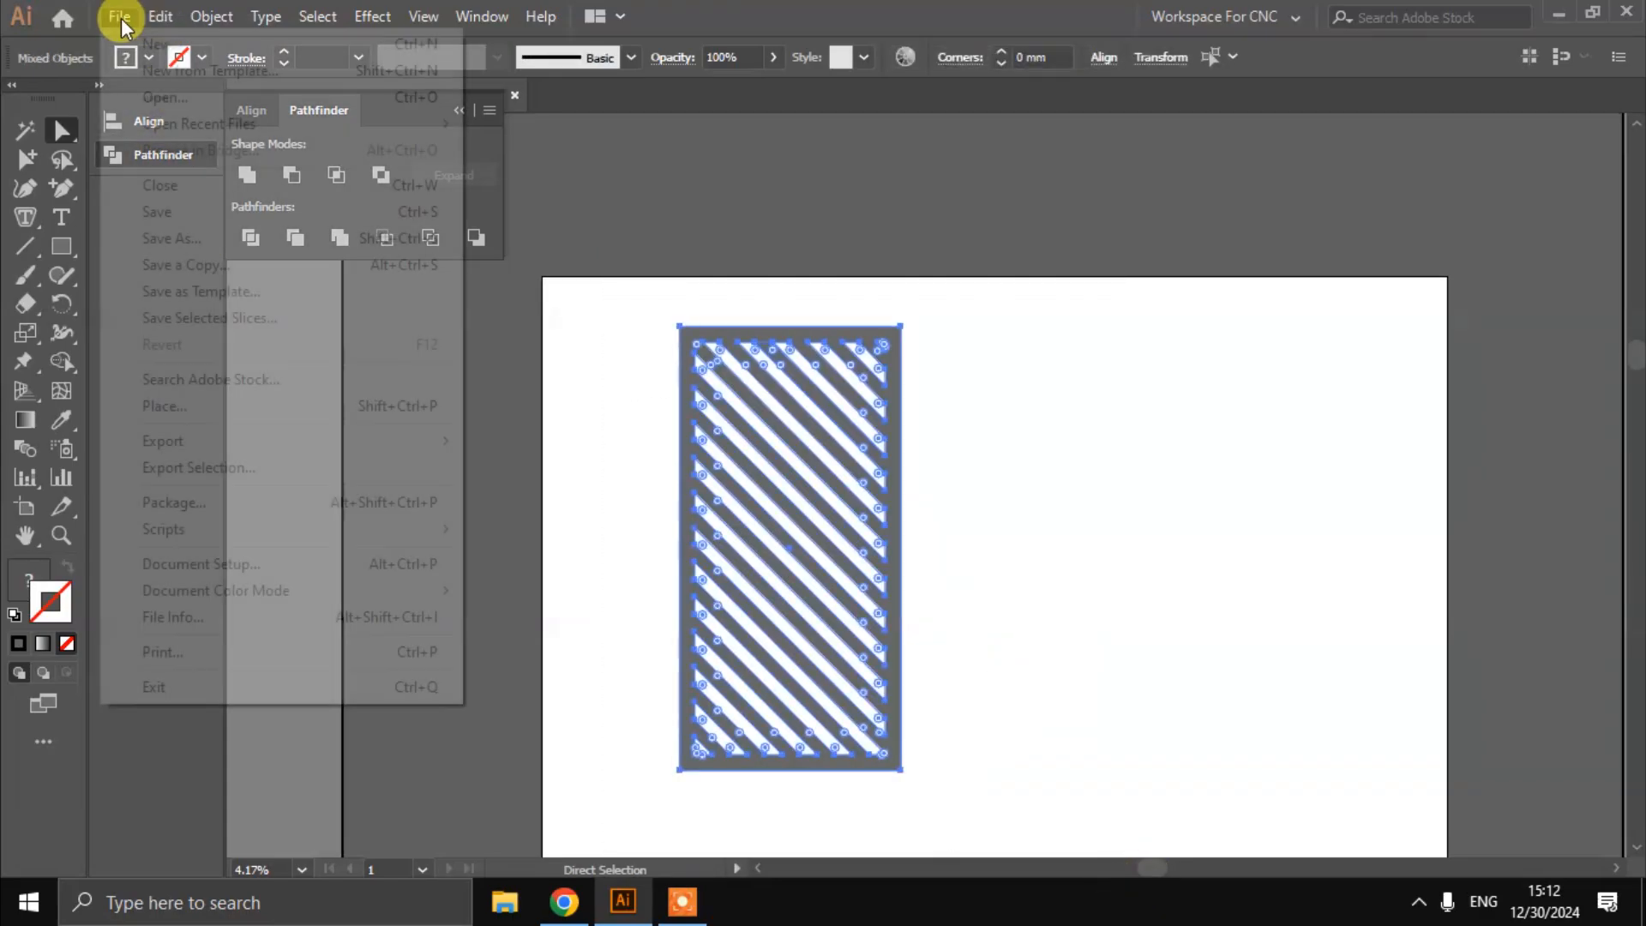
mouse_move(302, 441)
left_click(663, 471)
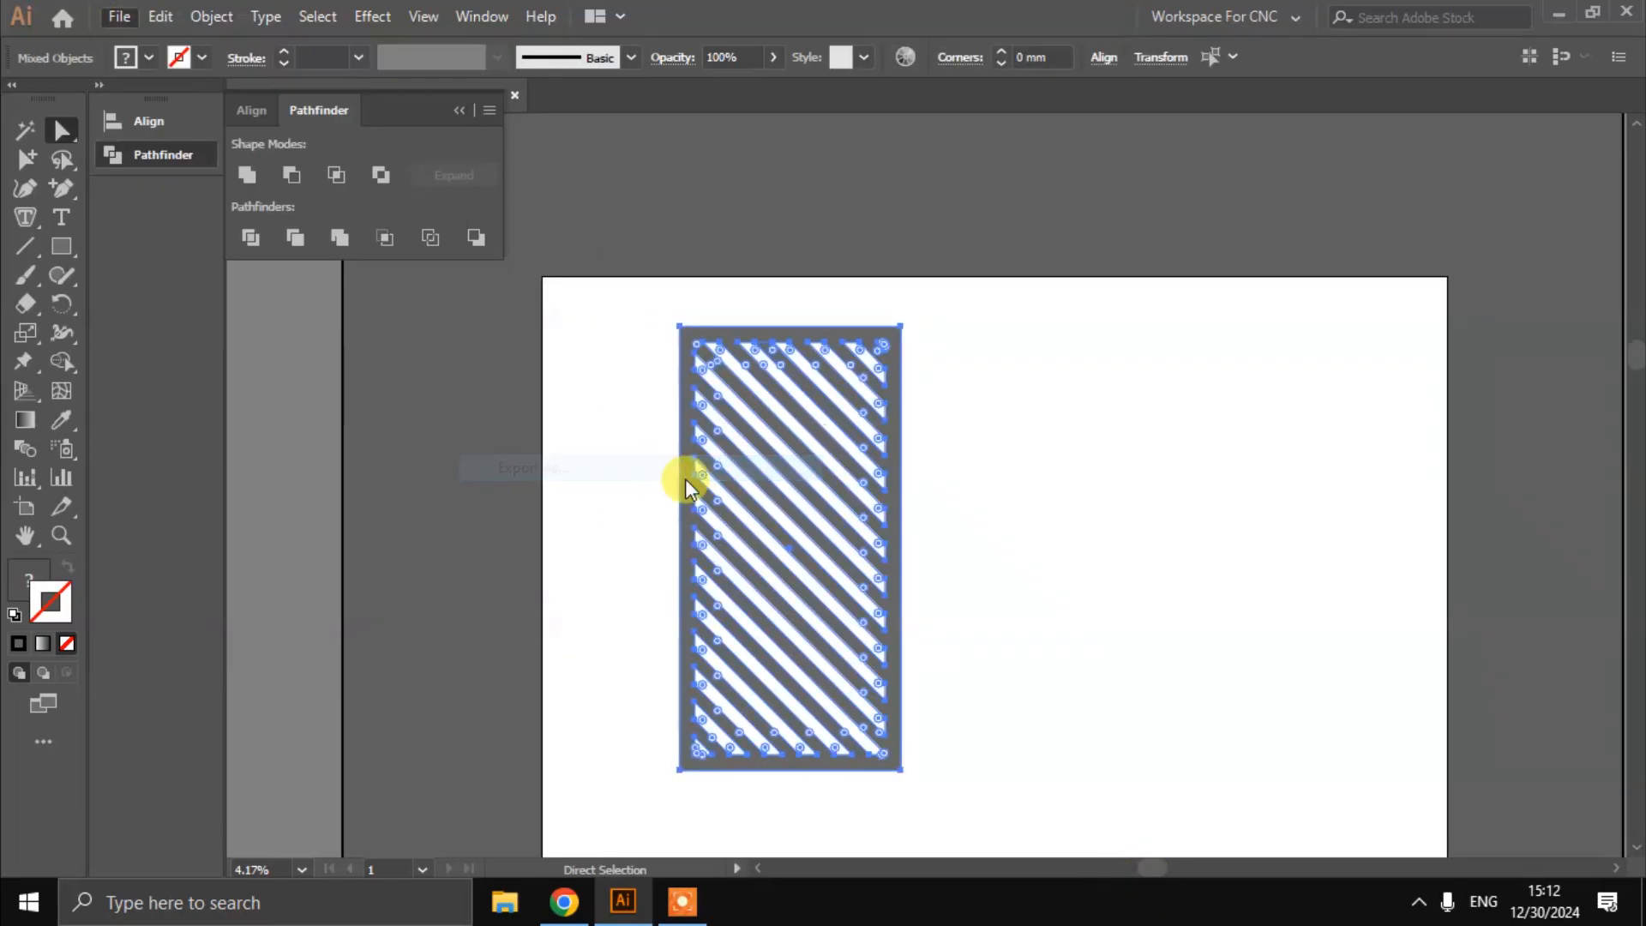
left_click(369, 656)
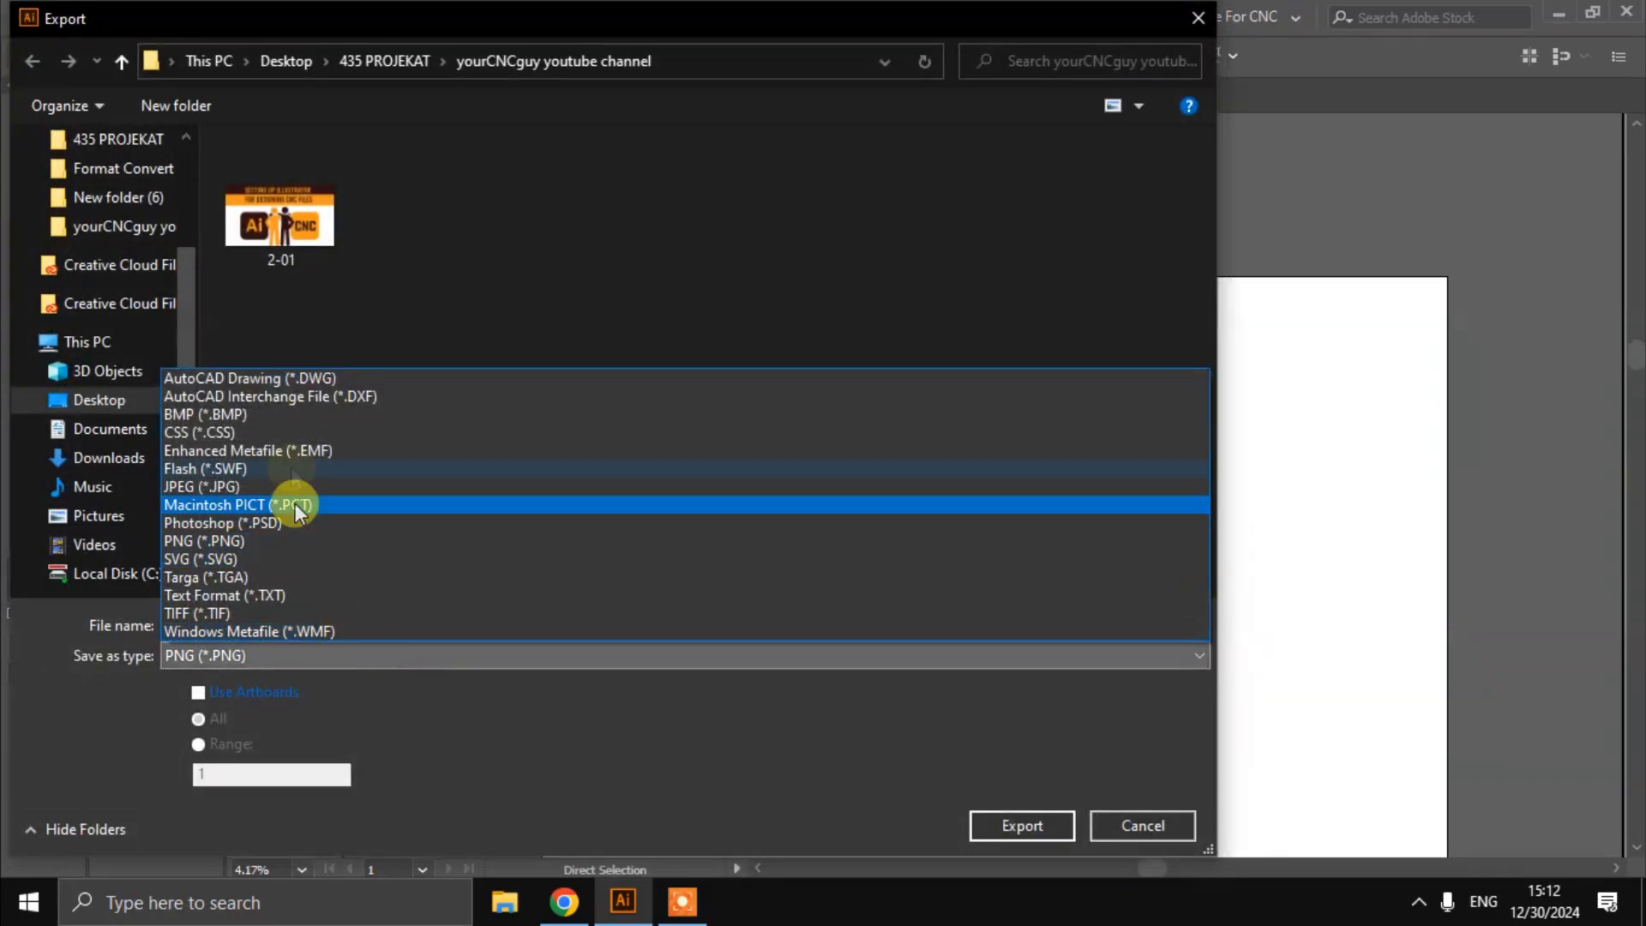
left_click(320, 399)
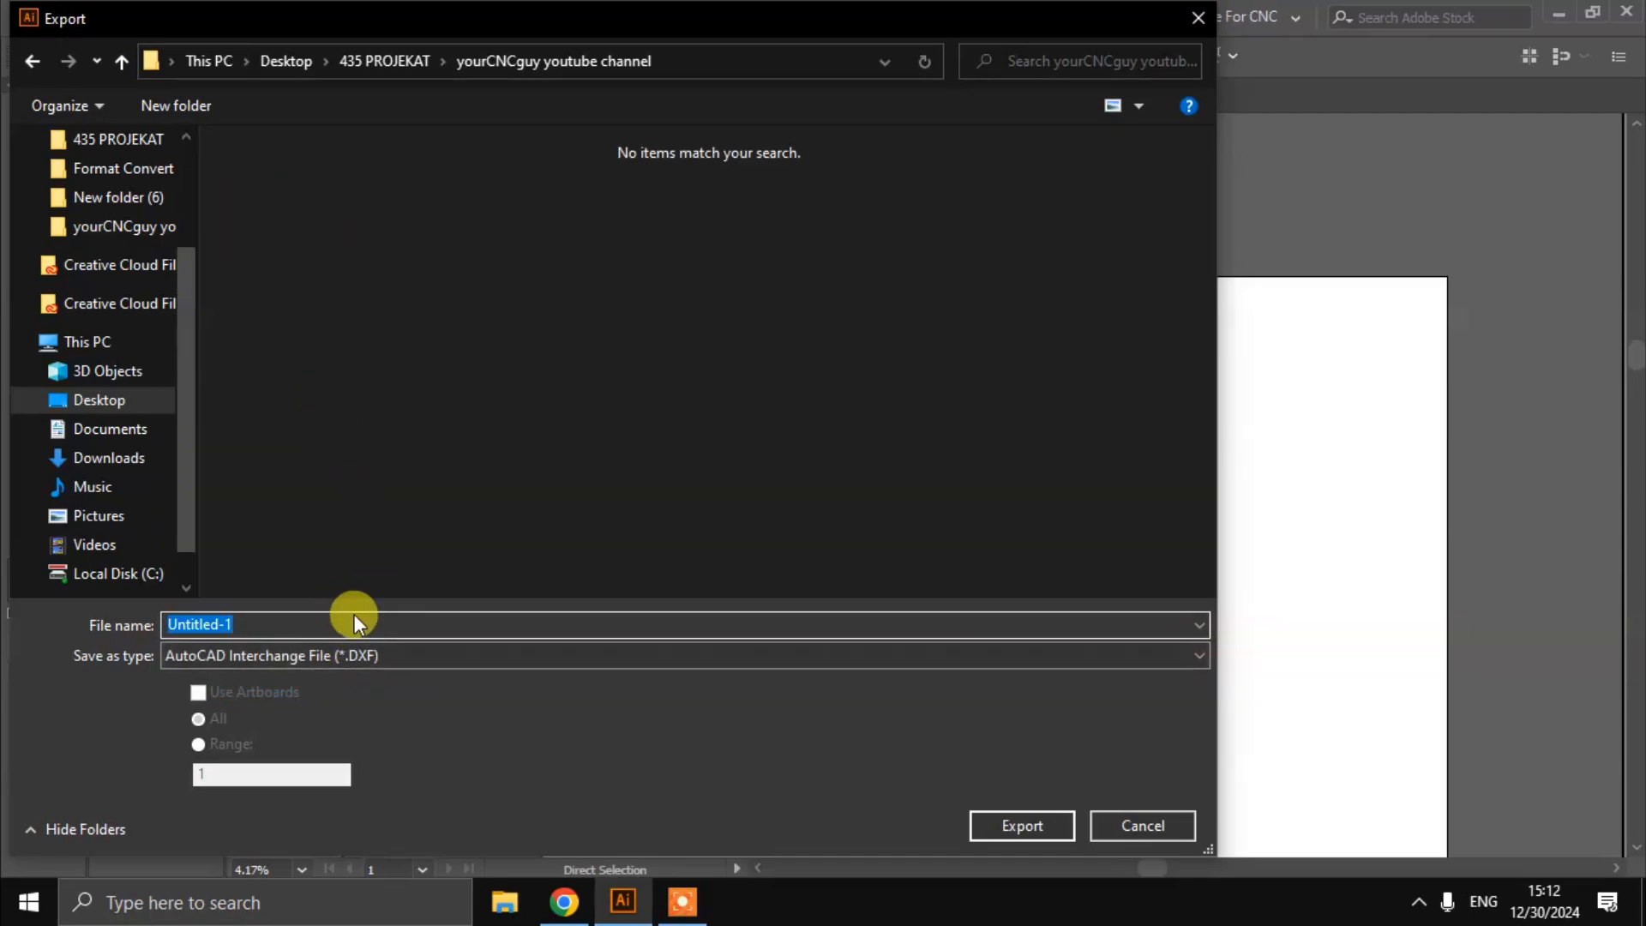
Name the export file "panel 1000 x 2000", complete the DXF export with the offered options, and deselect the panel
type("panel 1000 x 2000")
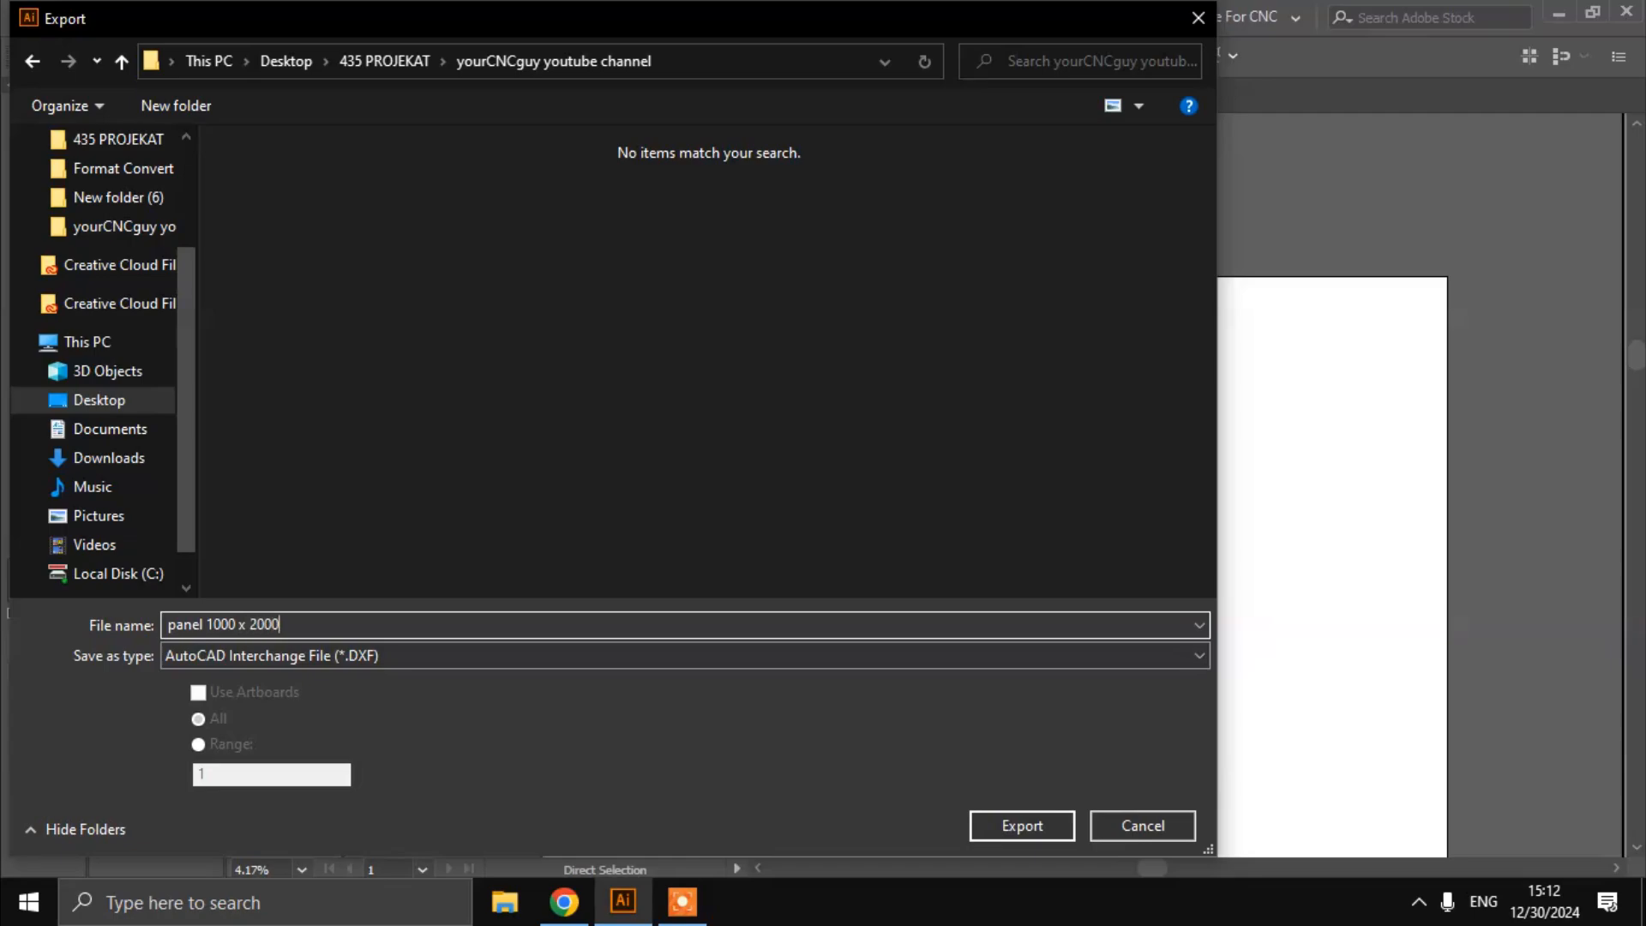
key("Return")
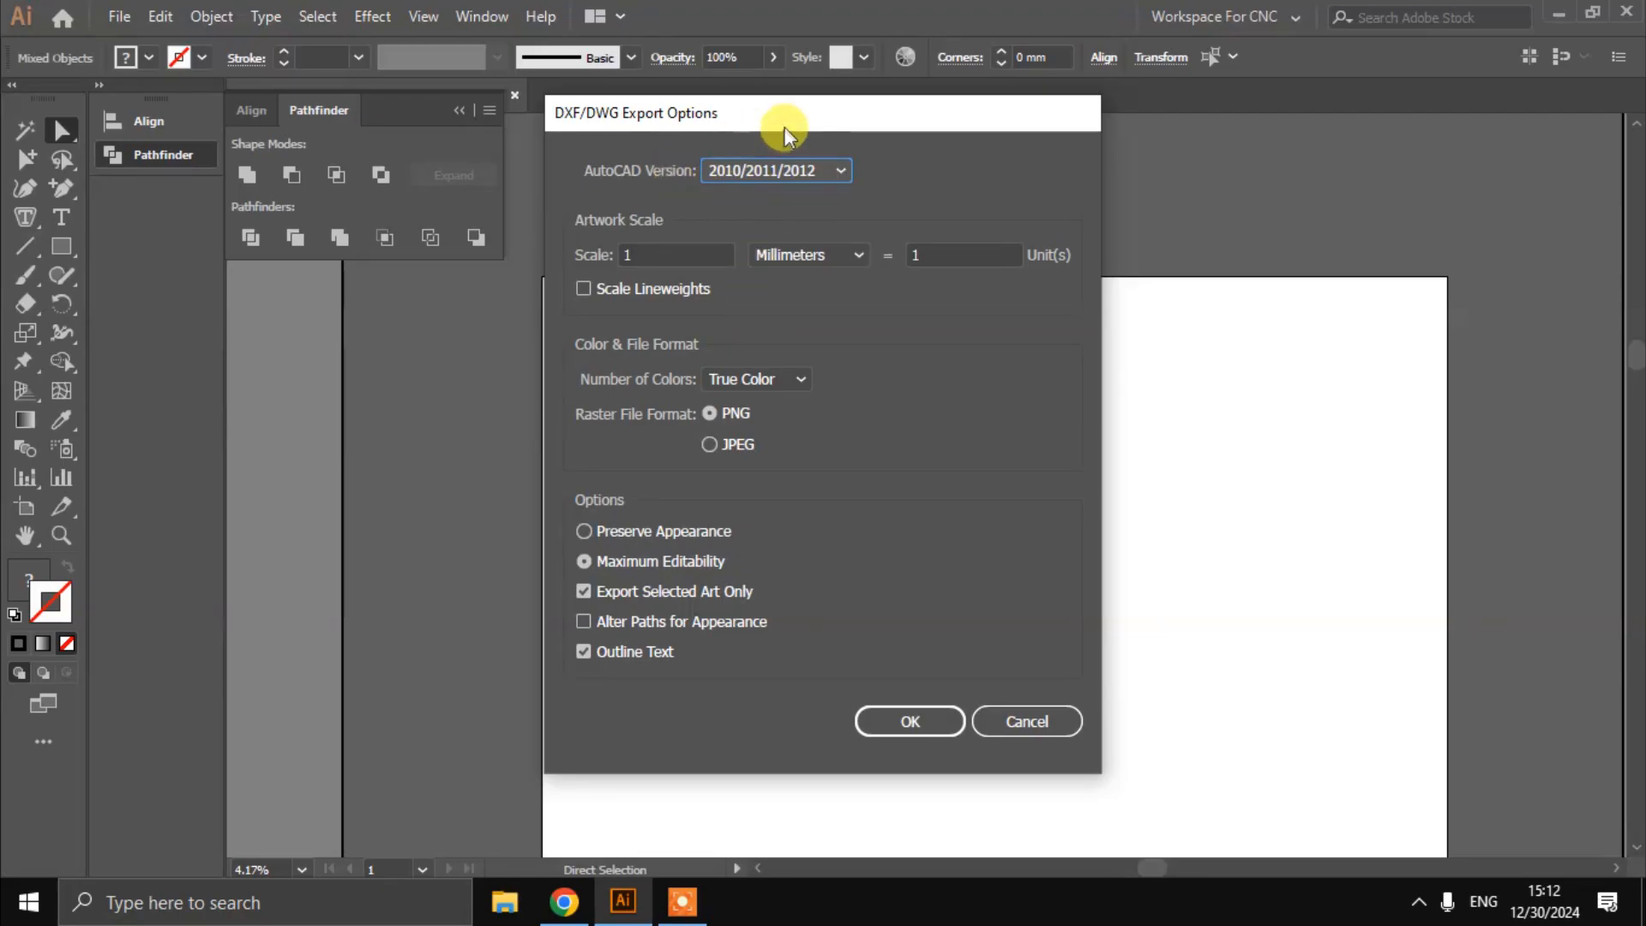
left_click_drag(784, 127, 838, 124)
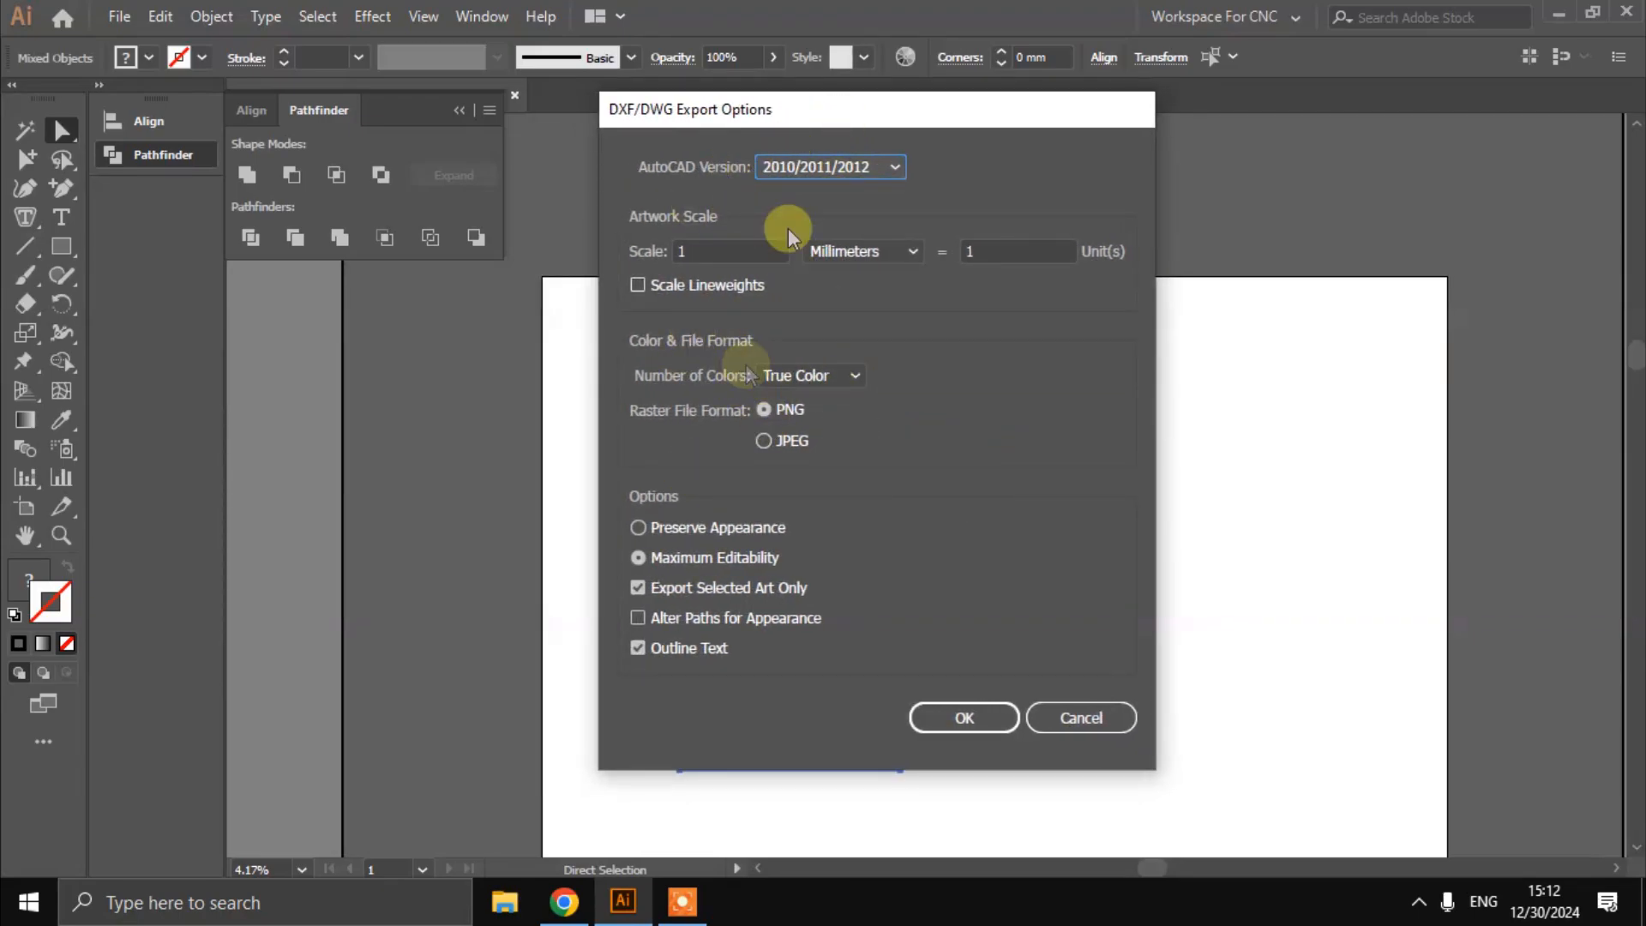
left_click(963, 716)
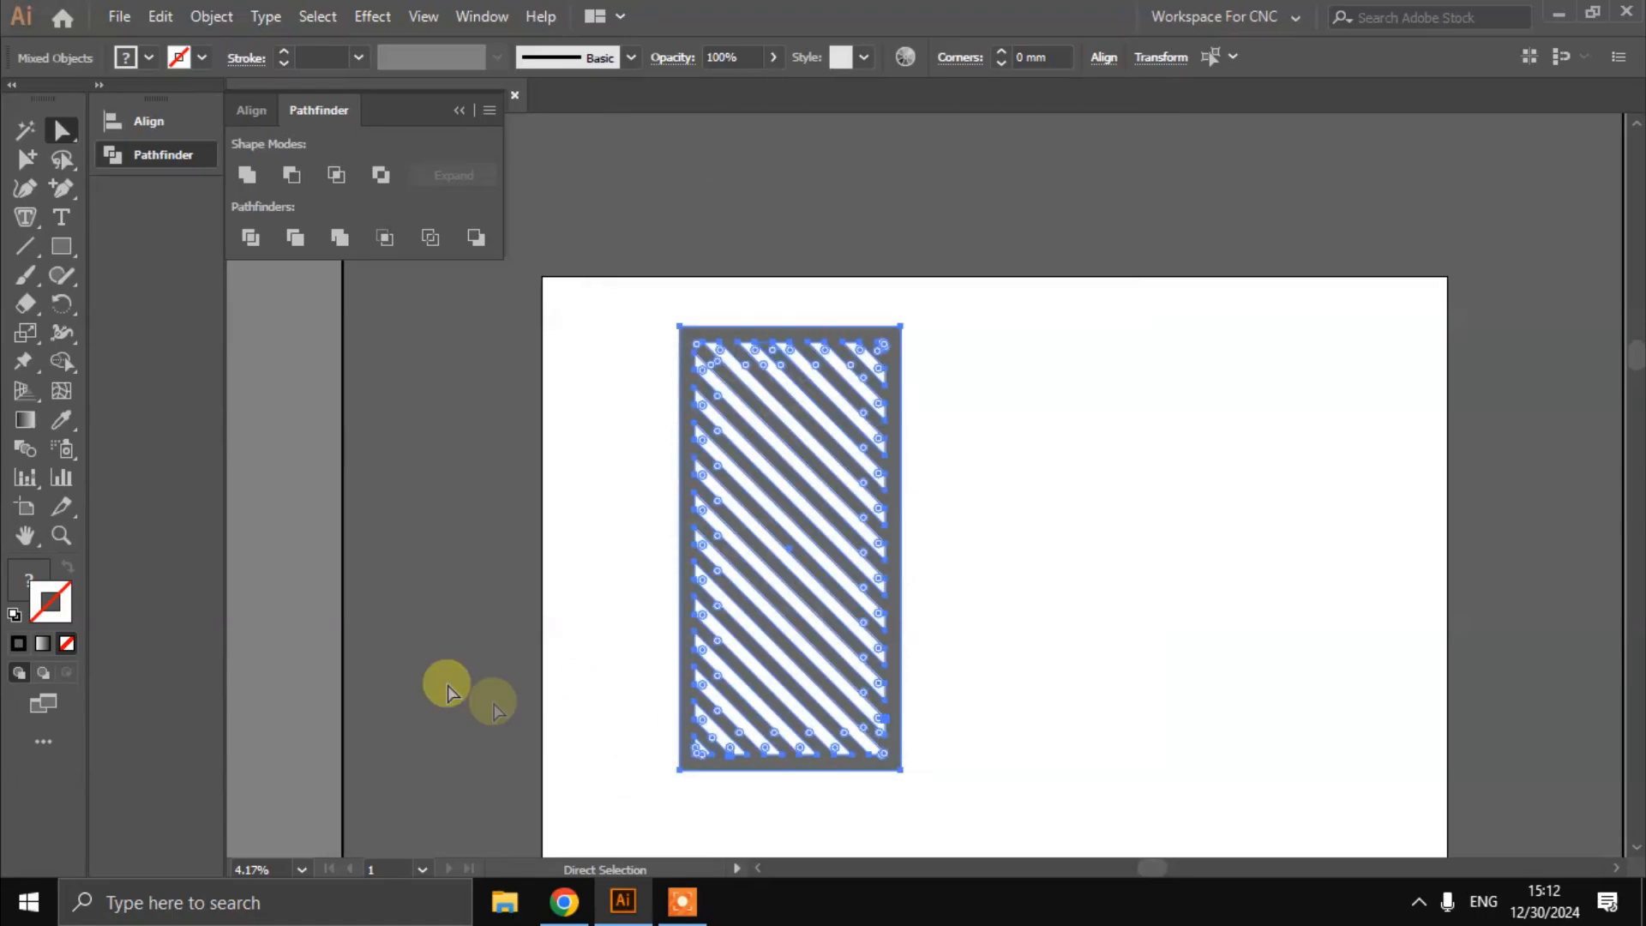
left_click(933, 422)
scroll(941, 497, "left", 1)
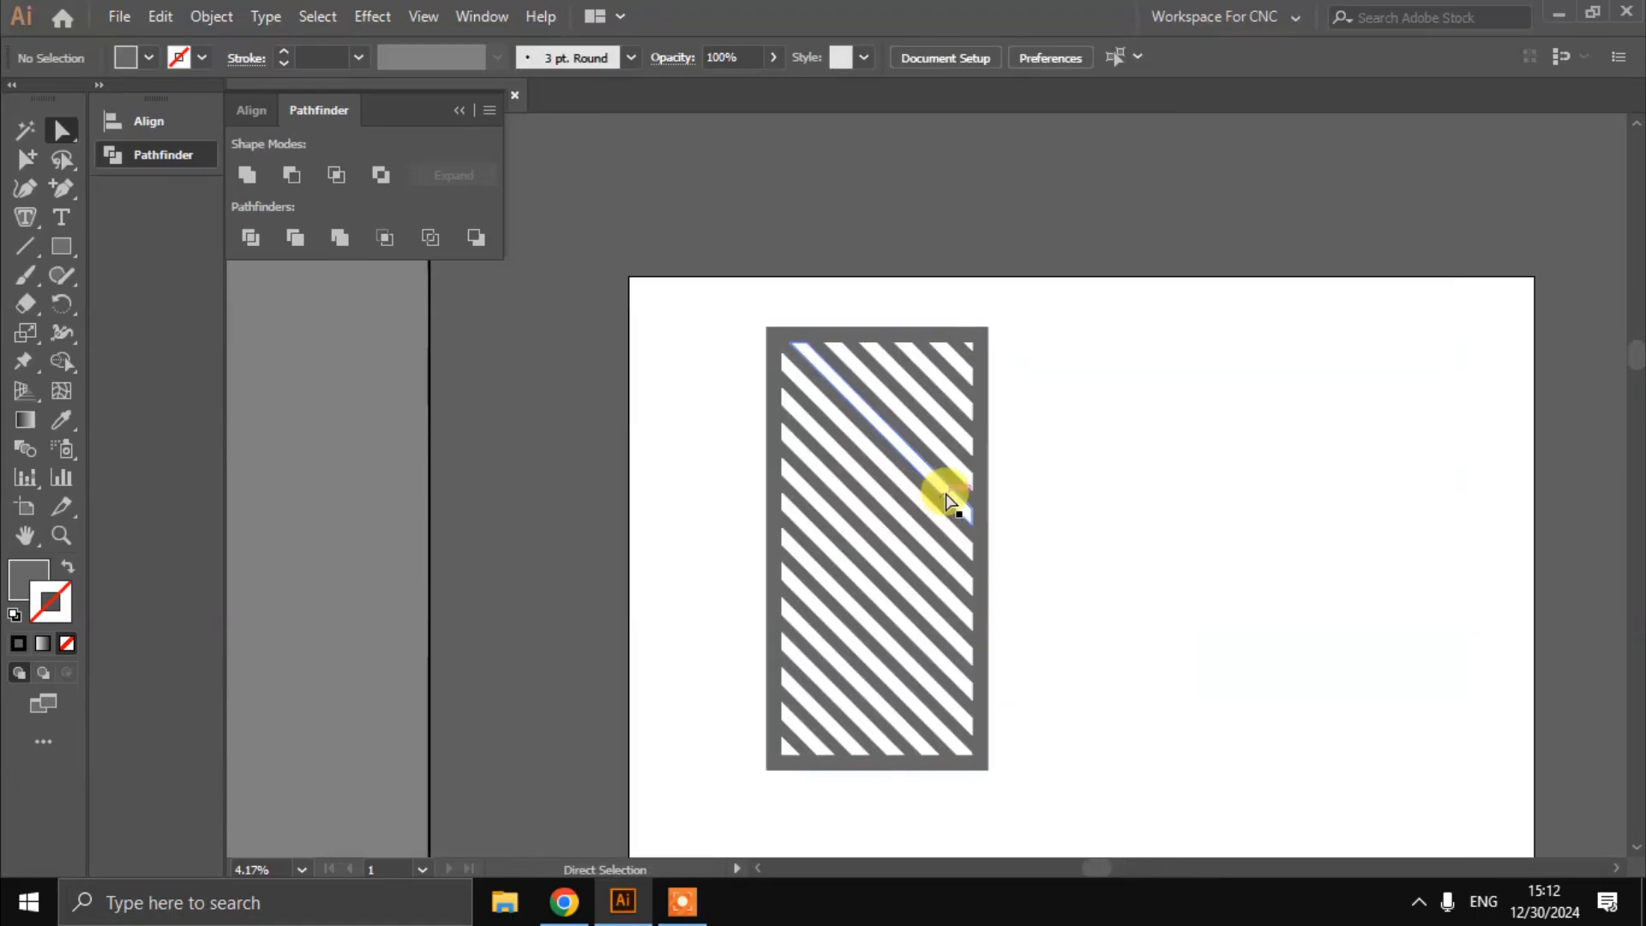
scroll(941, 495, "up", 1)
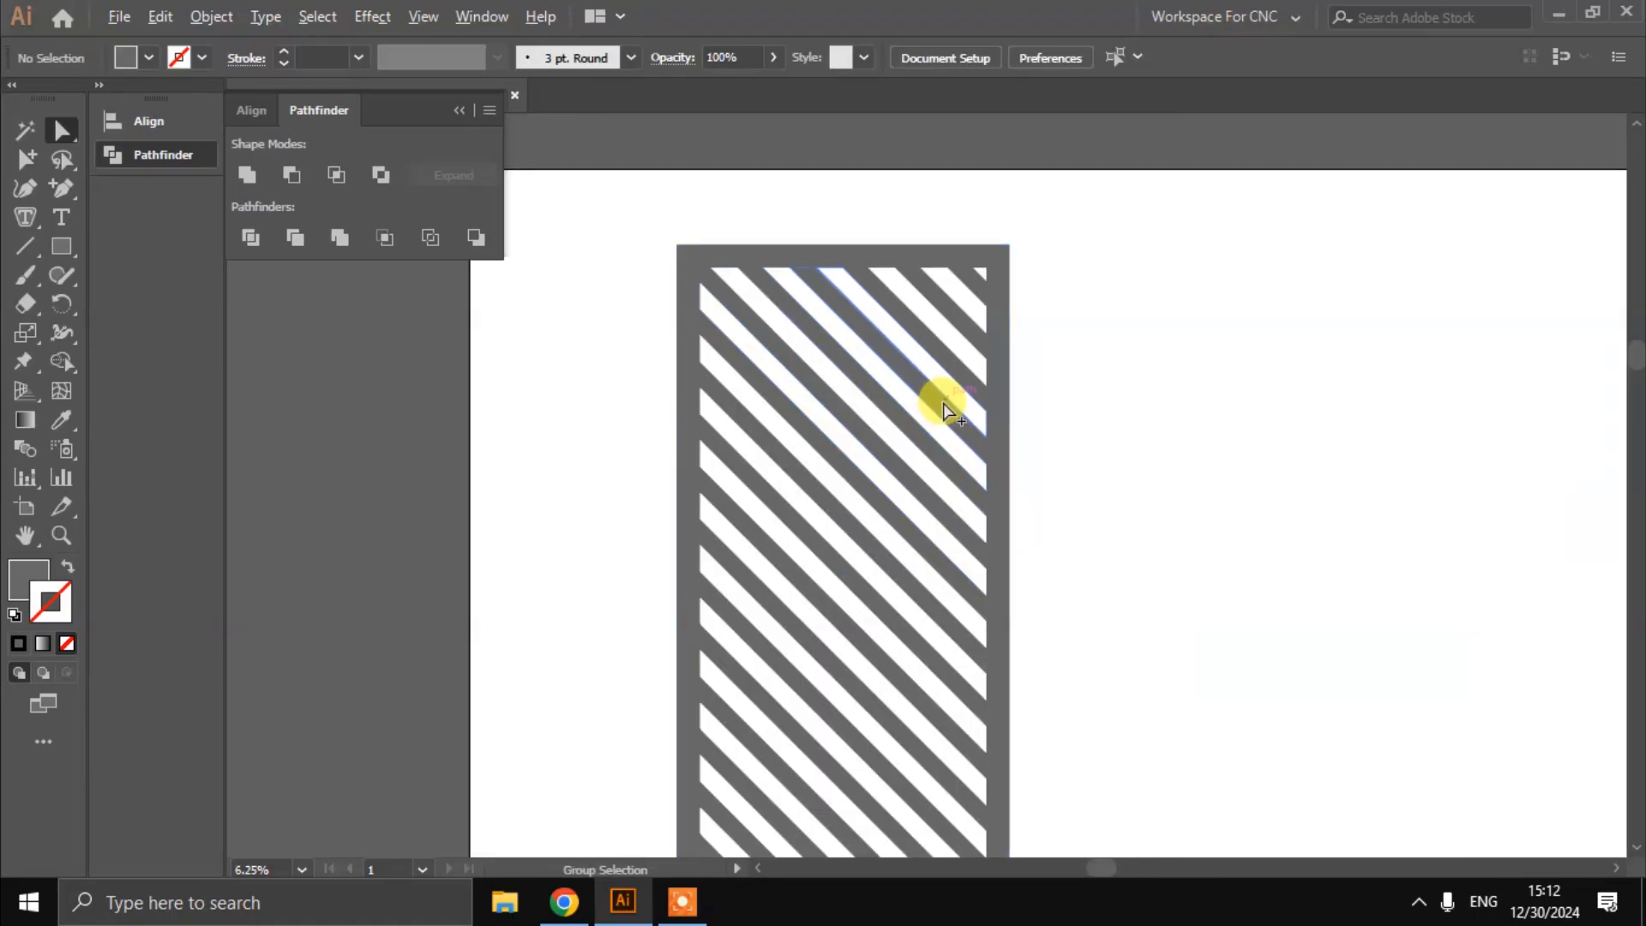
scroll(656, 300, "down", 1)
scroll(647, 373, "left", 1)
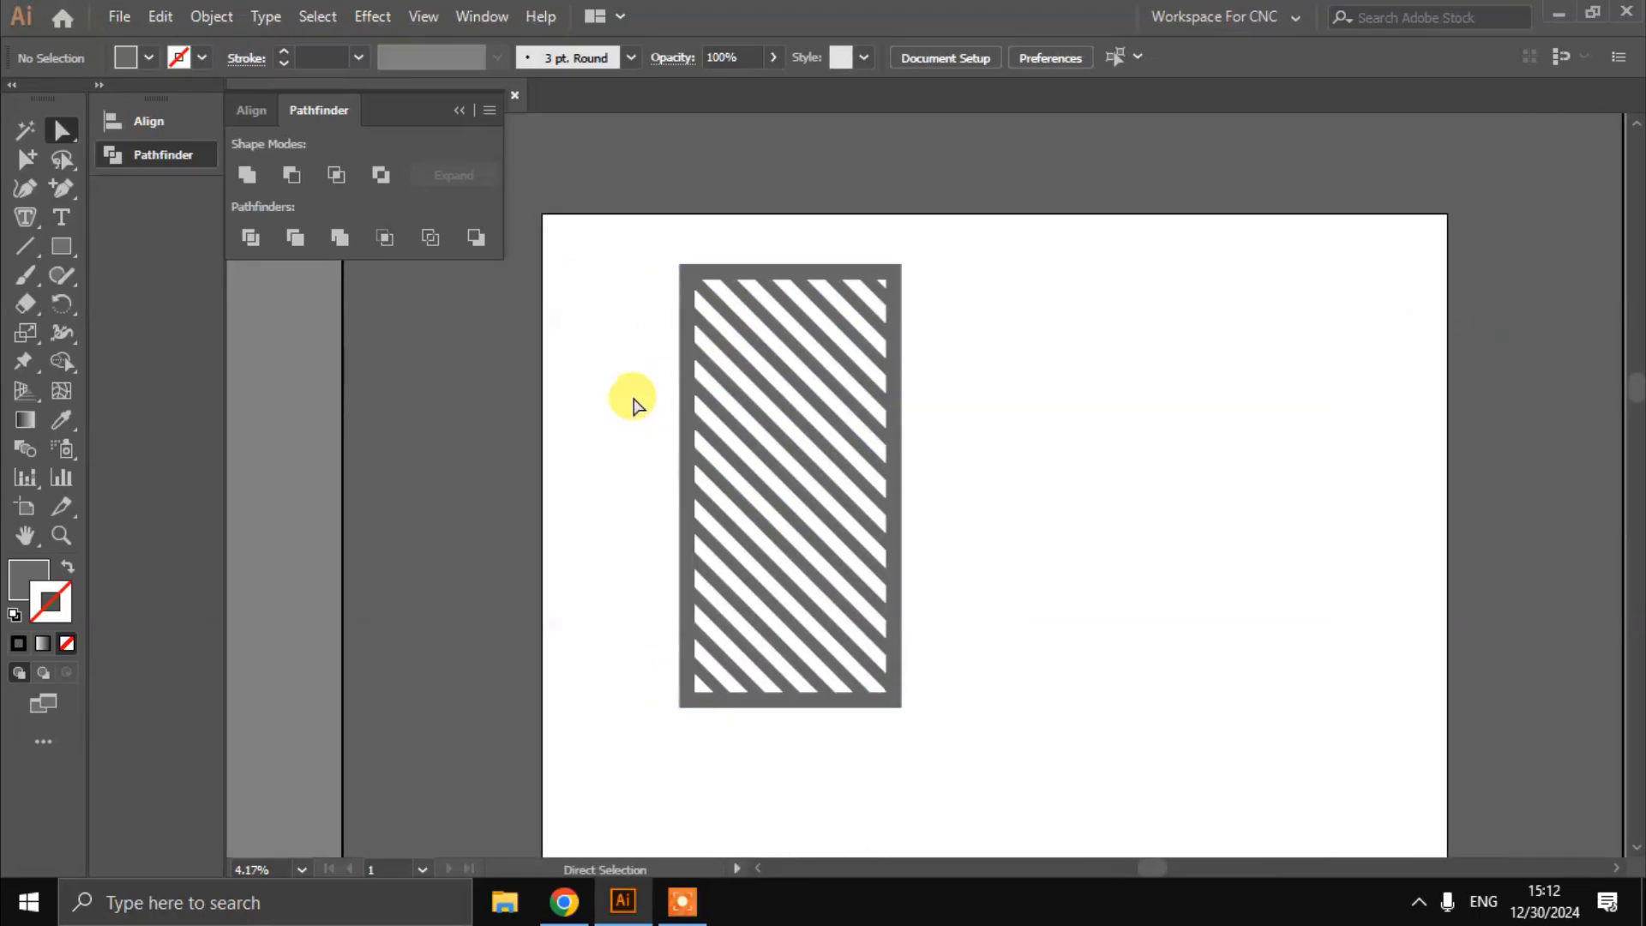